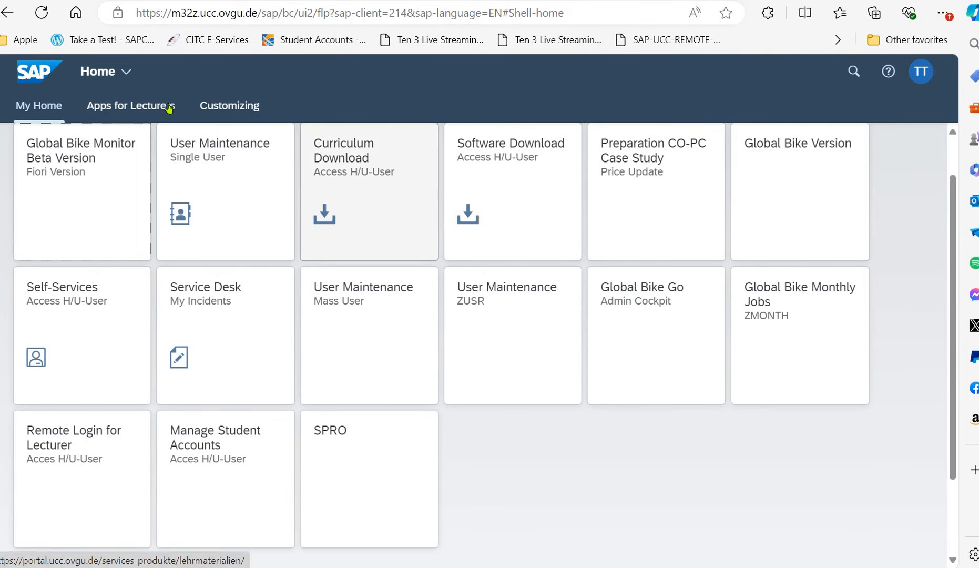
Sign out of the current Teach-000 session and confirm the sign-out.
{"action": "scroll", "coordinate": [158, 158], "scroll_direction": "up", "scroll_amount": 1}
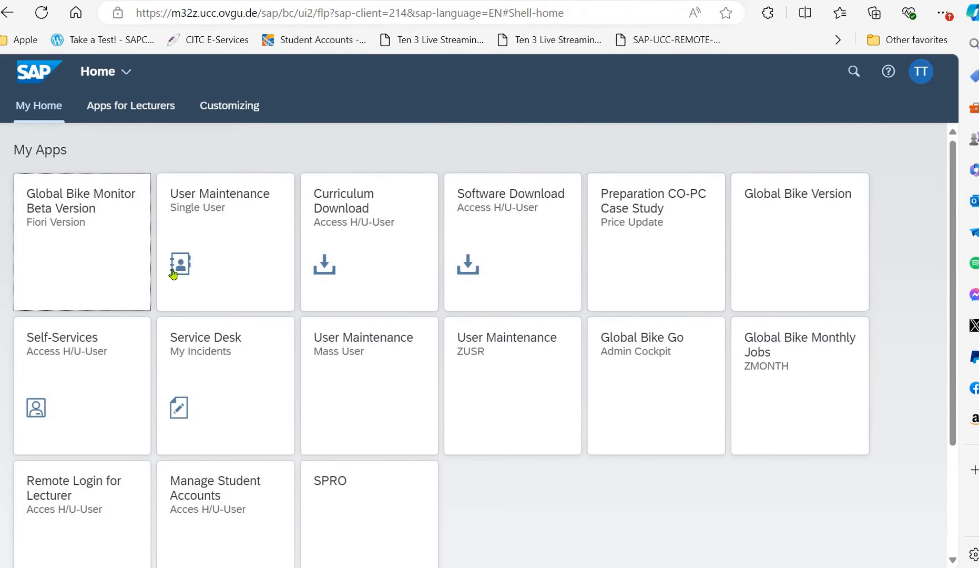
{"action": "left_click", "coordinate": [120, 72]}
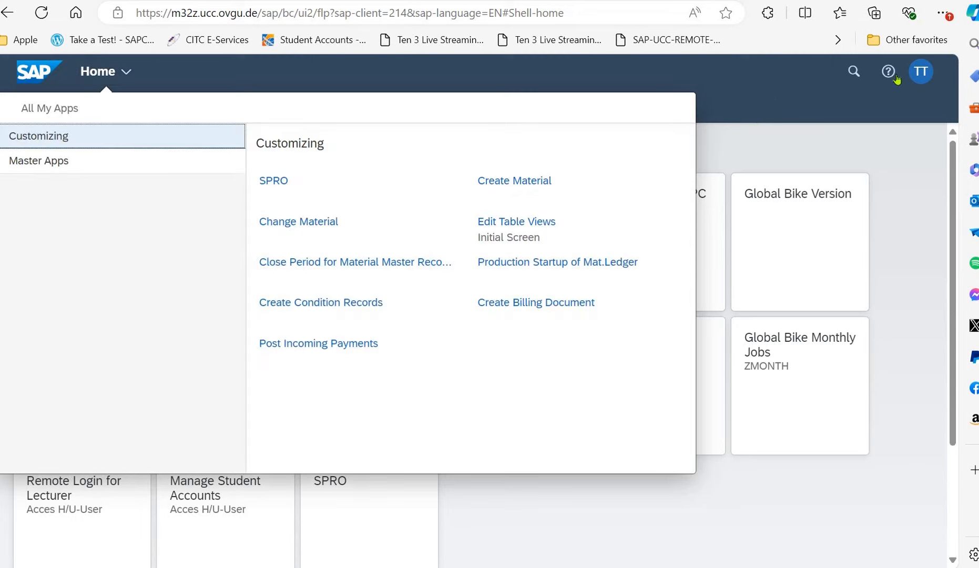
{"action": "left_click", "coordinate": [942, 73]}
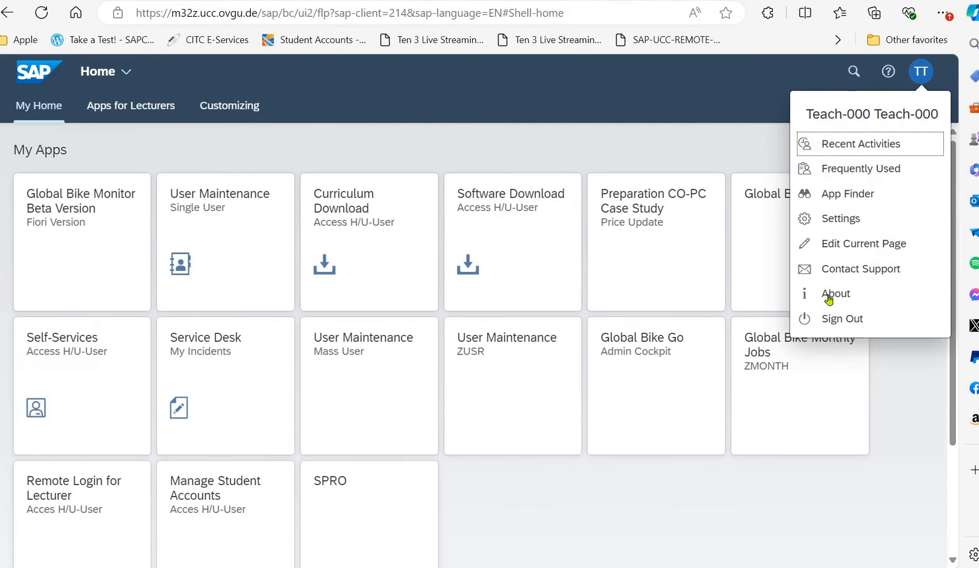
{"action": "left_click", "coordinate": [843, 324]}
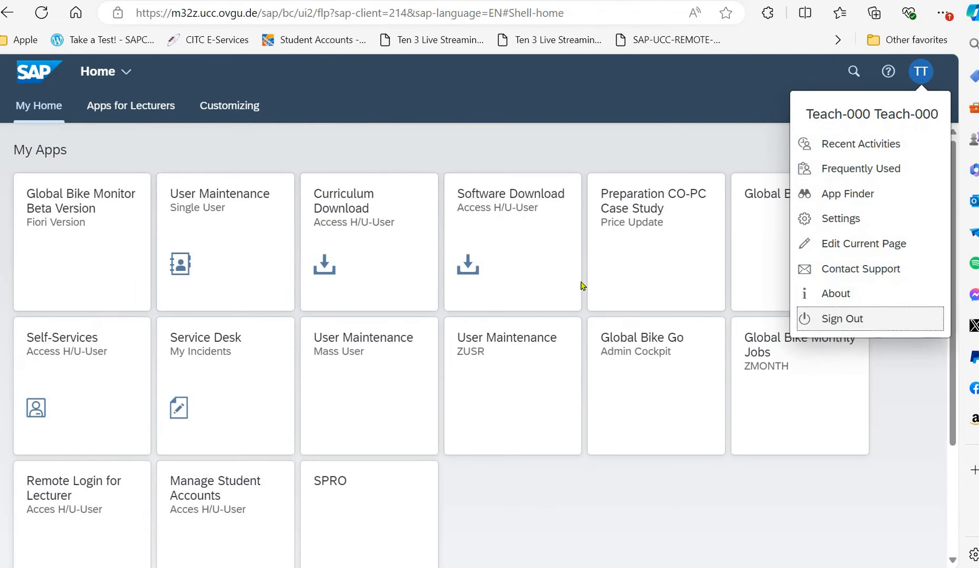
{"action": "key", "text": "Return"}
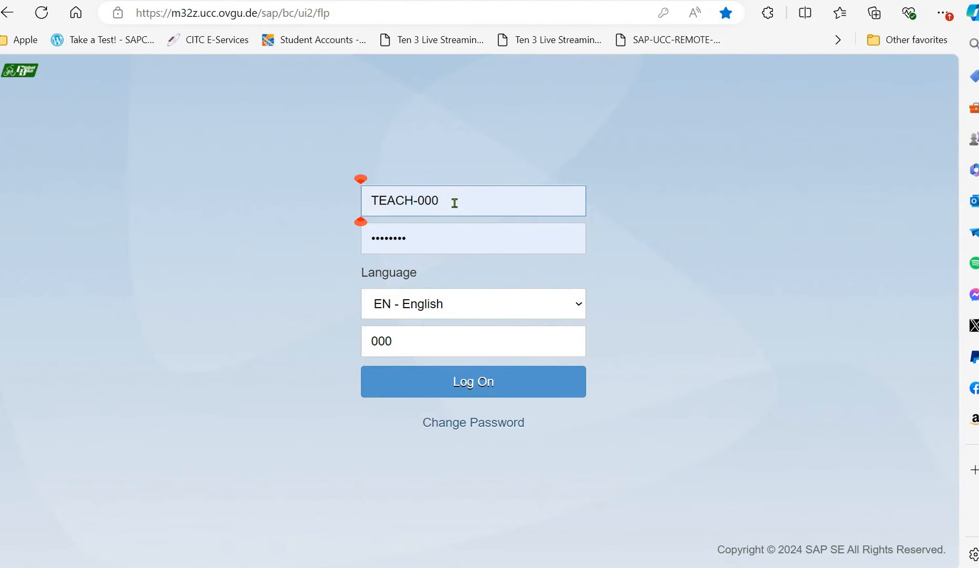
Log on in English to client 214 with the saved credentials of the LEARN-999 user.
{"action": "left_click", "coordinate": [376, 197]}
{"action": "left_click", "coordinate": [403, 285]}
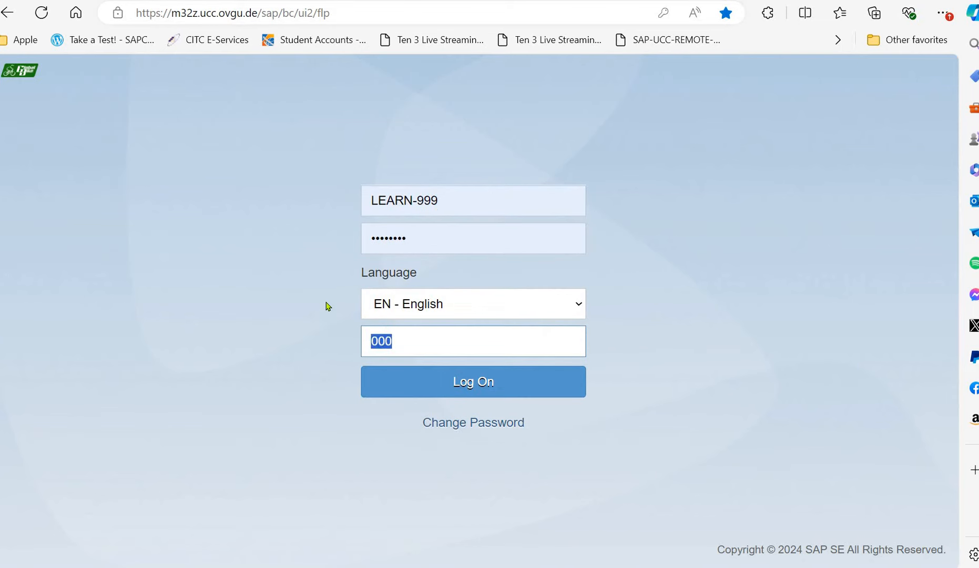
{"action": "type", "text": "214"}
{"action": "left_click", "coordinate": [451, 383]}
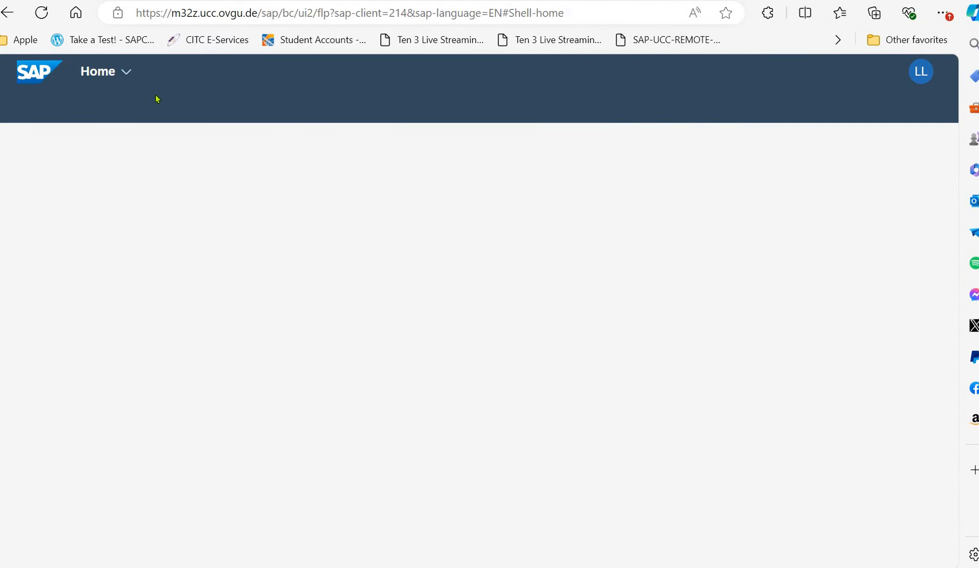
Open the Financial Accounting page of the launchpad with its Accounts Payable apps.
{"action": "left_click", "coordinate": [126, 72]}
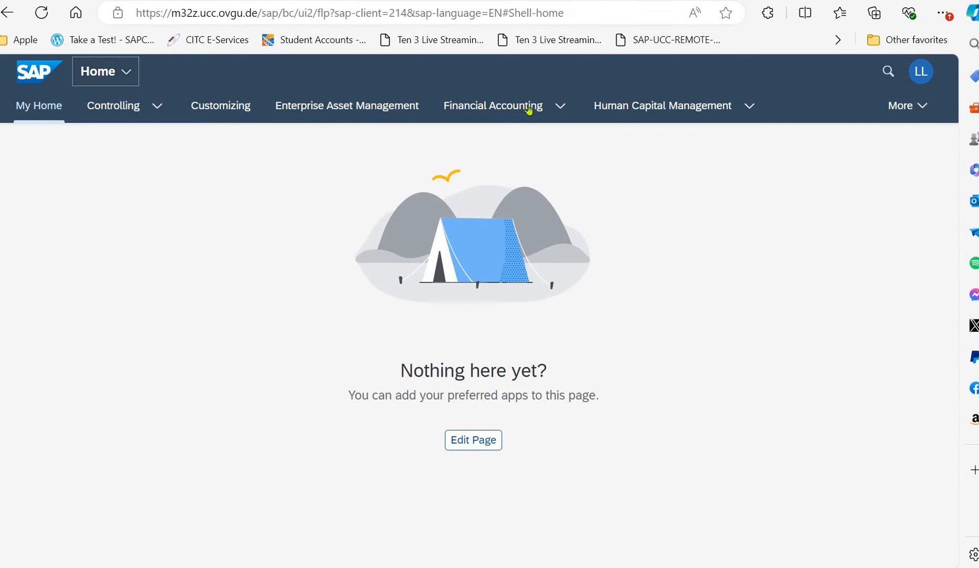
{"action": "left_click", "coordinate": [559, 108]}
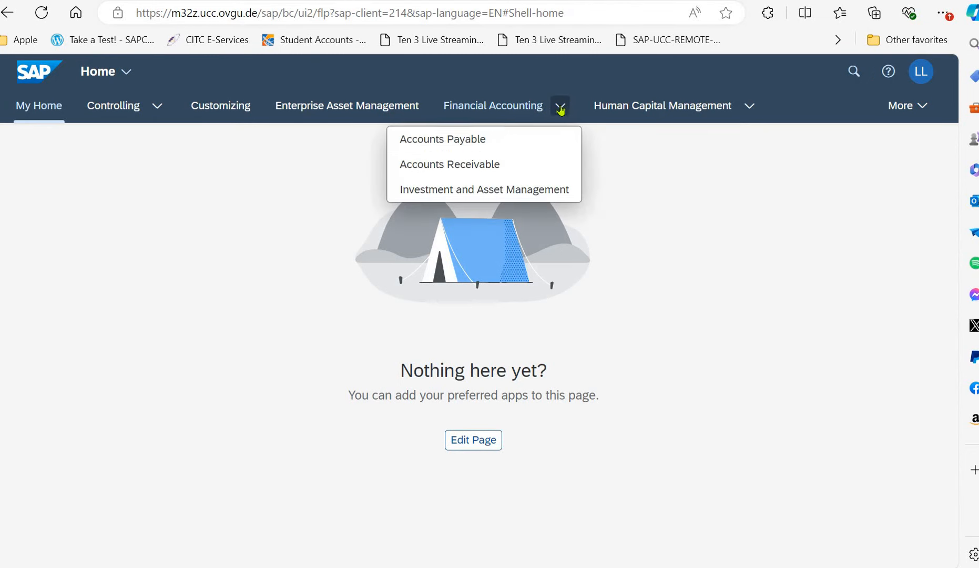
{"action": "left_click", "coordinate": [530, 108]}
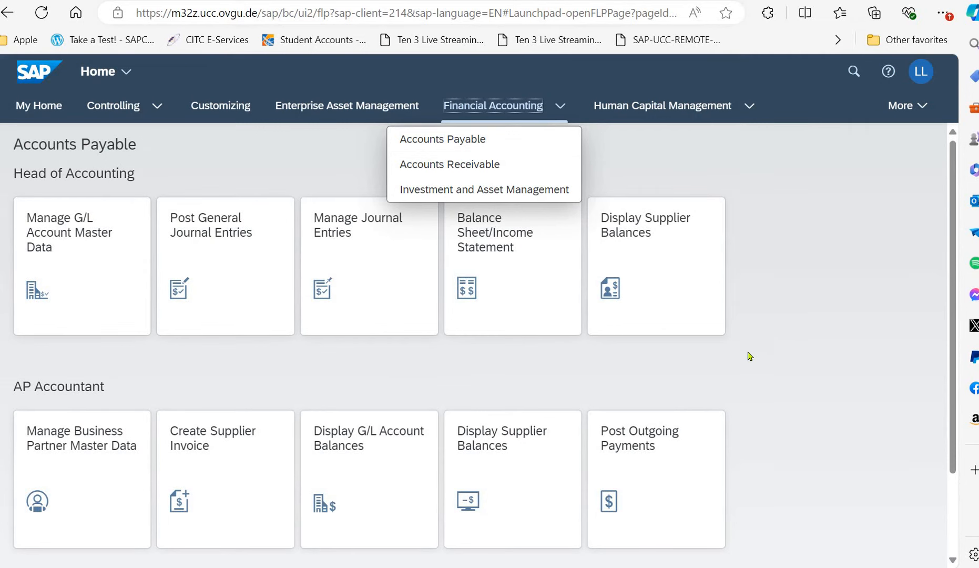
{"action": "left_click", "coordinate": [740, 352]}
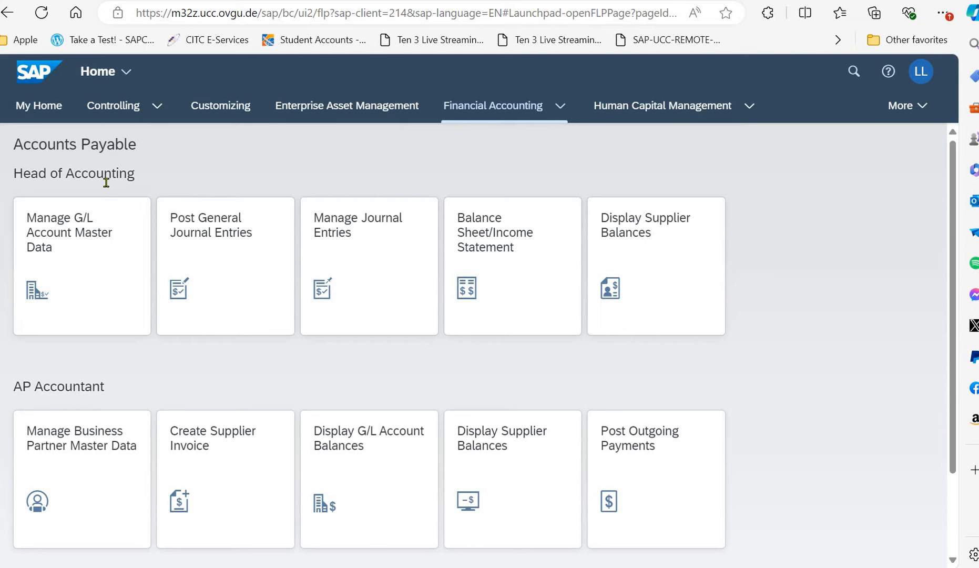
Open the Manage G/L Account Master Data app for the Head of Accounting and start creating a new G/L account.
{"action": "left_click", "coordinate": [88, 259]}
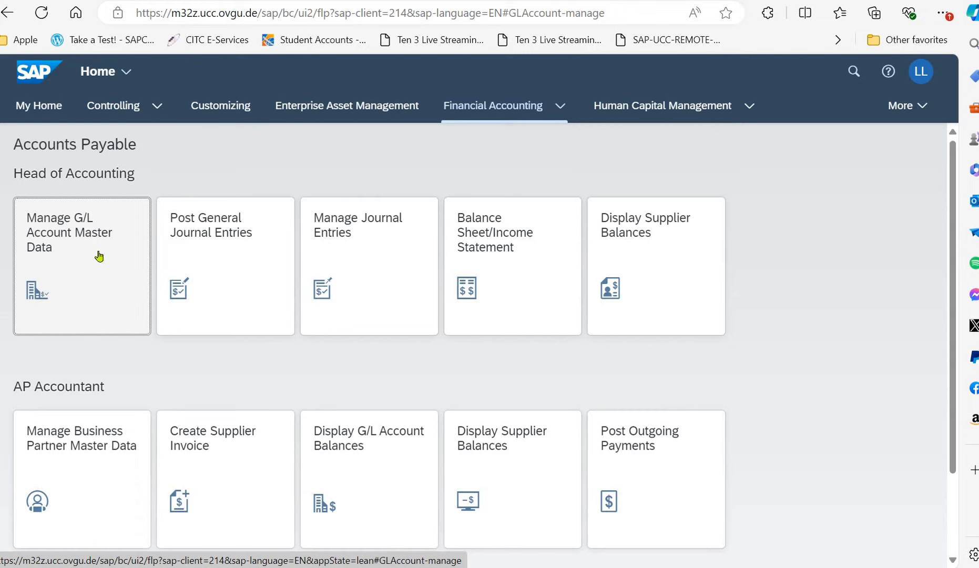
{"action": "left_click", "coordinate": [526, 144]}
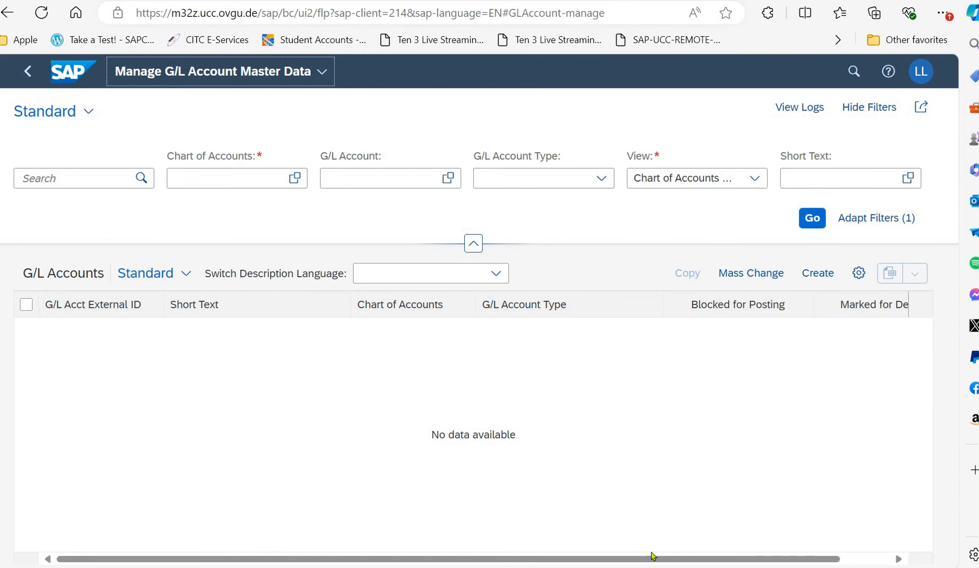
{"action": "left_click", "coordinate": [814, 274]}
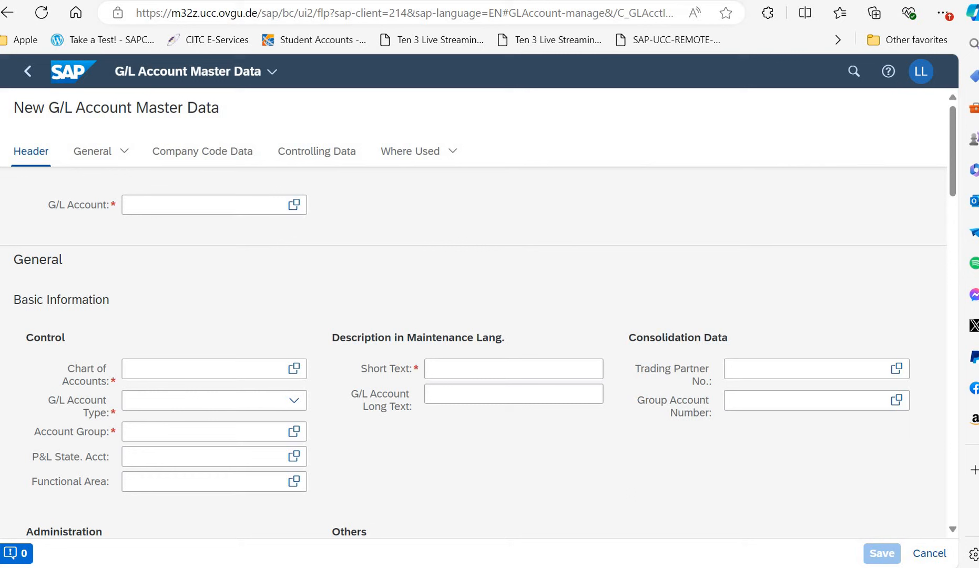
Enter the G/L account number in the header, replacing its ### placeholder with 999, and accept the matching suggestion.
{"action": "left_click", "coordinate": [234, 204]}
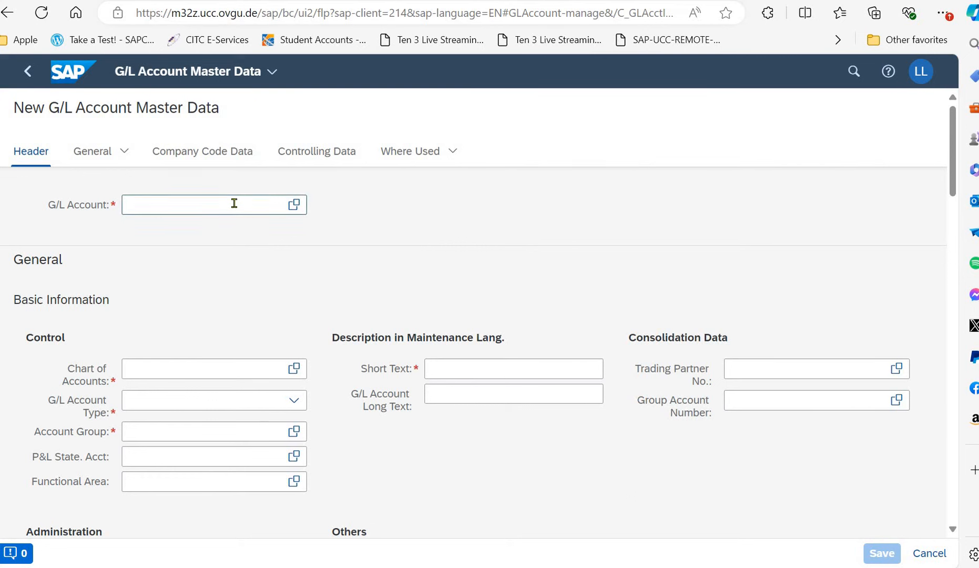
{"action": "type", "text": "180###5"}
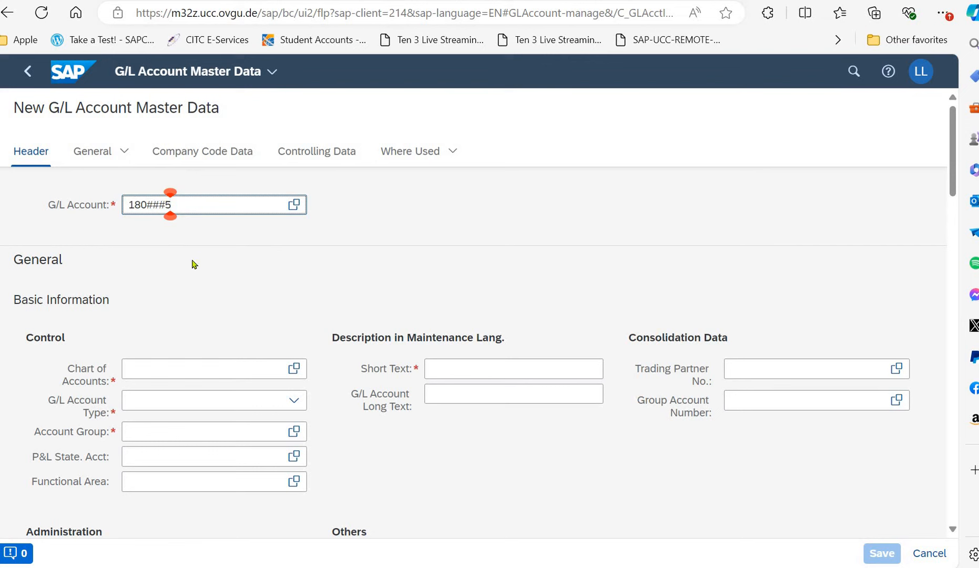
{"action": "key", "text": "Left"}
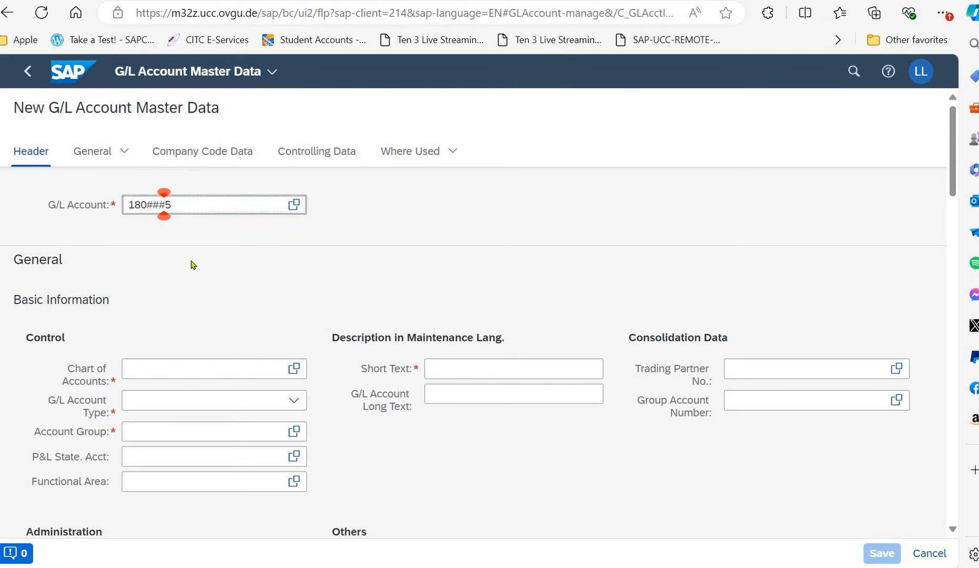
{"action": "key", "text": "BackSpace"}
{"action": "key", "text": "BackSpace"}
{"action": "key", "text": "BackSpace"}
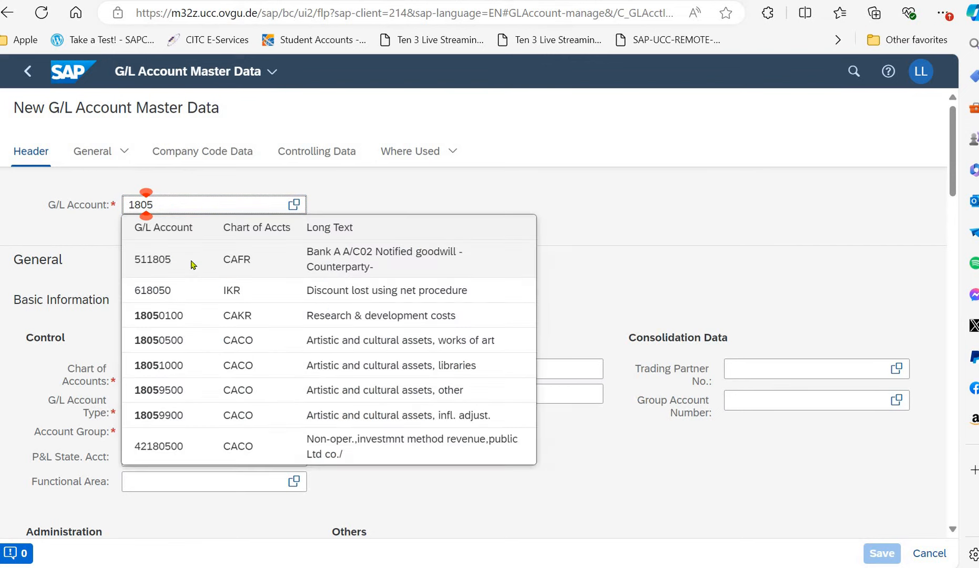
{"action": "type", "text": "999"}
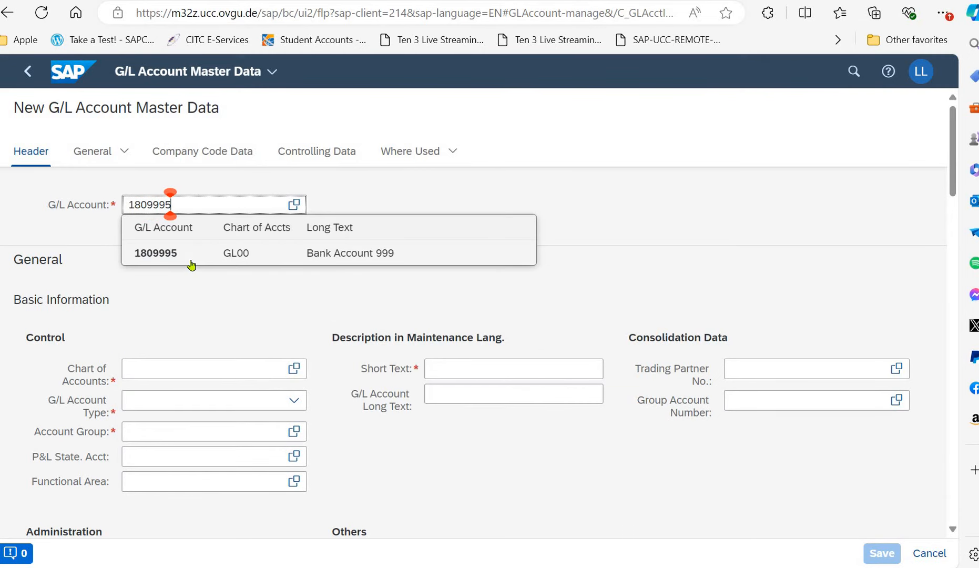
{"action": "left_click", "coordinate": [191, 253]}
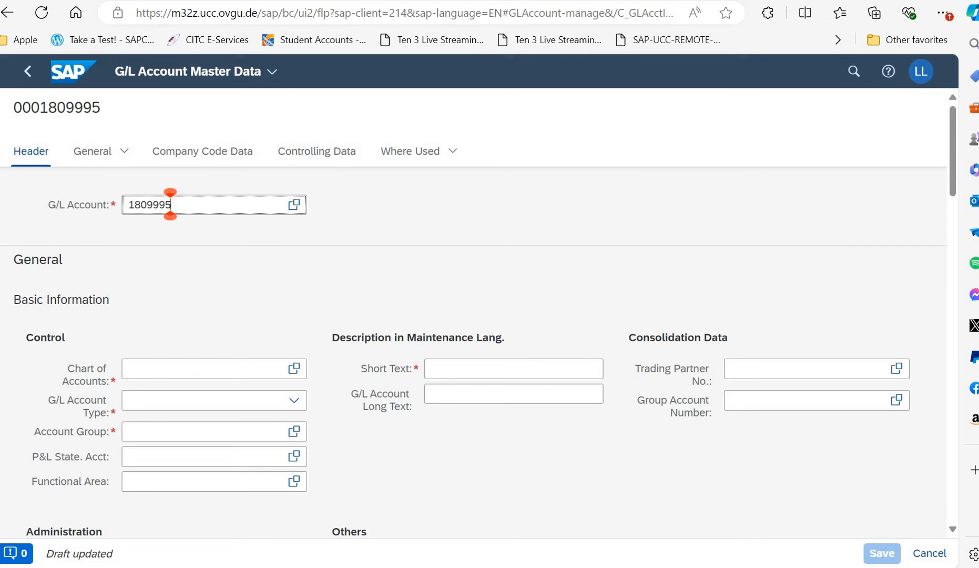
Fill in the Control data with chart of accounts GL00, account type Balance Sheet Account and account group 01 (Current Asset Accounts).
{"action": "left_click", "coordinate": [243, 365]}
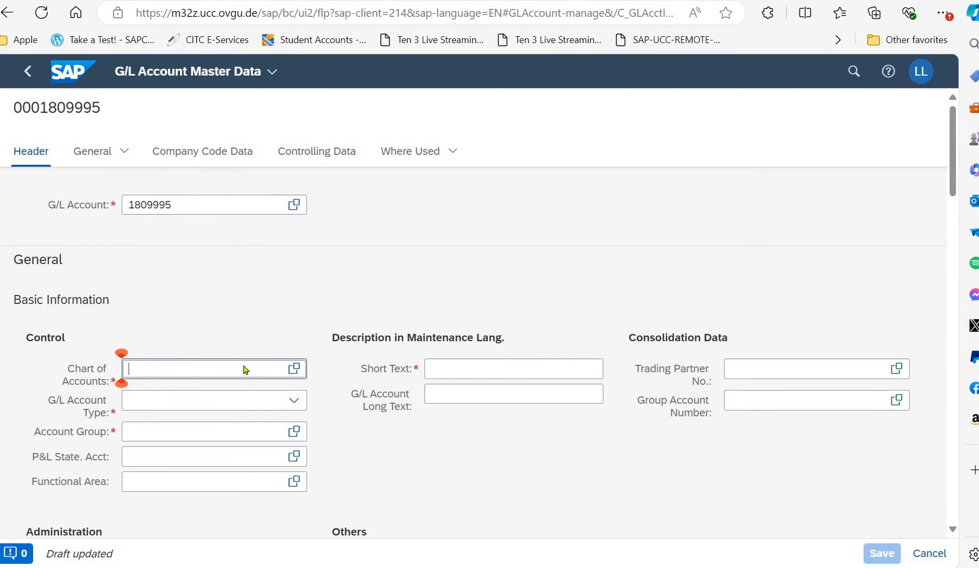
{"action": "type", "text": "GL00"}
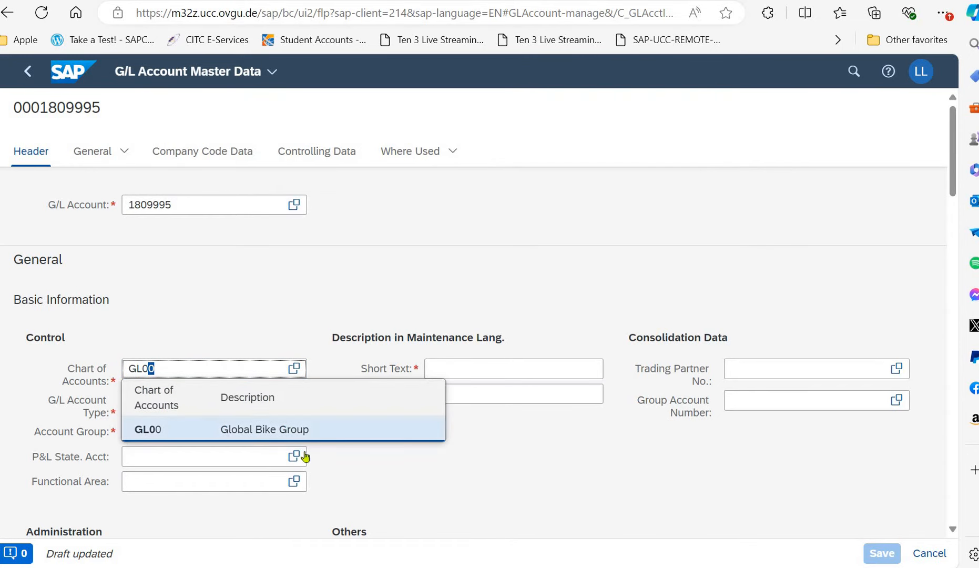
{"action": "key", "text": "Return"}
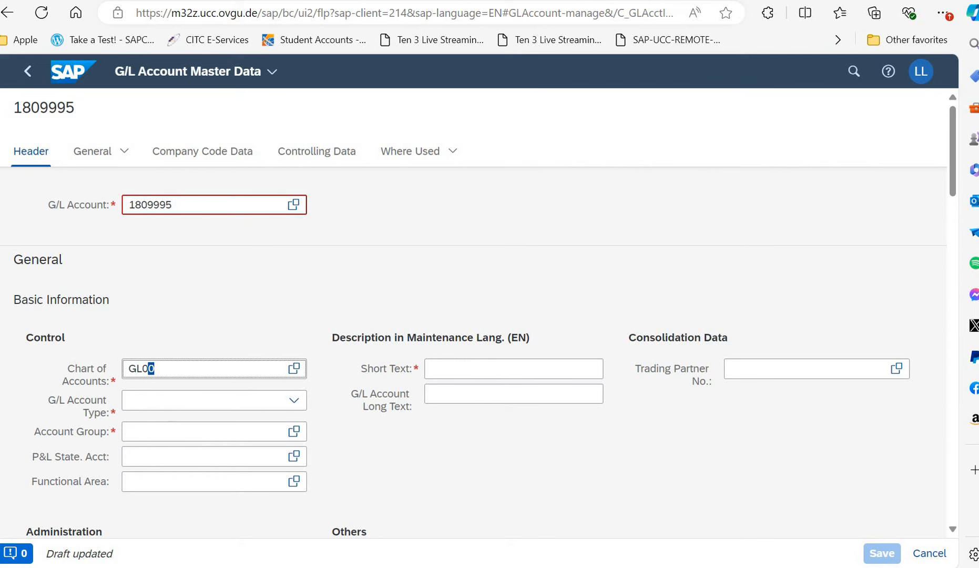
{"action": "left_click", "coordinate": [294, 404]}
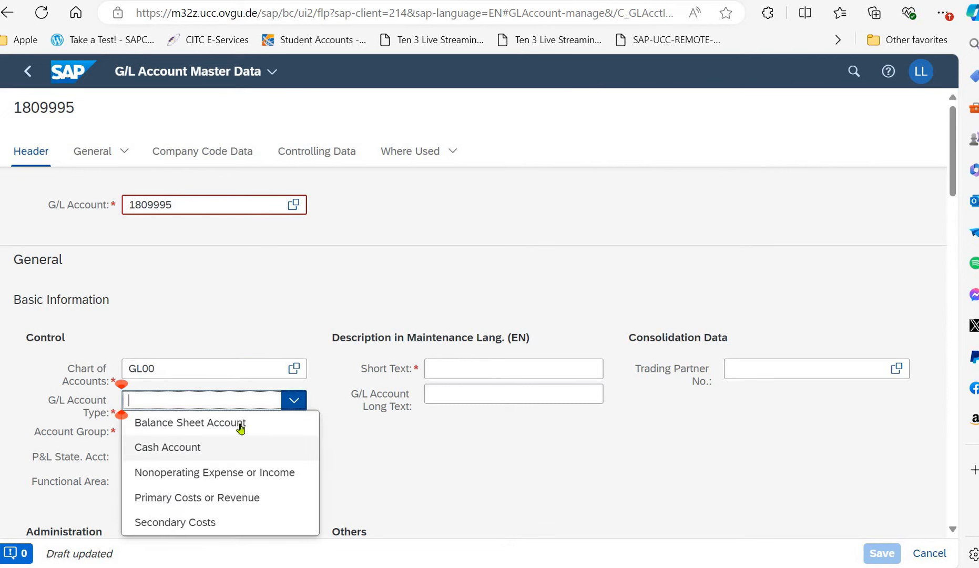
{"action": "left_click", "coordinate": [241, 425]}
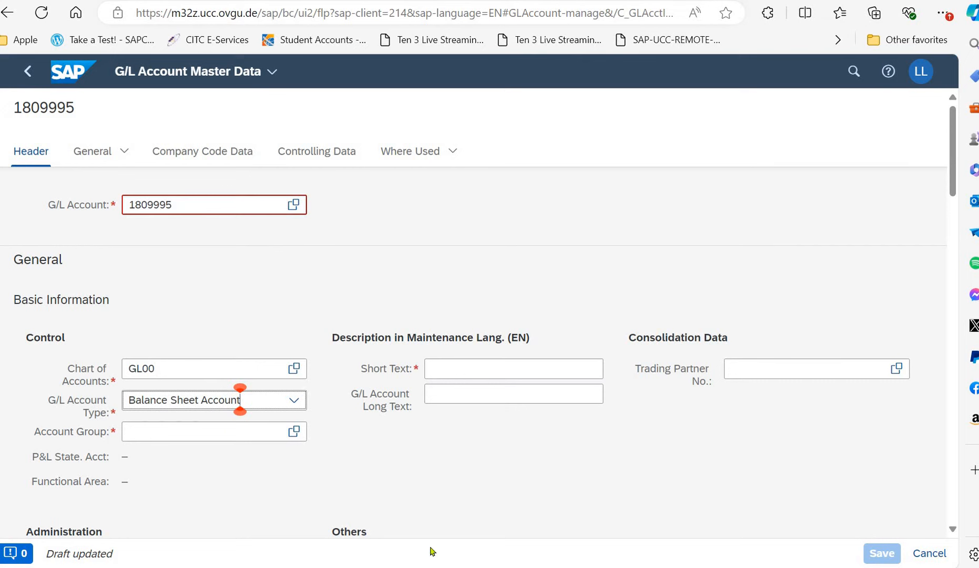
{"action": "left_click", "coordinate": [293, 432]}
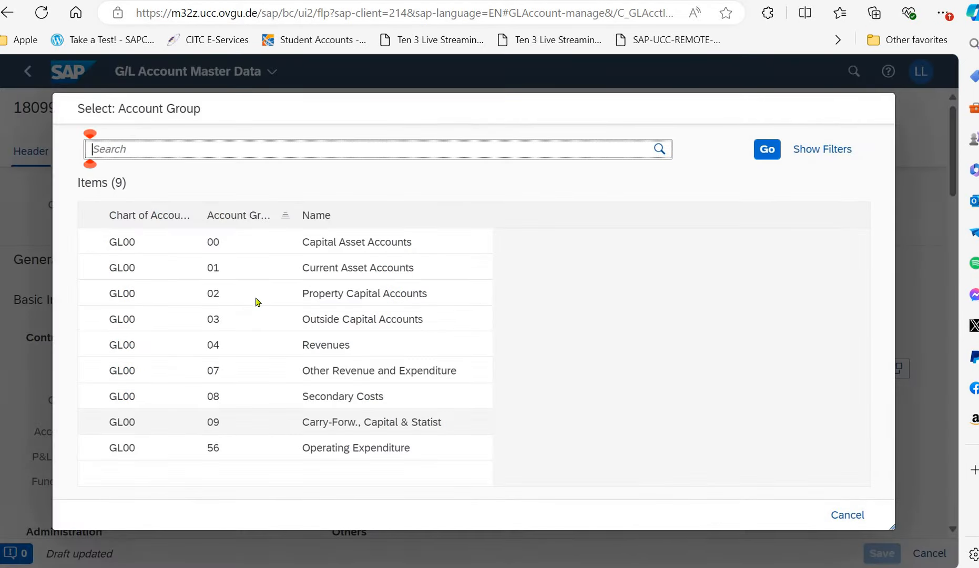
{"action": "left_click", "coordinate": [243, 267]}
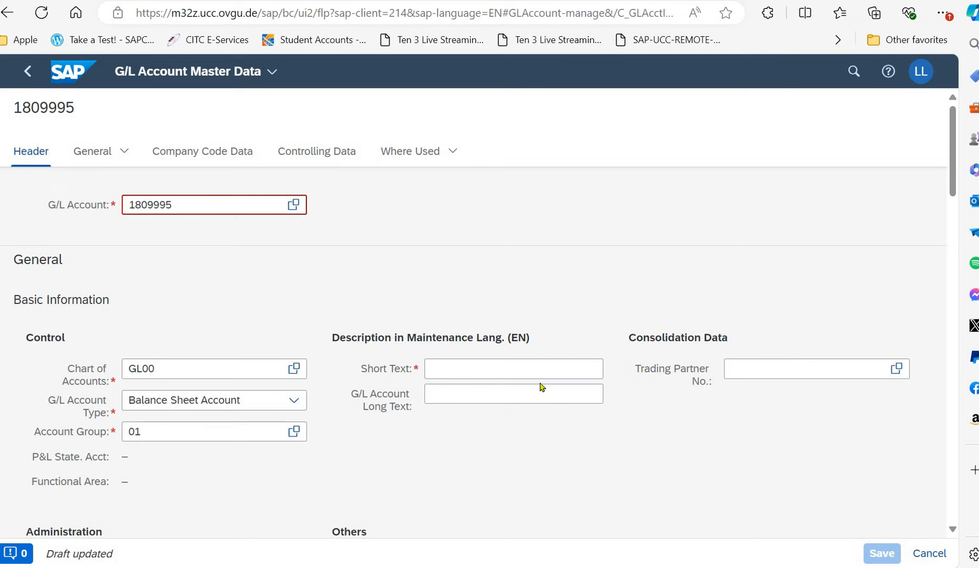
Enter Bank 999 as the short text in the maintenance-language description.
{"action": "left_click", "coordinate": [540, 367]}
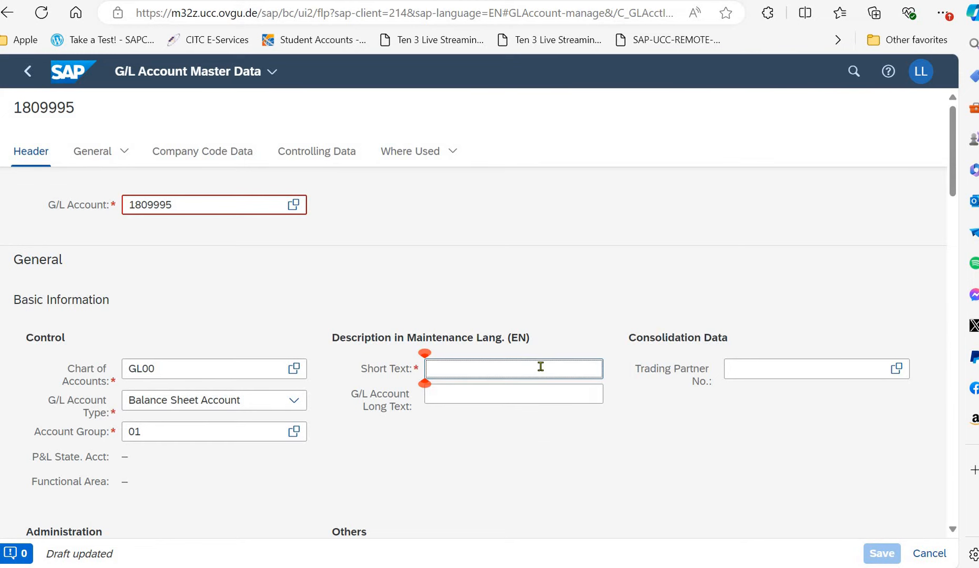
{"action": "type", "text": "Bank ###"}
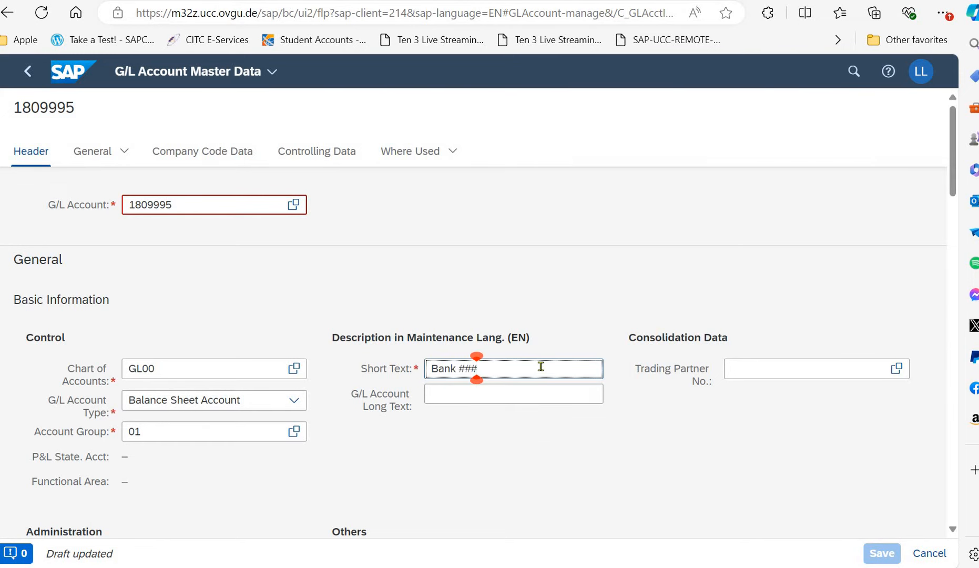
{"action": "key", "text": "BackSpace"}
{"action": "key", "text": "BackSpace"}
{"action": "key", "text": "BackSpace"}
{"action": "type", "text": "99"}
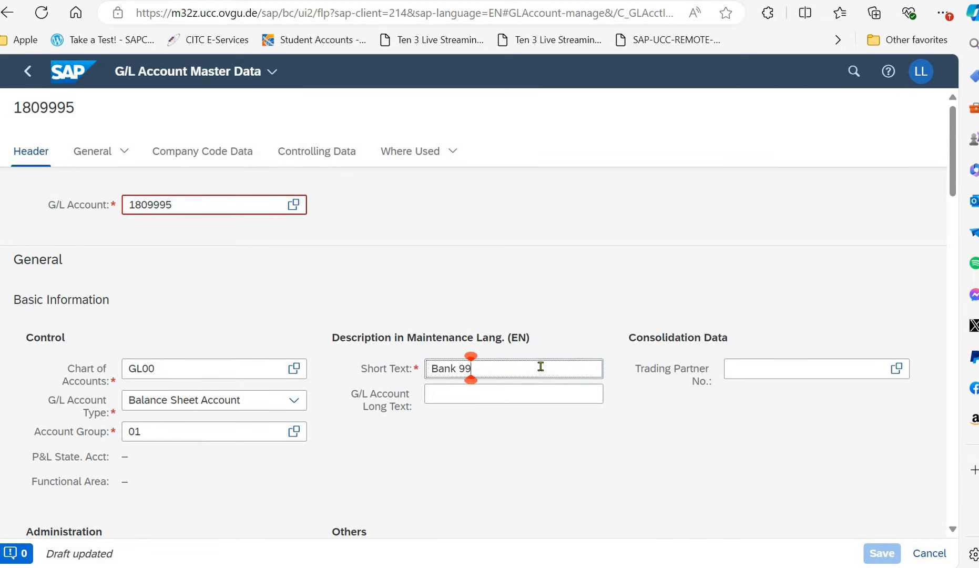
{"action": "type", "text": "9"}
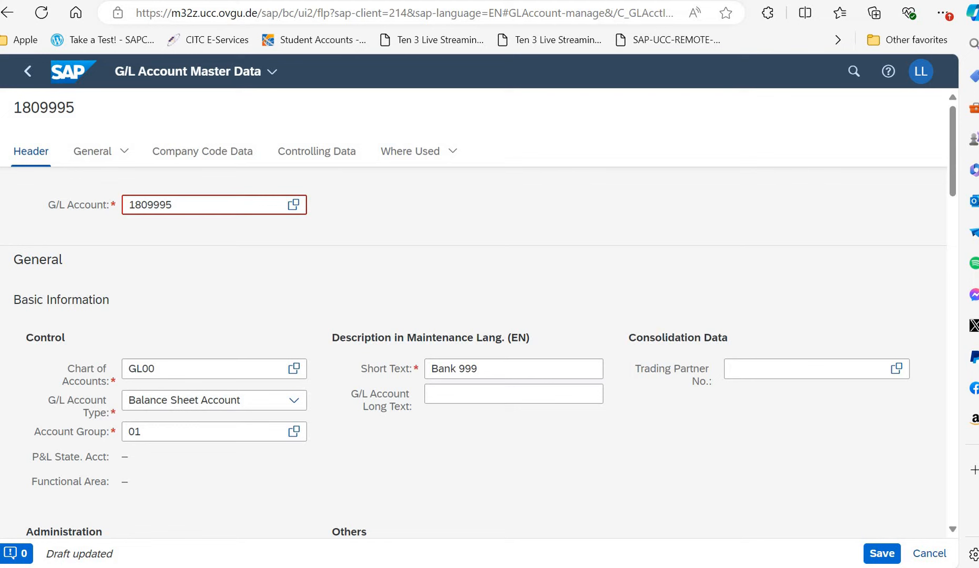
Enter Bank Account 999 as the G/L account long text in the maintenance-language description.
{"action": "left_click", "coordinate": [550, 389]}
{"action": "type", "text": "Bank Account ###"}
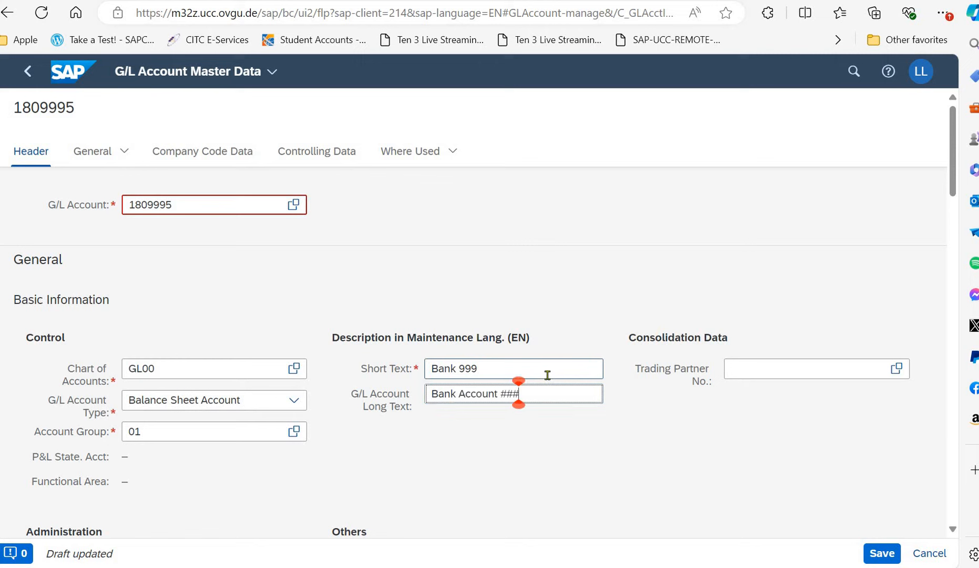
{"action": "key", "text": "BackSpace"}
{"action": "key", "text": "BackSpace"}
{"action": "key", "text": "BackSpace"}
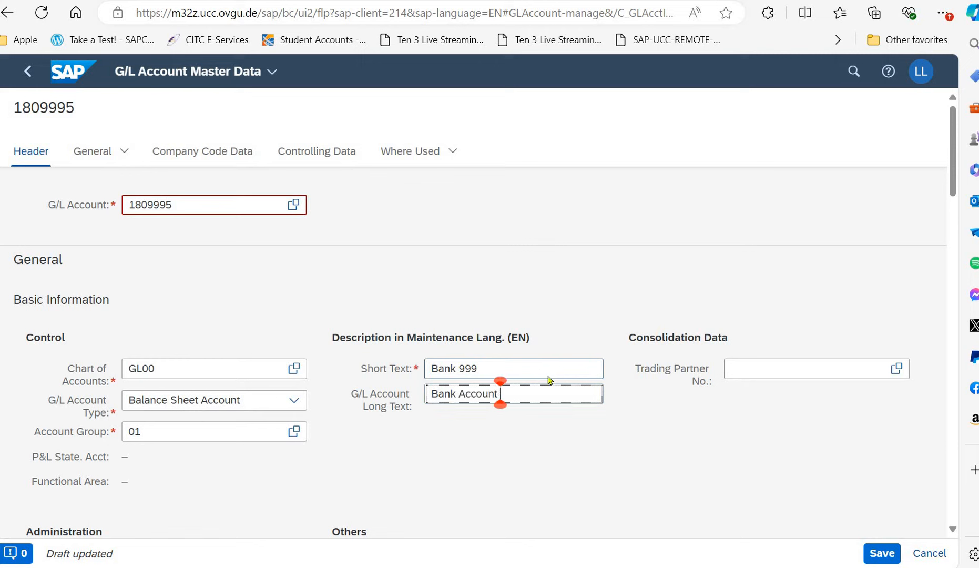
{"action": "type", "text": "999"}
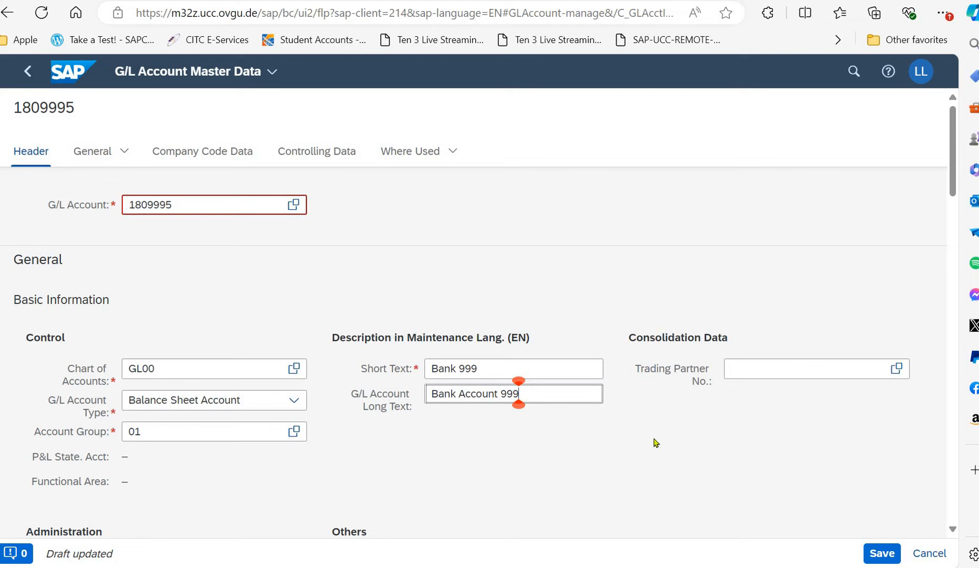
{"action": "scroll", "coordinate": [654, 443], "scroll_direction": "down", "scroll_amount": 4}
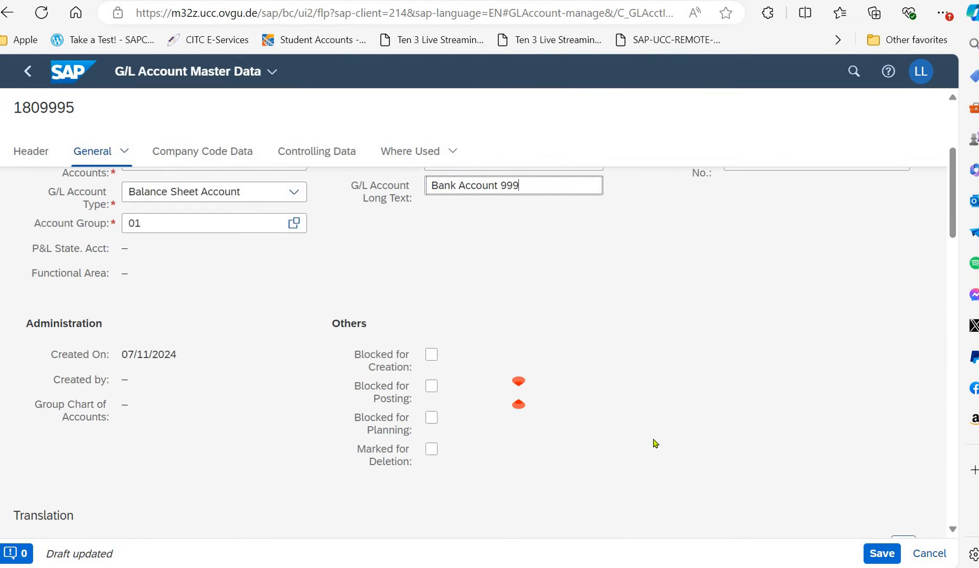
Start a new company code assignment for the G/L account and dismiss the chat notification covering the form.
{"action": "scroll", "coordinate": [655, 443], "scroll_direction": "down", "scroll_amount": 4}
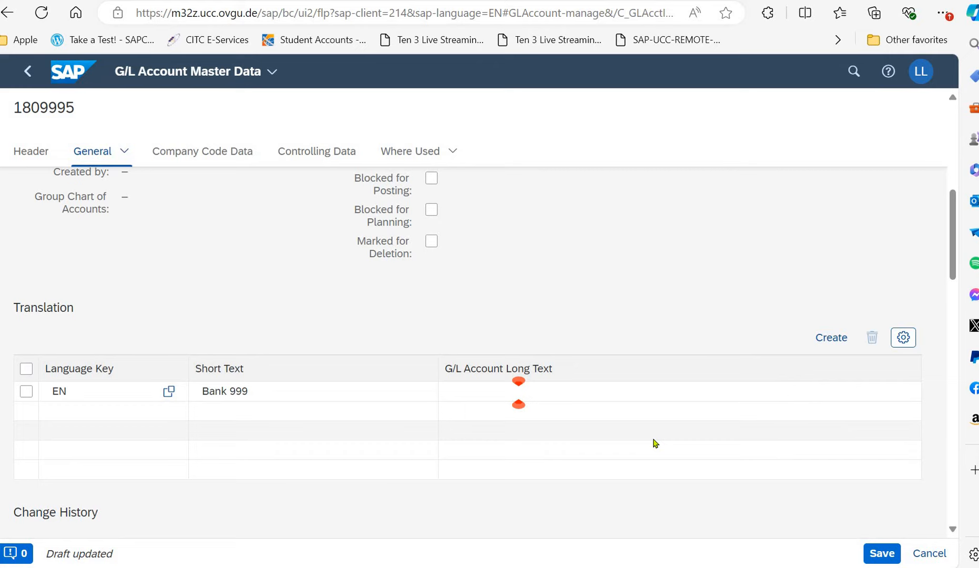
{"action": "scroll", "coordinate": [654, 443], "scroll_direction": "down", "scroll_amount": 4}
{"action": "scroll", "coordinate": [655, 444], "scroll_direction": "down", "scroll_amount": 4}
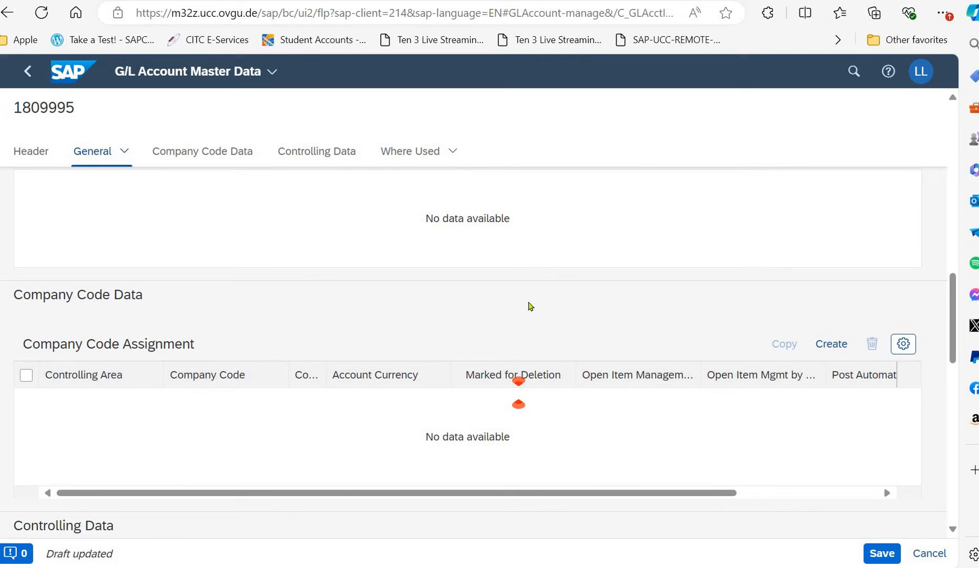
{"action": "left_click", "coordinate": [831, 344]}
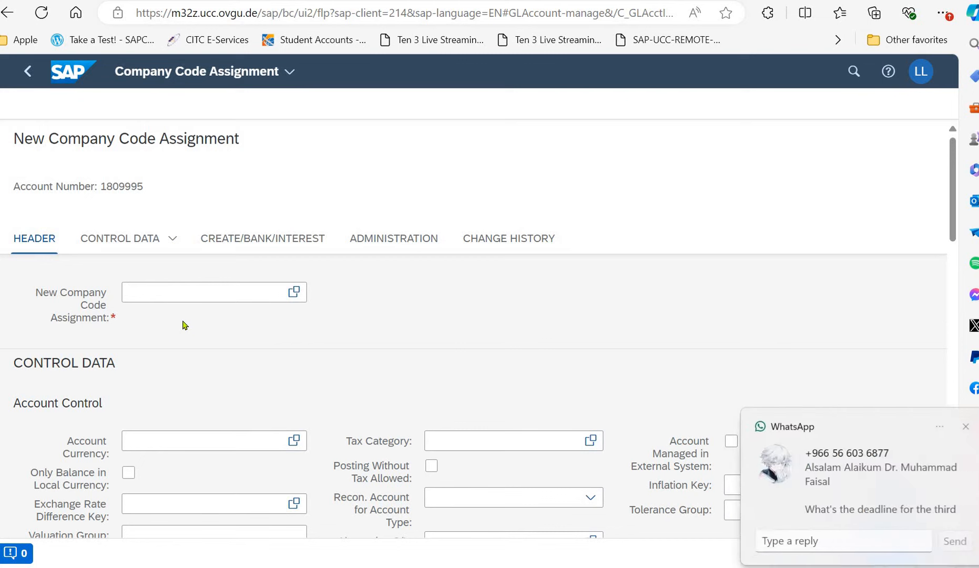
{"action": "left_click", "coordinate": [967, 427]}
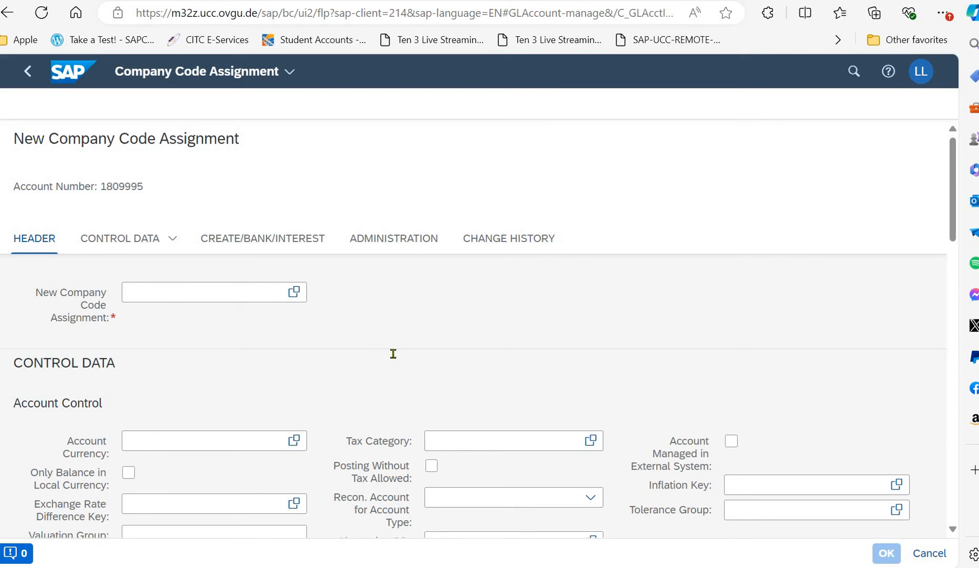
Examine the sections of the new company code assignment form, from Control Data and Create/Bank/Interest to Administration and Change History.
{"action": "scroll", "coordinate": [395, 359], "scroll_direction": "down", "scroll_amount": 3}
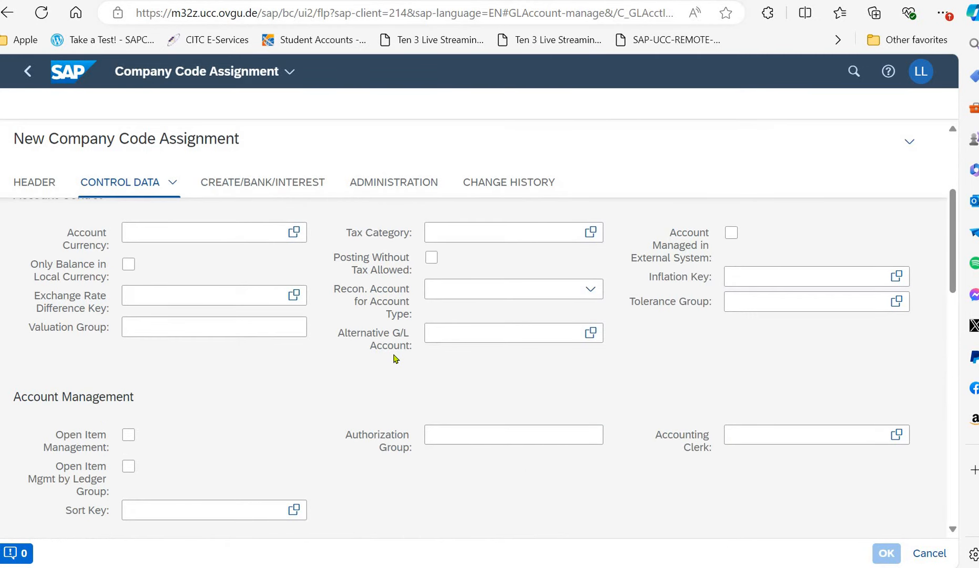
{"action": "scroll", "coordinate": [396, 359], "scroll_direction": "down", "scroll_amount": 3}
{"action": "scroll", "coordinate": [395, 359], "scroll_direction": "down", "scroll_amount": 3}
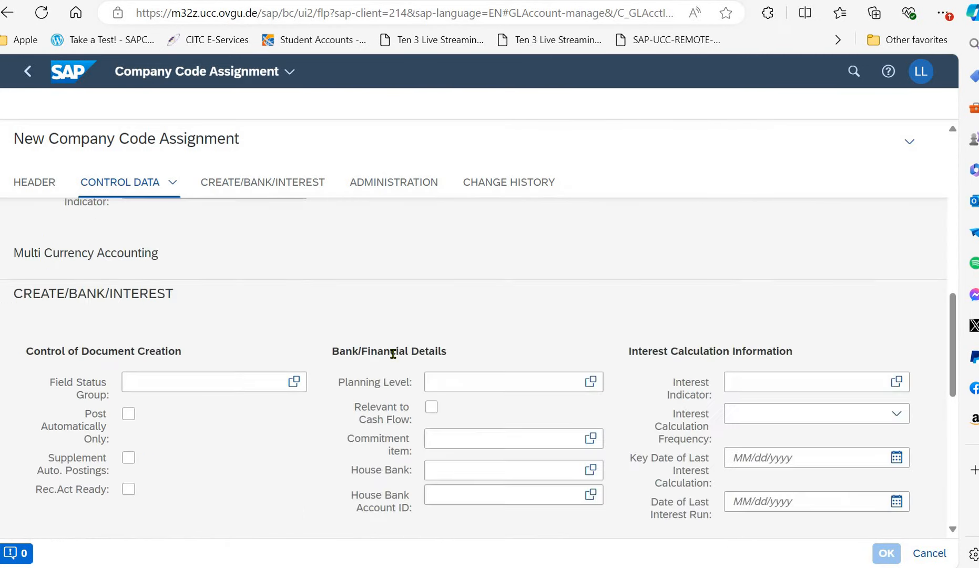
{"action": "scroll", "coordinate": [393, 353], "scroll_direction": "up", "scroll_amount": 3}
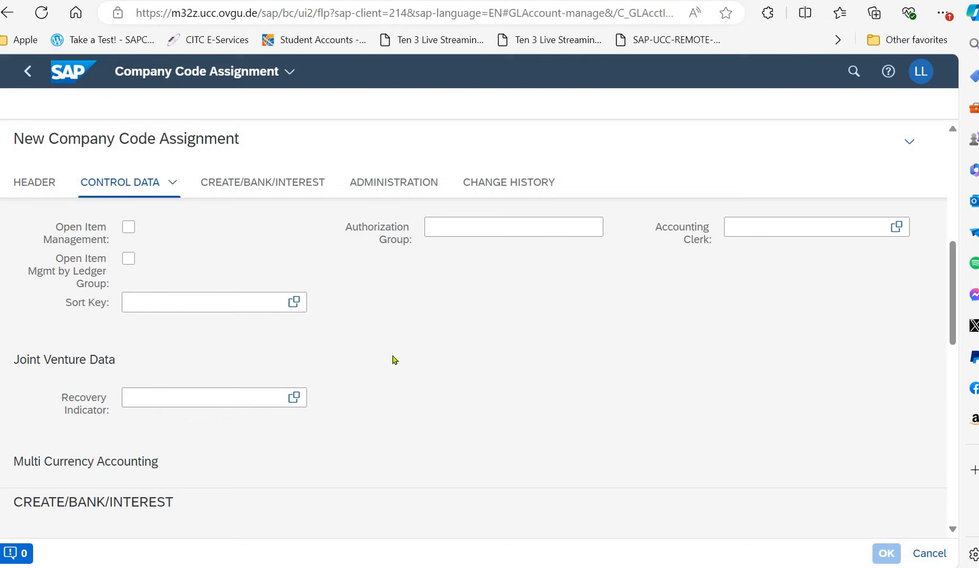
{"action": "scroll", "coordinate": [395, 360], "scroll_direction": "up", "scroll_amount": 10}
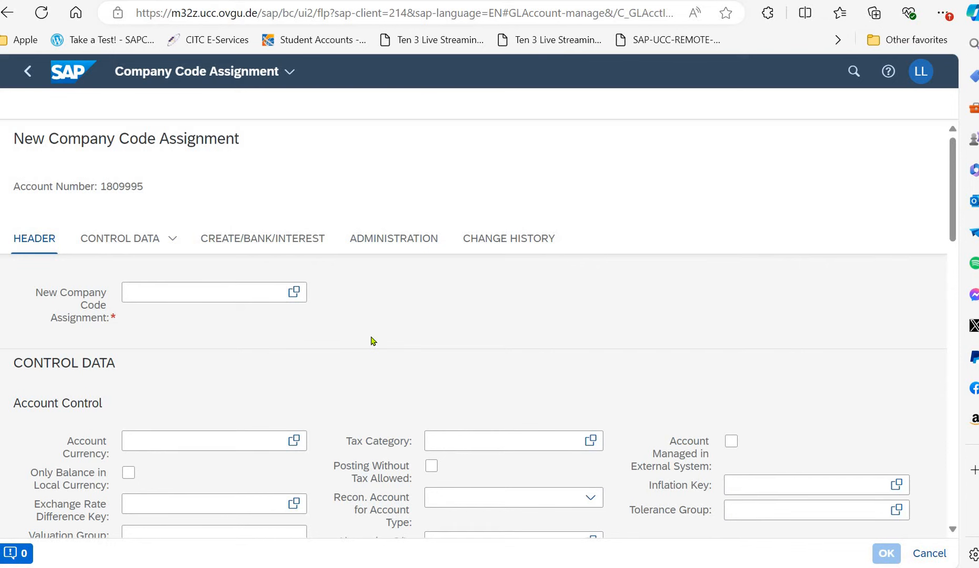
{"action": "scroll", "coordinate": [375, 361], "scroll_direction": "down", "scroll_amount": 4}
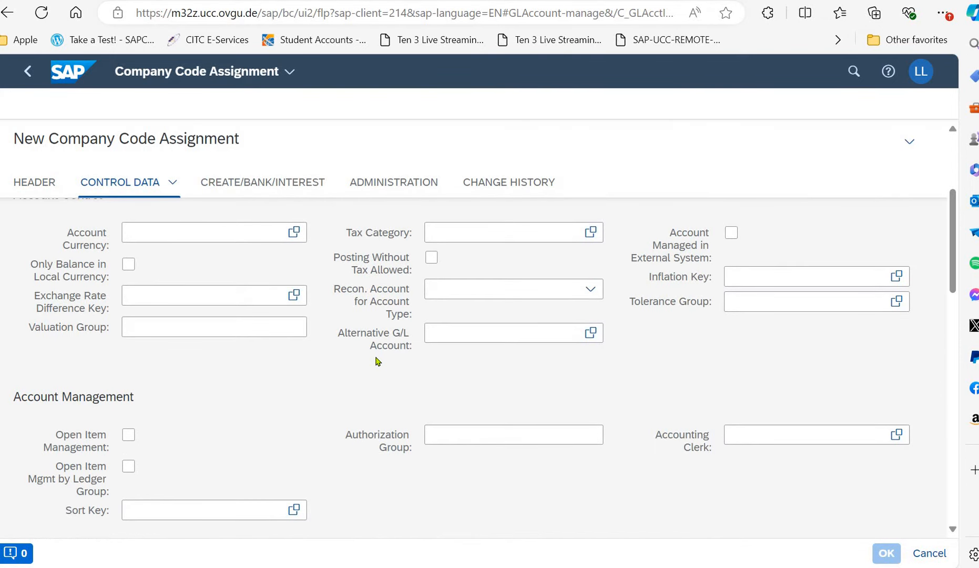
{"action": "scroll", "coordinate": [375, 361], "scroll_direction": "down", "scroll_amount": 8}
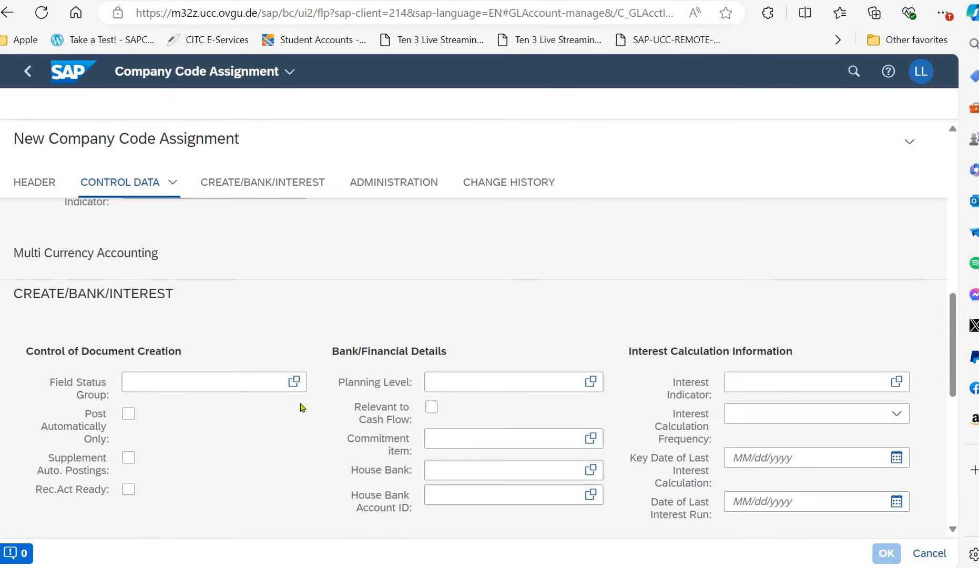
{"action": "scroll", "coordinate": [303, 407], "scroll_direction": "down", "scroll_amount": 8}
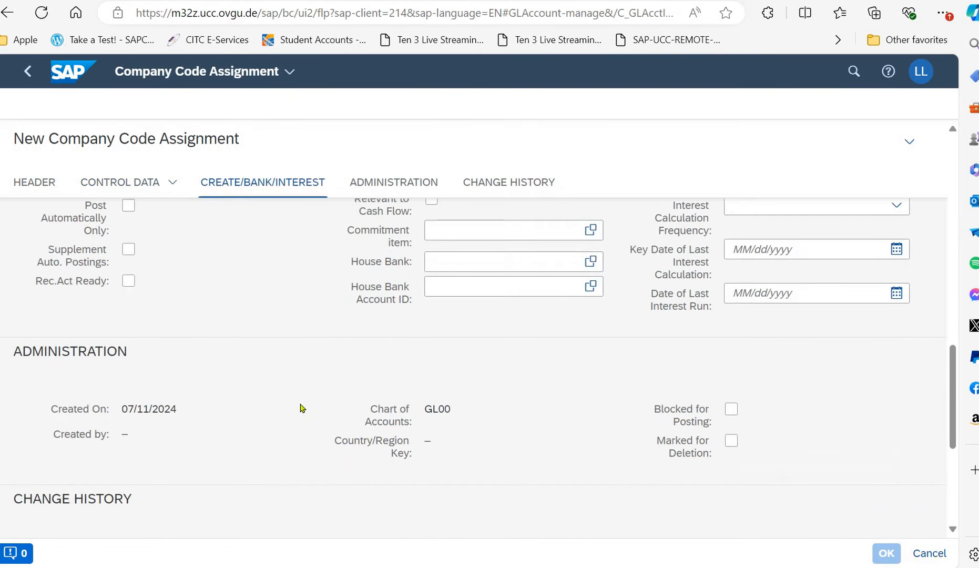
{"action": "scroll", "coordinate": [302, 404], "scroll_direction": "down", "scroll_amount": 1}
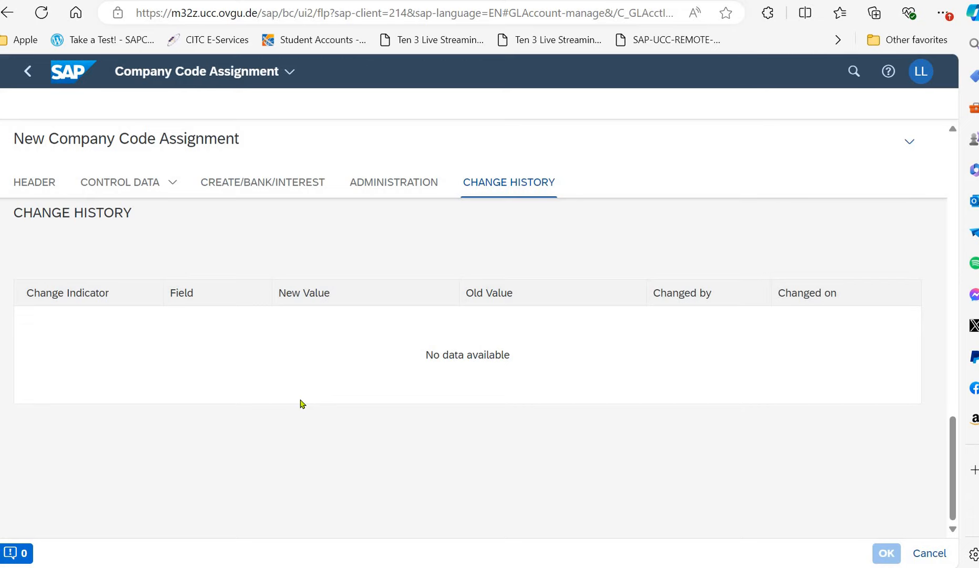
{"action": "scroll", "coordinate": [303, 404], "scroll_direction": "up", "scroll_amount": 15}
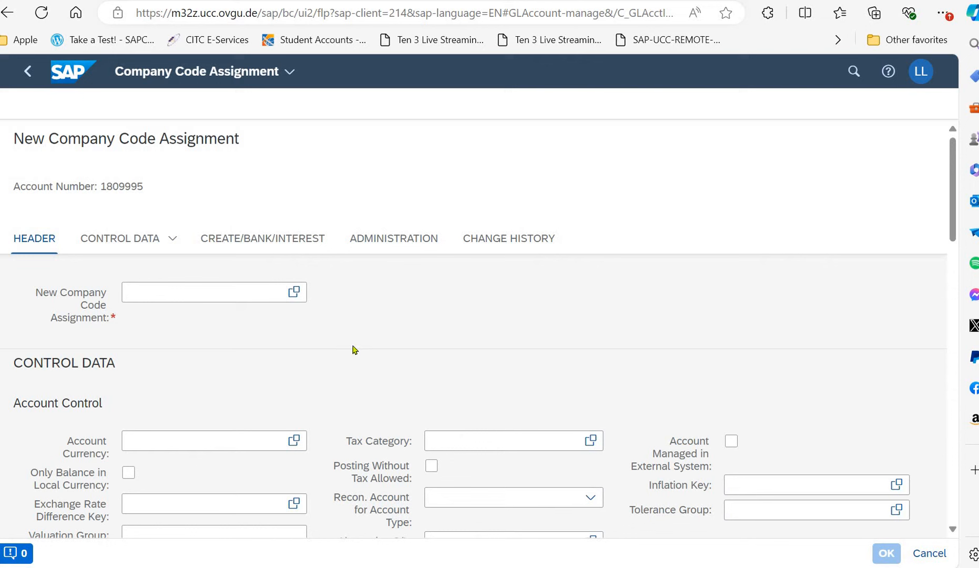
Assign company code US00 (Global Bike Inc.) and enable Only Balance in Local Currency under Account Control.
{"action": "left_click", "coordinate": [294, 293]}
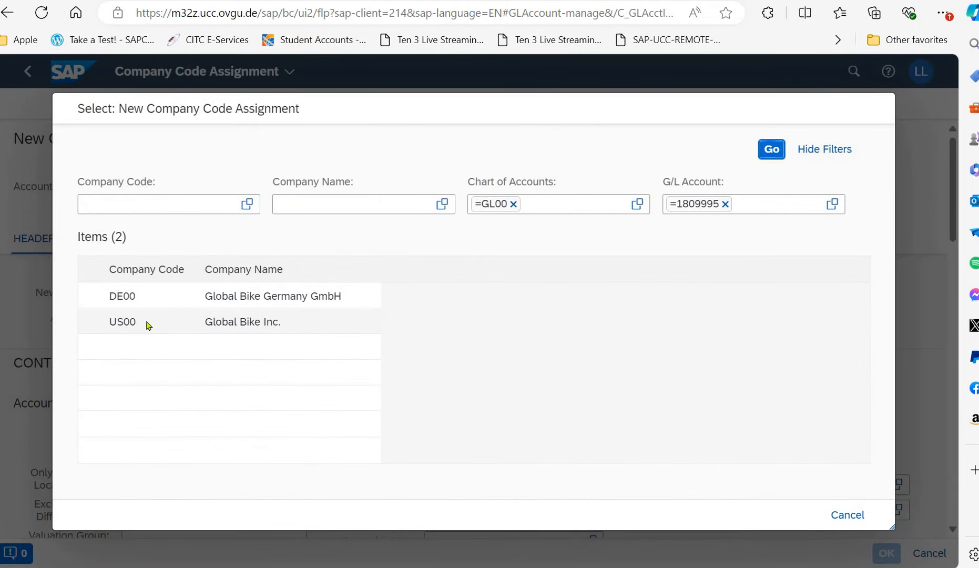
{"action": "left_click", "coordinate": [147, 324]}
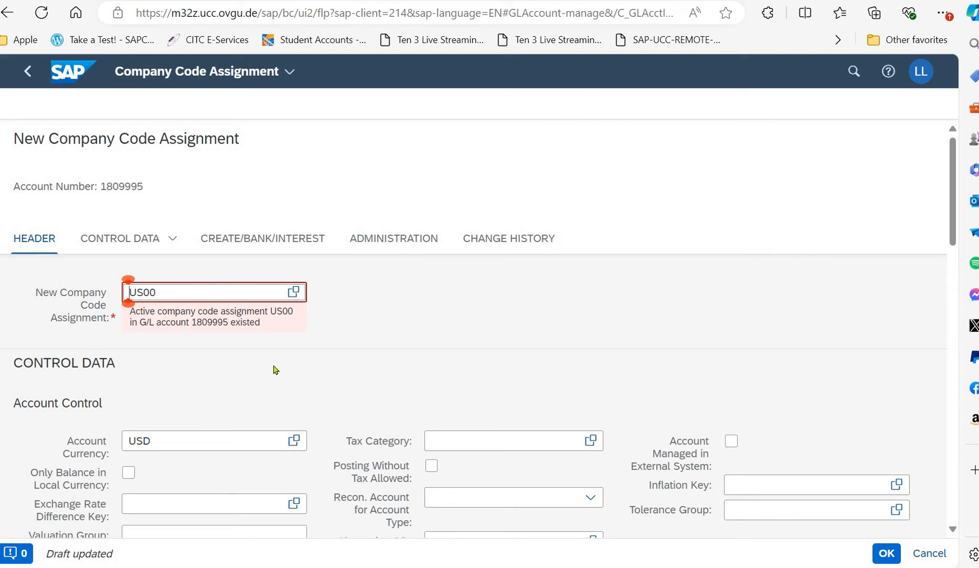
{"action": "left_click", "coordinate": [133, 474]}
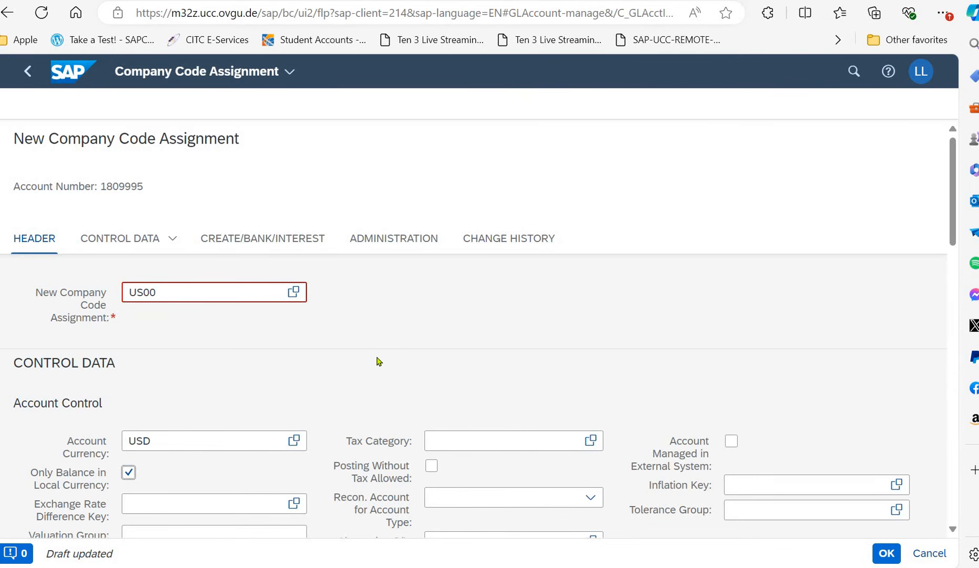
Set the sort key under Account Management to 001 (Posting date).
{"action": "scroll", "coordinate": [379, 362], "scroll_direction": "down", "scroll_amount": 10}
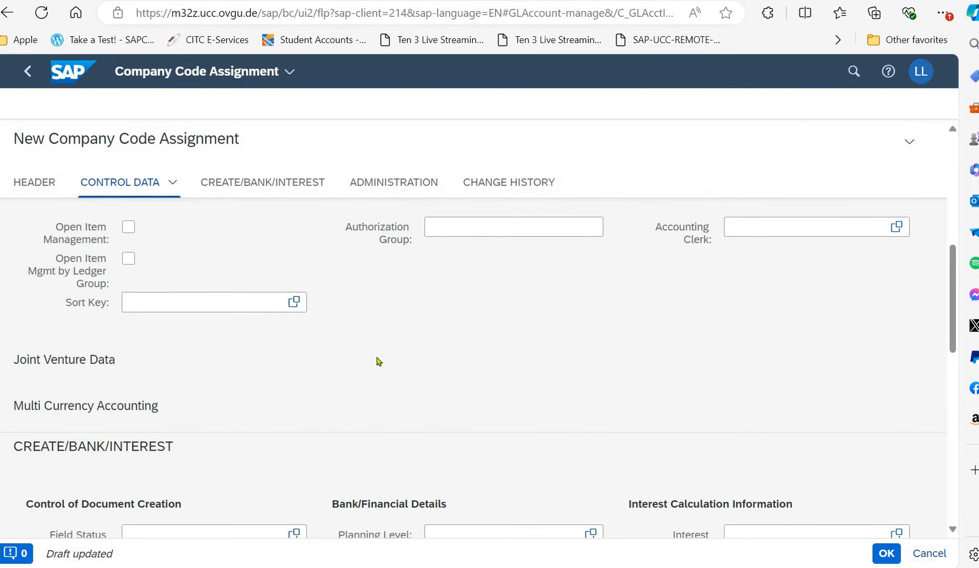
{"action": "scroll", "coordinate": [378, 362], "scroll_direction": "up", "scroll_amount": 4}
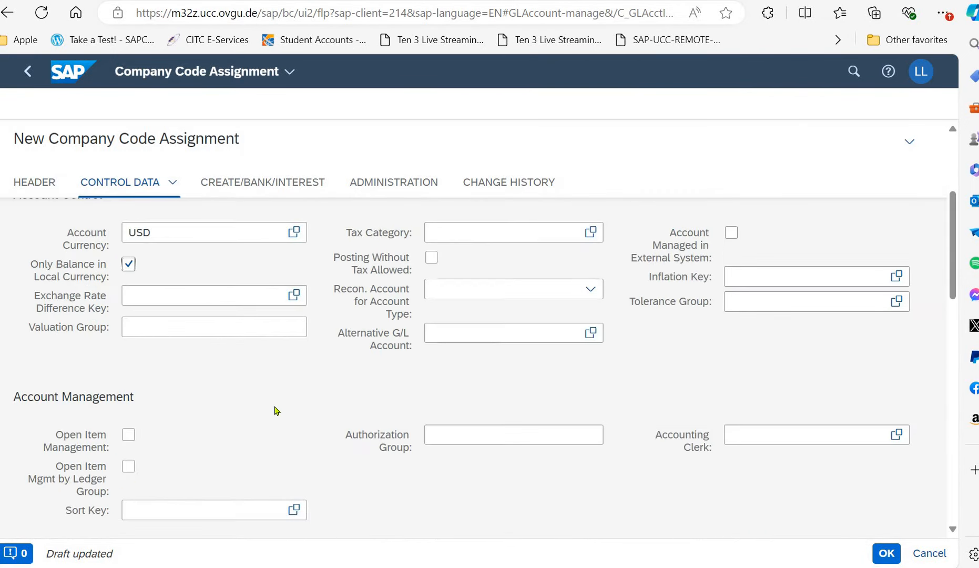
{"action": "left_click", "coordinate": [294, 509]}
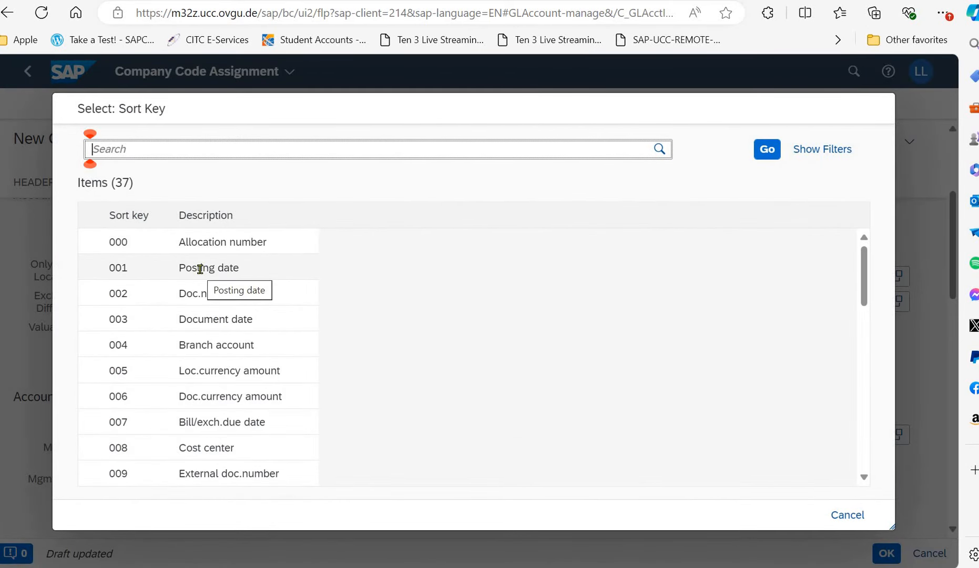
{"action": "left_click", "coordinate": [200, 269]}
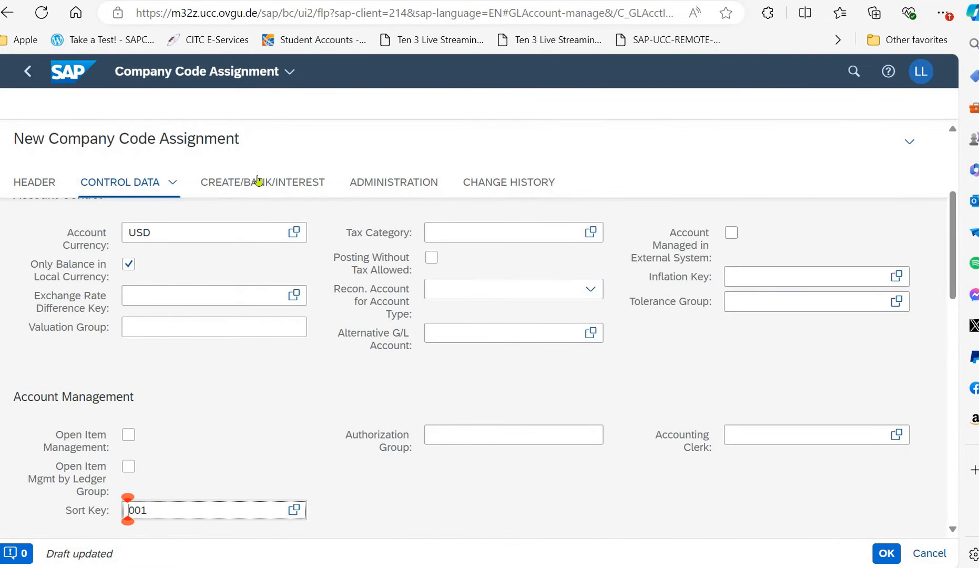
Set the field status group to ZGBS (General Balance Sheet Accounts) and mark the account as Relevant to Cash Flow.
{"action": "scroll", "coordinate": [295, 316], "scroll_direction": "down", "scroll_amount": 4}
{"action": "scroll", "coordinate": [331, 459], "scroll_direction": "down", "scroll_amount": 4}
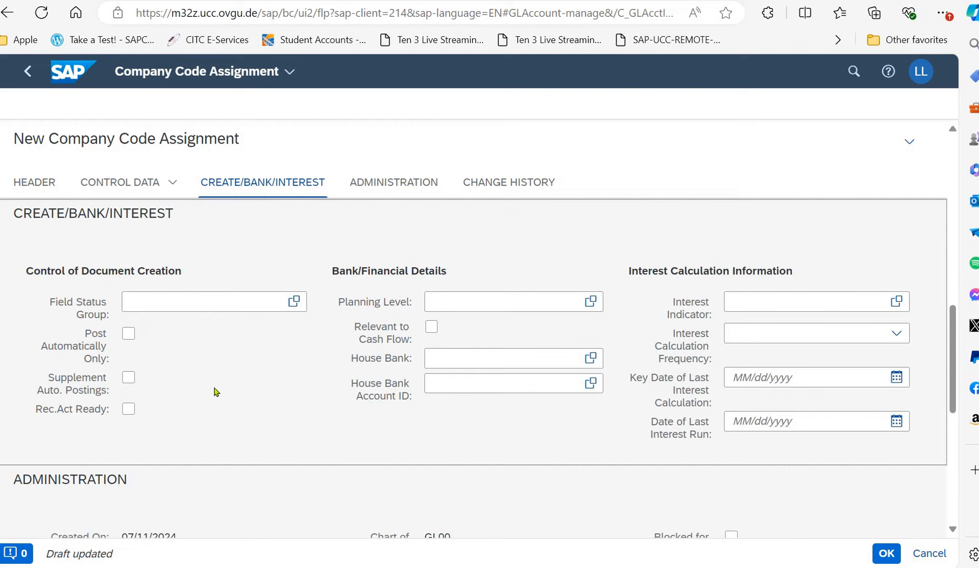
{"action": "left_click", "coordinate": [293, 302]}
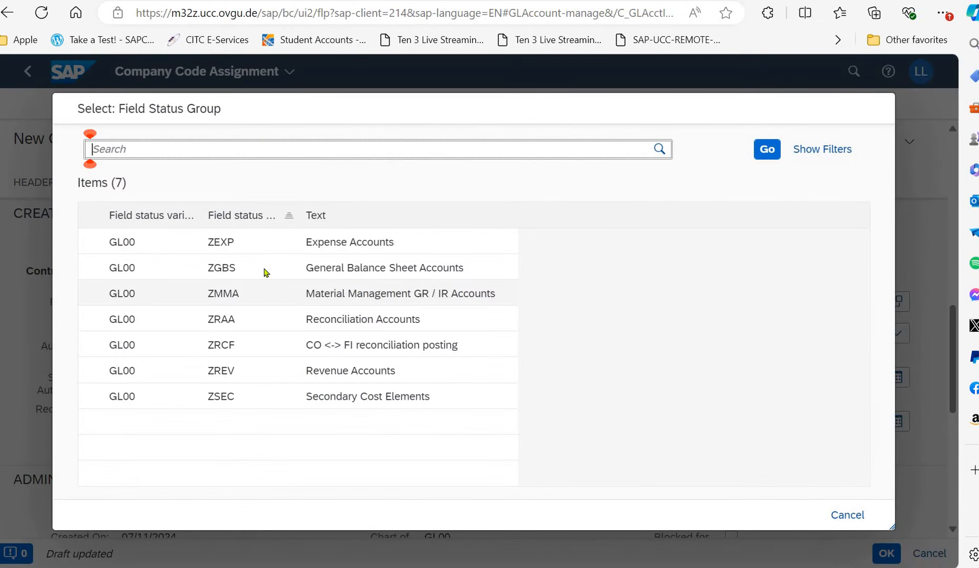
{"action": "left_click", "coordinate": [266, 272]}
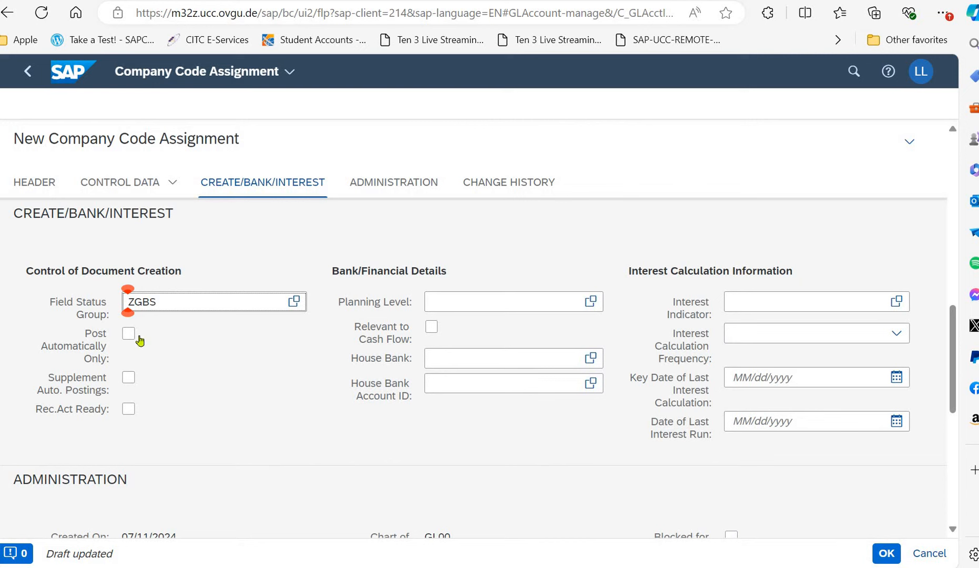
{"action": "left_click", "coordinate": [431, 327]}
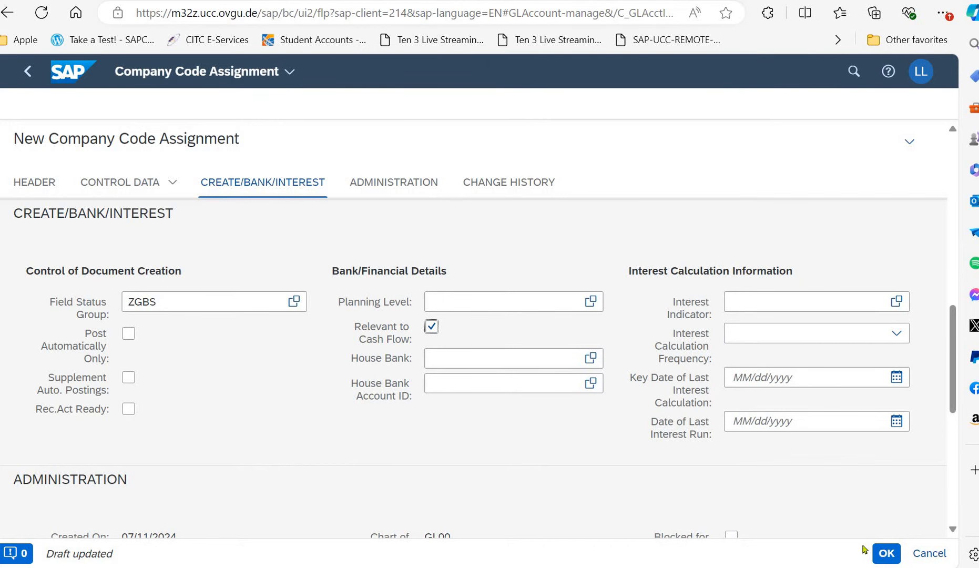
Try to confirm the company code assignment, recheck the US00 entry, and confirm again while ignoring the page errors.
{"action": "left_click", "coordinate": [879, 553]}
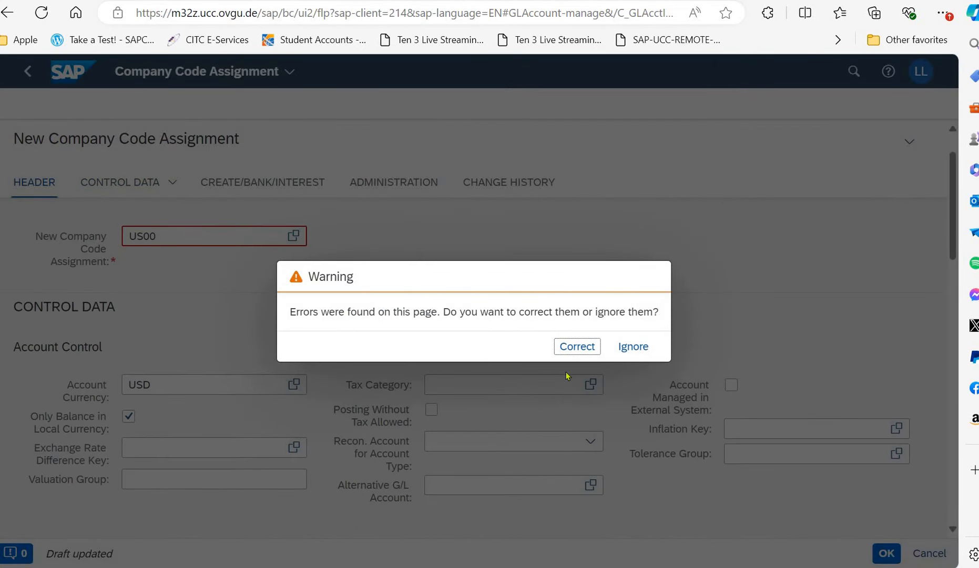
{"action": "left_click", "coordinate": [577, 347]}
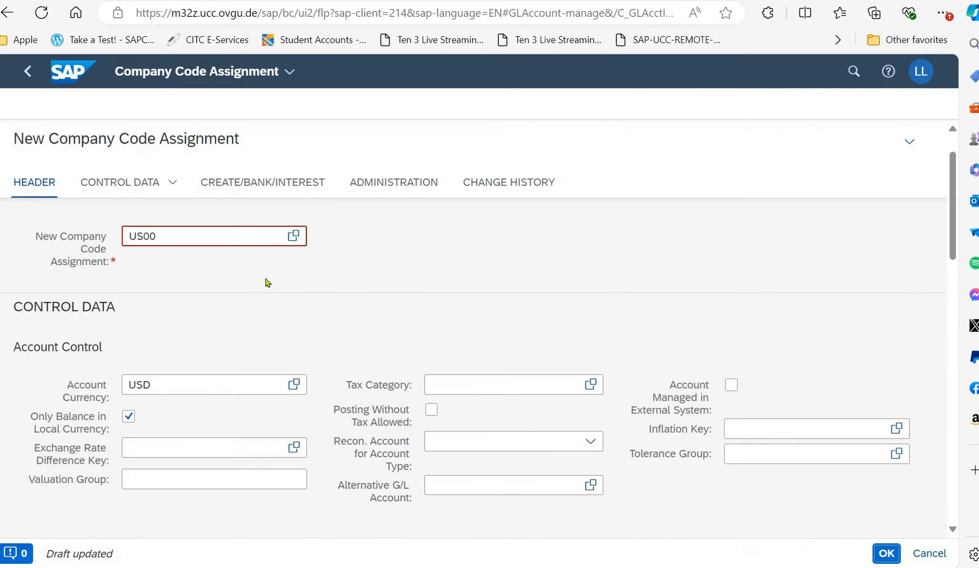
{"action": "left_click", "coordinate": [222, 235]}
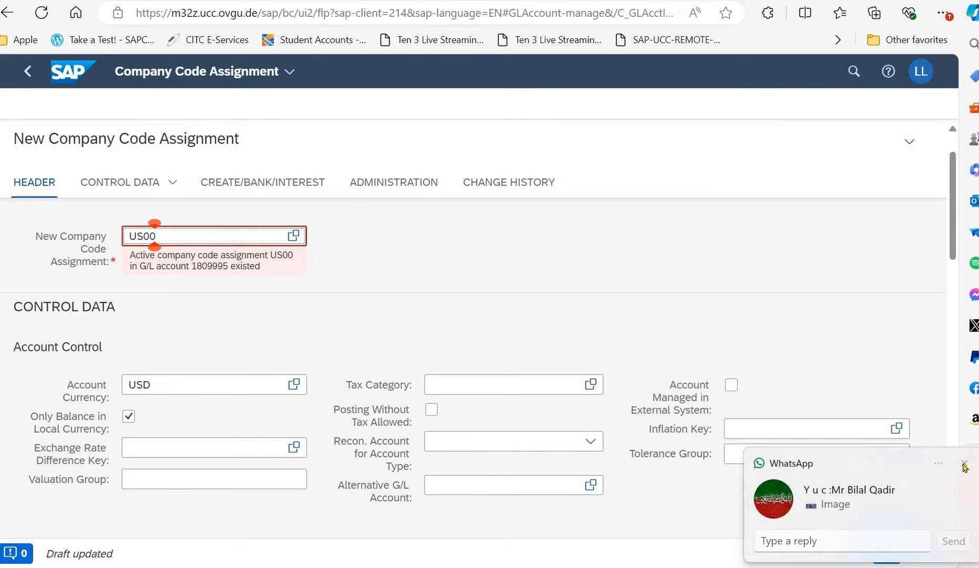
{"action": "left_click", "coordinate": [964, 466]}
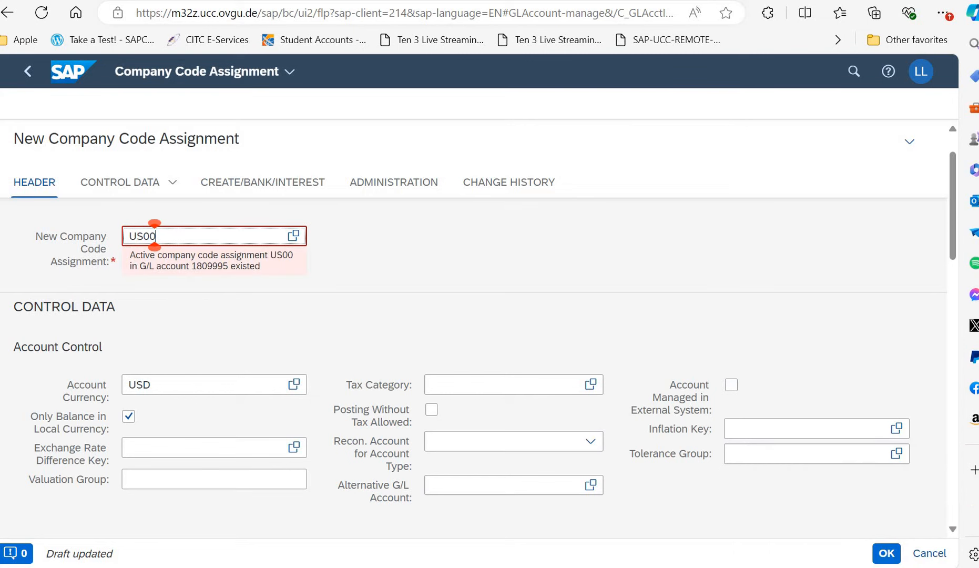
{"action": "left_click", "coordinate": [882, 553]}
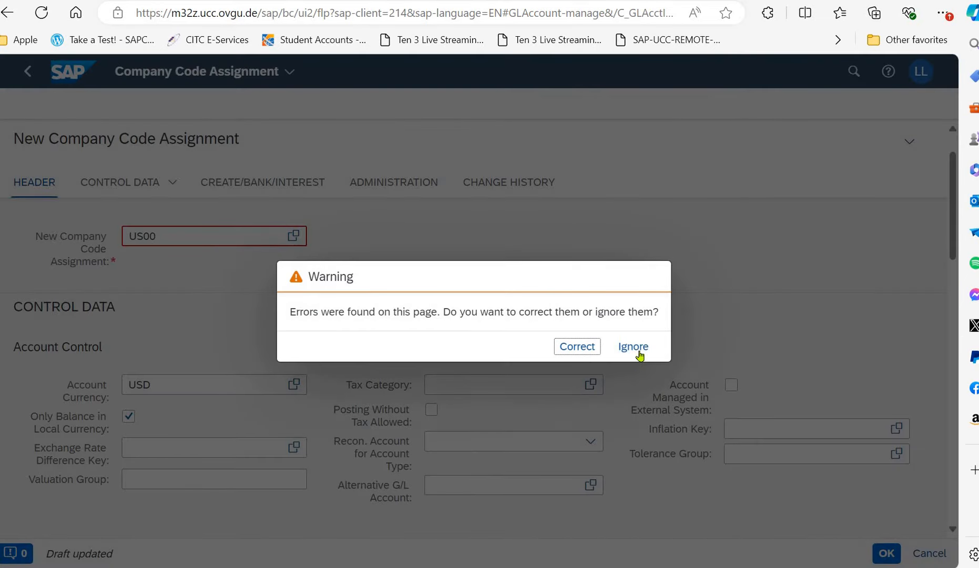
{"action": "left_click", "coordinate": [635, 348]}
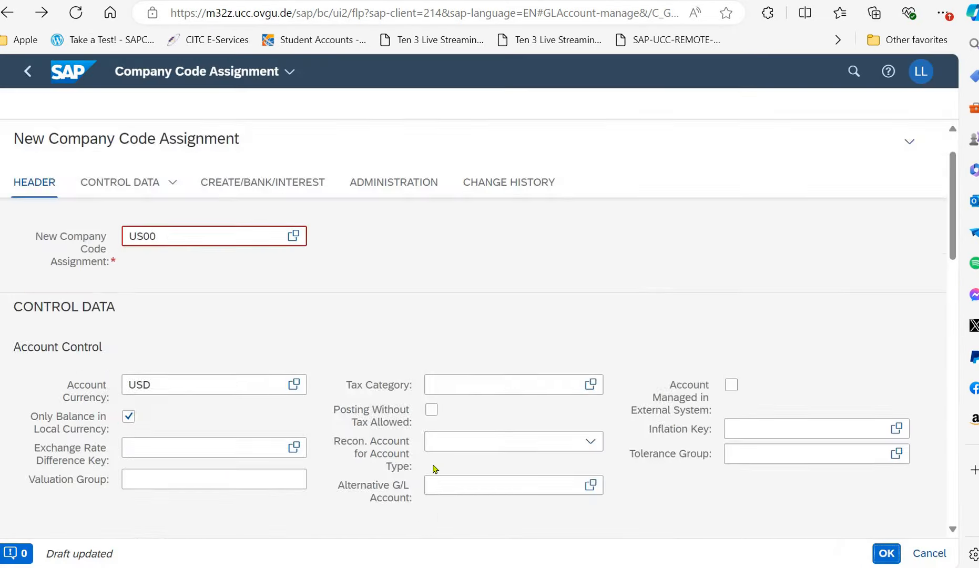
Discard all changes in the draft G/L account master data.
{"action": "scroll", "coordinate": [409, 450], "scroll_direction": "down", "scroll_amount": 5}
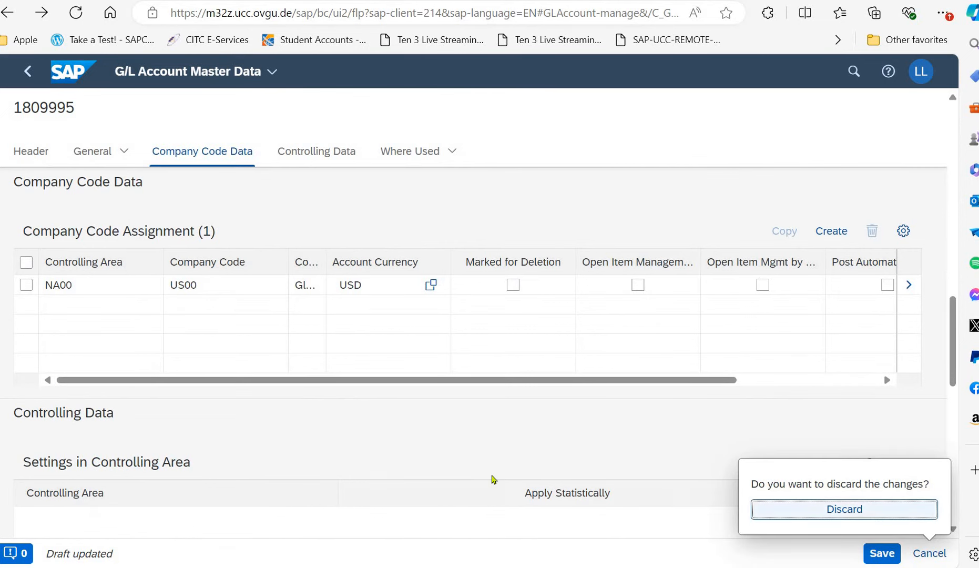
{"action": "key", "text": "Return"}
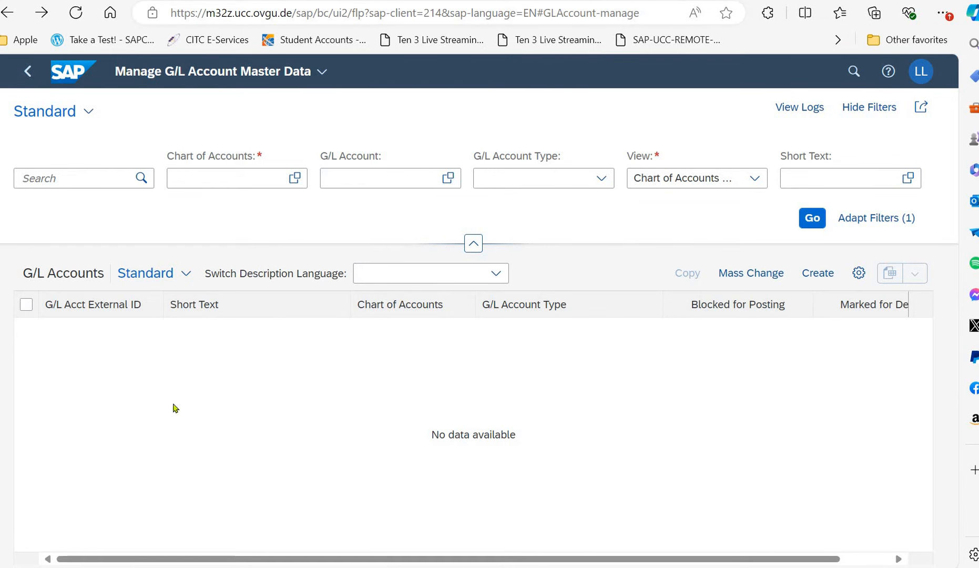
Return to the Financial Accounting home page, reopen Manage G/L Account Master Data and start a new G/L account.
{"action": "left_click", "coordinate": [28, 71]}
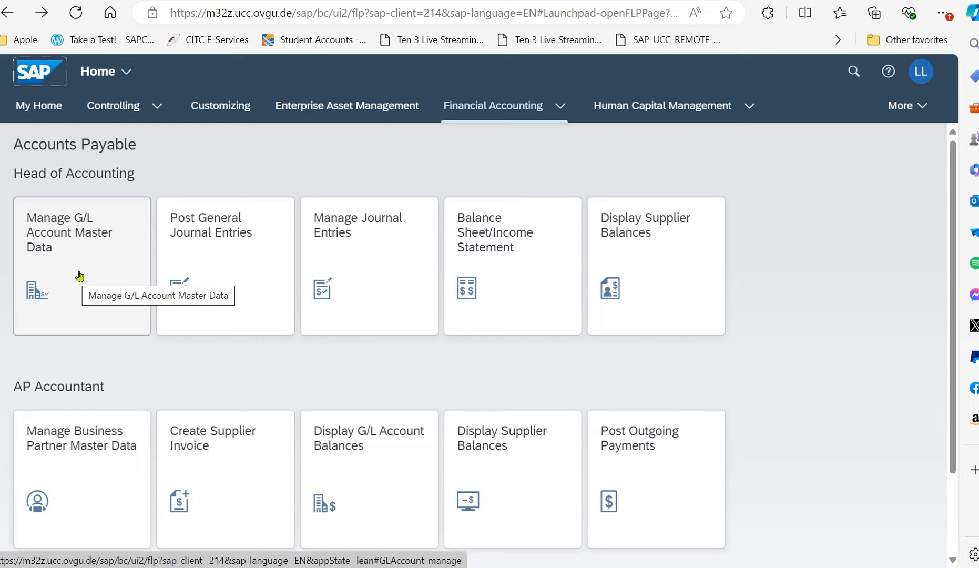
{"action": "left_click", "coordinate": [79, 276]}
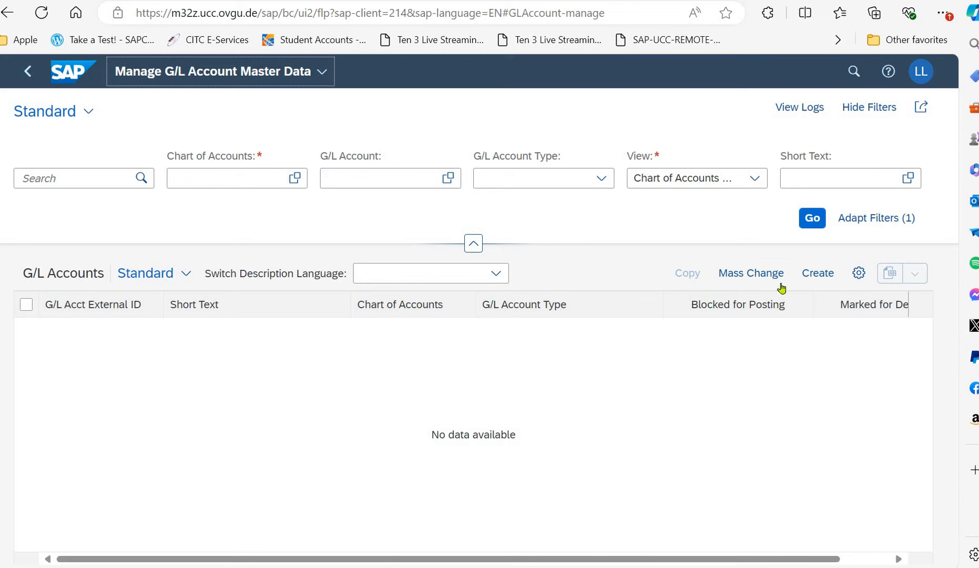
{"action": "left_click", "coordinate": [801, 277]}
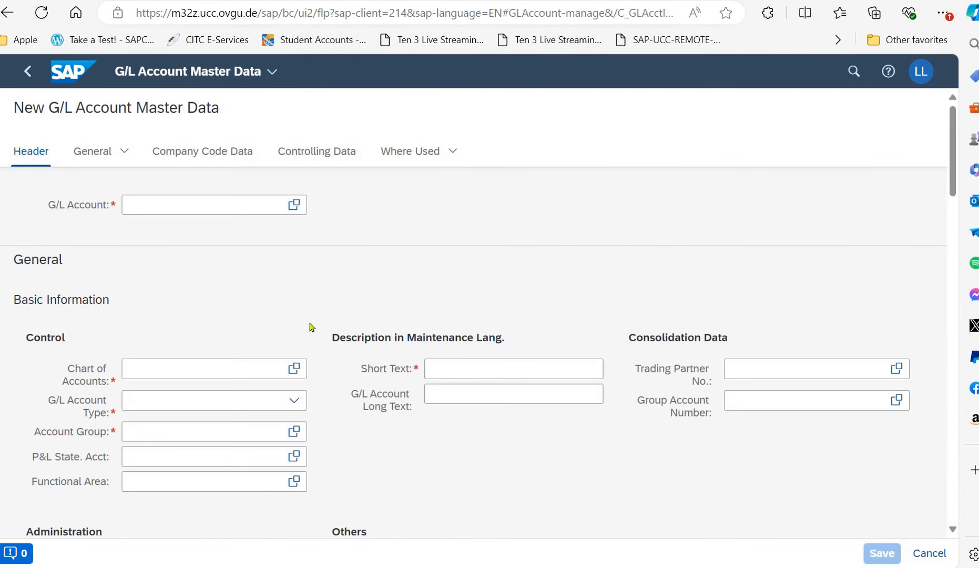
{"action": "left_click", "coordinate": [226, 204]}
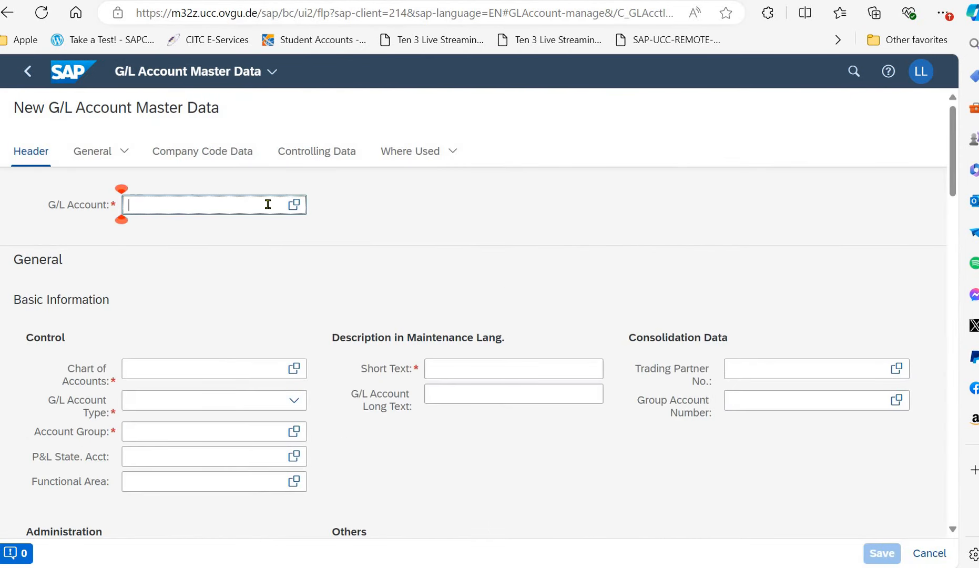
{"action": "type", "text": "gl00"}
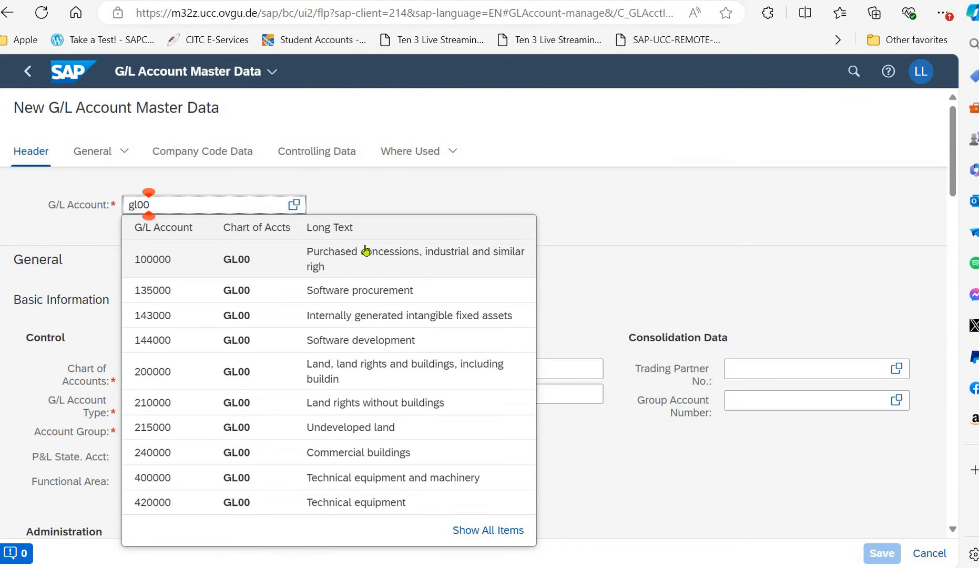
{"action": "left_click", "coordinate": [236, 205]}
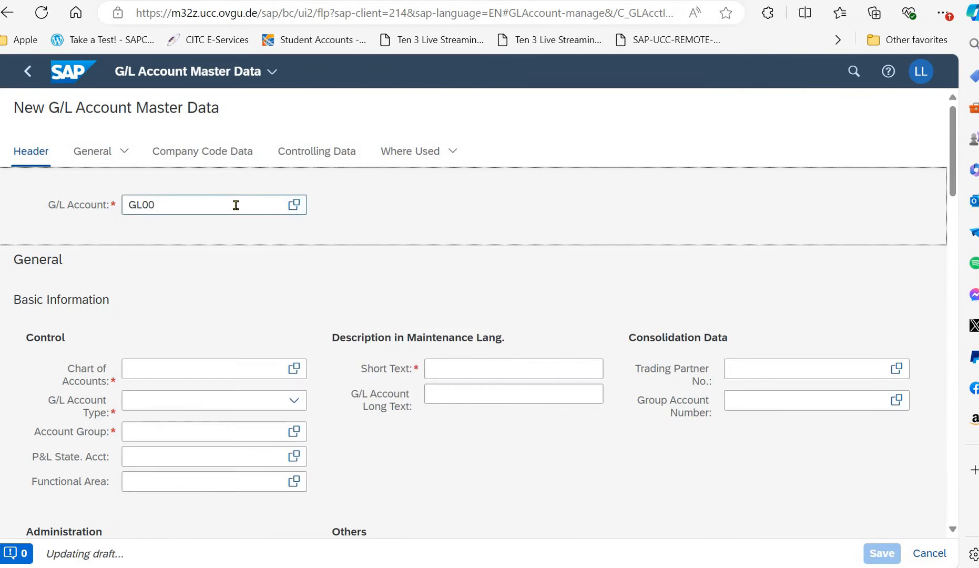
{"action": "left_click", "coordinate": [235, 205]}
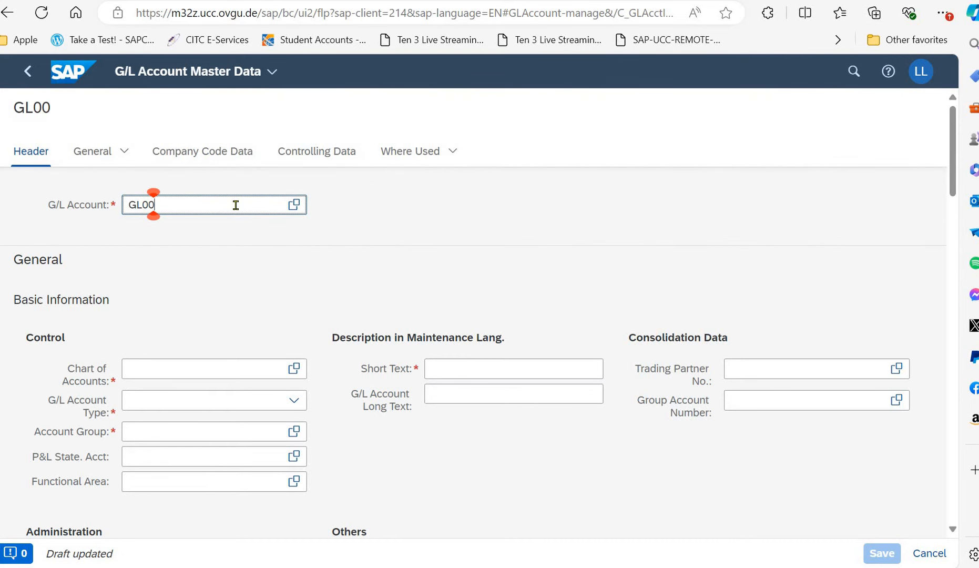
{"action": "key", "text": "BackSpace"}
{"action": "key", "text": "BackSpace"}
{"action": "key", "text": "BackSpace"}
{"action": "key", "text": "BackSpace"}
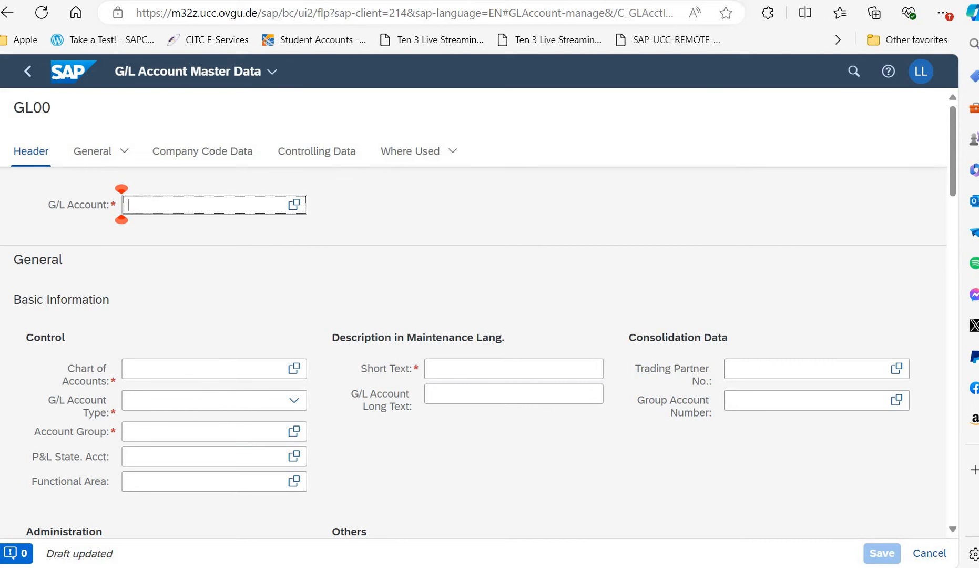
{"action": "key", "text": "Return"}
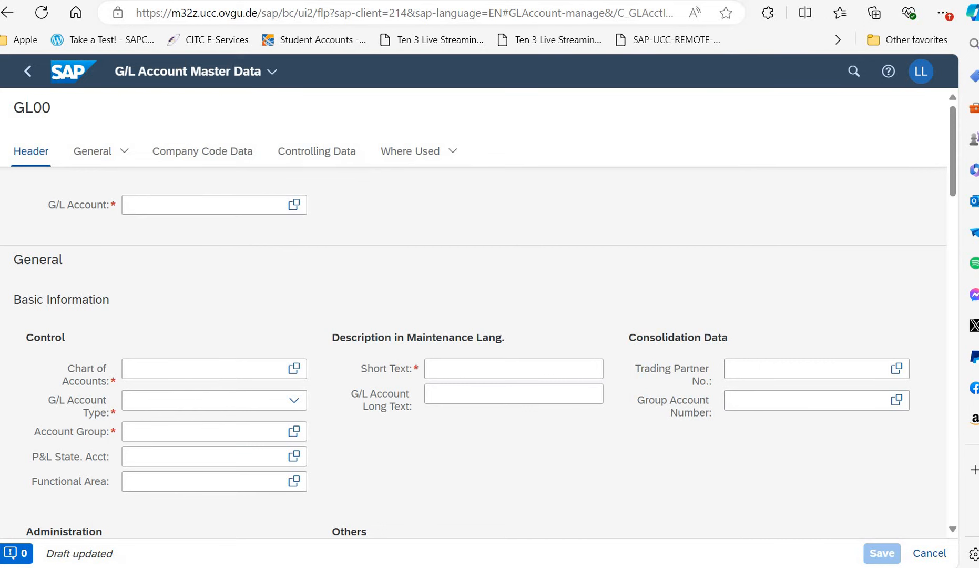
Enter 3309985 as the G/L account for the new master data record.
{"action": "left_click", "coordinate": [248, 206]}
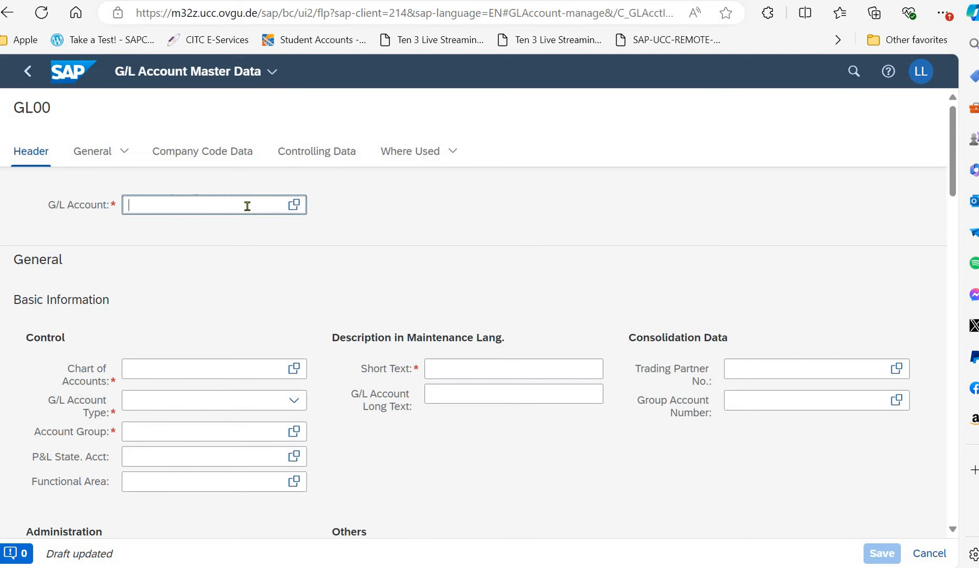
{"action": "type", "text": "330##45"}
{"action": "key", "text": "Left"}
{"action": "key", "text": "BackSpace"}
{"action": "type", "text": "#"}
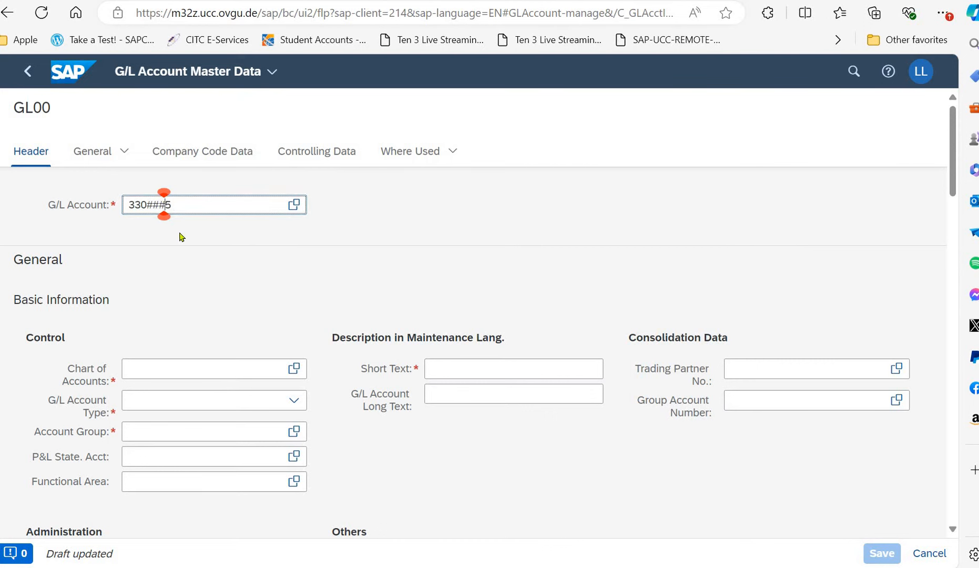
{"action": "key", "text": "BackSpace"}
{"action": "key", "text": "BackSpace"}
{"action": "key", "text": "BackSpace"}
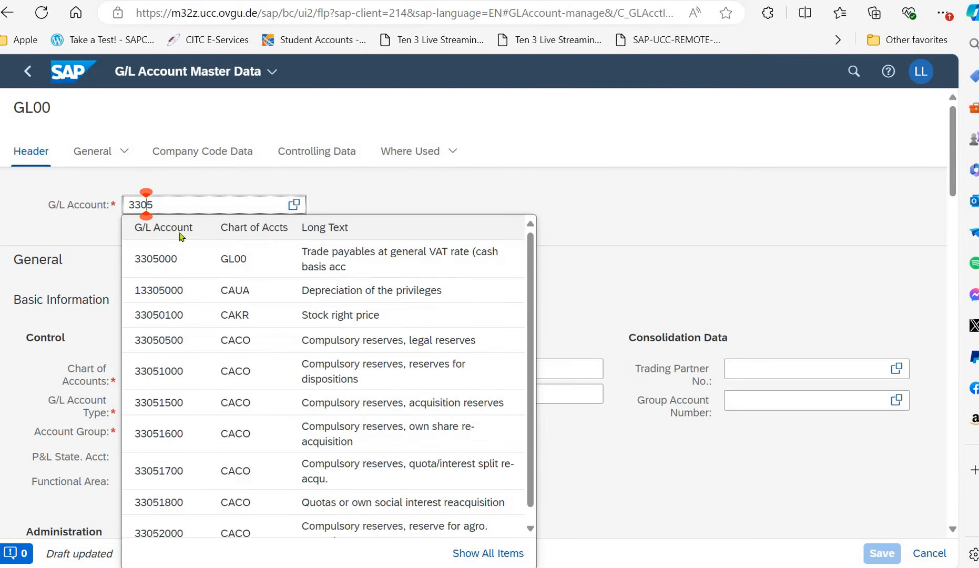
{"action": "type", "text": "999"}
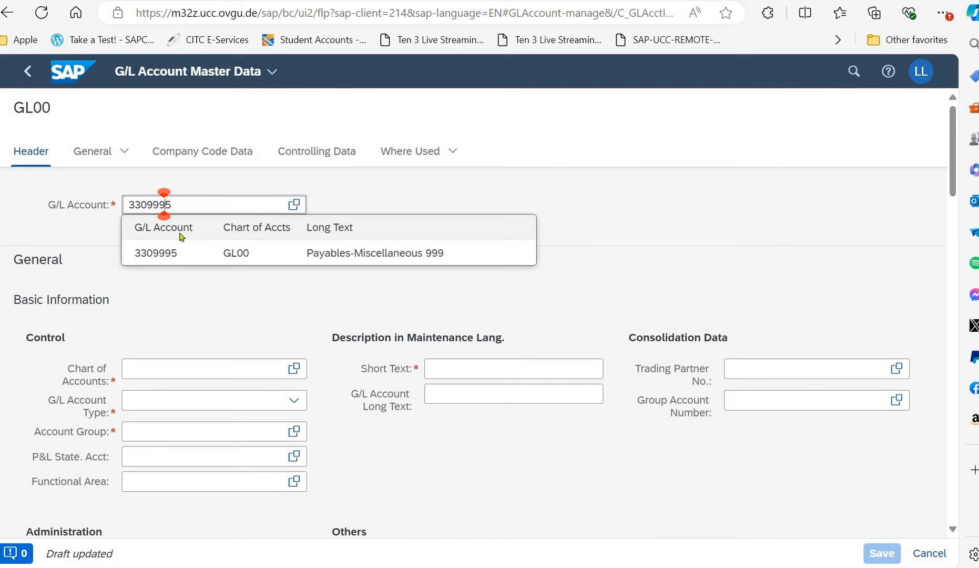
{"action": "key", "text": "BackSpace"}
{"action": "type", "text": "8"}
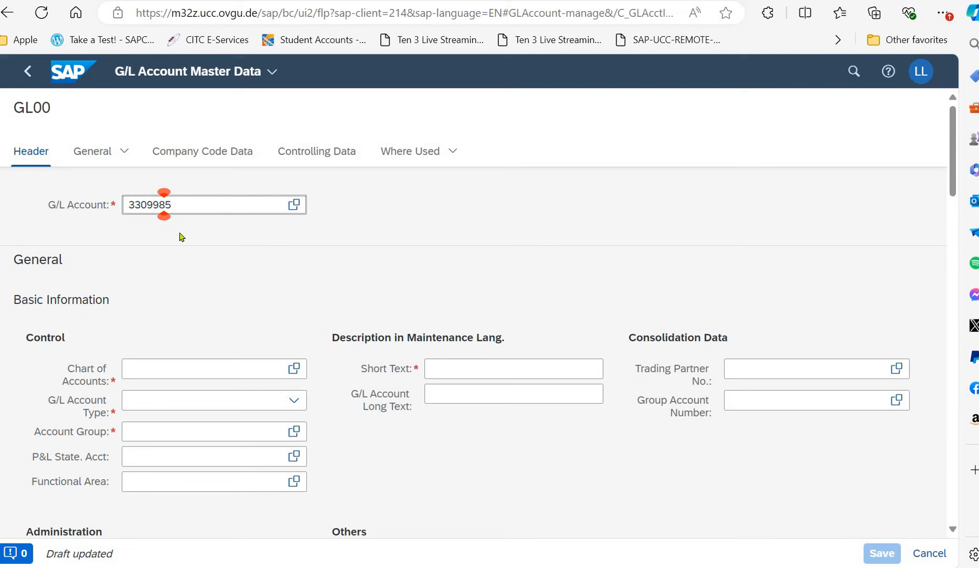
Assign the new G/L account to chart of accounts GL00 (Global Bike Group).
{"action": "left_click", "coordinate": [197, 371]}
{"action": "type", "text": "gl00"}
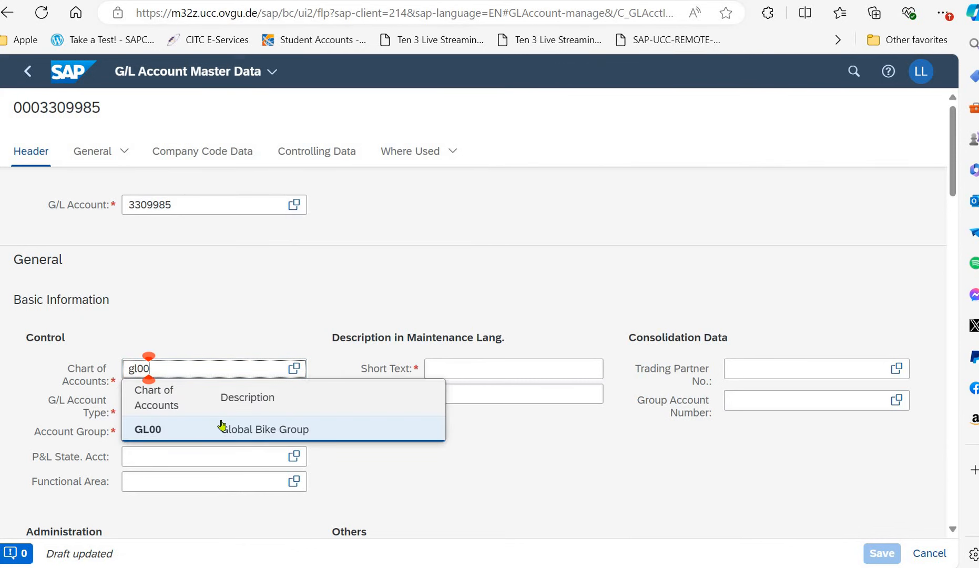
{"action": "left_click", "coordinate": [221, 429]}
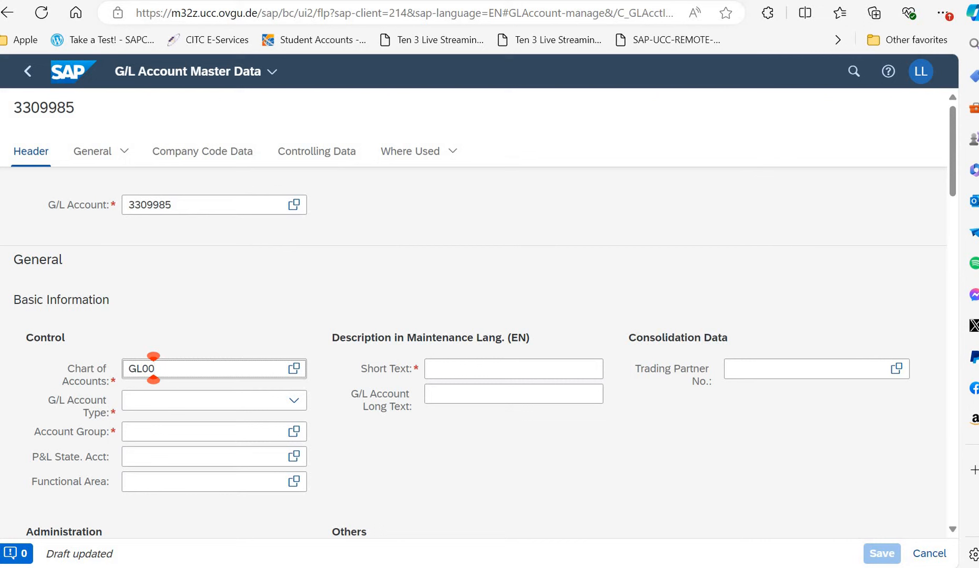
Set the G/L account type to Balance Sheet Account and the account group to 03 (Outside Capital Accounts).
{"action": "left_click", "coordinate": [304, 404]}
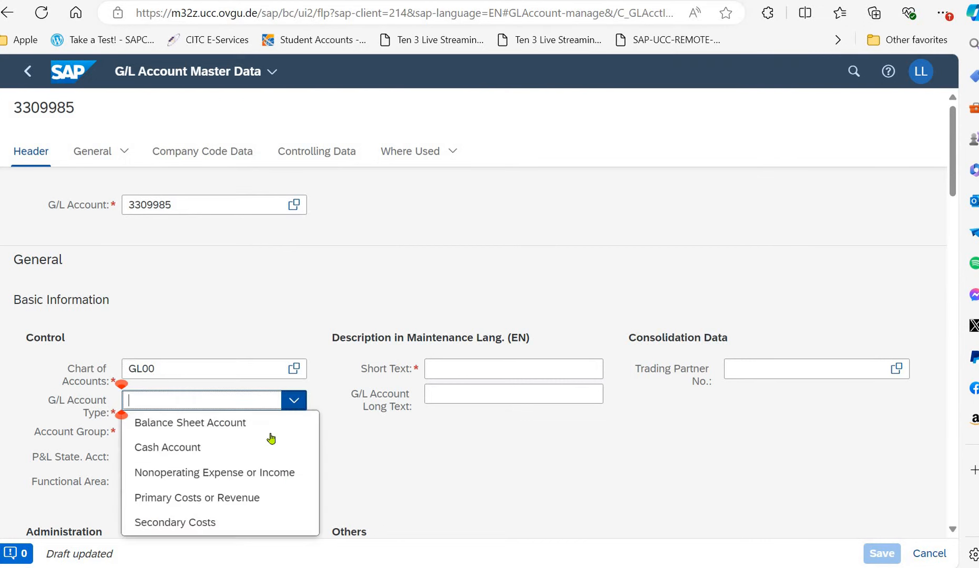
{"action": "left_click", "coordinate": [265, 427]}
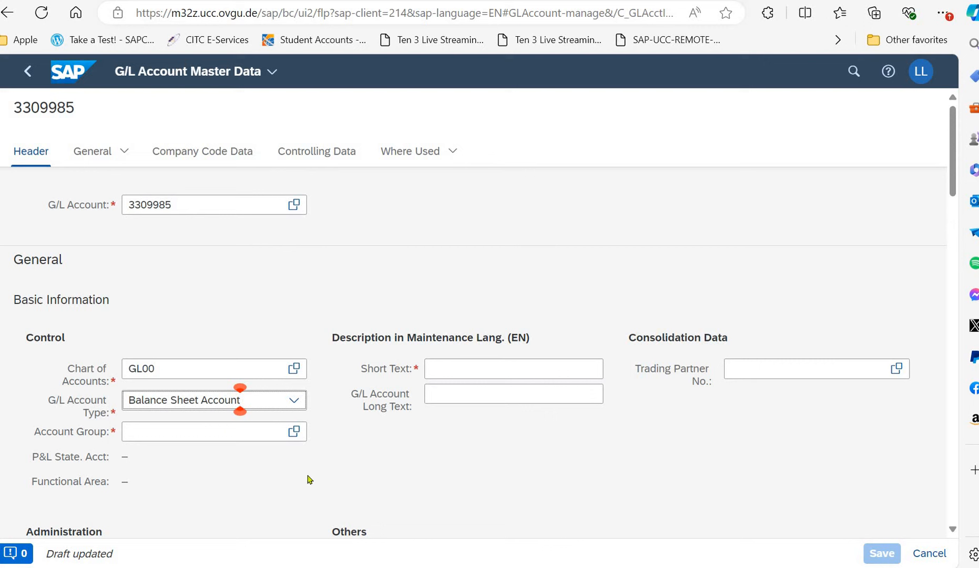
{"action": "left_click", "coordinate": [294, 433]}
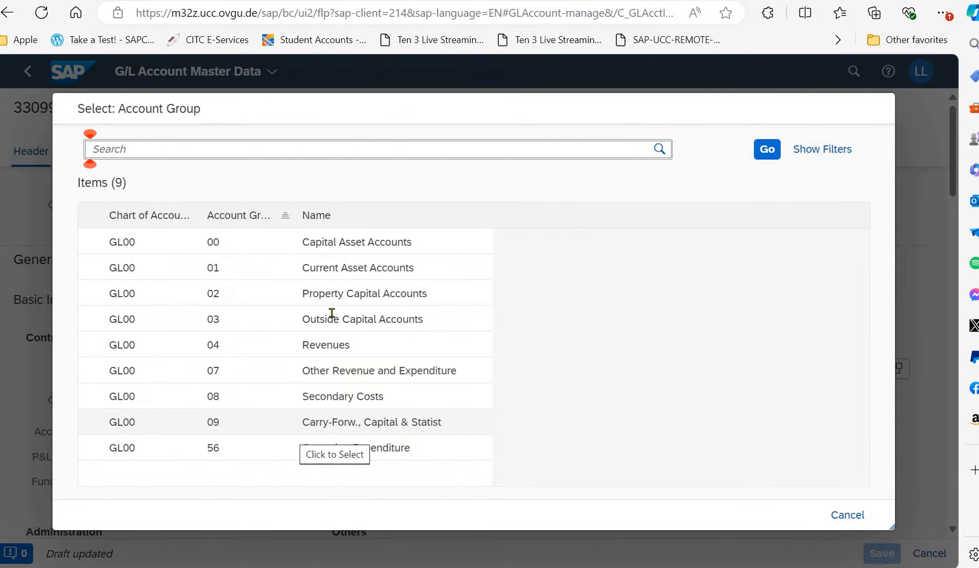
{"action": "left_click", "coordinate": [313, 319]}
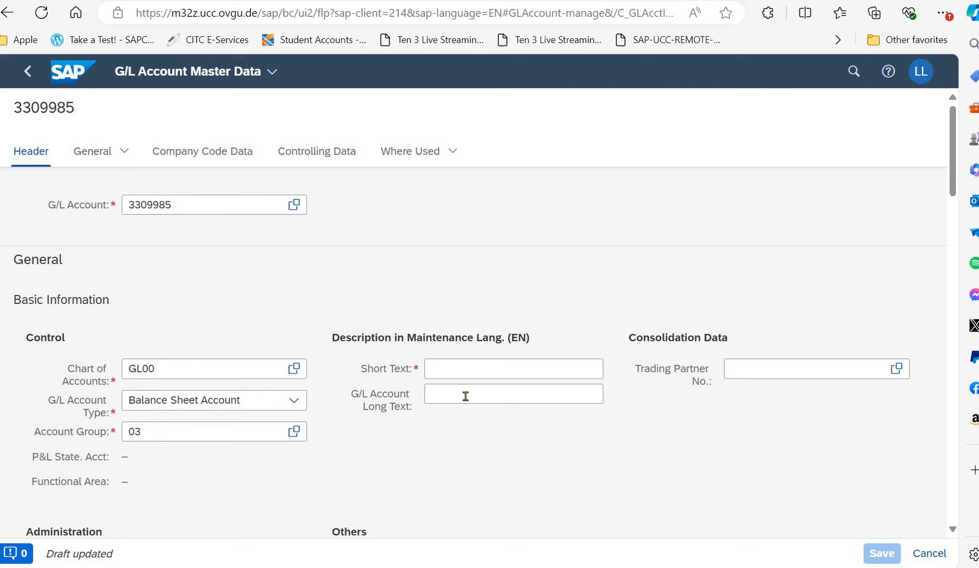
Enter "Payables-Misc 998" as the account's short text.
{"action": "left_click", "coordinate": [475, 373]}
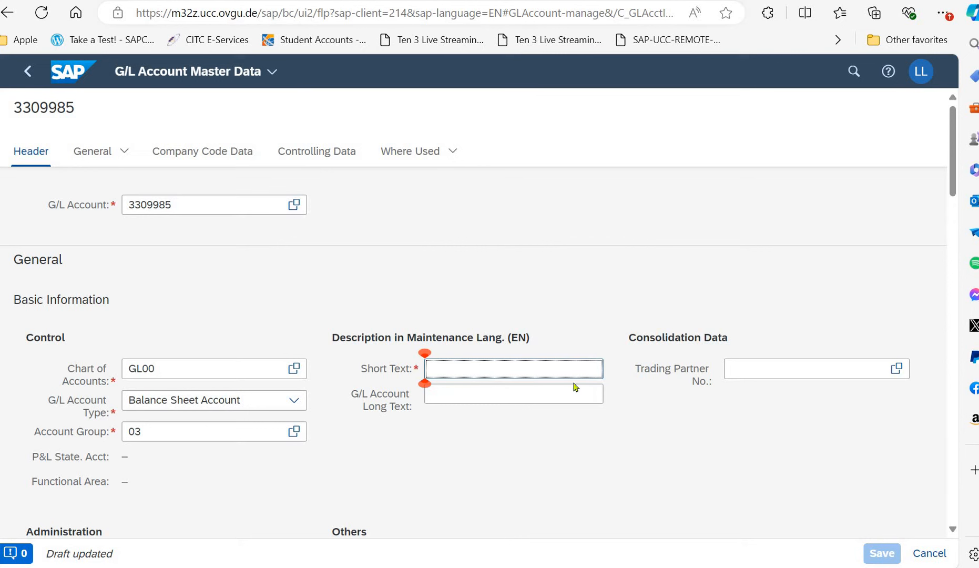
{"action": "type", "text": "Payables-Misc ###,"}
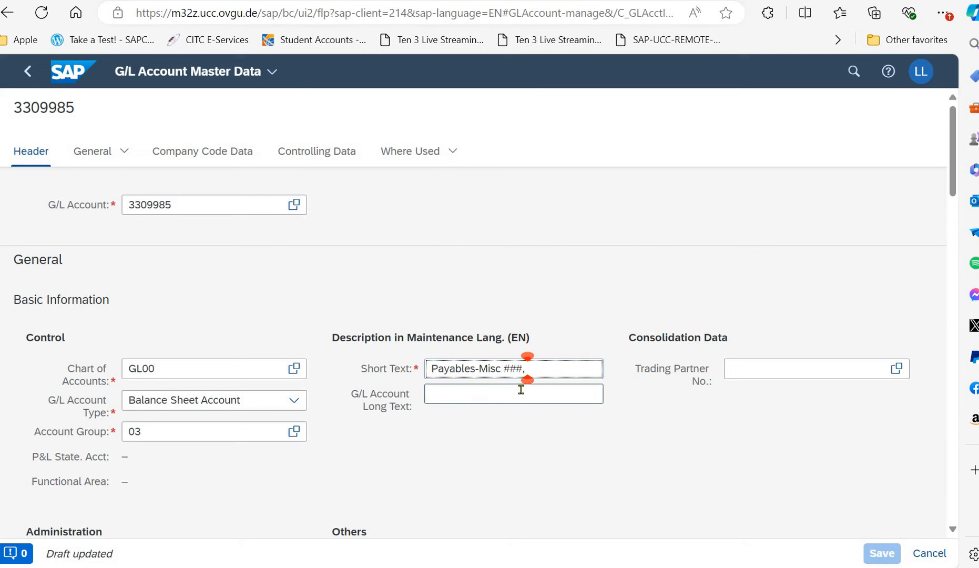
{"action": "key", "text": "BackSpace"}
{"action": "key", "text": "BackSpace"}
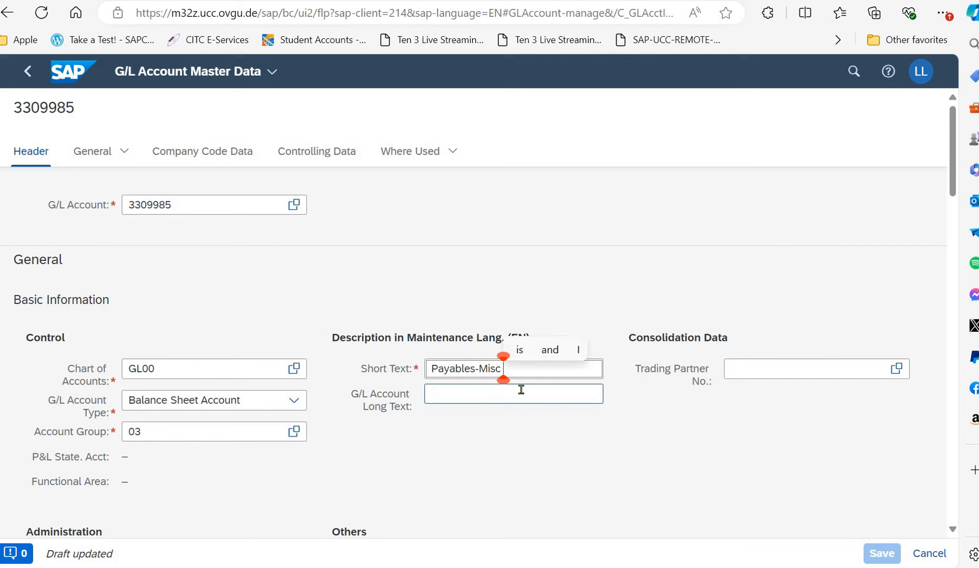
{"action": "type", "text": "998"}
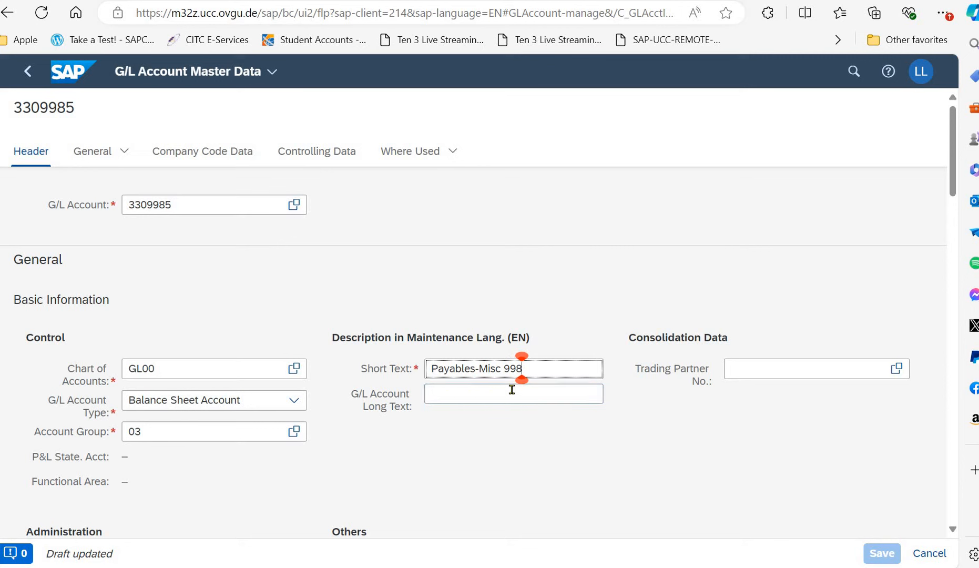
Enter "Payables-Miscellaneous 998" as the G/L account long text.
{"action": "left_click", "coordinate": [444, 393]}
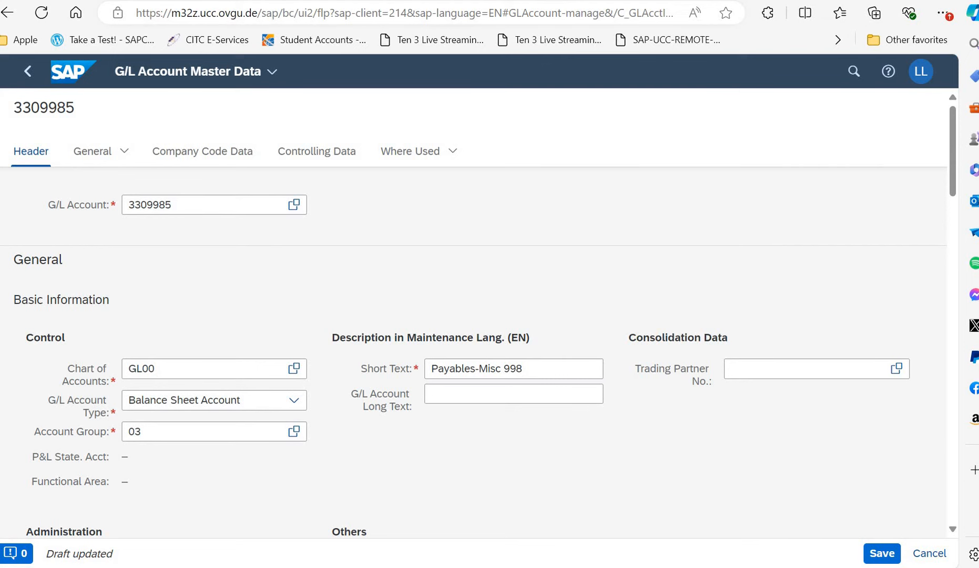
{"action": "left_click", "coordinate": [544, 395]}
{"action": "type", "text": "Payables-Miscellaneous ###"}
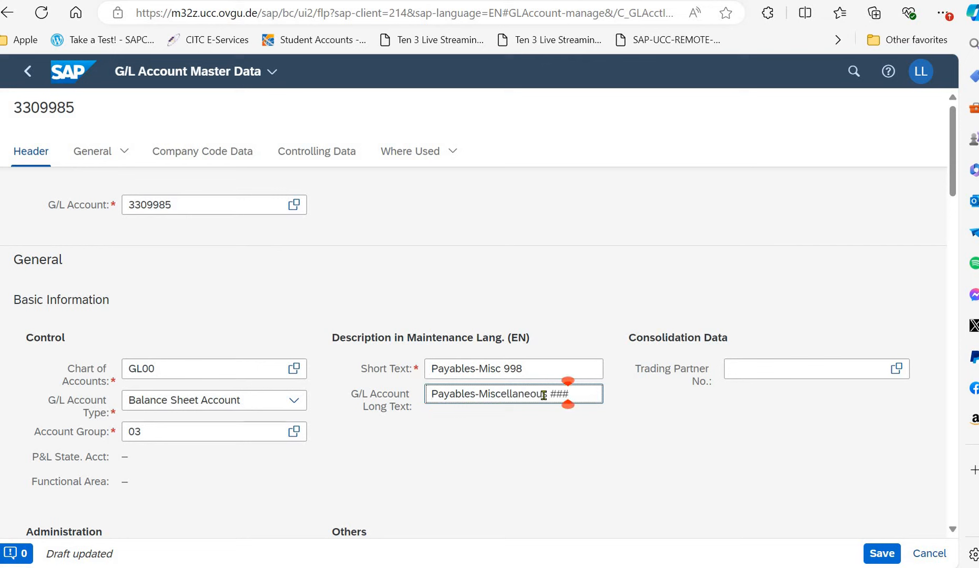
{"action": "key", "text": "BackSpace"}
{"action": "key", "text": "BackSpace"}
{"action": "key", "text": "BackSpace"}
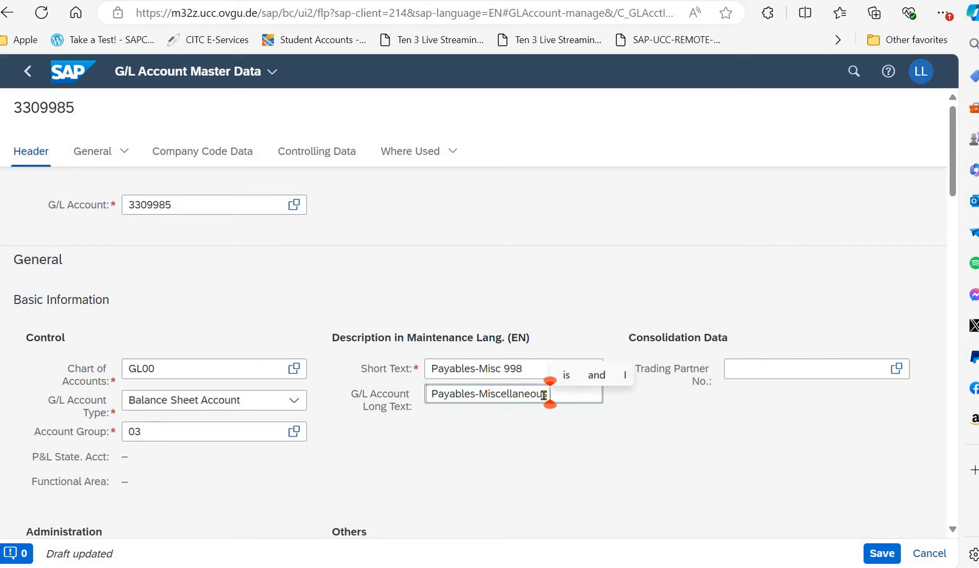
{"action": "type", "text": "998"}
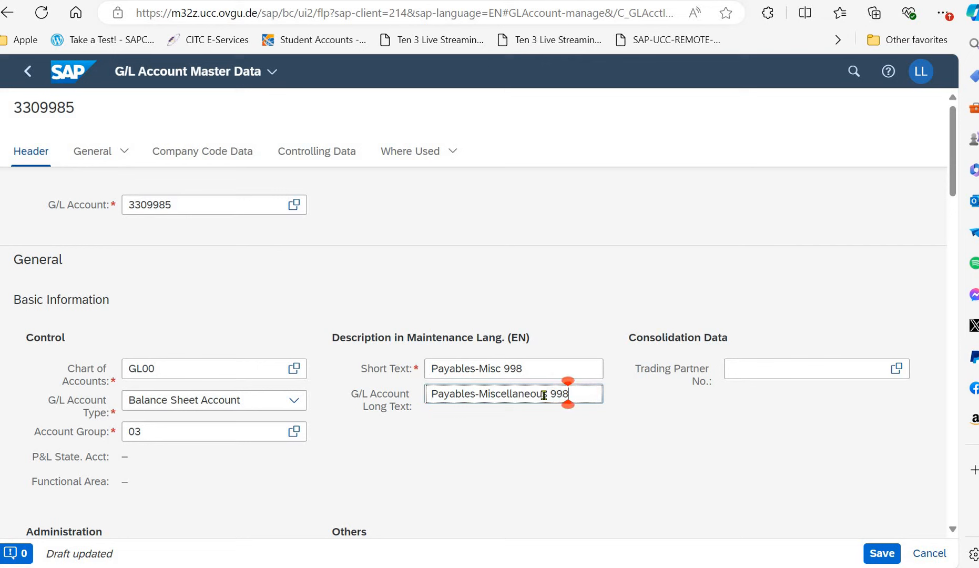
{"action": "left_click", "coordinate": [582, 464]}
Create a new company code assignment for the account and select company code US00 (Global Bike Inc.).
{"action": "scroll", "coordinate": [582, 464], "scroll_direction": "down", "scroll_amount": 4}
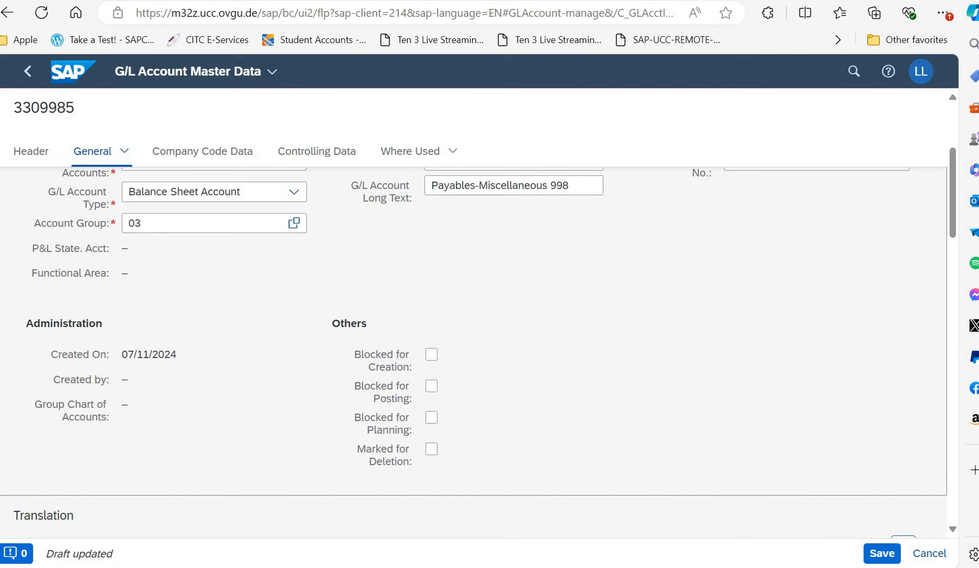
{"action": "left_click", "coordinate": [193, 151]}
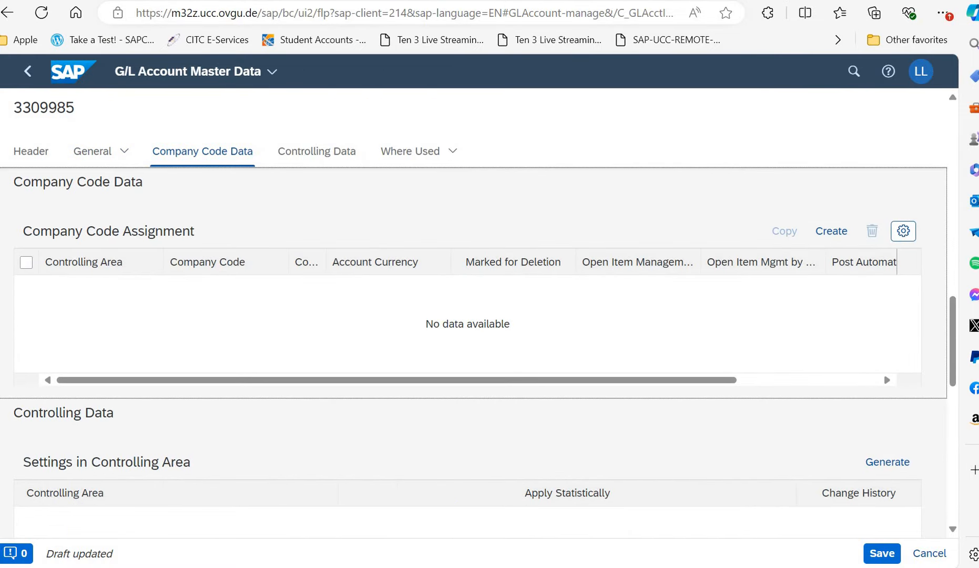
{"action": "left_click", "coordinate": [830, 232]}
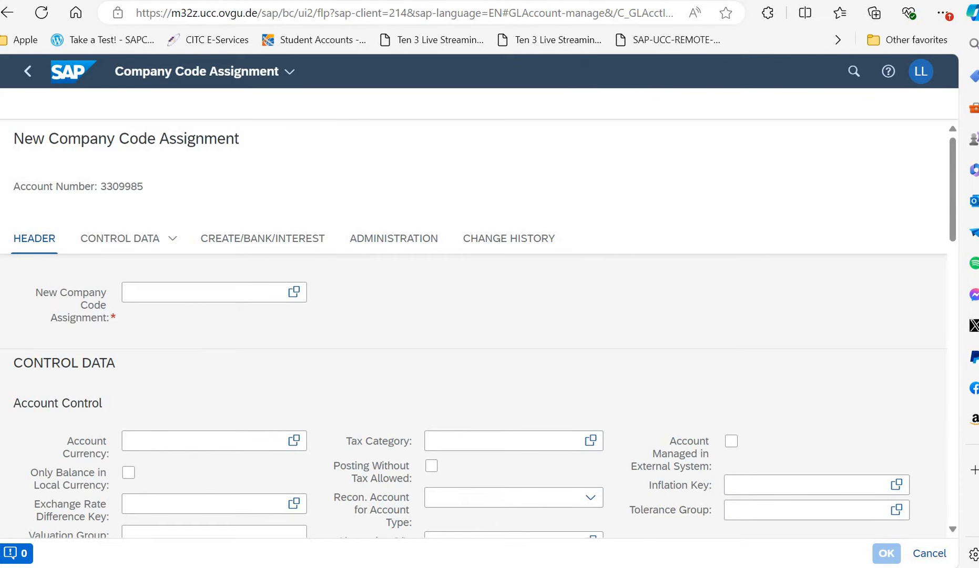
{"action": "left_click", "coordinate": [294, 292]}
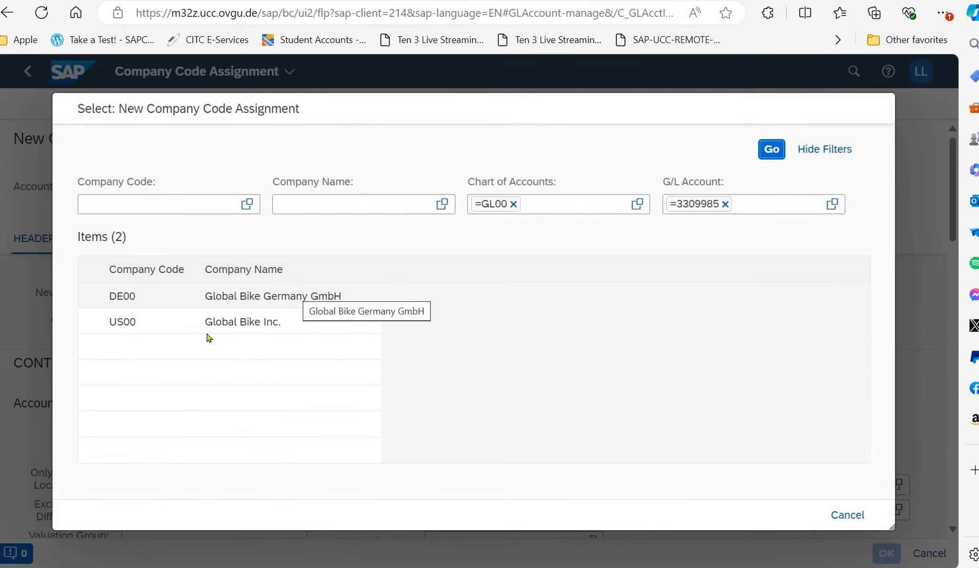
{"action": "left_click", "coordinate": [368, 321]}
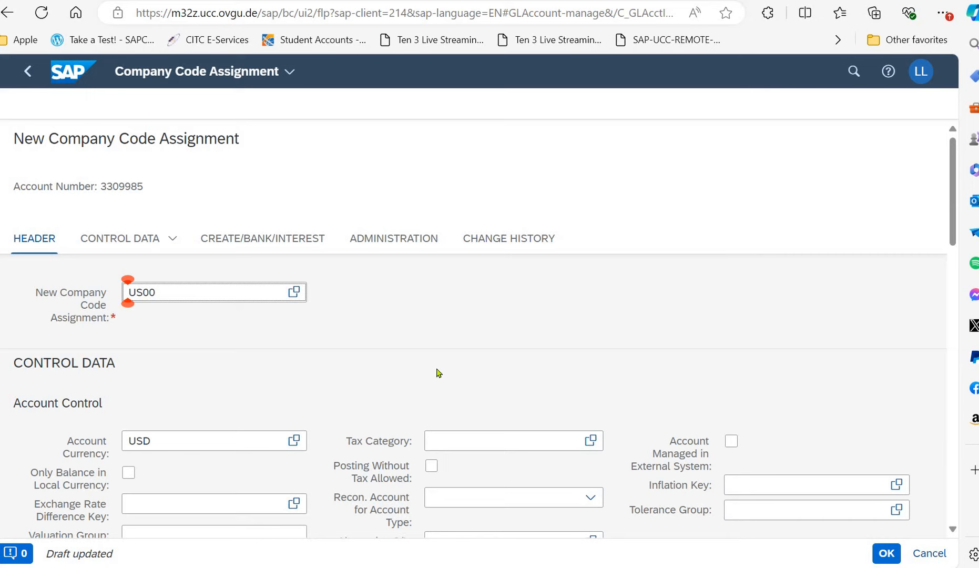
Make the account a reconciliation account for account type K (Vendors).
{"action": "scroll", "coordinate": [437, 373], "scroll_direction": "down", "scroll_amount": 4}
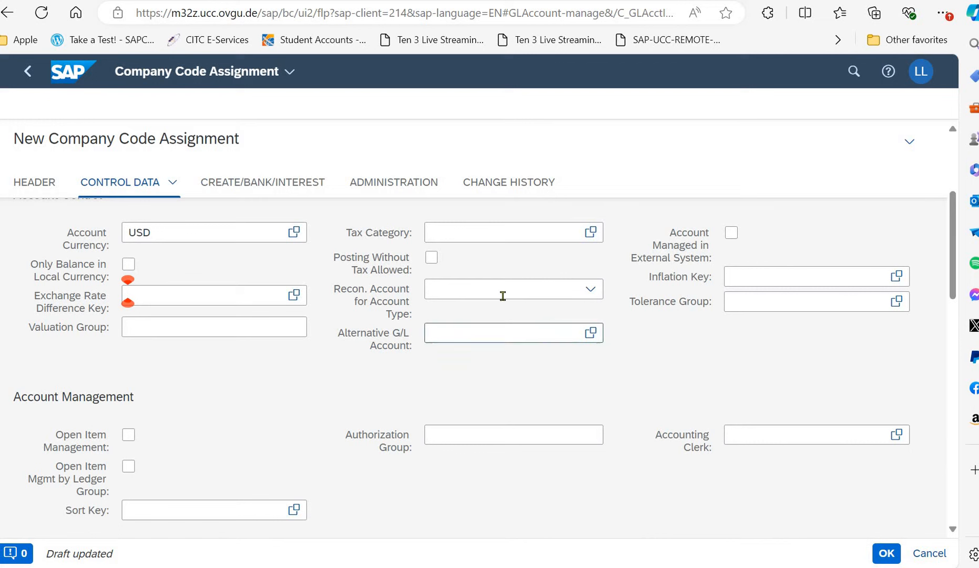
{"action": "left_click", "coordinate": [590, 290]}
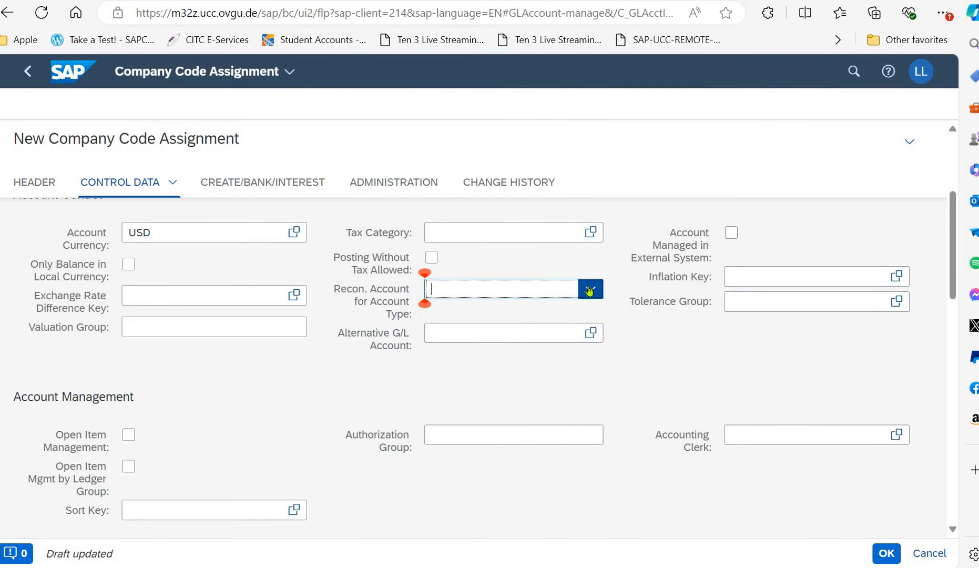
{"action": "left_click", "coordinate": [495, 368]}
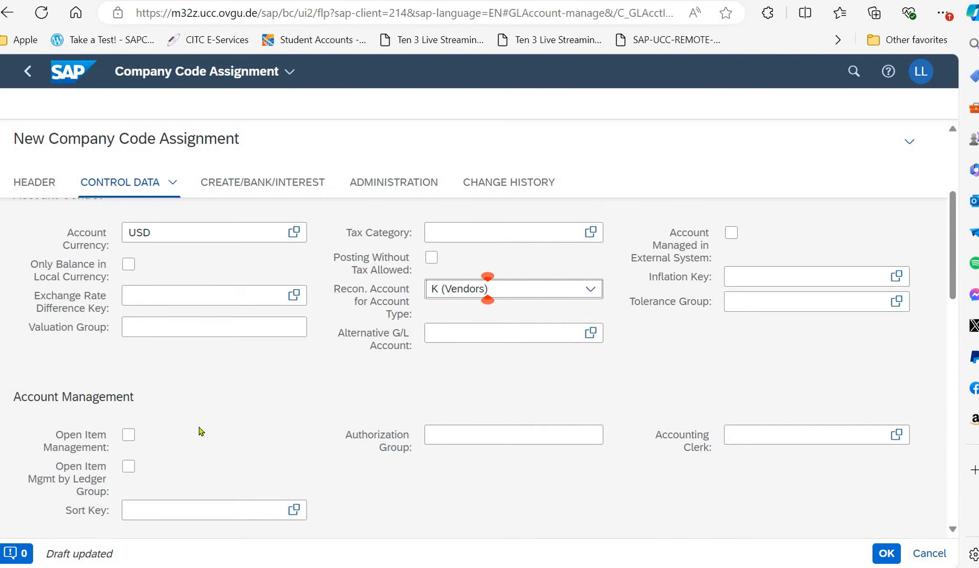
Set the sort key of the company code assignment to 001 (Posting date).
{"action": "left_click", "coordinate": [246, 506]}
{"action": "type", "text": "0"}
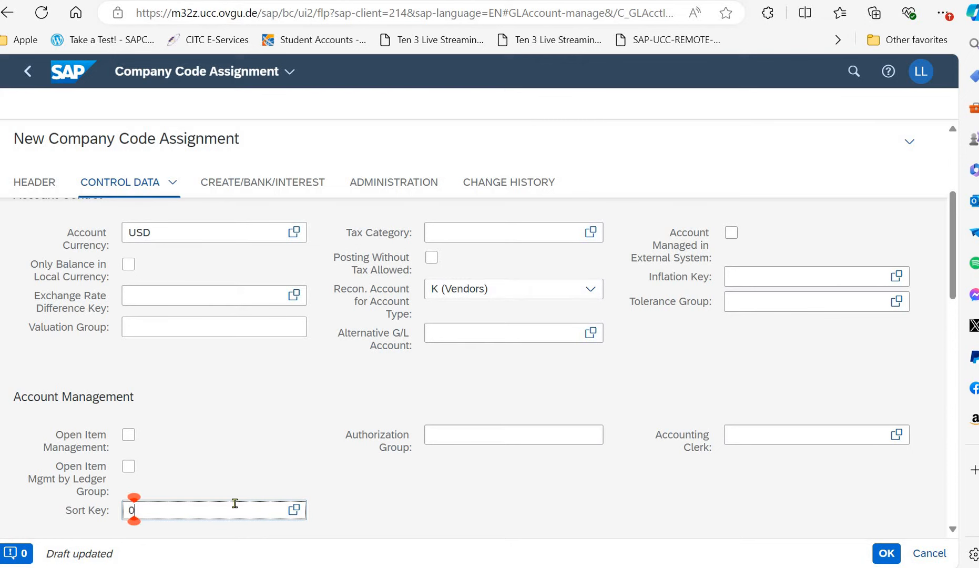
{"action": "type", "text": "01"}
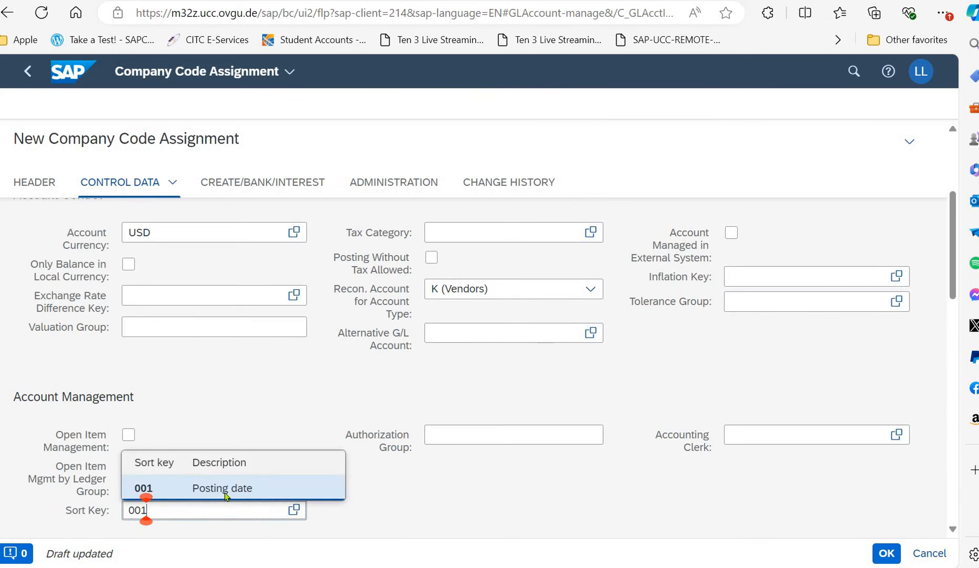
{"action": "key", "text": "Return"}
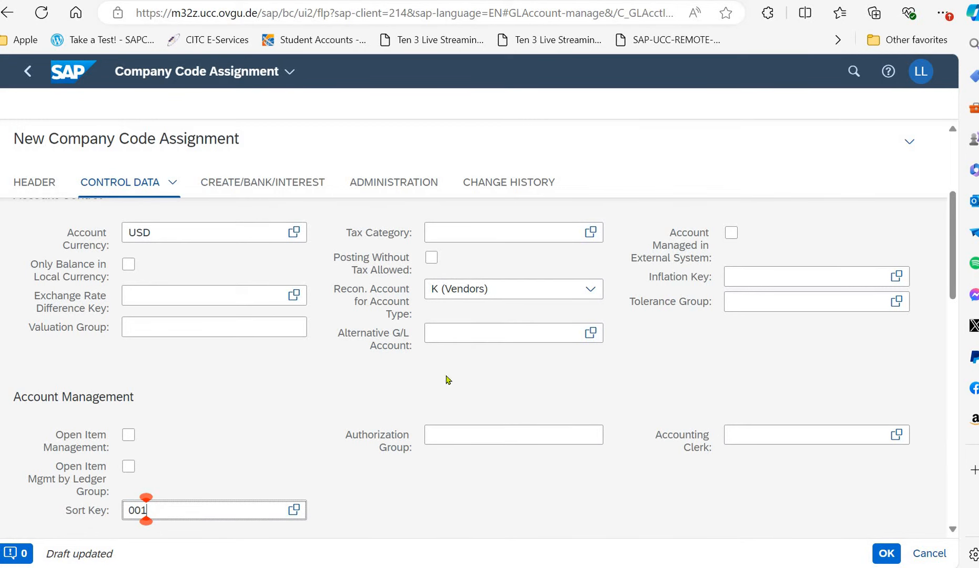
Set the field status group to ZRAA (Reconciliation Accounts) and accept the company code assignment.
{"action": "left_click", "coordinate": [302, 183]}
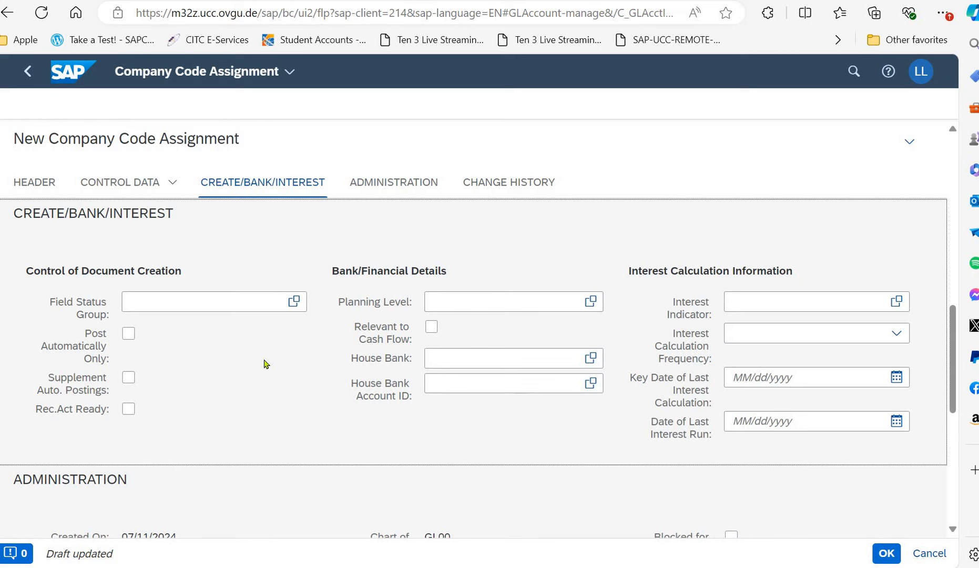
{"action": "left_click", "coordinate": [243, 303]}
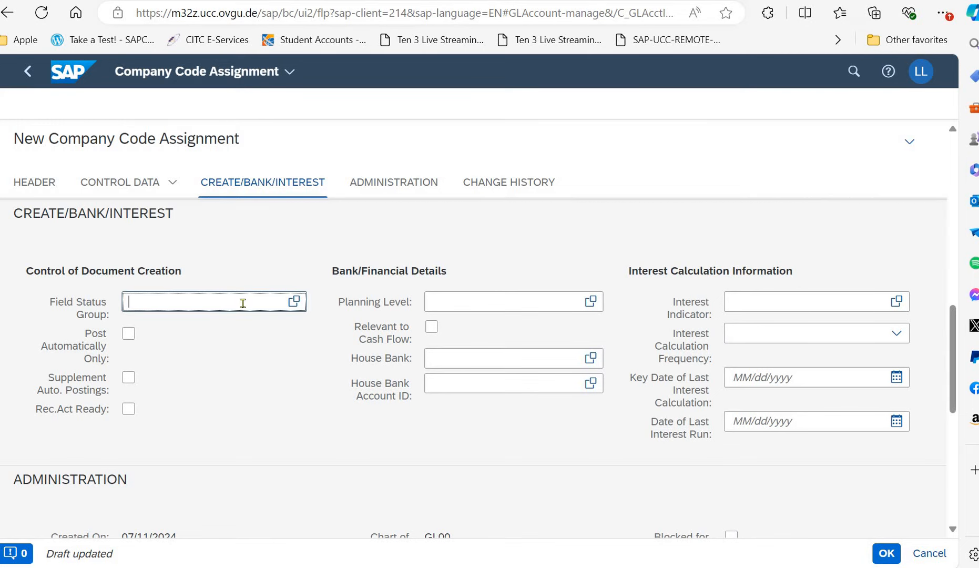
{"action": "type", "text": "zraa"}
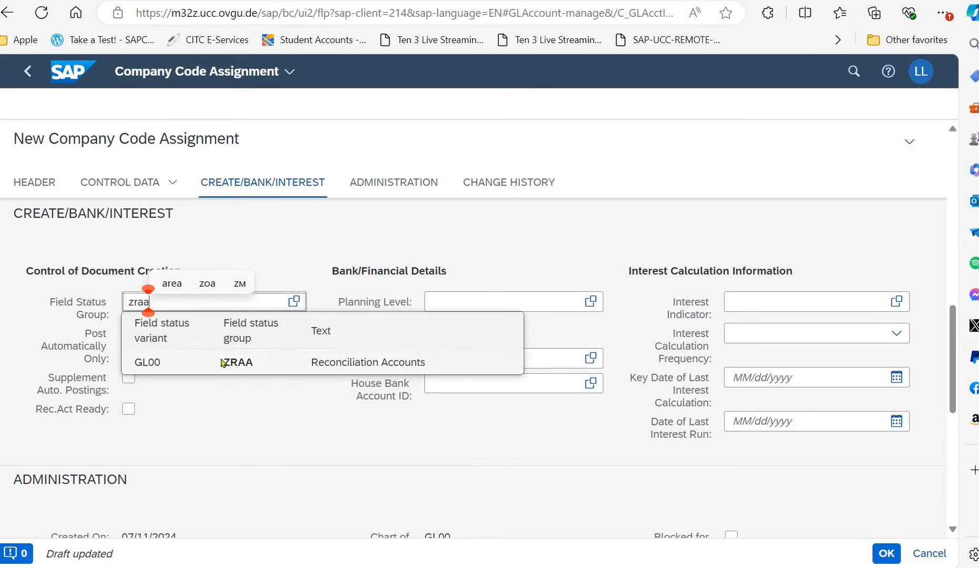
{"action": "left_click", "coordinate": [223, 363]}
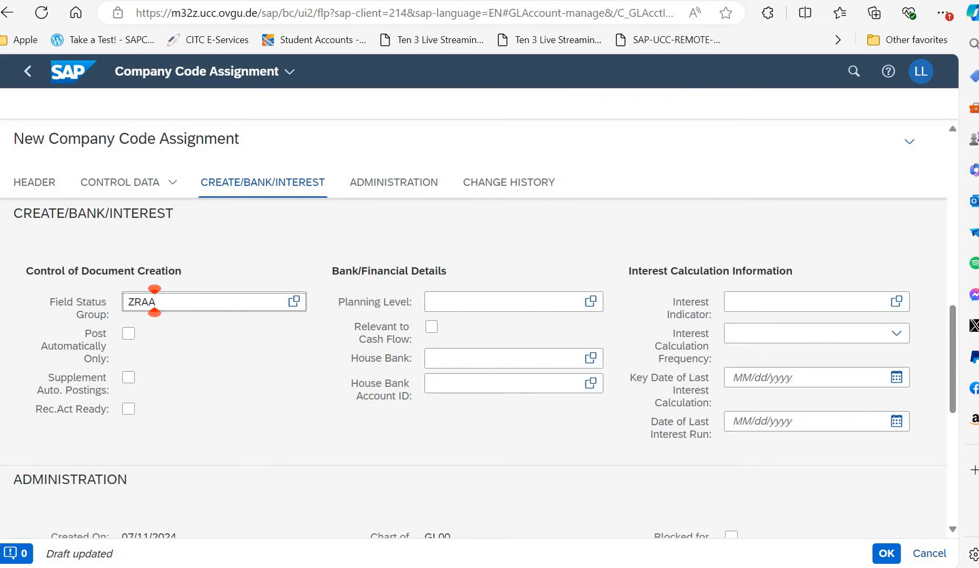
{"action": "left_click", "coordinate": [884, 554]}
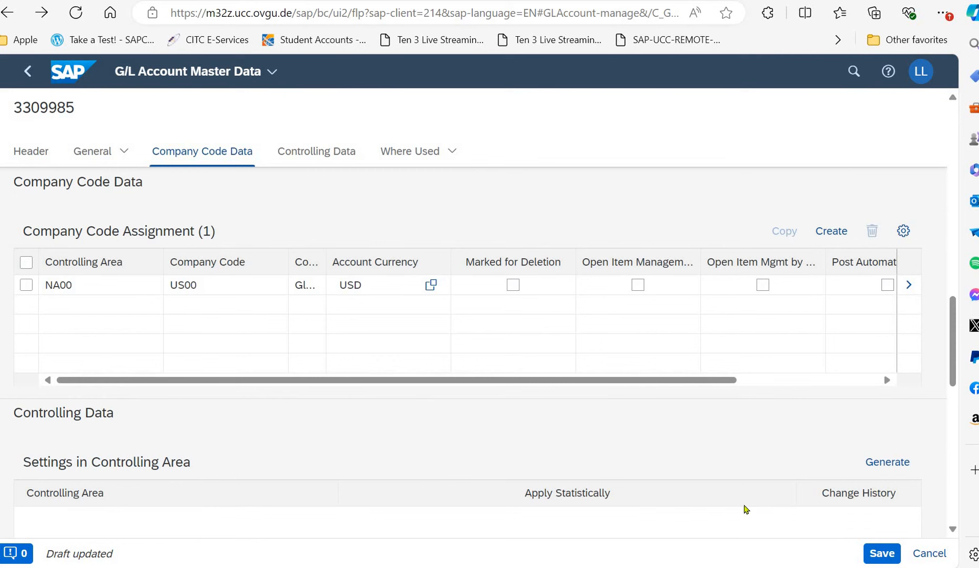
Save the payables G/L account and return to the Accounts Payable launchpad page.
{"action": "left_click", "coordinate": [883, 555]}
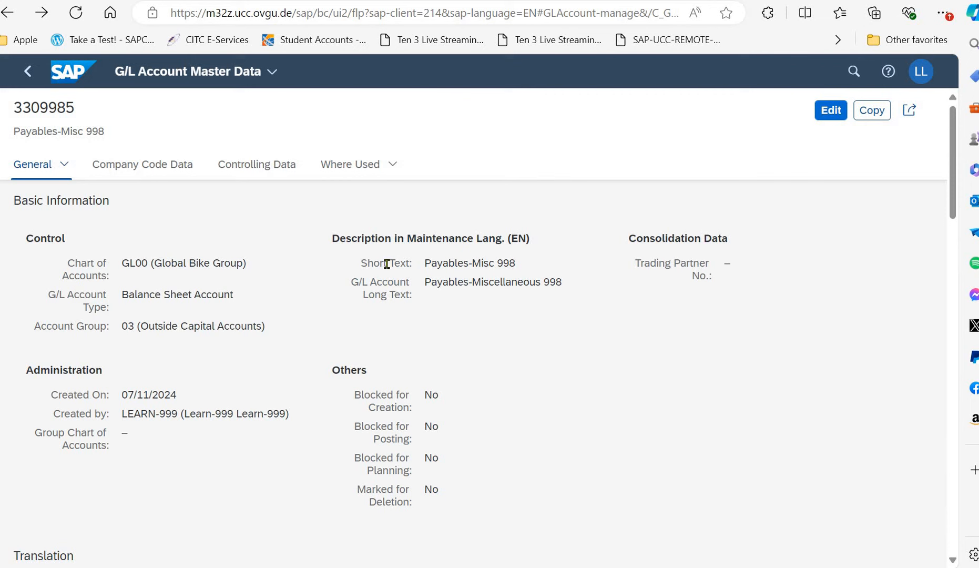
{"action": "left_click", "coordinate": [29, 72]}
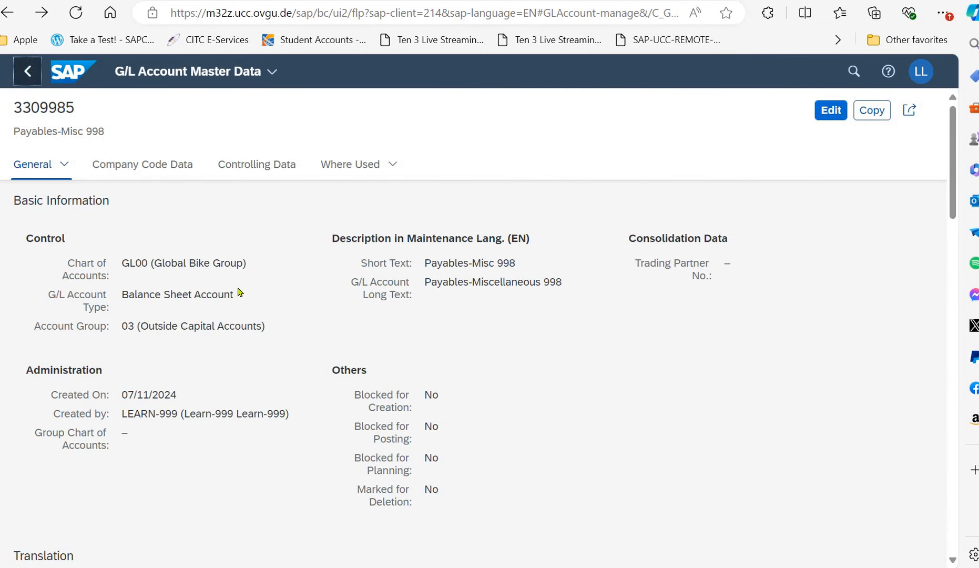
{"action": "left_click", "coordinate": [28, 72]}
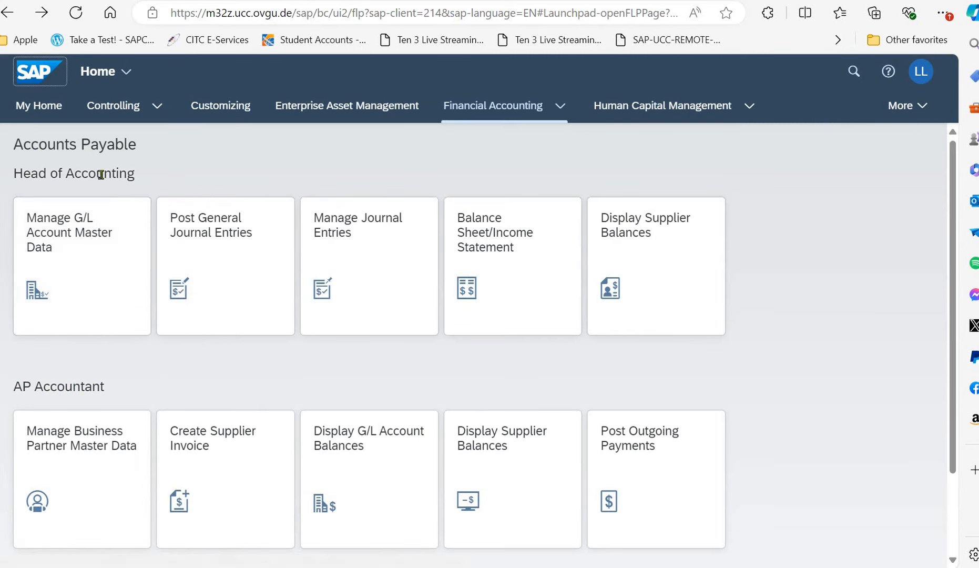
Start a new G/L account in Manage G/L Account Master Data and enter 6319985 as the G/L account.
{"action": "left_click", "coordinate": [95, 263]}
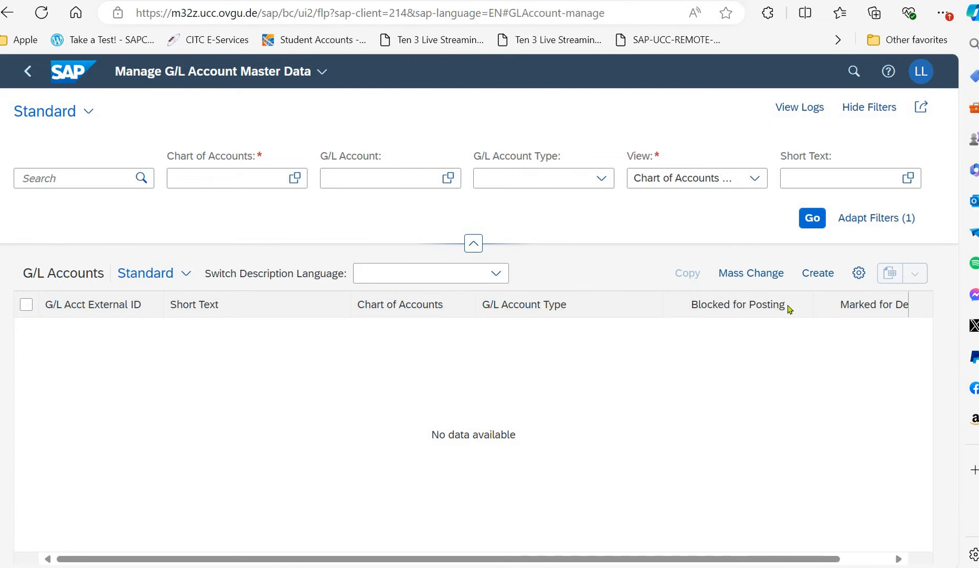
{"action": "left_click", "coordinate": [817, 273]}
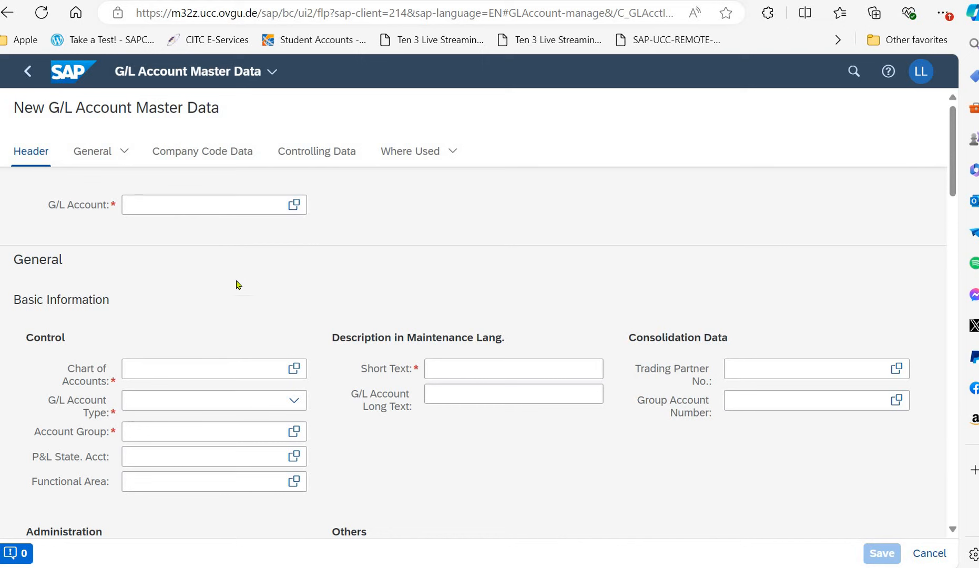
{"action": "left_click", "coordinate": [244, 201]}
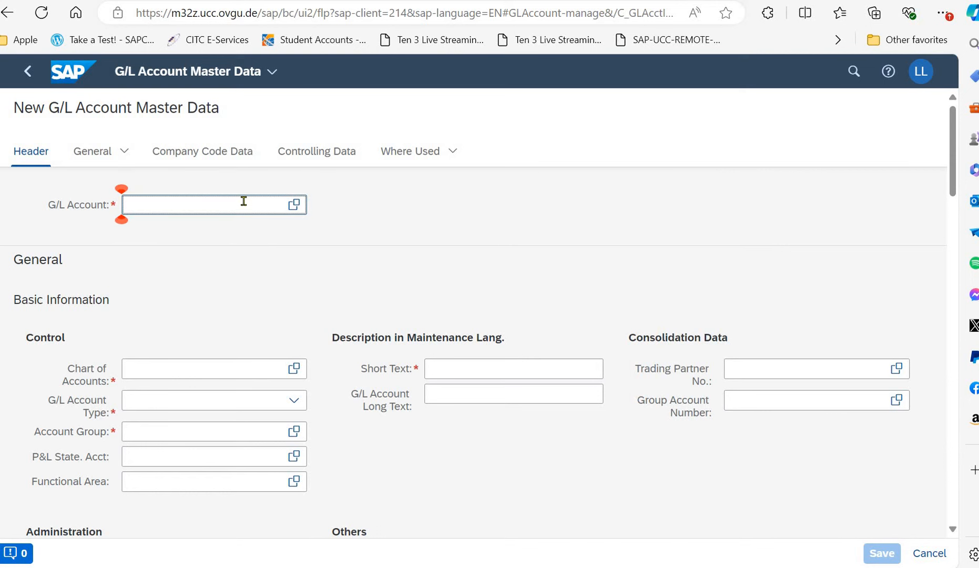
{"action": "type", "text": "631###5"}
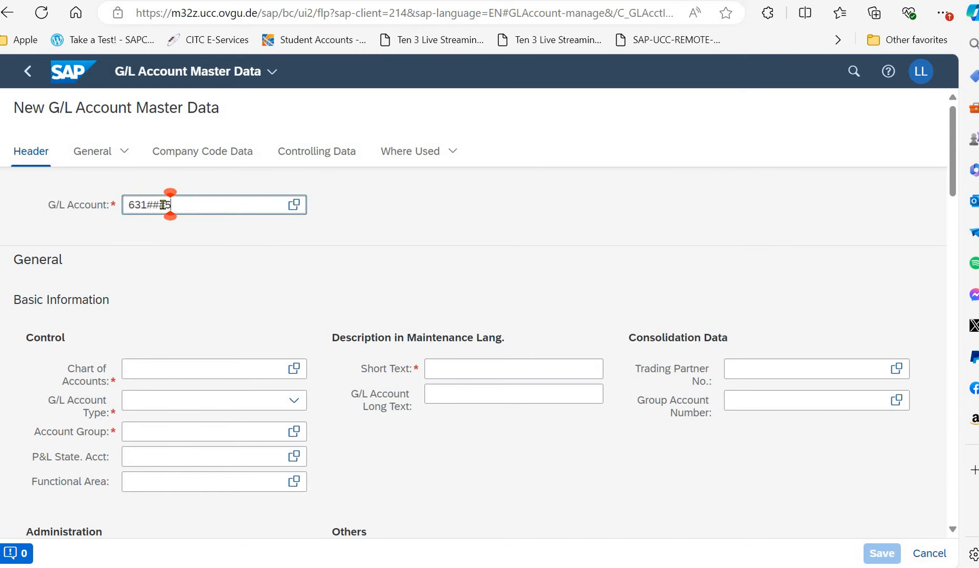
{"action": "key", "text": "Left"}
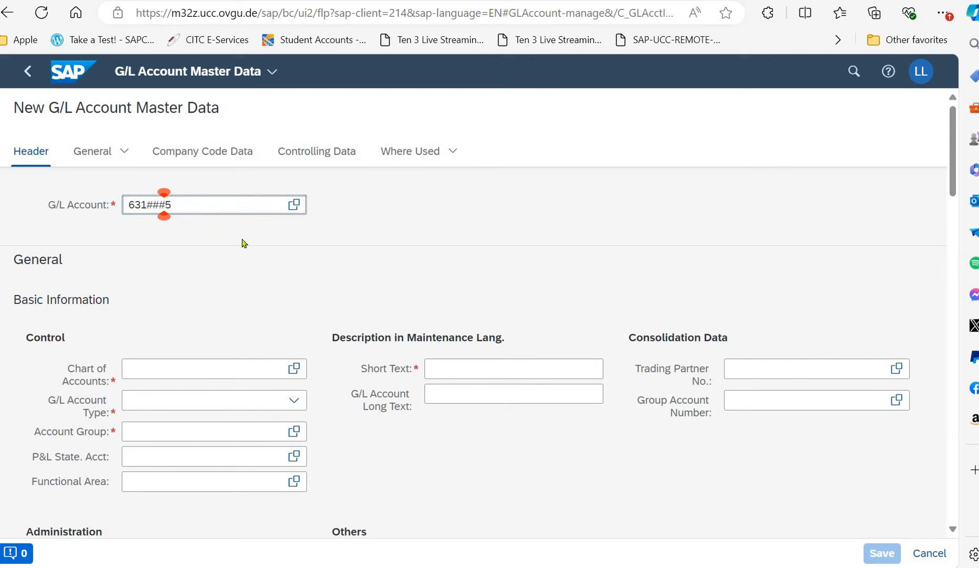
{"action": "key", "text": "BackSpace"}
{"action": "key", "text": "BackSpace"}
{"action": "key", "text": "BackSpace"}
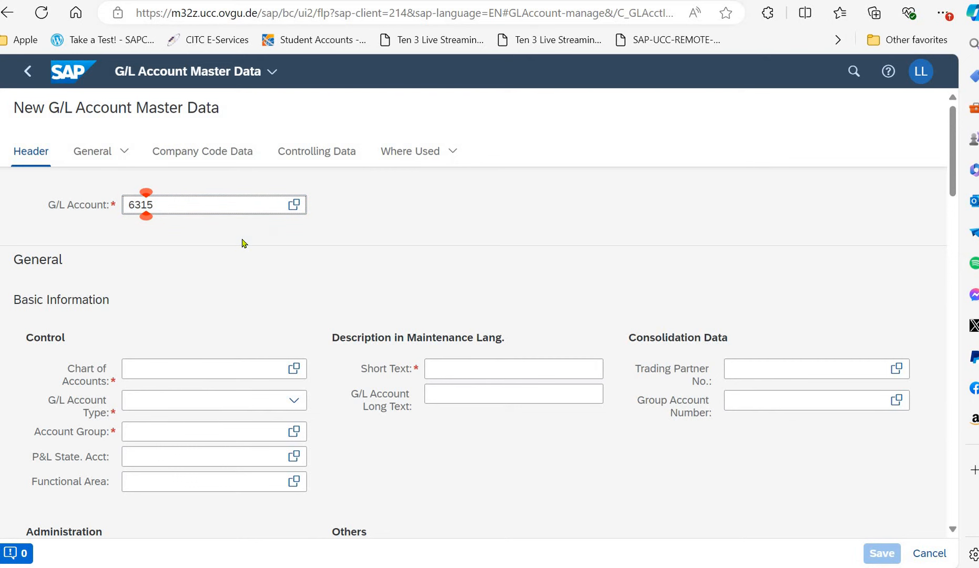
{"action": "type", "text": "998"}
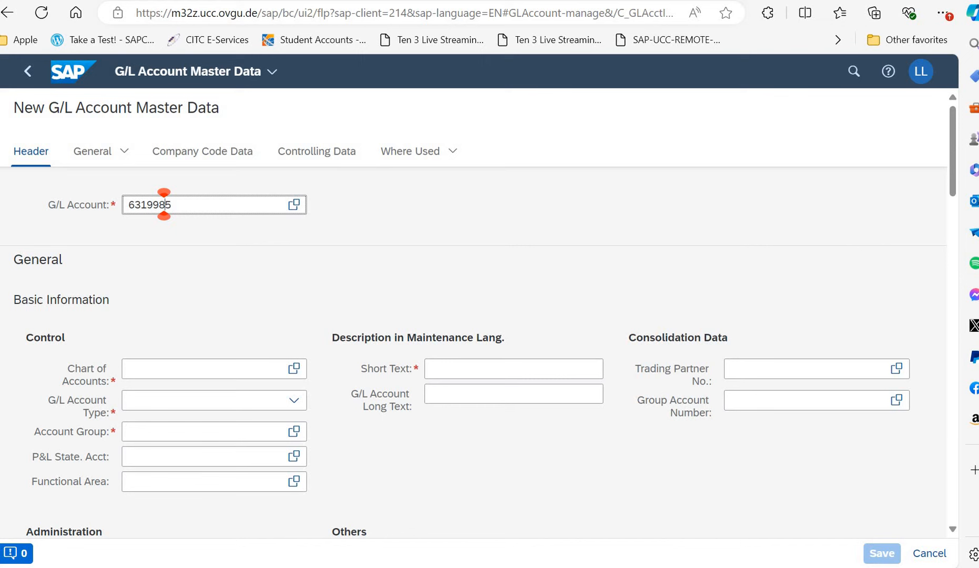
Assign the new account to chart of accounts GL00 and account group 56 (Operating Expenditure).
{"action": "left_click", "coordinate": [203, 370]}
{"action": "type", "text": "gl00"}
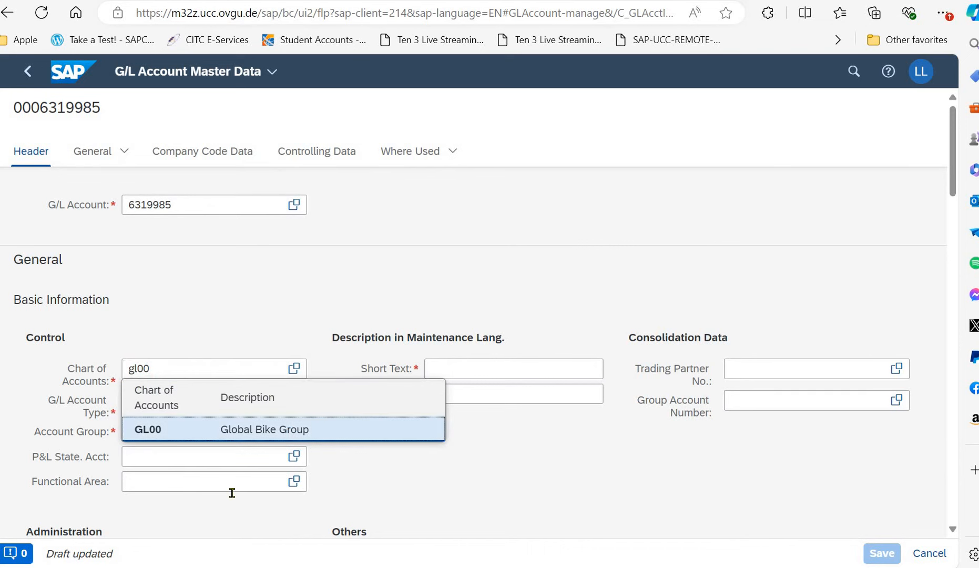
{"action": "key", "text": "Return"}
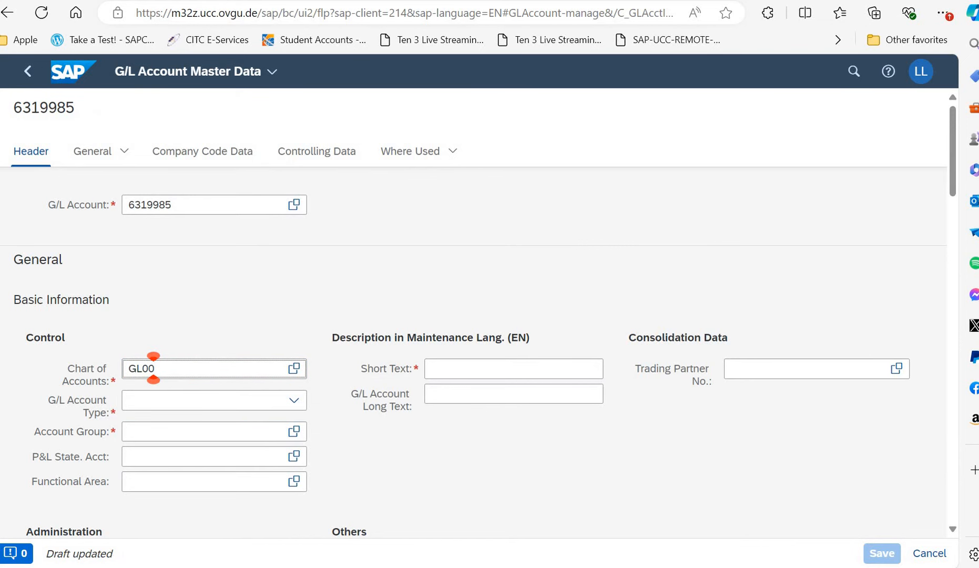
{"action": "left_click", "coordinate": [292, 432]}
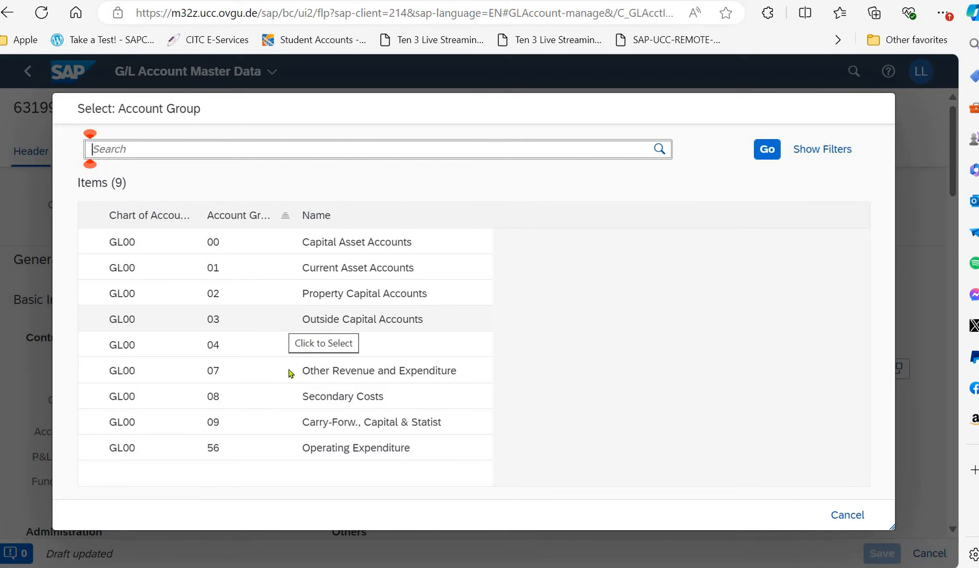
{"action": "left_click", "coordinate": [275, 446]}
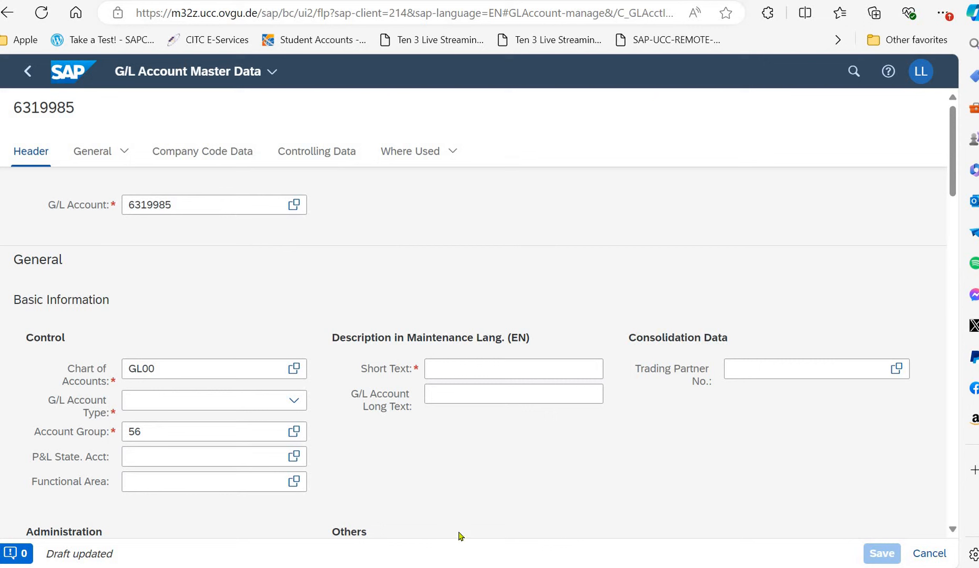
Enter "Rent Expenses 998" as the short text of the new G/L account.
{"action": "left_click", "coordinate": [511, 377]}
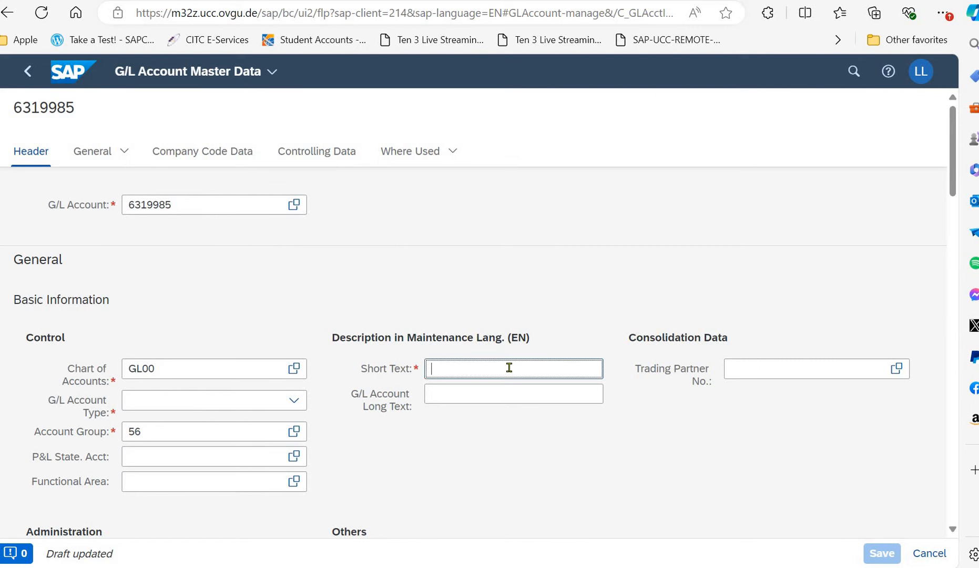
{"action": "type", "text": "Rent Expenses ###"}
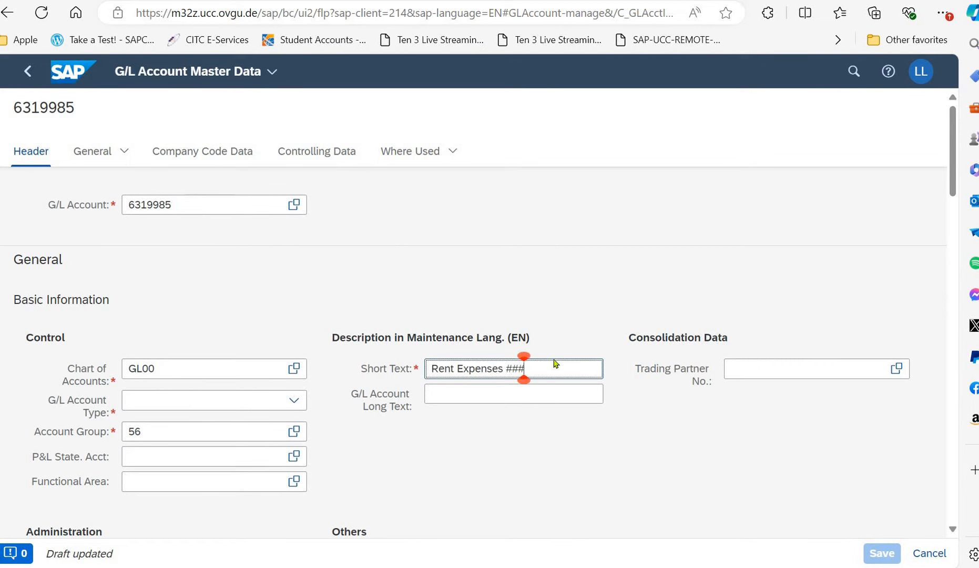
{"action": "key", "text": "BackSpace"}
{"action": "key", "text": "BackSpace"}
{"action": "key", "text": "BackSpace"}
{"action": "key", "text": "BackSpace"}
{"action": "type", "text": "998"}
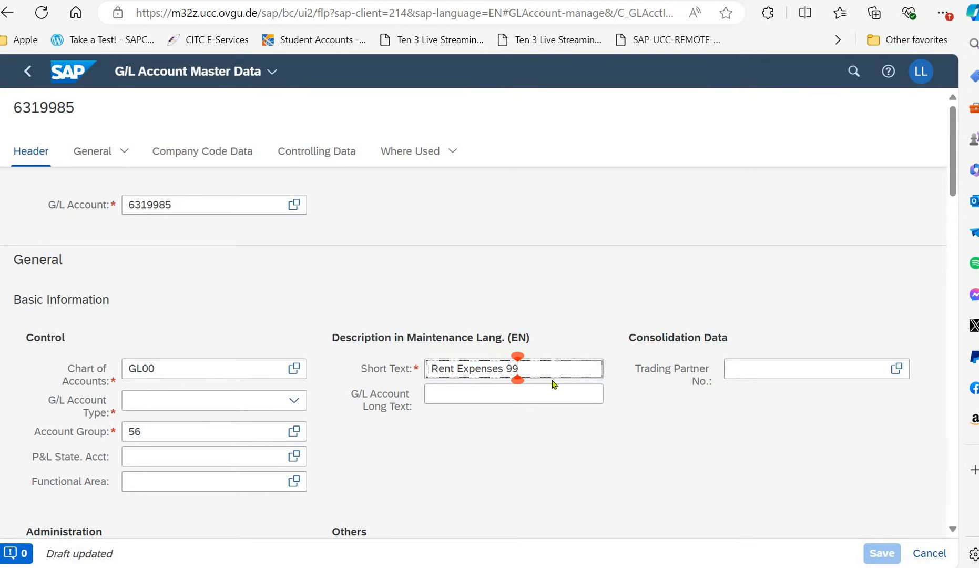
Enter "Rent Expenses 998" as the G/L account long text.
{"action": "left_click", "coordinate": [552, 391]}
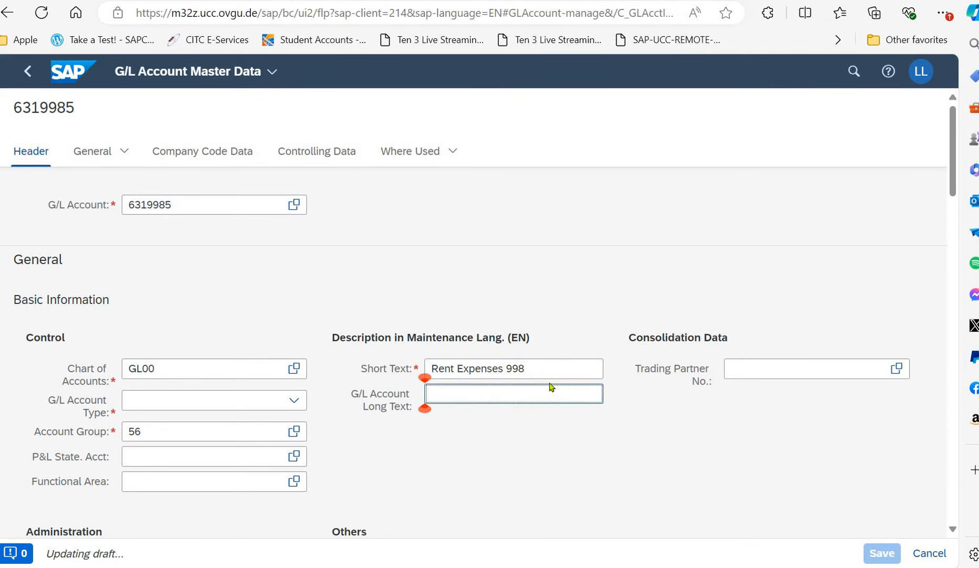
{"action": "type", "text": "Rent Expenses ###"}
{"action": "key", "text": "BackSpace"}
{"action": "key", "text": "BackSpace"}
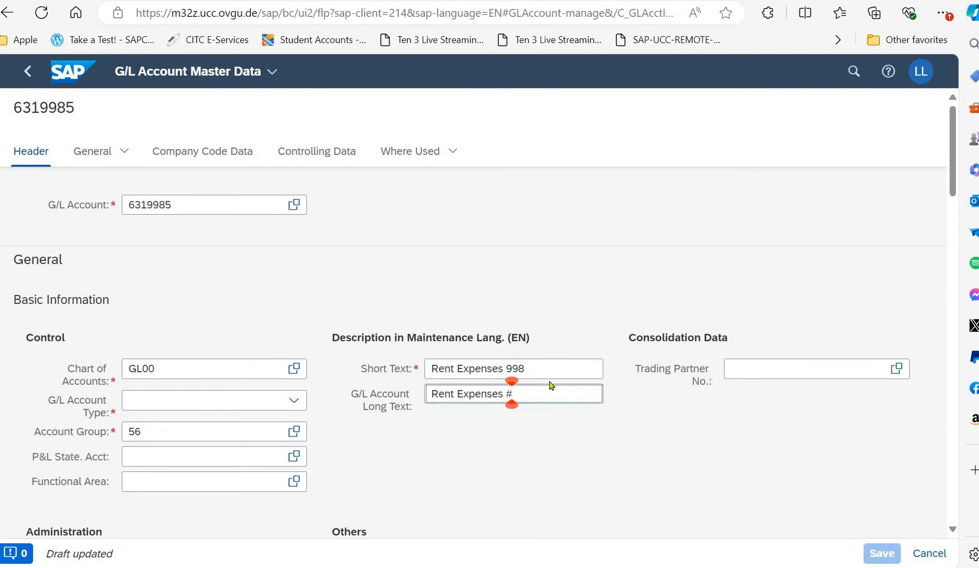
{"action": "key", "text": "BackSpace"}
{"action": "type", "text": "998"}
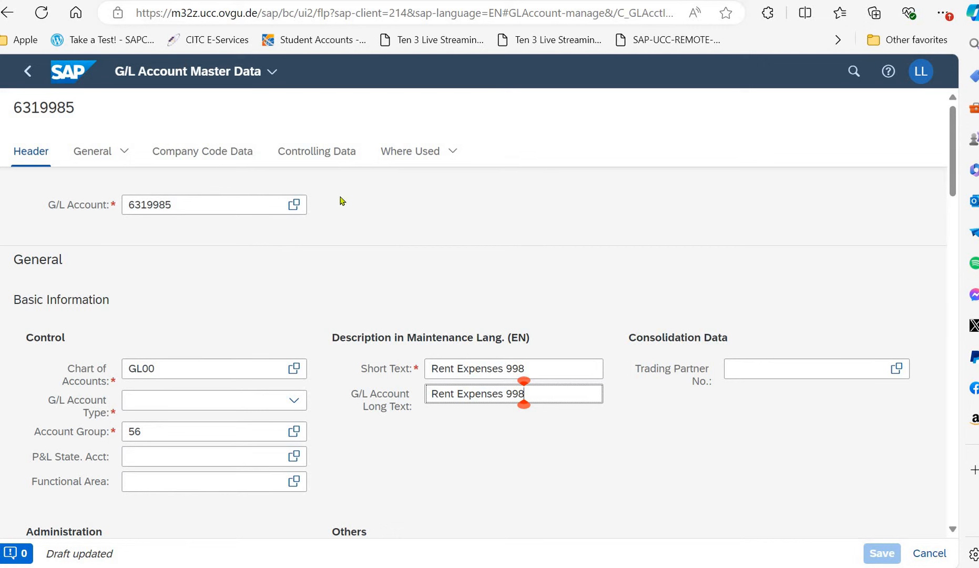
Create a company code assignment for the rent expenses account and select company code US00 (Global Bike Inc.).
{"action": "left_click", "coordinate": [239, 151]}
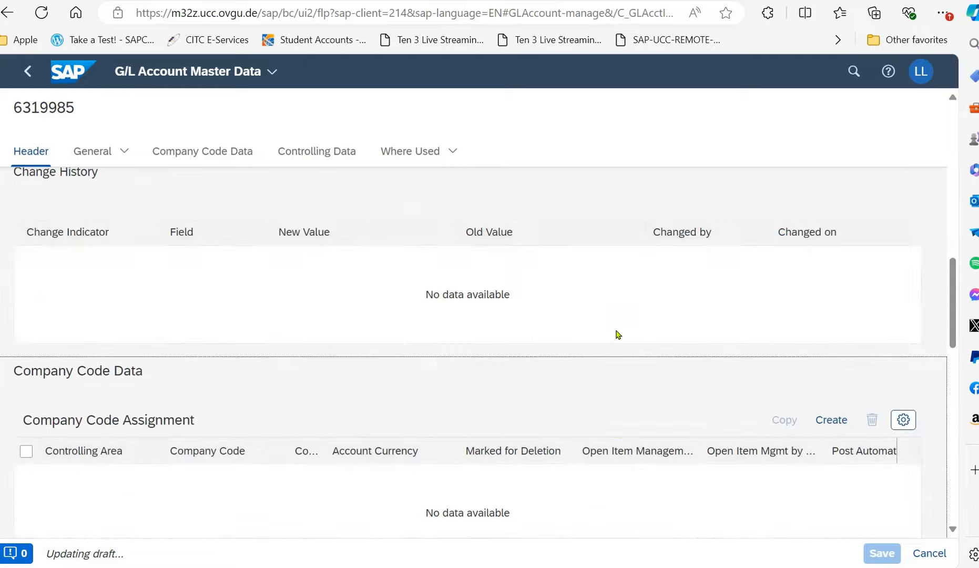
{"action": "left_click", "coordinate": [831, 230]}
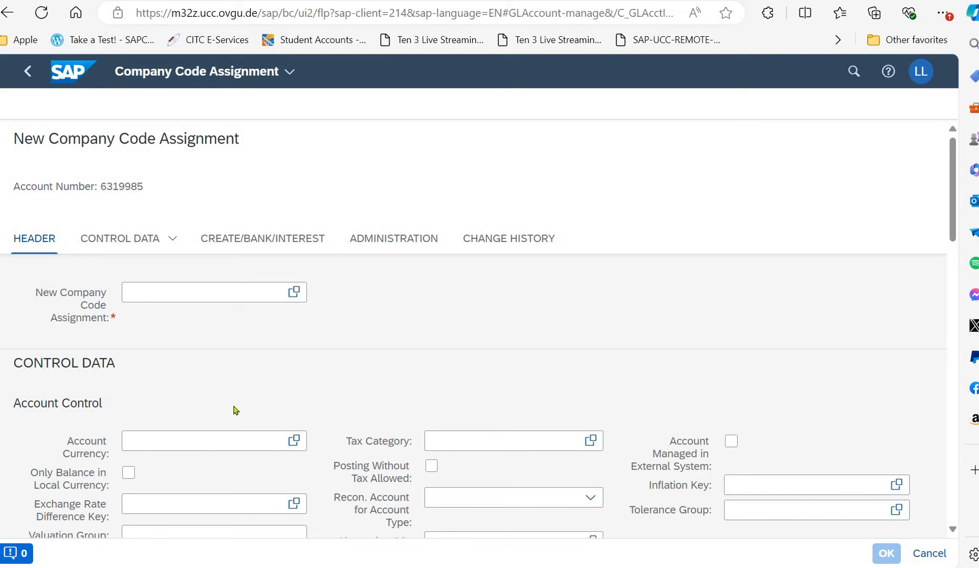
{"action": "left_click", "coordinate": [229, 293]}
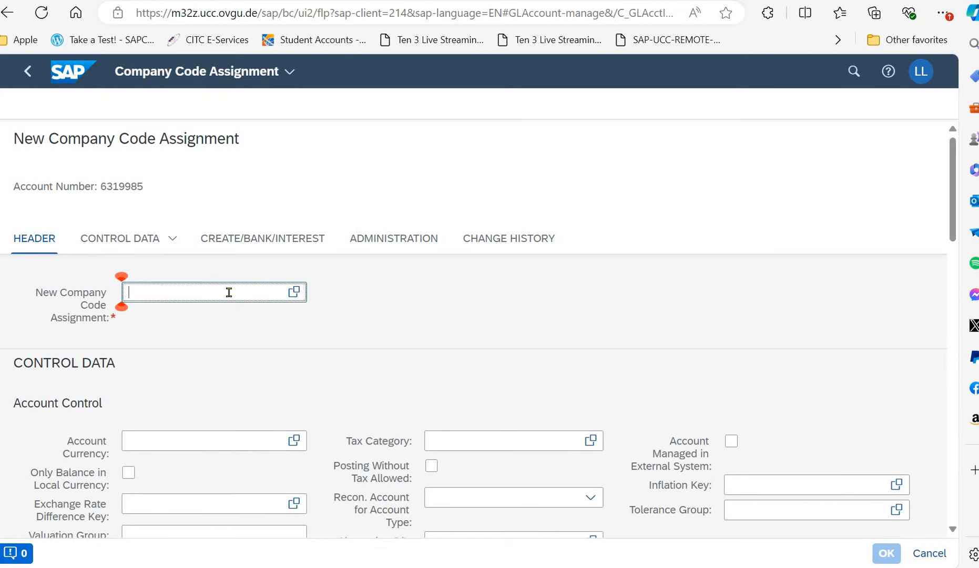
{"action": "left_click", "coordinate": [293, 292]}
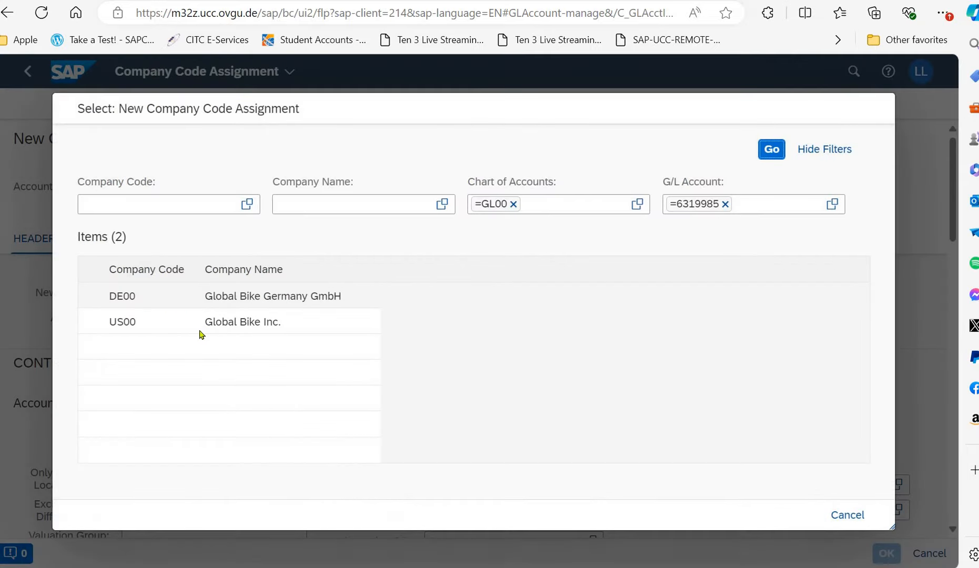
{"action": "left_click", "coordinate": [298, 321]}
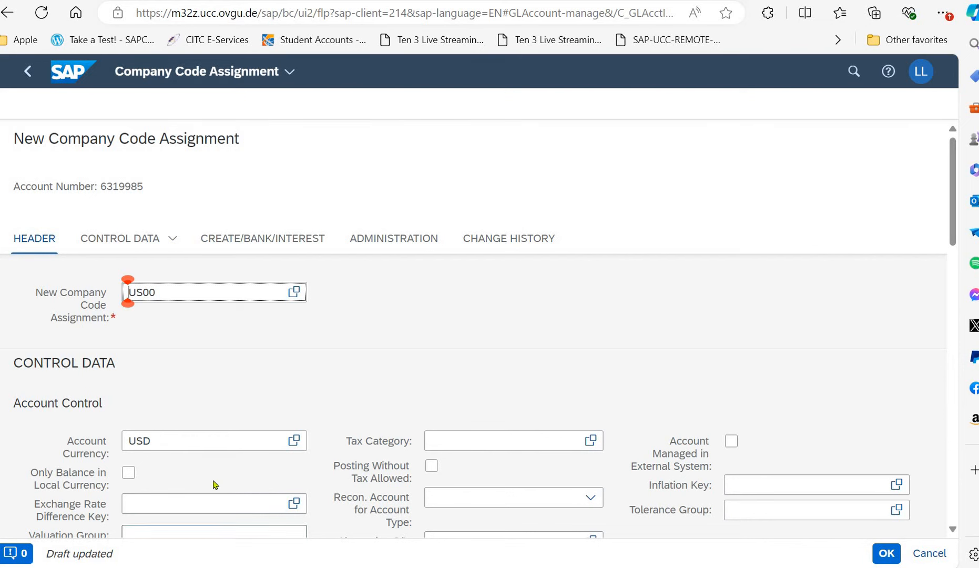
Set the sort key to 001 (Posting date) in the account management data of the US00 assignment.
{"action": "scroll", "coordinate": [216, 477], "scroll_direction": "down", "scroll_amount": 4}
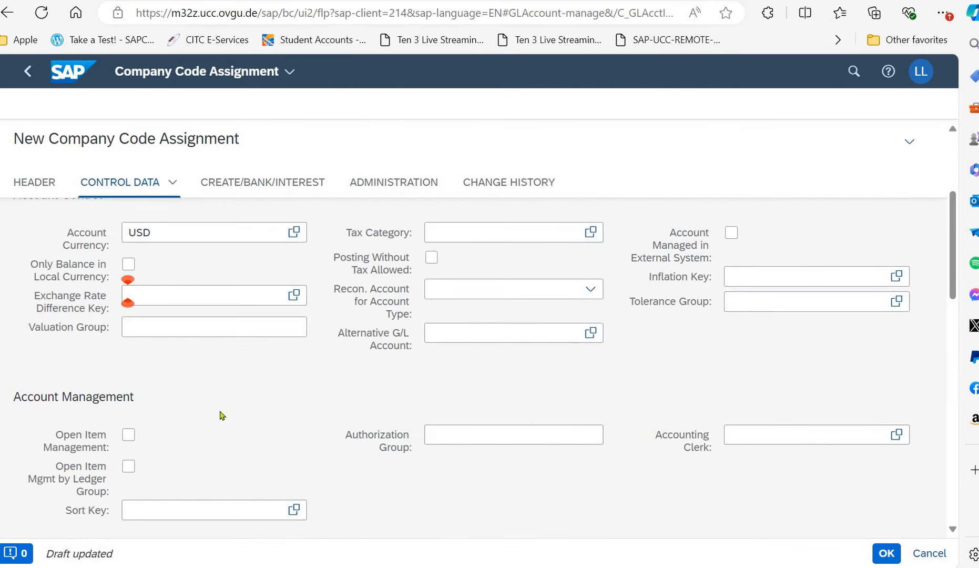
{"action": "left_click", "coordinate": [202, 506]}
{"action": "type", "text": "00"}
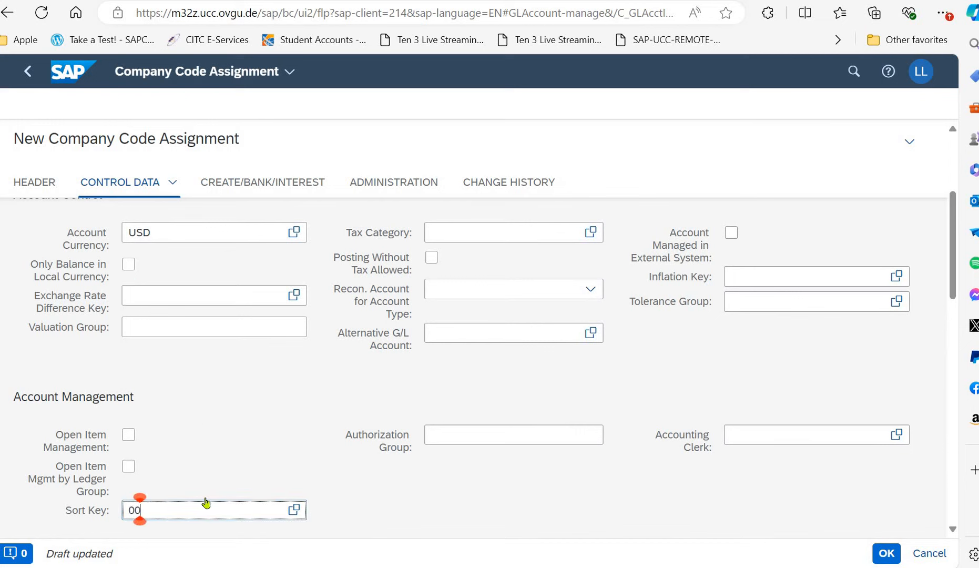
{"action": "type", "text": "1"}
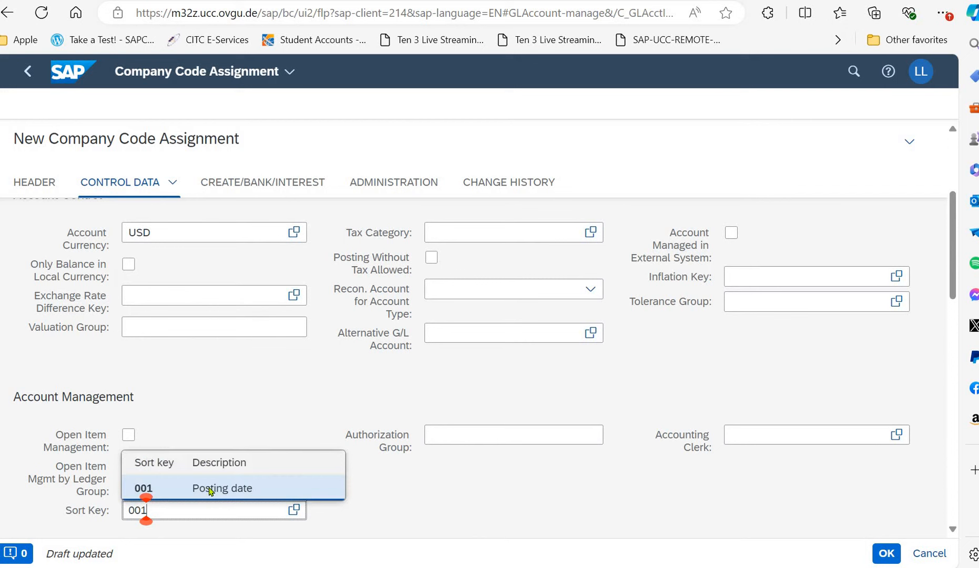
{"action": "left_click", "coordinate": [210, 490]}
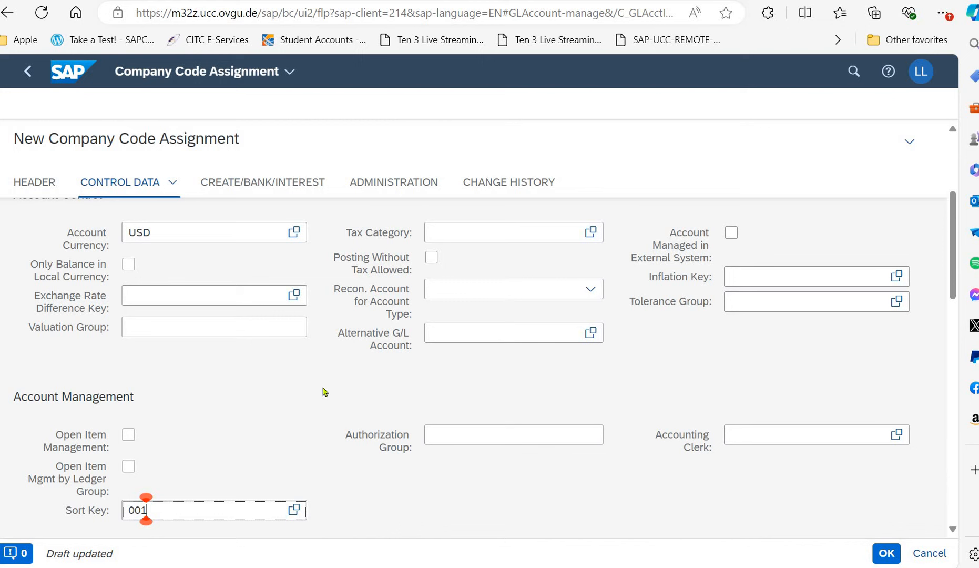
Allow posting without tax in the account control data of the US00 assignment.
{"action": "scroll", "coordinate": [323, 389], "scroll_direction": "up", "scroll_amount": 4}
{"action": "scroll", "coordinate": [323, 385], "scroll_direction": "down", "scroll_amount": 4}
{"action": "left_click", "coordinate": [430, 257]}
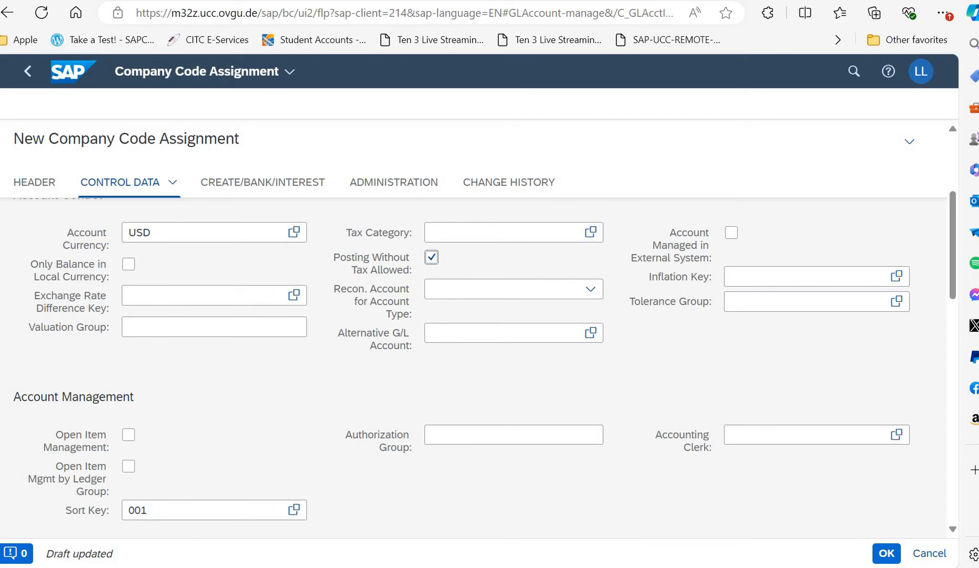
Set the field status group to ZEXP (Expense Accounts) and accept the new company code assignment.
{"action": "left_click", "coordinate": [287, 180]}
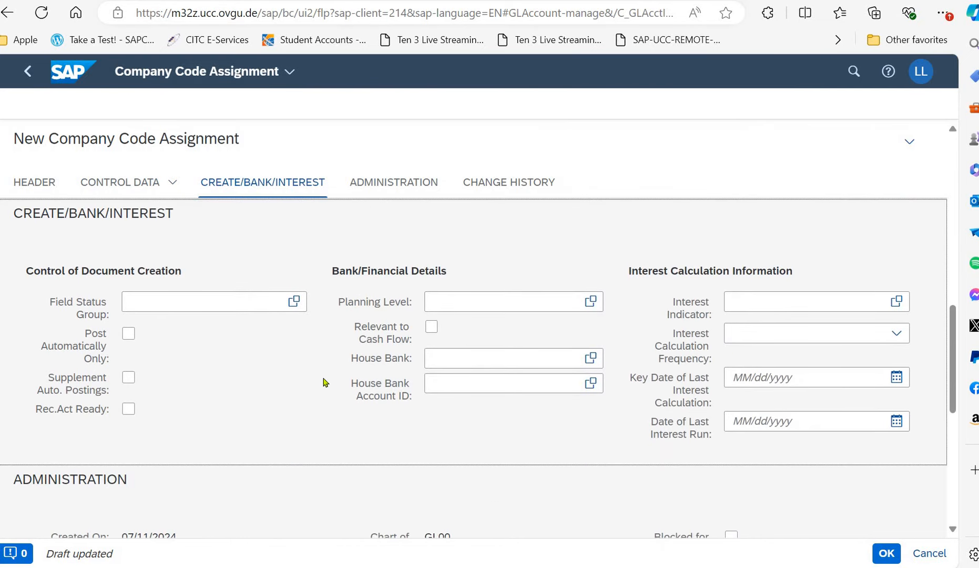
{"action": "left_click", "coordinate": [204, 300]}
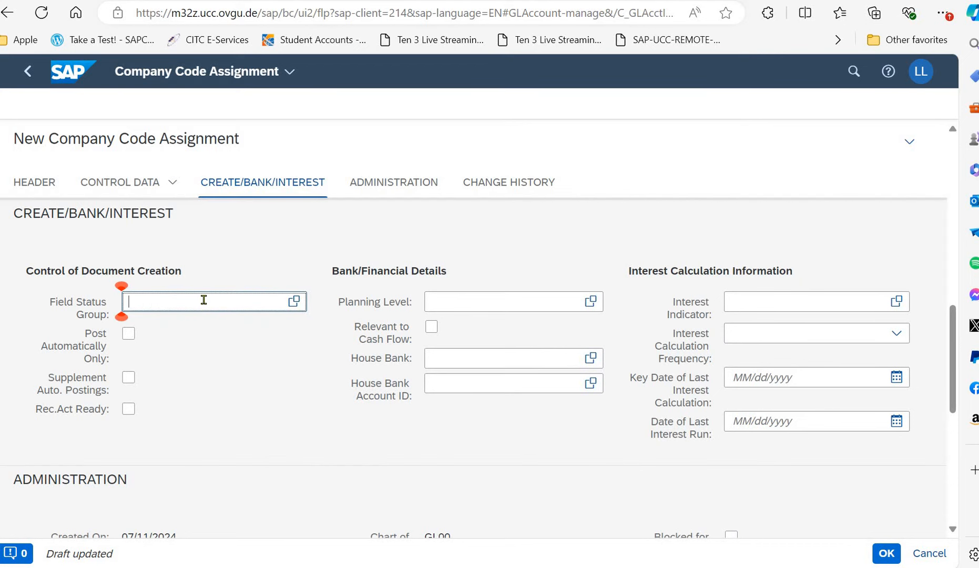
{"action": "type", "text": "zex"}
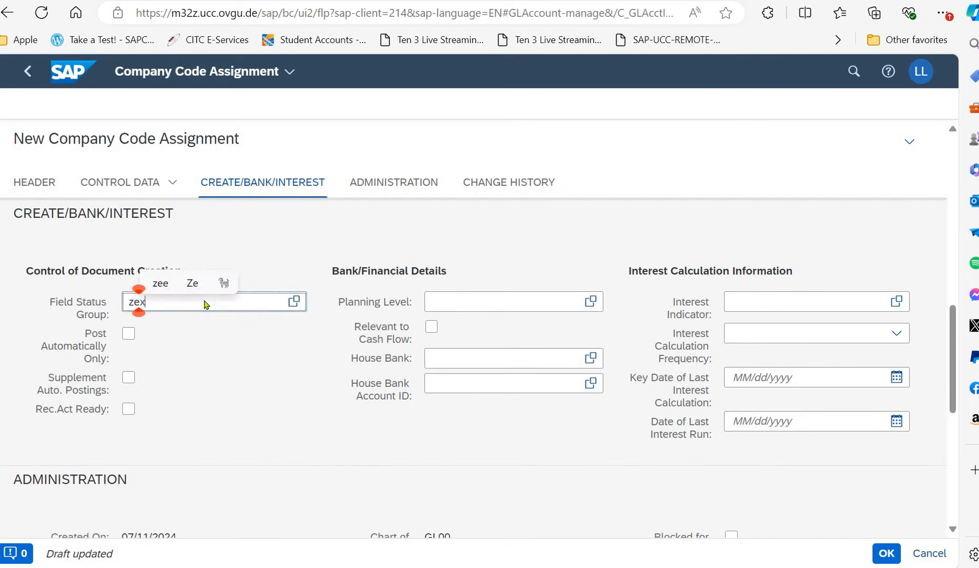
{"action": "type", "text": "p"}
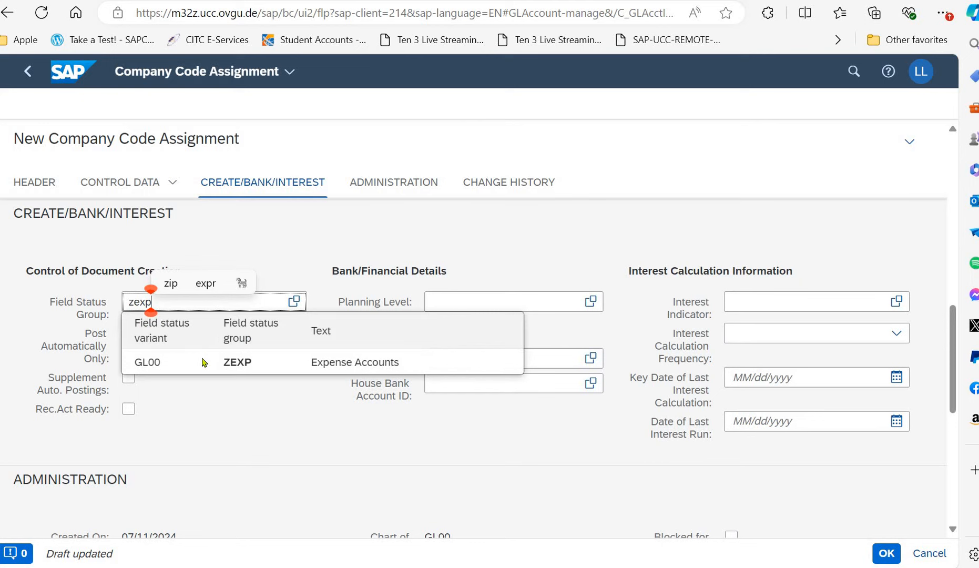
{"action": "left_click", "coordinate": [204, 361]}
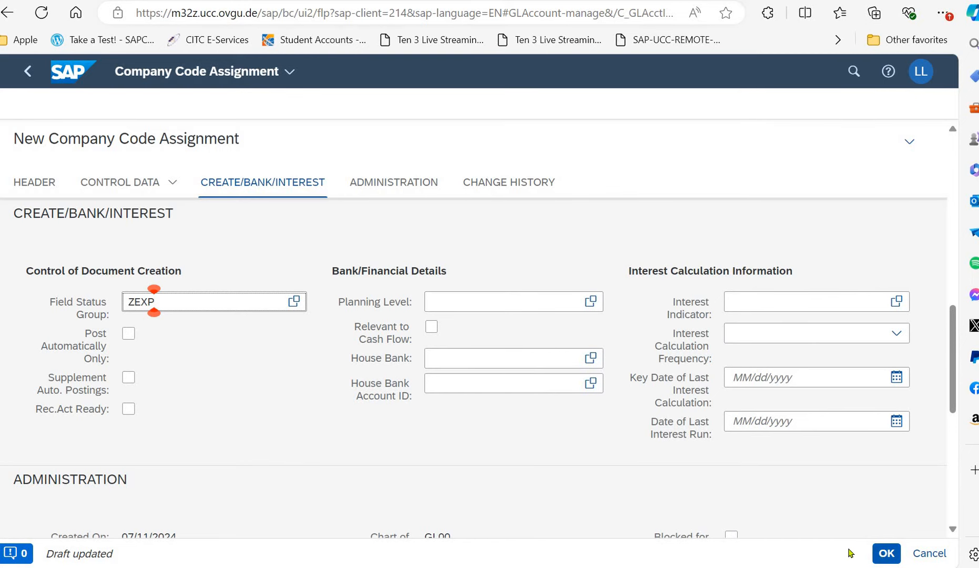
{"action": "left_click", "coordinate": [887, 553]}
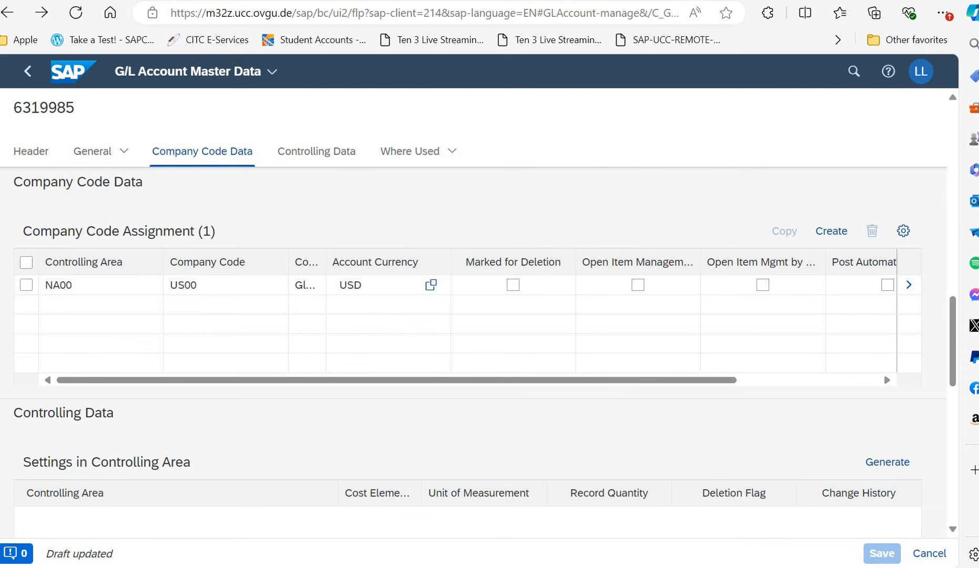
Try to generate the controlling area settings for the rent expenses account.
{"action": "scroll", "coordinate": [316, 365], "scroll_direction": "down", "scroll_amount": 2}
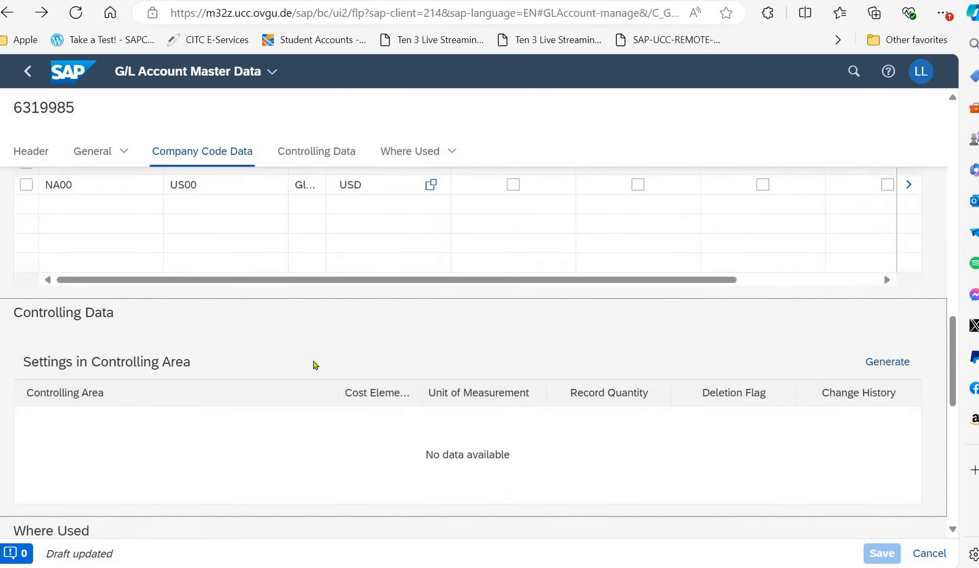
{"action": "scroll", "coordinate": [315, 364], "scroll_direction": "down", "scroll_amount": 2}
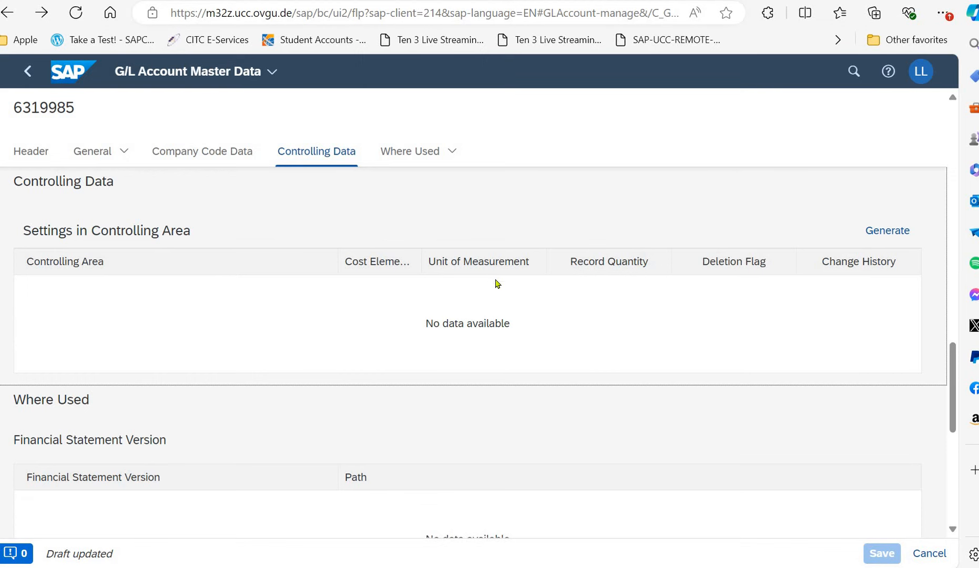
{"action": "scroll", "coordinate": [288, 331], "scroll_direction": "up", "scroll_amount": 4}
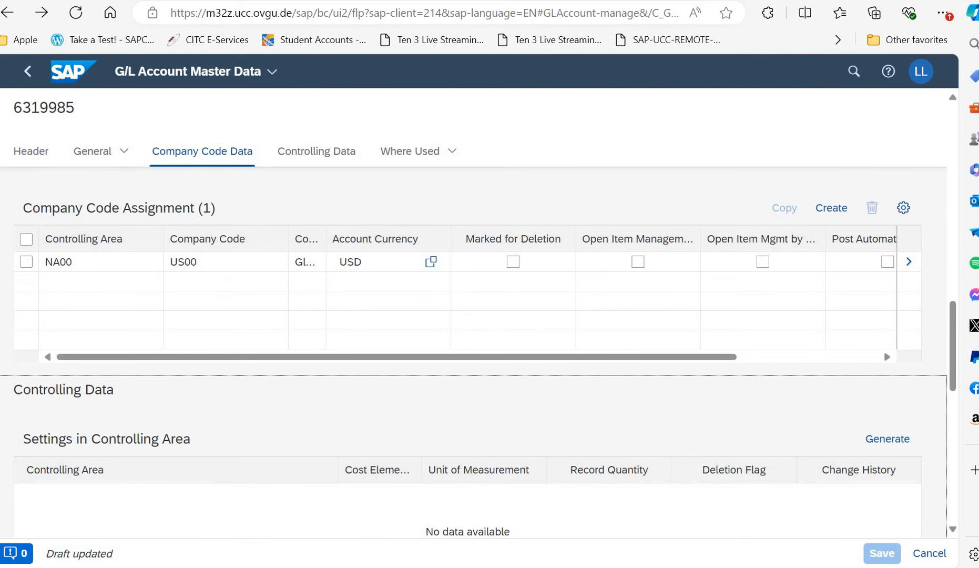
{"action": "left_click", "coordinate": [325, 151]}
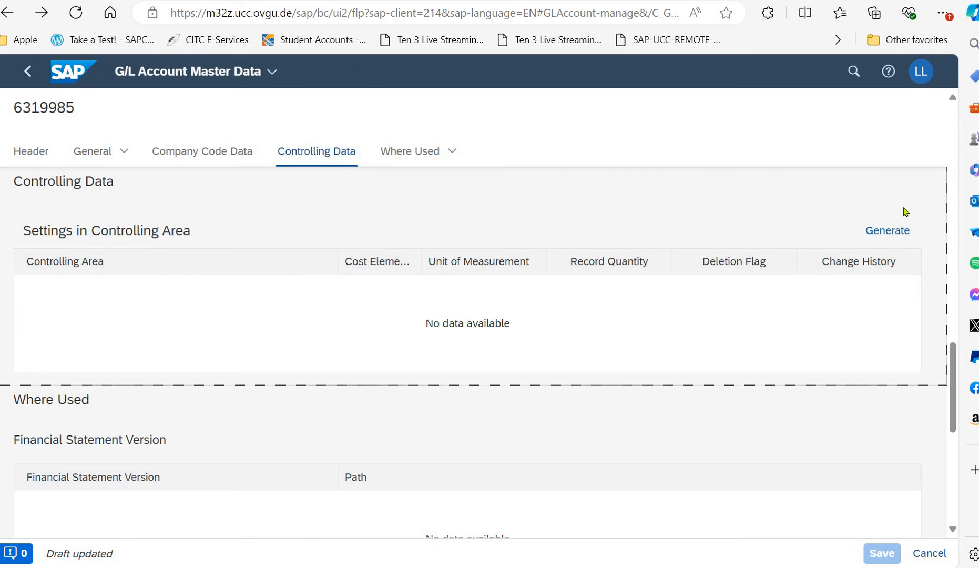
{"action": "left_click", "coordinate": [889, 231]}
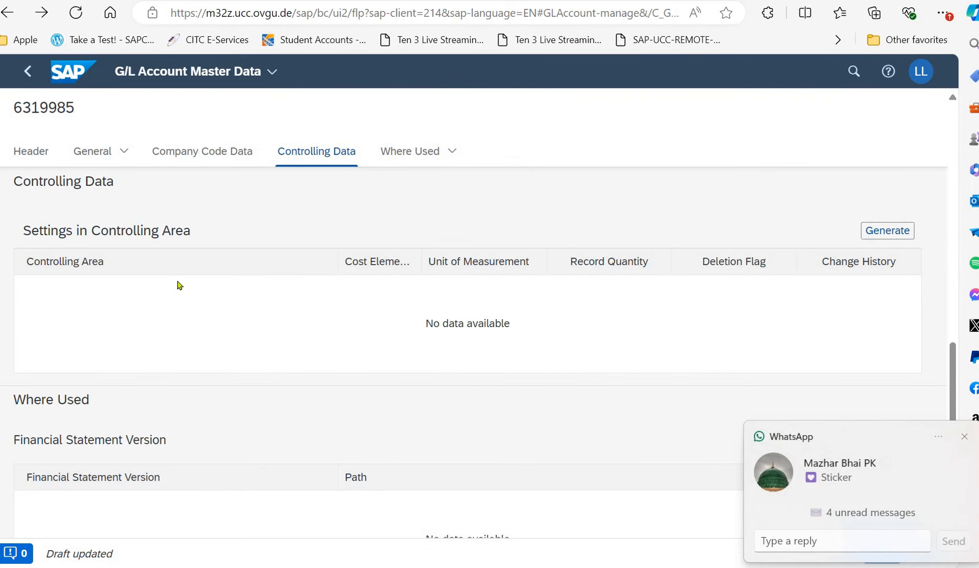
{"action": "left_click", "coordinate": [323, 317]}
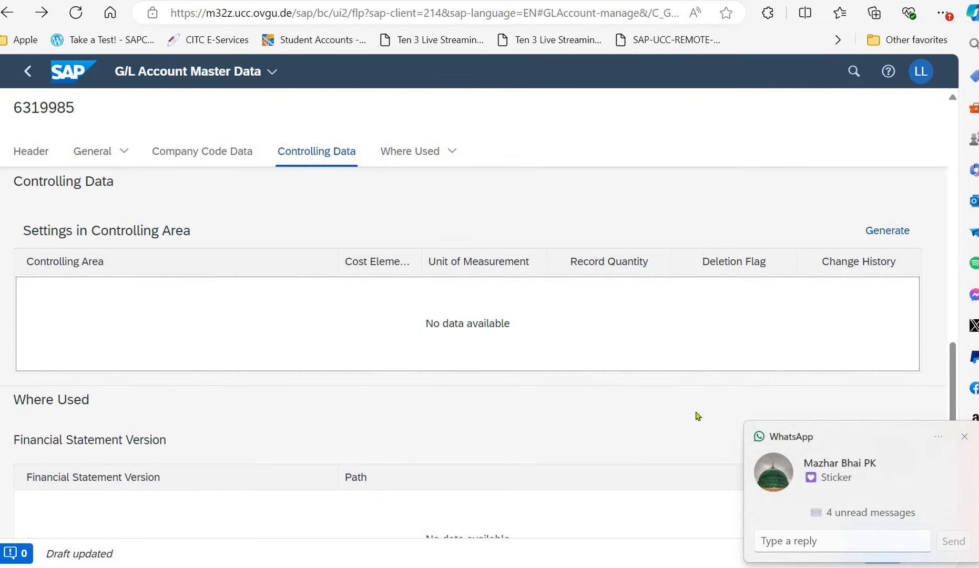
{"action": "left_click", "coordinate": [965, 437]}
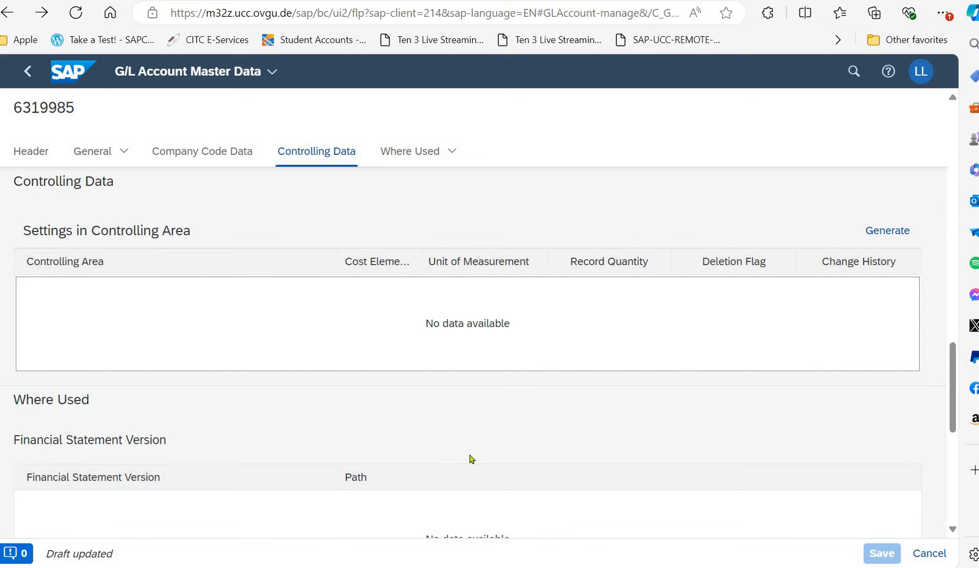
Check the columns of the US00 company code assignment row and widen the Company Name column to show the full name.
{"action": "scroll", "coordinate": [501, 388], "scroll_direction": "up", "scroll_amount": 3}
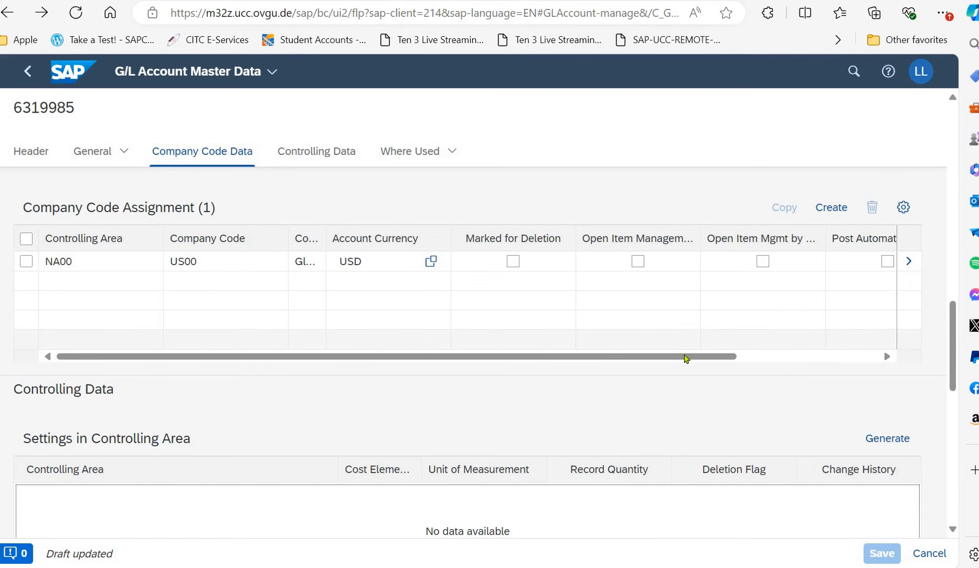
{"action": "scroll", "coordinate": [757, 355], "scroll_direction": "right", "scroll_amount": 3}
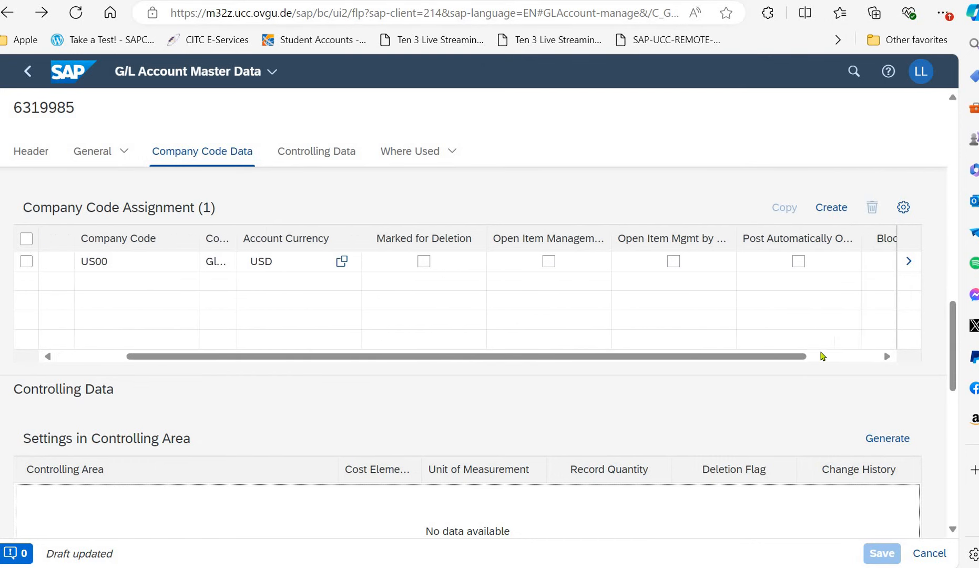
{"action": "scroll", "coordinate": [822, 356], "scroll_direction": "right", "scroll_amount": 1}
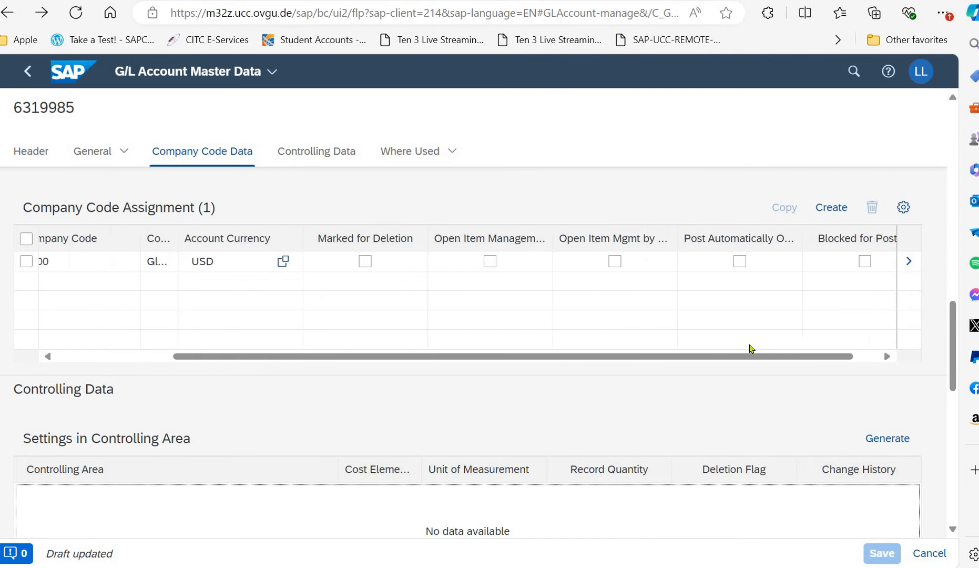
{"action": "scroll", "coordinate": [750, 349], "scroll_direction": "left", "scroll_amount": 2}
{"action": "scroll", "coordinate": [658, 349], "scroll_direction": "left", "scroll_amount": 3}
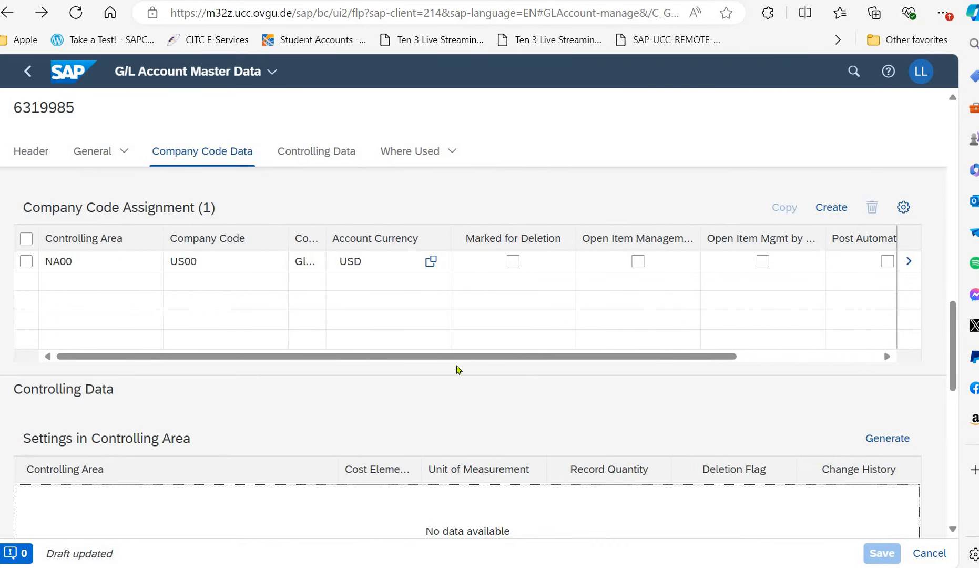
{"action": "scroll", "coordinate": [456, 369], "scroll_direction": "down", "scroll_amount": 4}
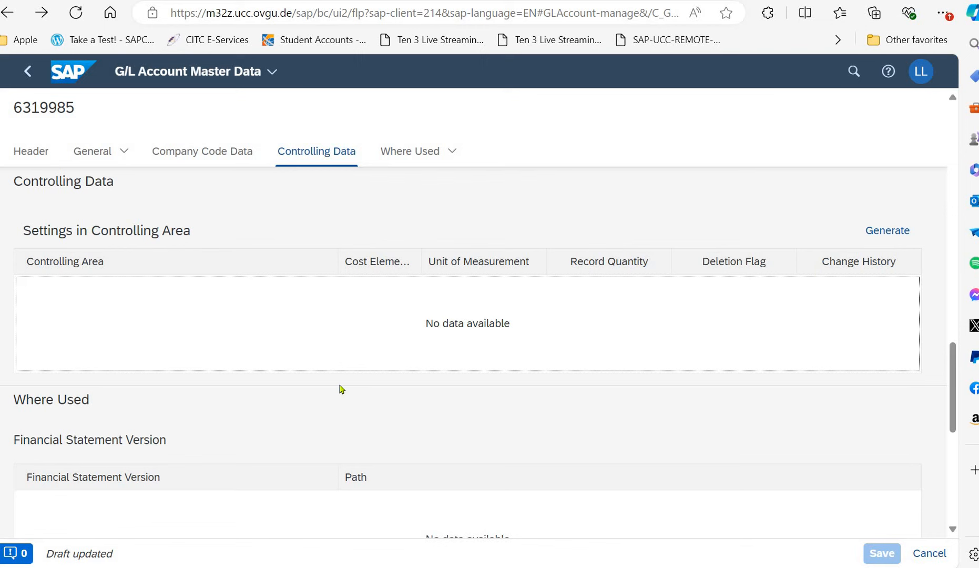
{"action": "scroll", "coordinate": [336, 381], "scroll_direction": "up", "scroll_amount": 4}
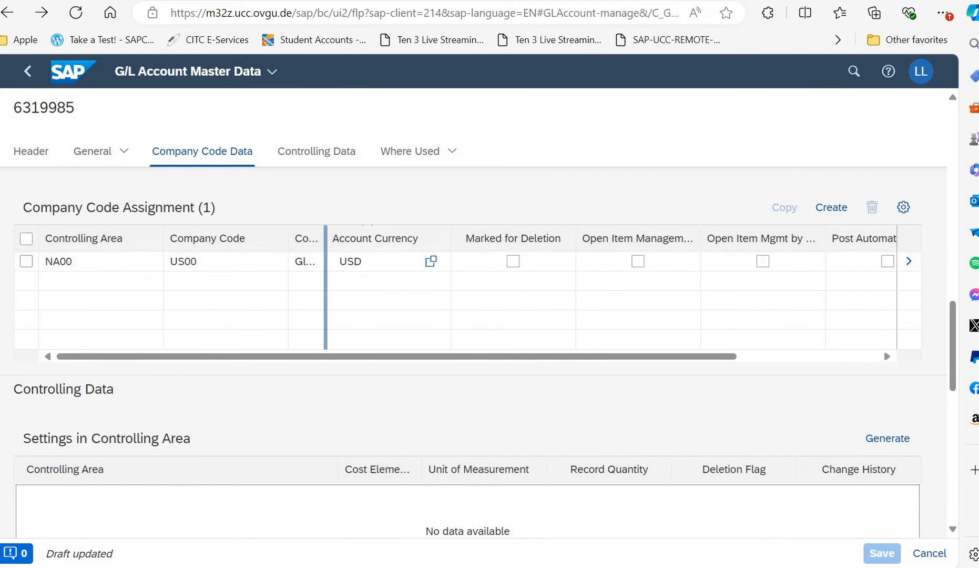
{"action": "left_click_drag", "start_coordinate": [372, 227], "coordinate": [395, 234]}
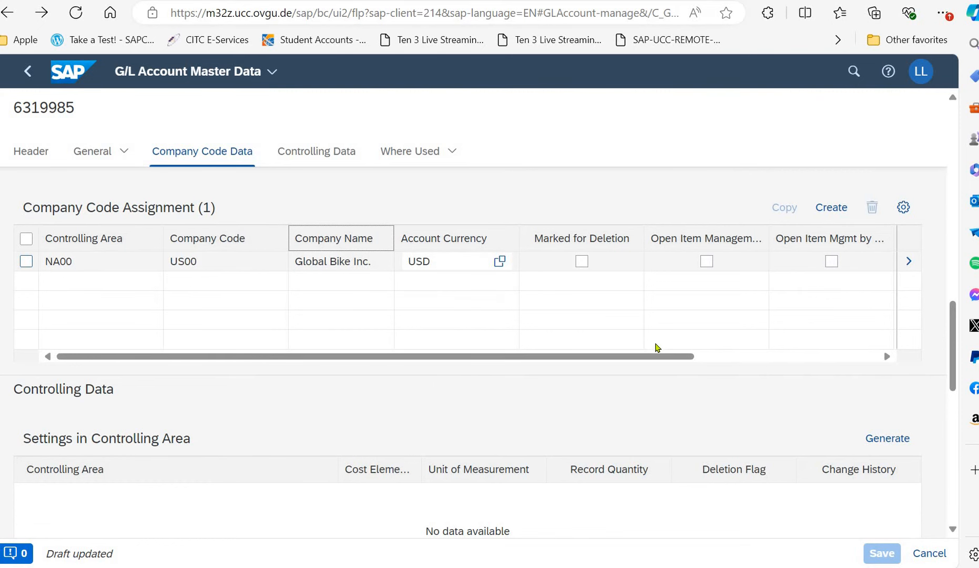
Open the US00 assignment's details, review its control data, document creation settings and change history, and return to the account's master data.
{"action": "left_click_drag", "start_coordinate": [659, 355], "coordinate": [865, 291]}
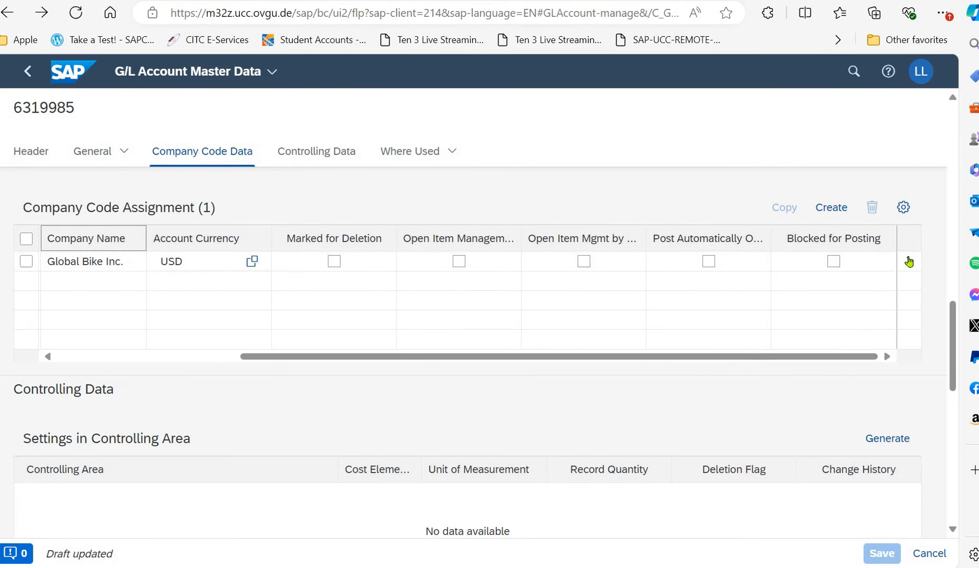
{"action": "left_click", "coordinate": [909, 261]}
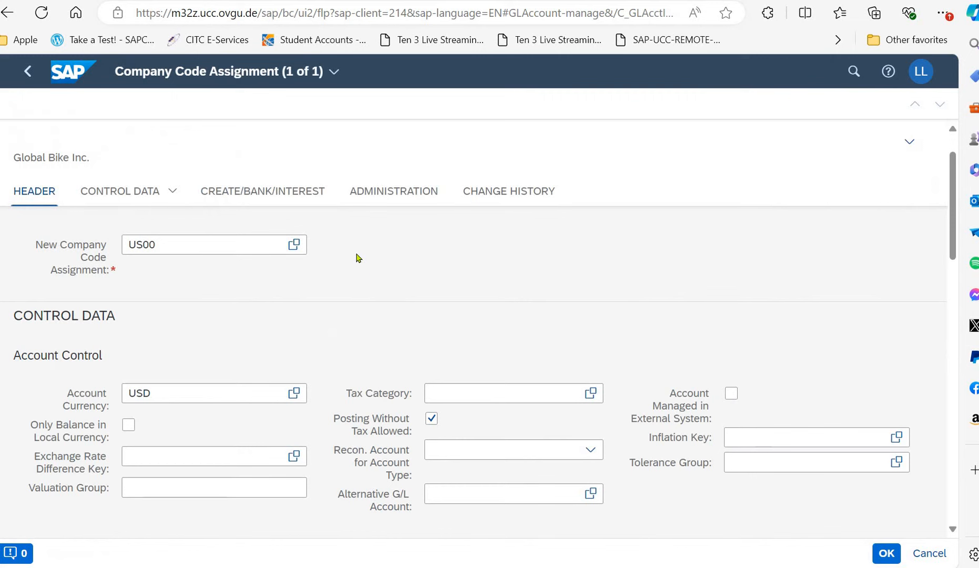
{"action": "scroll", "coordinate": [334, 268], "scroll_direction": "down", "scroll_amount": 4}
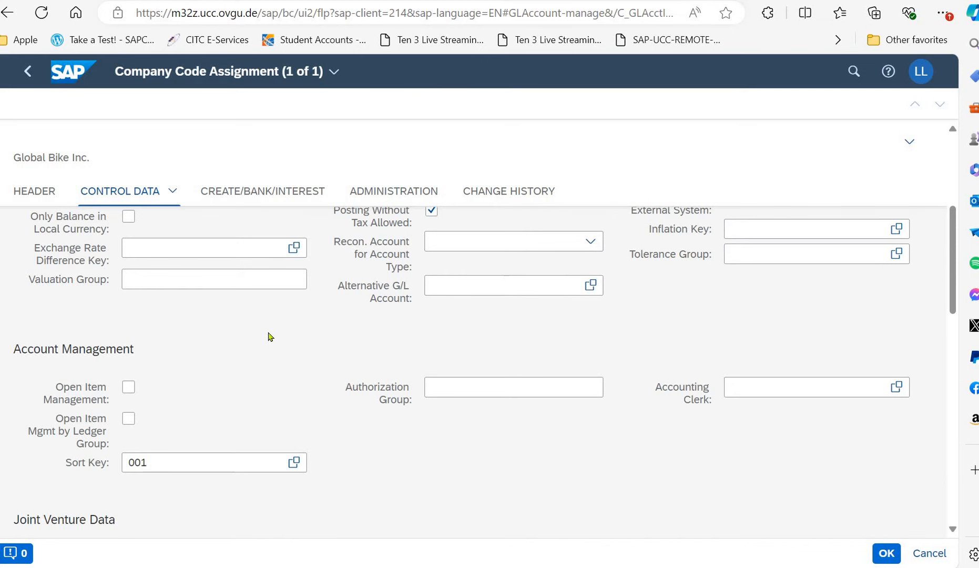
{"action": "scroll", "coordinate": [269, 337], "scroll_direction": "up", "scroll_amount": 4}
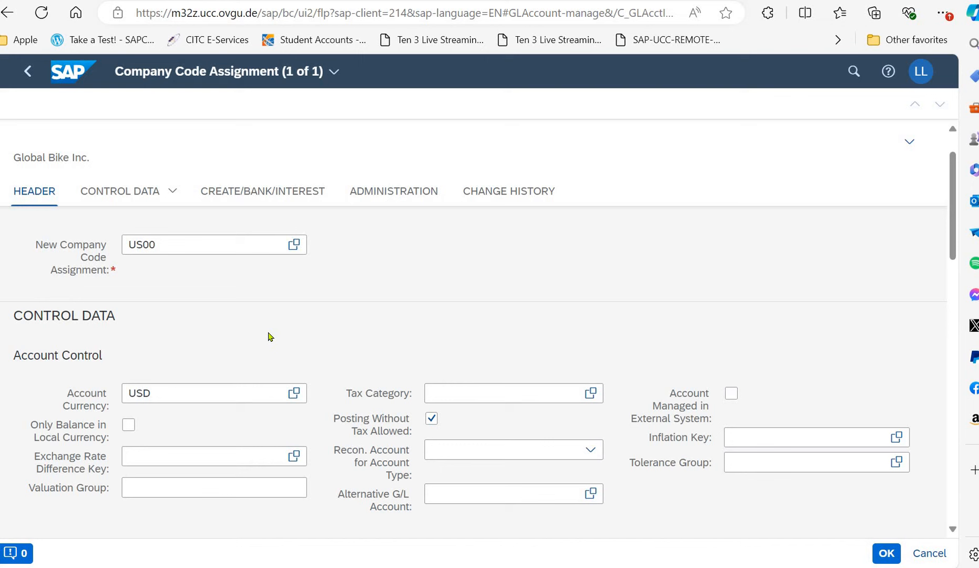
{"action": "scroll", "coordinate": [269, 338], "scroll_direction": "down", "scroll_amount": 4}
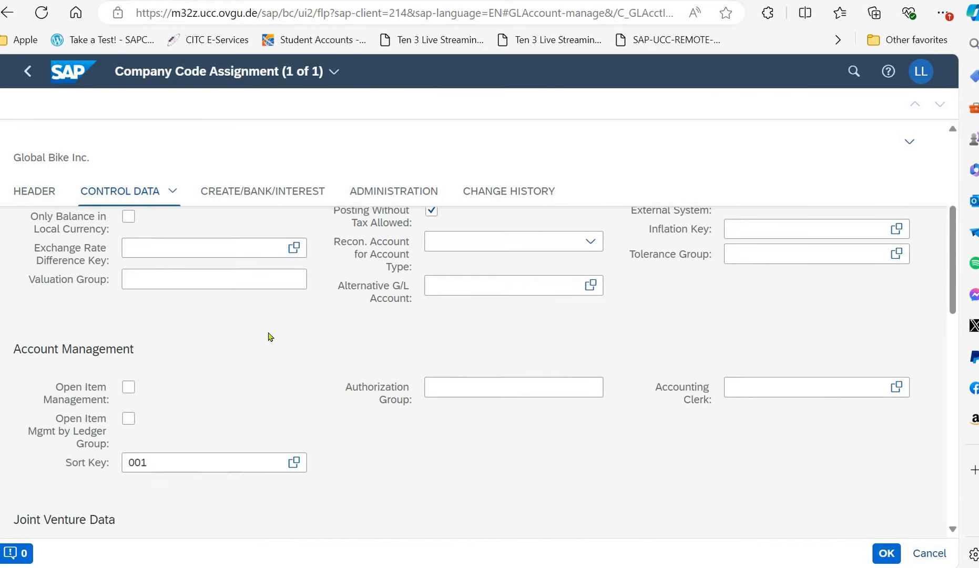
{"action": "scroll", "coordinate": [270, 337], "scroll_direction": "down", "scroll_amount": 4}
{"action": "scroll", "coordinate": [269, 337], "scroll_direction": "down", "scroll_amount": 4}
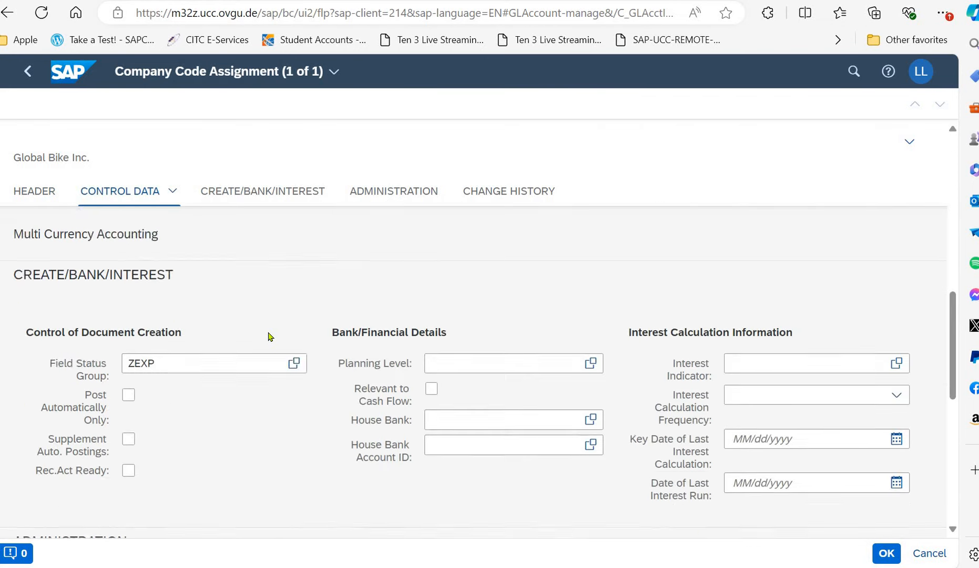
{"action": "scroll", "coordinate": [269, 337], "scroll_direction": "down", "scroll_amount": 4}
{"action": "scroll", "coordinate": [270, 337], "scroll_direction": "down", "scroll_amount": 4}
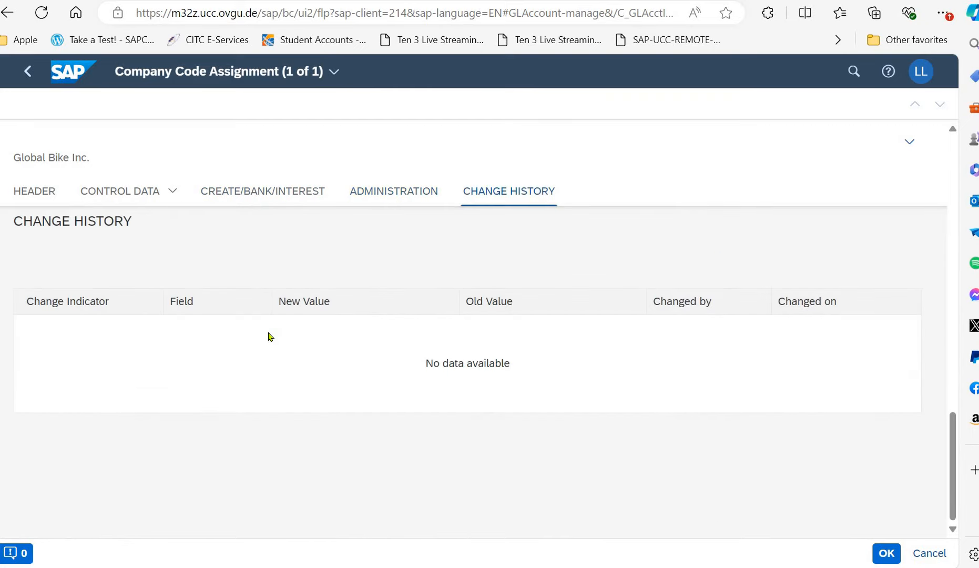
{"action": "scroll", "coordinate": [269, 337], "scroll_direction": "up", "scroll_amount": 8}
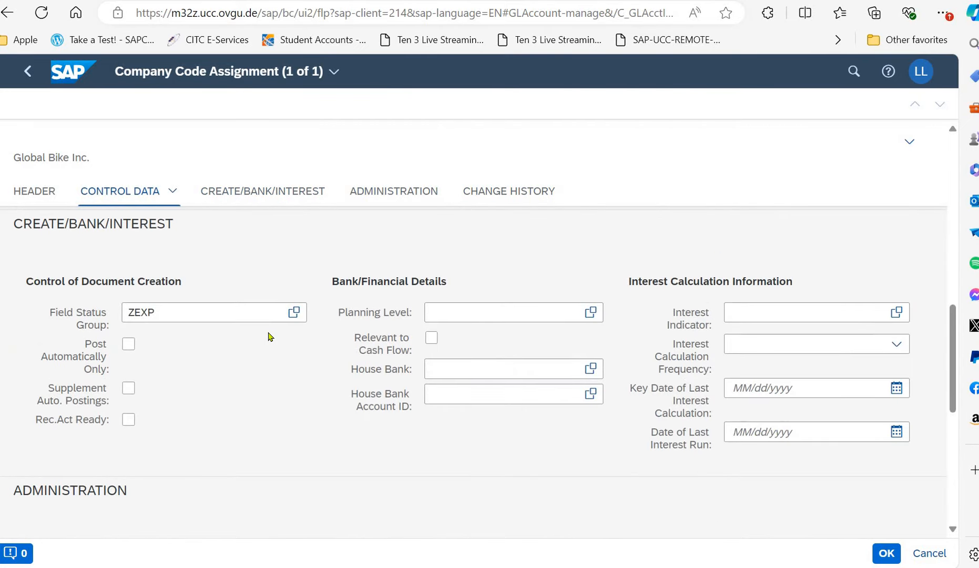
{"action": "left_click", "coordinate": [175, 191]}
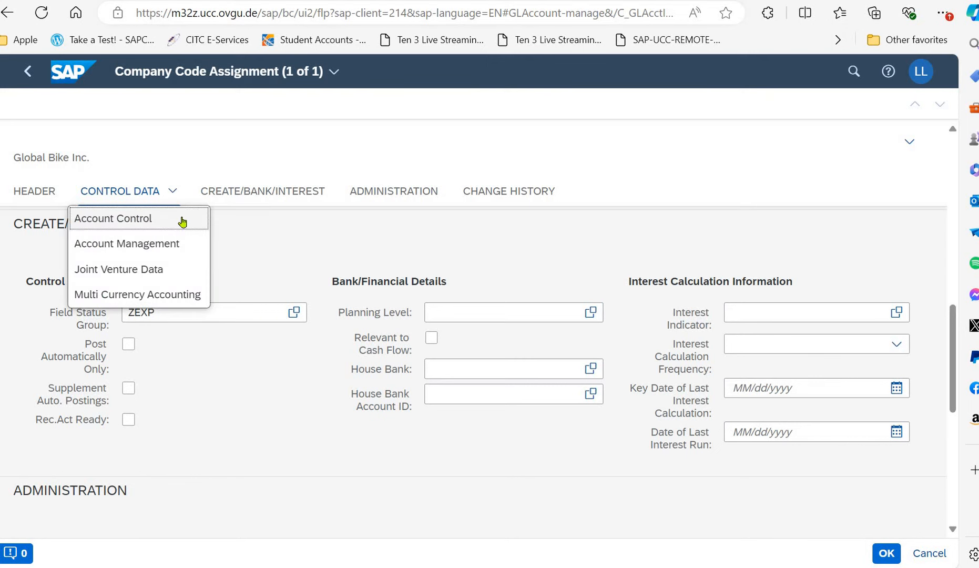
{"action": "left_click", "coordinate": [29, 70]}
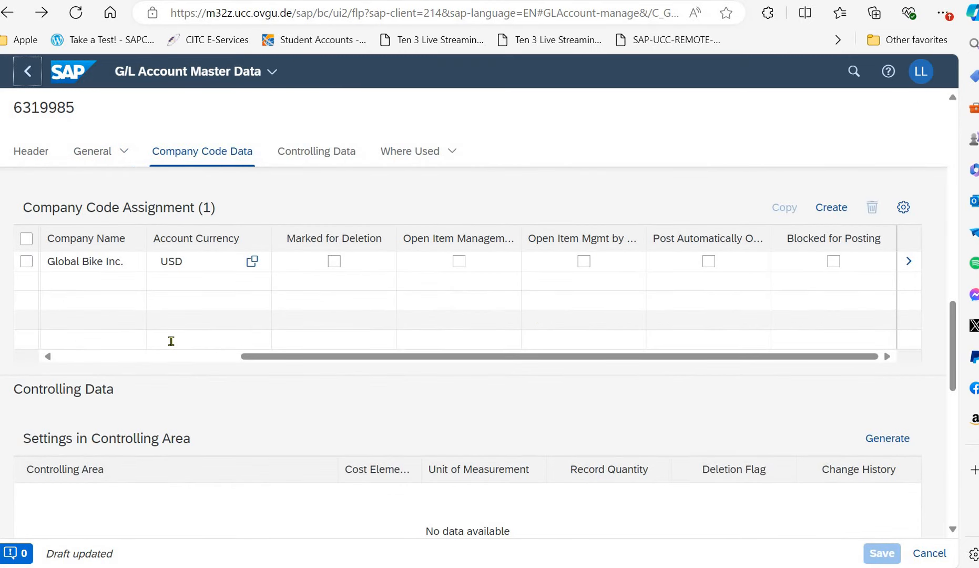
Review the US00 company code assignment and the controlling area settings, and select the US00 row.
{"action": "scroll", "coordinate": [174, 346], "scroll_direction": "up", "scroll_amount": 5}
{"action": "scroll", "coordinate": [173, 347], "scroll_direction": "down", "scroll_amount": 9}
{"action": "scroll", "coordinate": [194, 358], "scroll_direction": "up", "scroll_amount": 4}
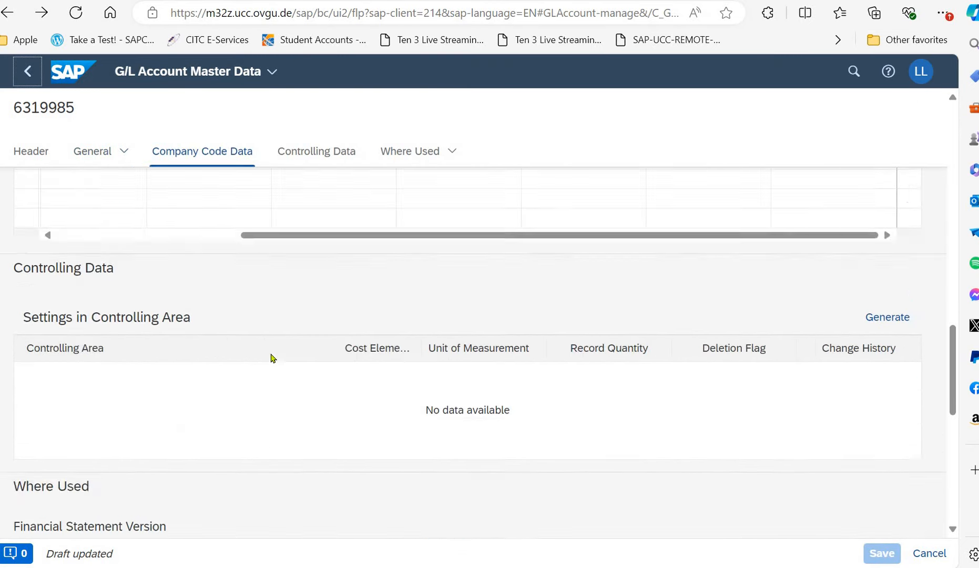
{"action": "left_click", "coordinate": [73, 357]}
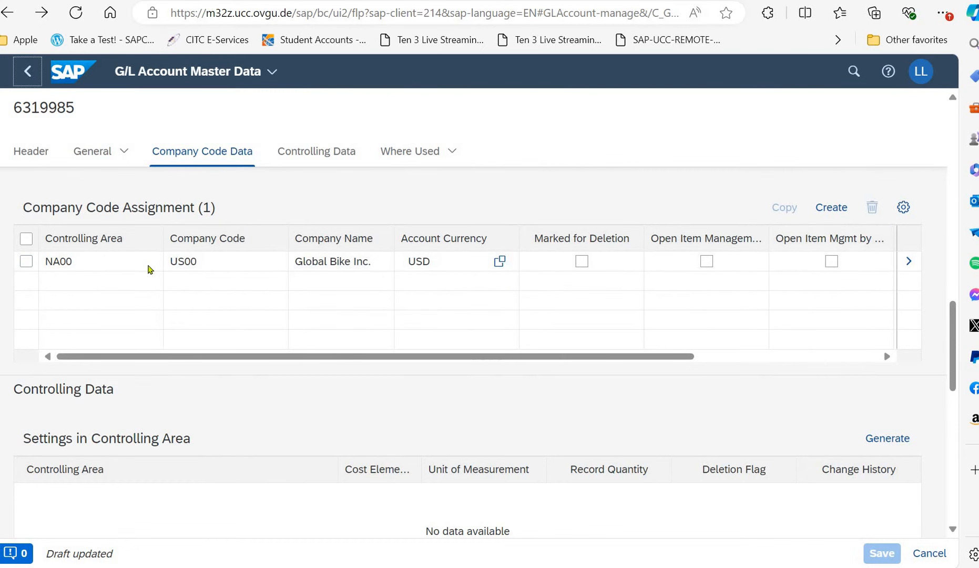
{"action": "left_click", "coordinate": [26, 262]}
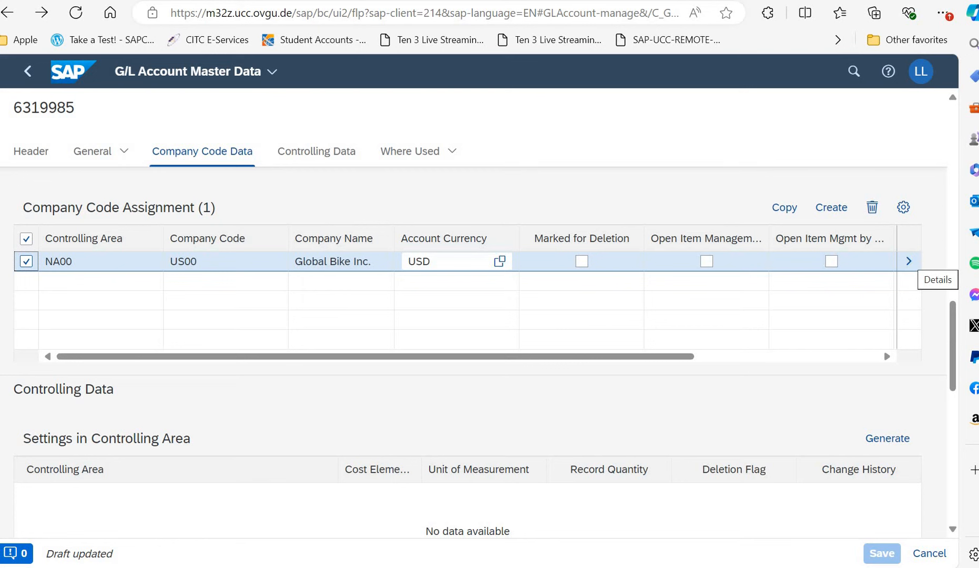
{"action": "left_click", "coordinate": [910, 262]}
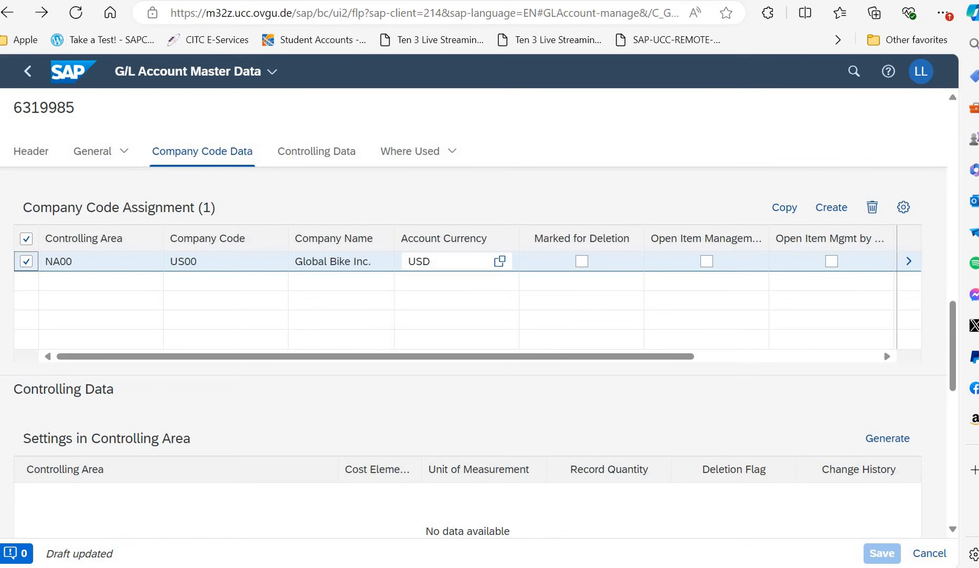
{"action": "left_click", "coordinate": [836, 213]}
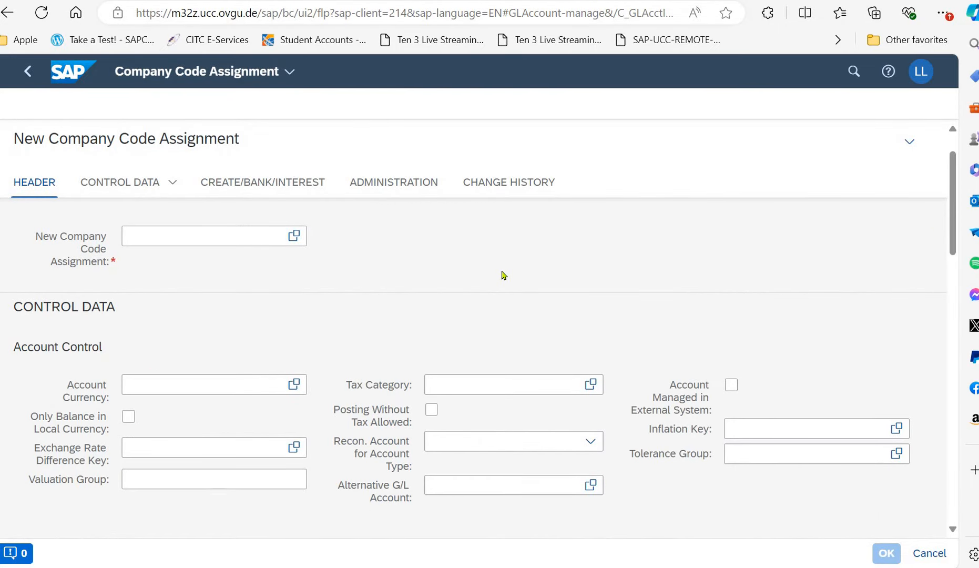
{"action": "scroll", "coordinate": [501, 271], "scroll_direction": "down", "scroll_amount": 8}
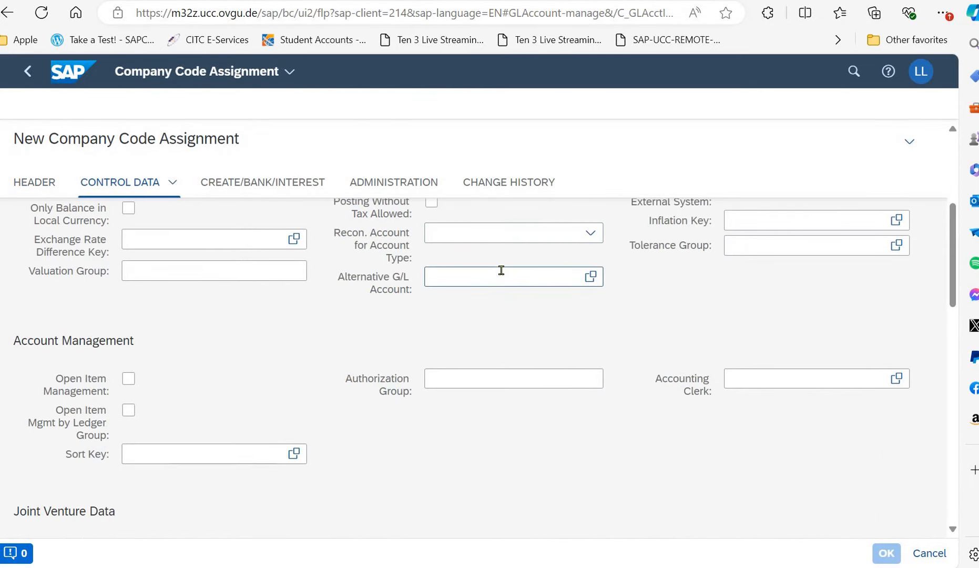
{"action": "scroll", "coordinate": [501, 272], "scroll_direction": "down", "scroll_amount": 8}
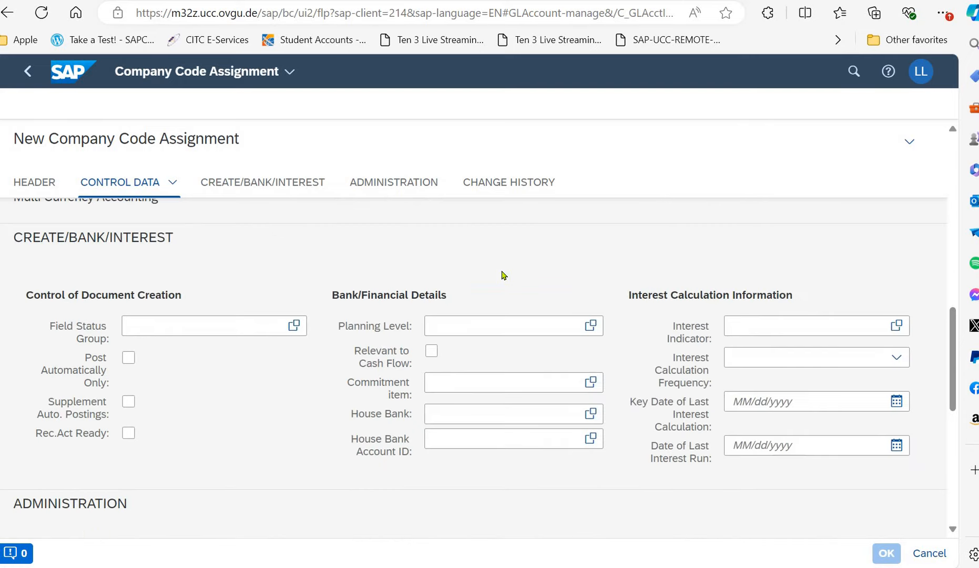
{"action": "scroll", "coordinate": [501, 271], "scroll_direction": "up", "scroll_amount": 8}
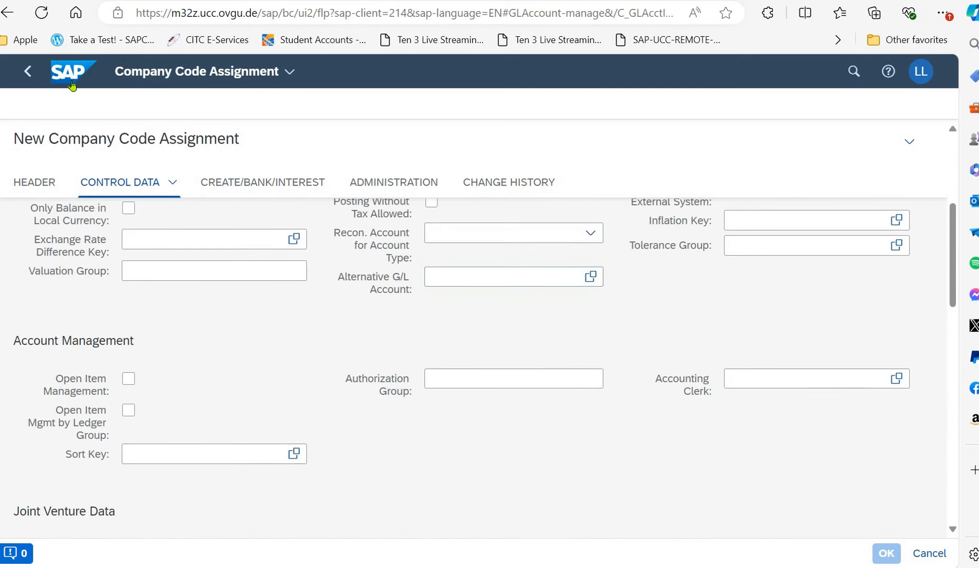
{"action": "left_click", "coordinate": [27, 71]}
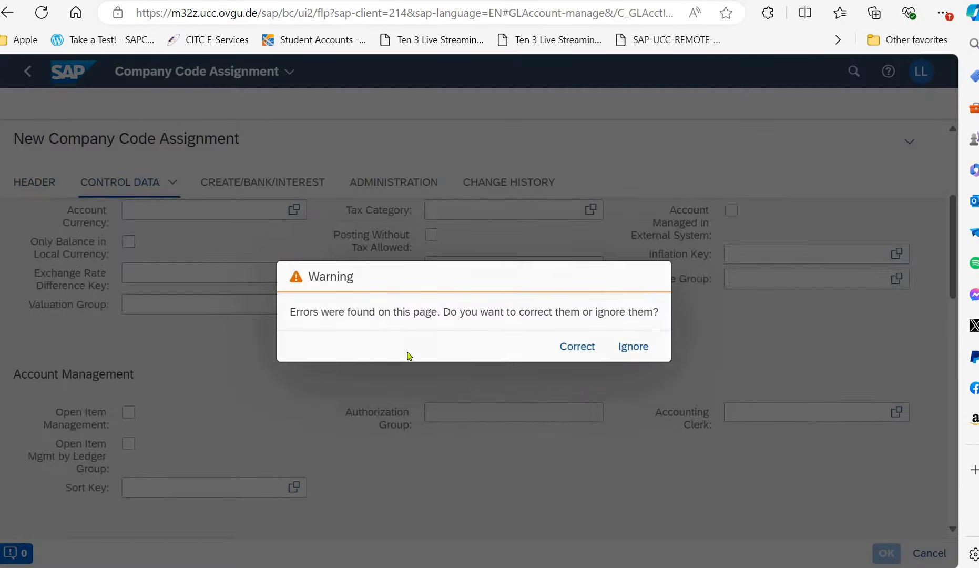
{"action": "left_click", "coordinate": [576, 349]}
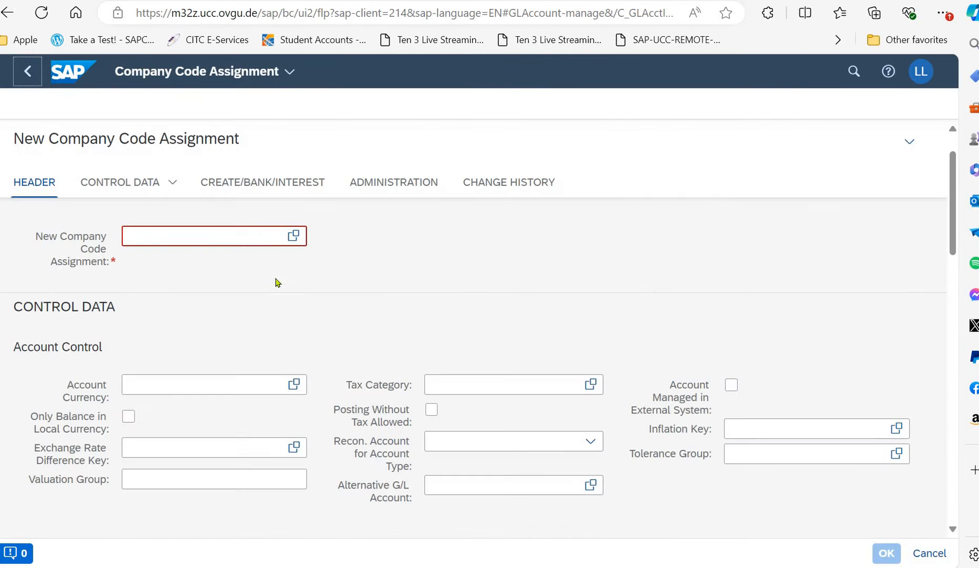
{"action": "left_click", "coordinate": [27, 74]}
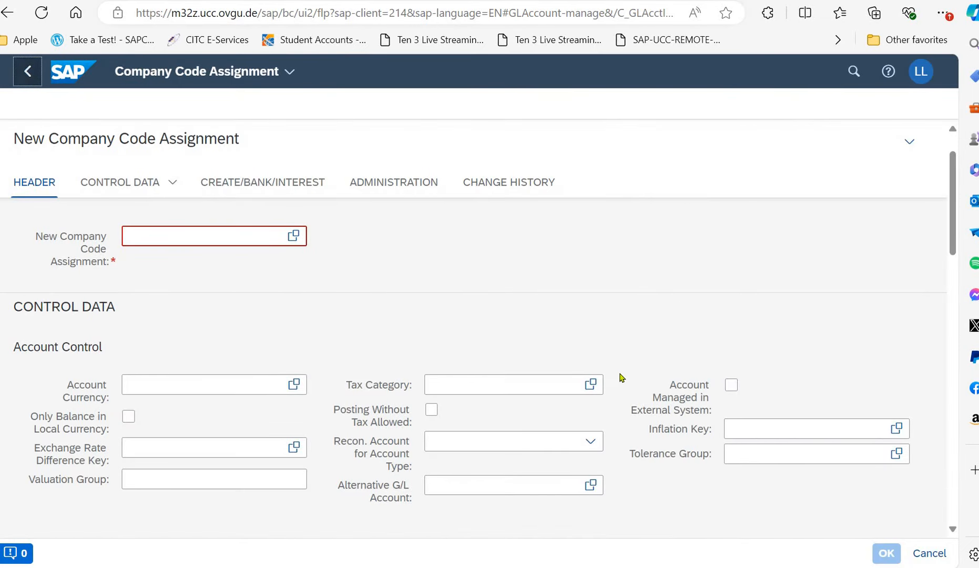
{"action": "key", "text": "Return"}
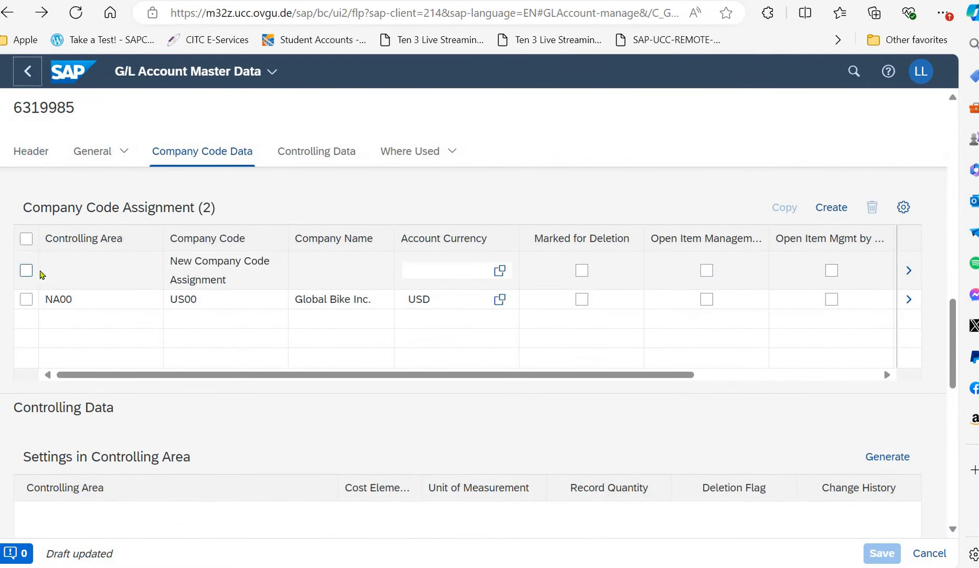
{"action": "left_click", "coordinate": [25, 271]}
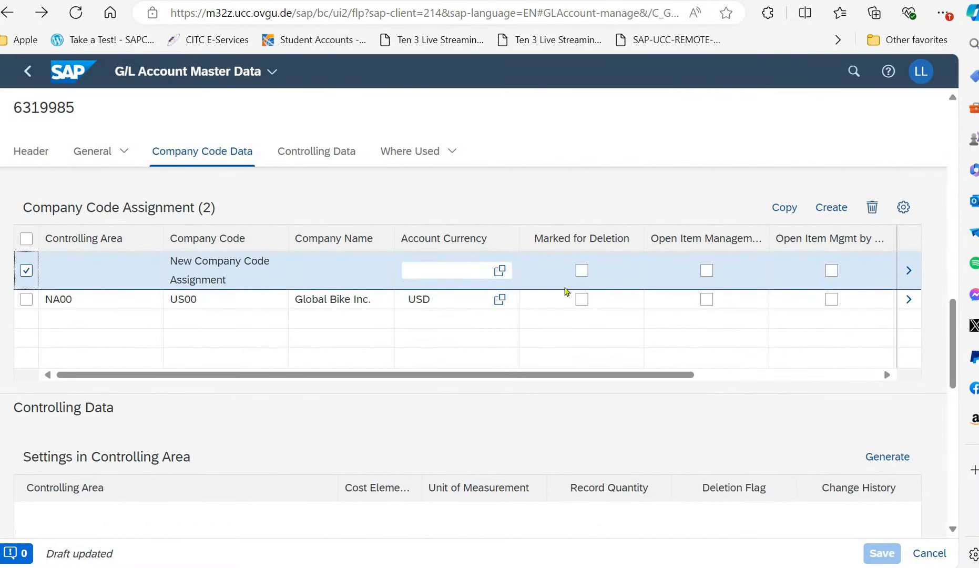
{"action": "left_click", "coordinate": [872, 207]}
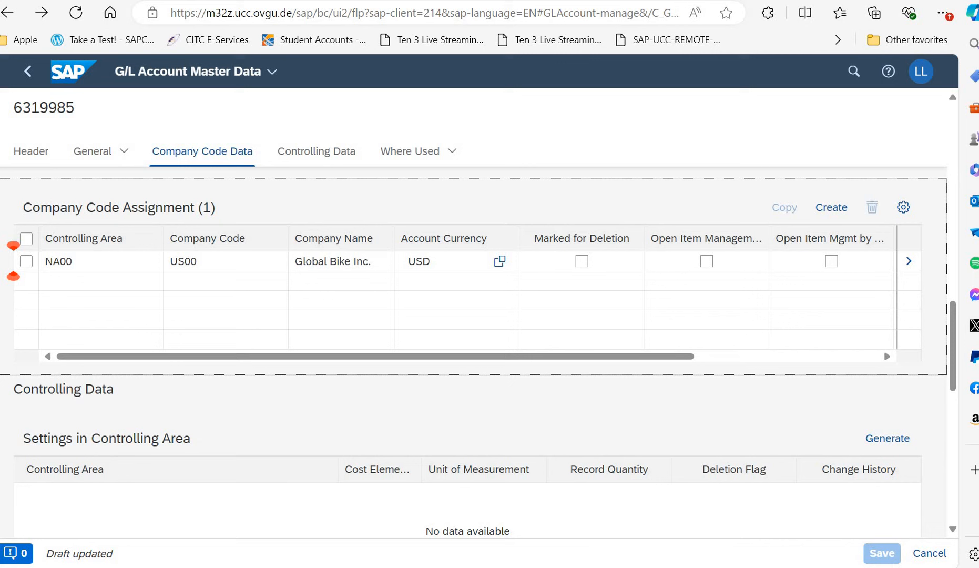
Try again to generate the settings in controlling area, and widen the Cost Element Category column to show its full heading.
{"action": "left_click", "coordinate": [310, 151]}
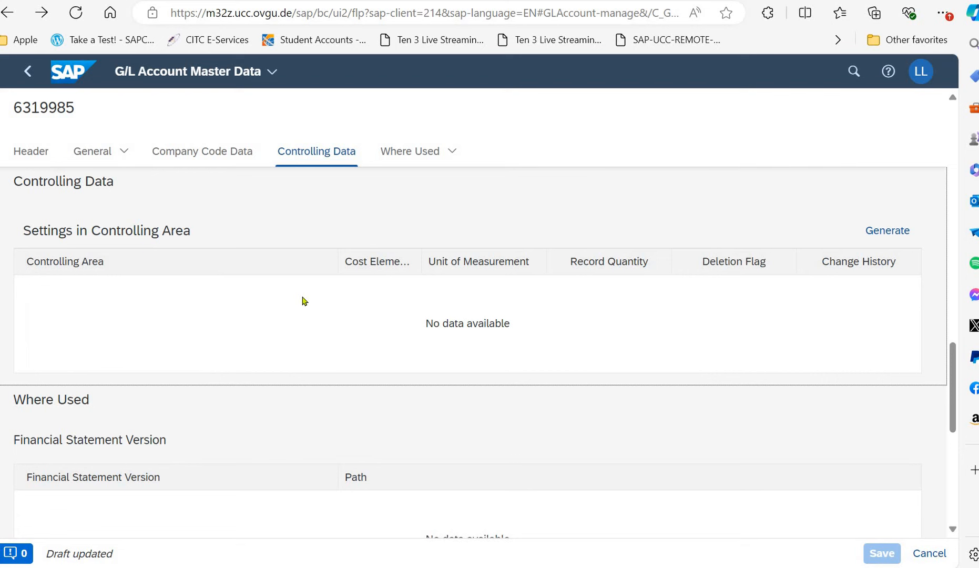
{"action": "left_click", "coordinate": [870, 229]}
{"action": "left_click", "coordinate": [905, 231]}
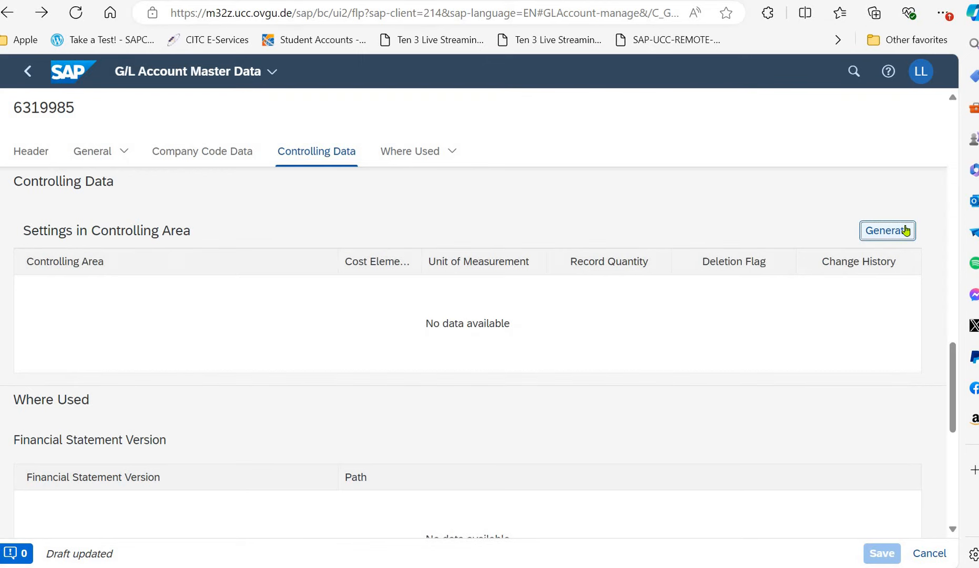
{"action": "left_click", "coordinate": [378, 265]}
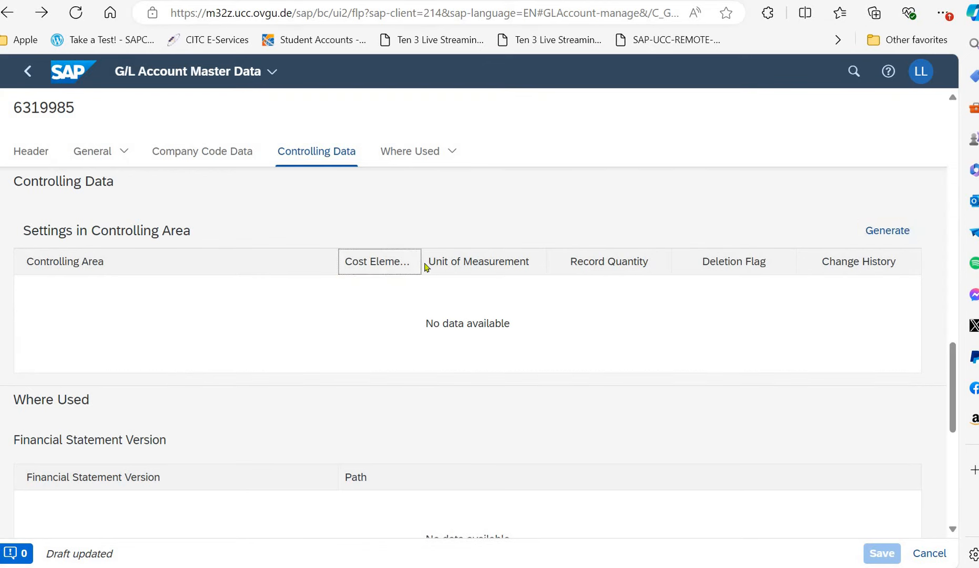
{"action": "left_click_drag", "start_coordinate": [426, 267], "coordinate": [468, 265]}
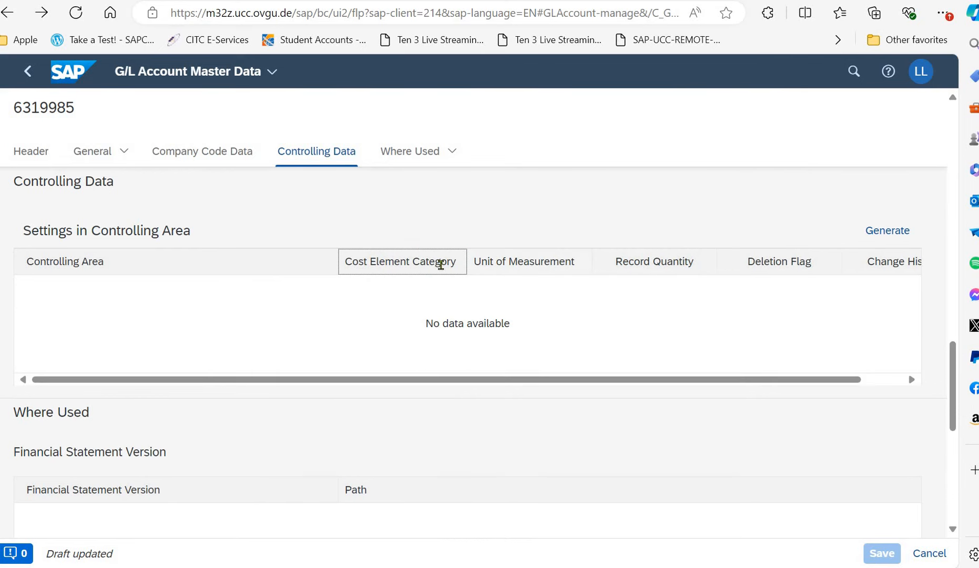
{"action": "left_click", "coordinate": [409, 291]}
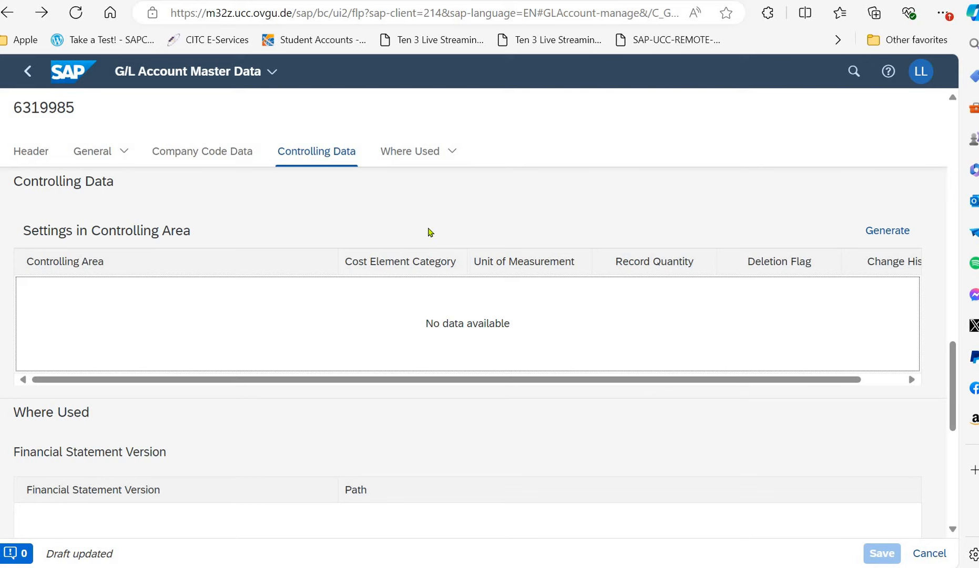
Recheck the US00 assignment's control data, document creation, administration and change history details, and return to the account's master data.
{"action": "scroll", "coordinate": [424, 233], "scroll_direction": "up", "scroll_amount": 4}
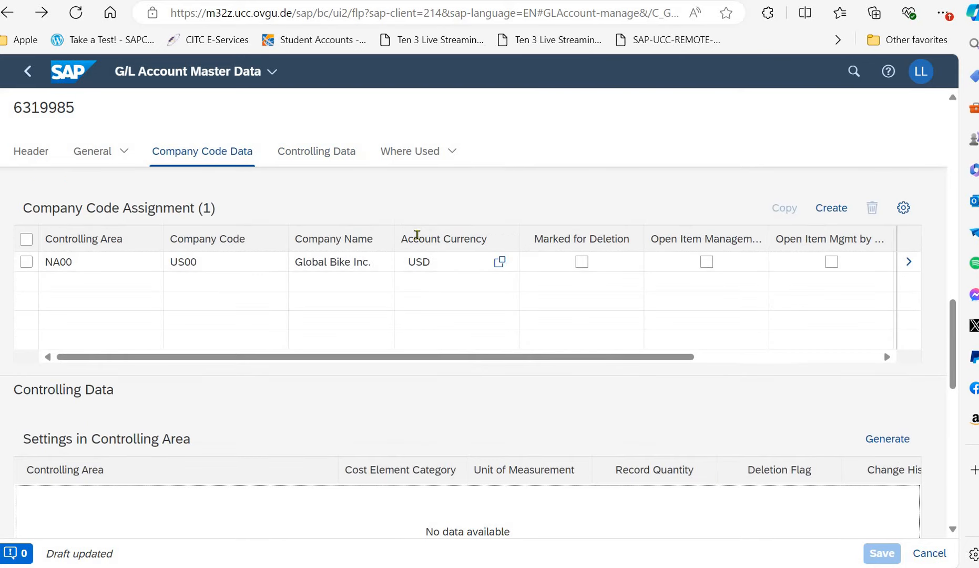
{"action": "left_click", "coordinate": [911, 262]}
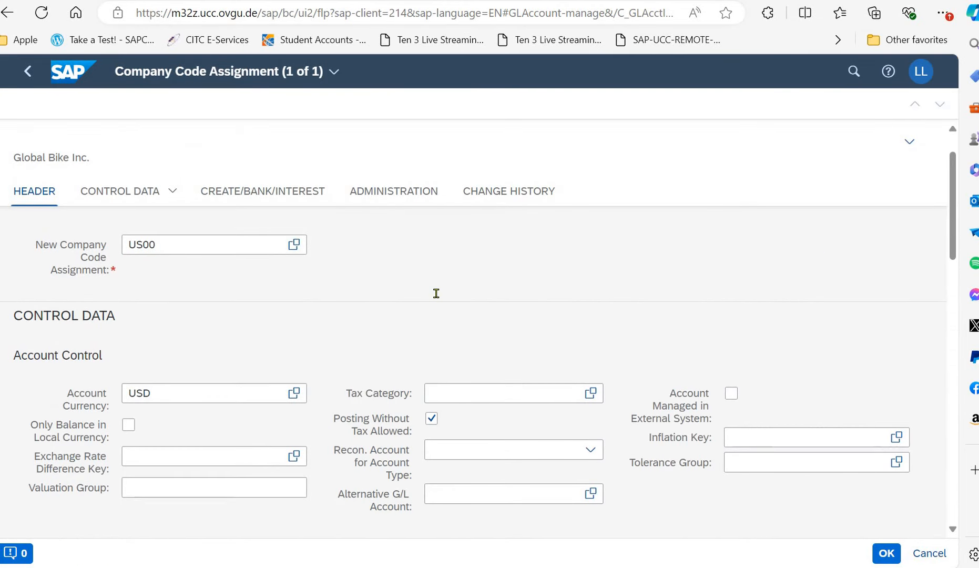
{"action": "scroll", "coordinate": [437, 293], "scroll_direction": "down", "scroll_amount": 4}
{"action": "scroll", "coordinate": [437, 298], "scroll_direction": "down", "scroll_amount": 4}
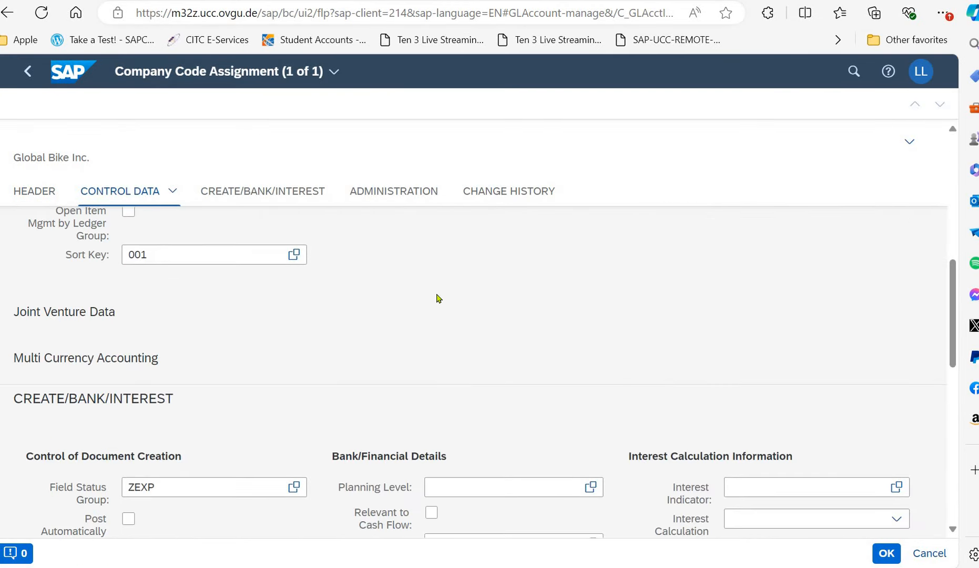
{"action": "scroll", "coordinate": [437, 298], "scroll_direction": "down", "scroll_amount": 7}
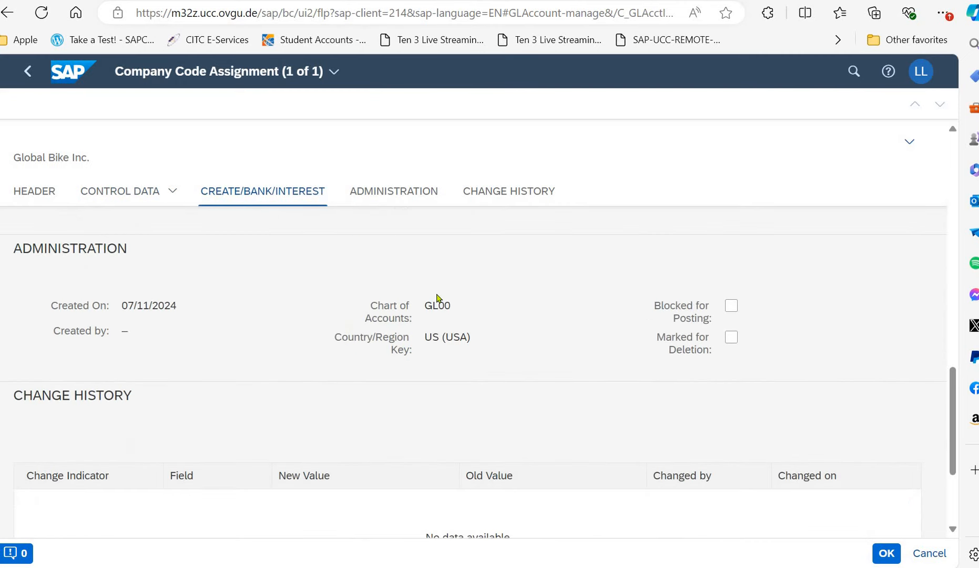
{"action": "scroll", "coordinate": [436, 298], "scroll_direction": "down", "scroll_amount": 3}
{"action": "scroll", "coordinate": [436, 298], "scroll_direction": "up", "scroll_amount": 14}
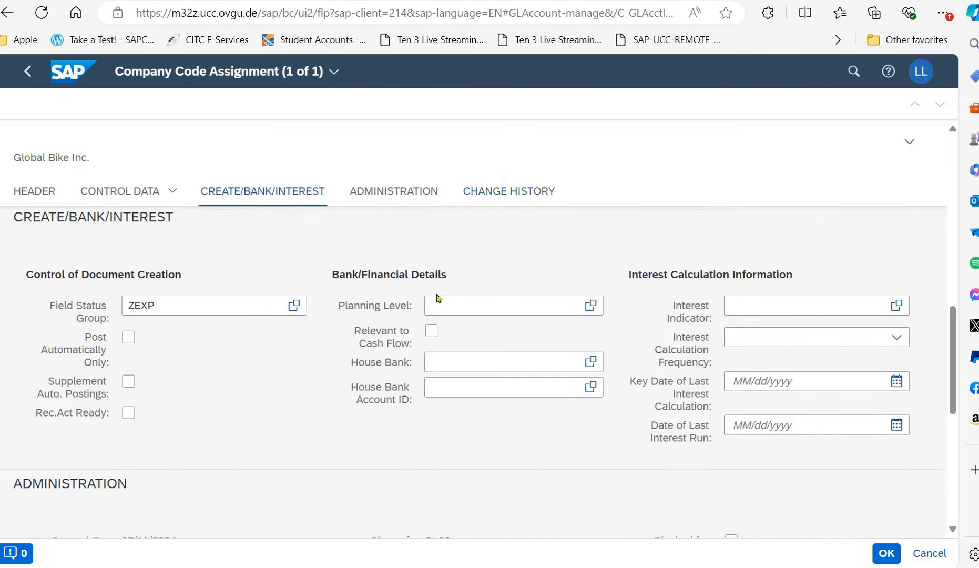
{"action": "scroll", "coordinate": [437, 298], "scroll_direction": "down", "scroll_amount": 3}
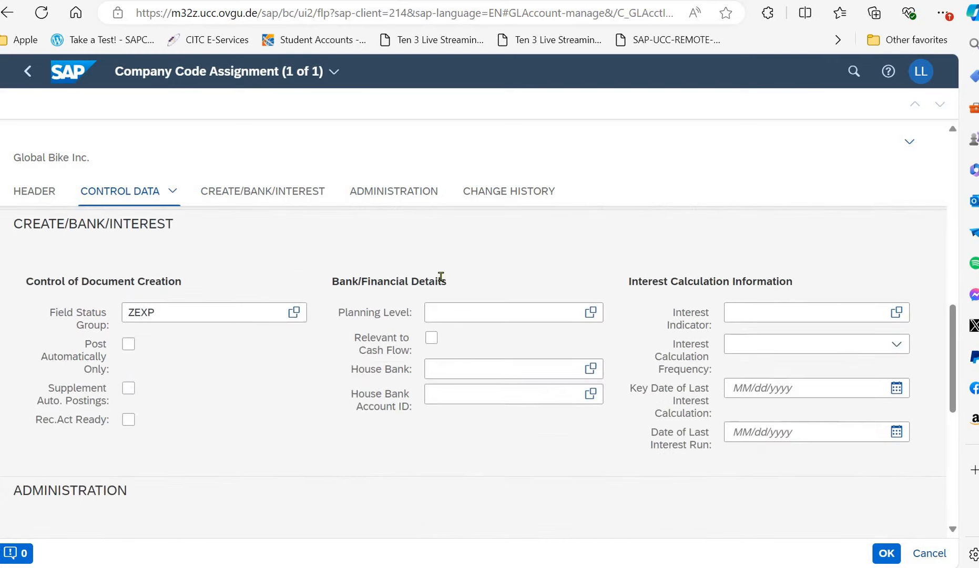
{"action": "scroll", "coordinate": [452, 256], "scroll_direction": "up", "scroll_amount": 4}
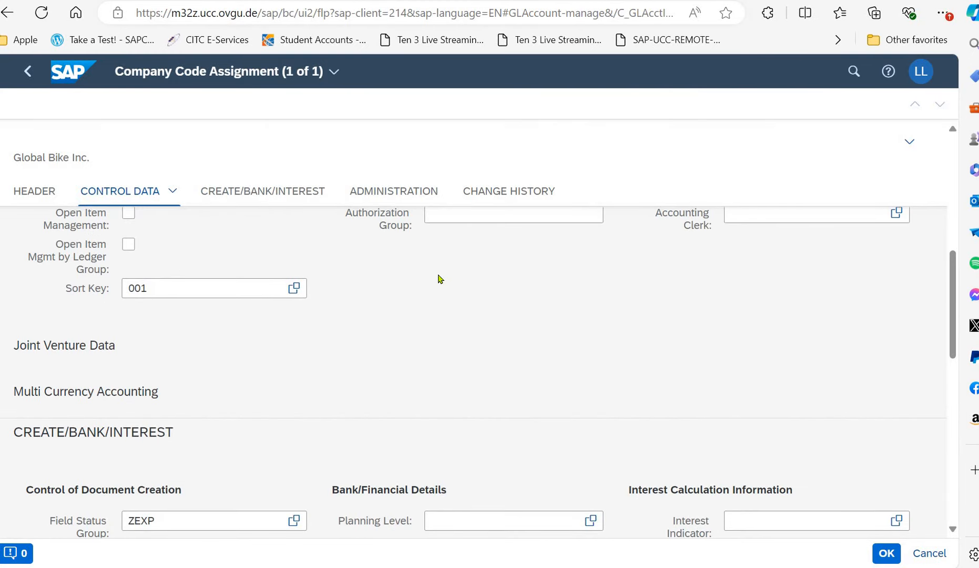
{"action": "scroll", "coordinate": [438, 273], "scroll_direction": "up", "scroll_amount": 4}
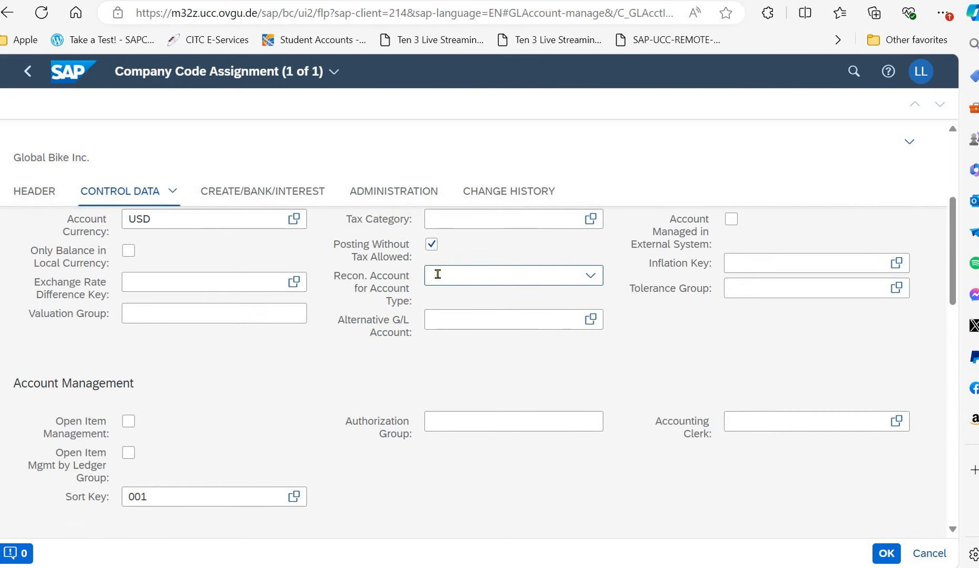
{"action": "scroll", "coordinate": [440, 276], "scroll_direction": "up", "scroll_amount": 4}
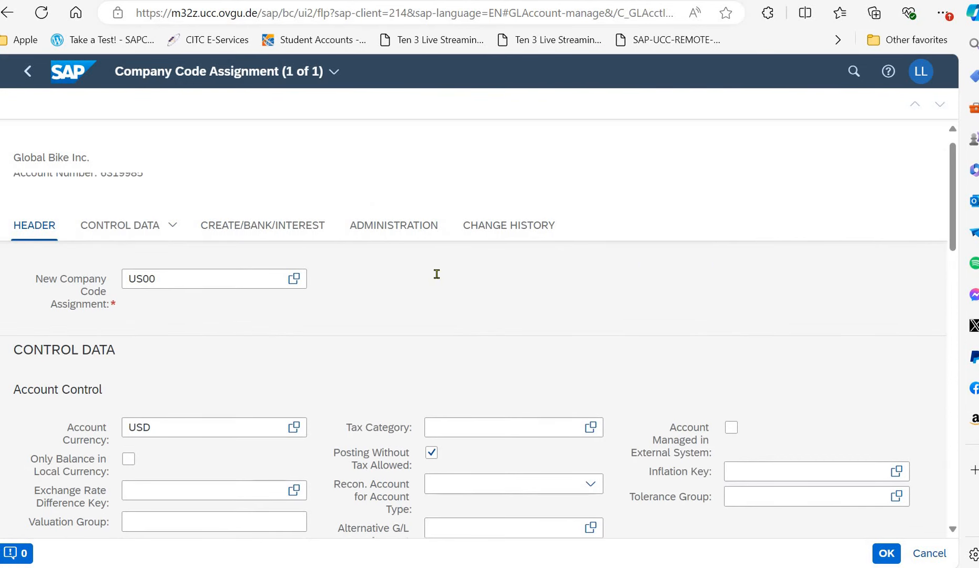
{"action": "scroll", "coordinate": [437, 276], "scroll_direction": "down", "scroll_amount": 4}
{"action": "scroll", "coordinate": [426, 284], "scroll_direction": "up", "scroll_amount": 4}
{"action": "left_click", "coordinate": [27, 71]}
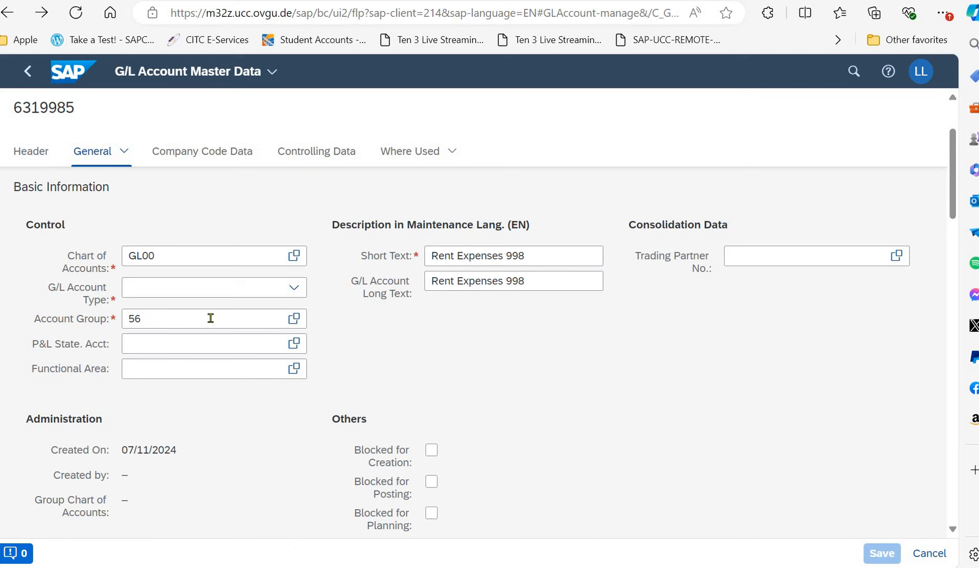
Set the rent expenses account's G/L account type to Primary Costs or Revenue.
{"action": "left_click", "coordinate": [293, 290]}
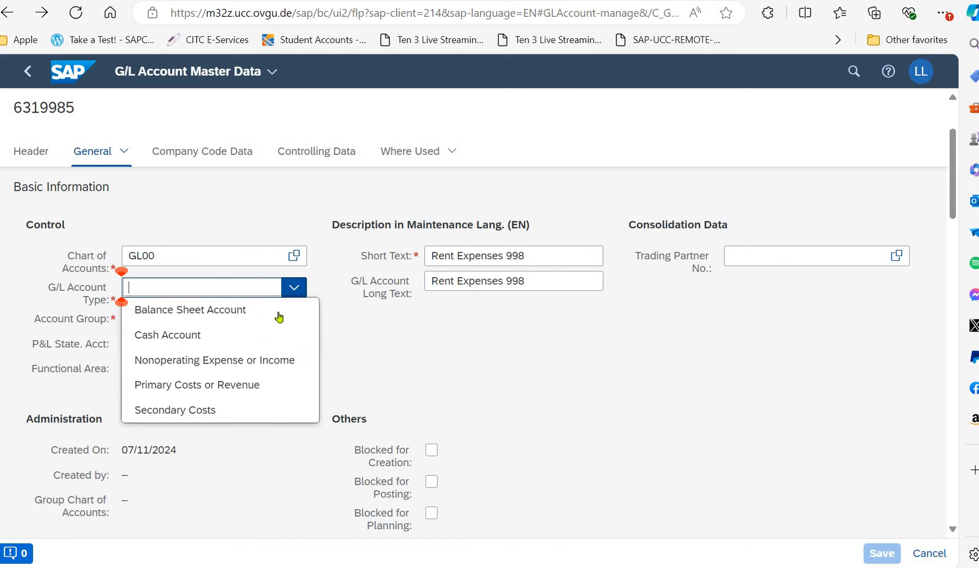
{"action": "left_click", "coordinate": [267, 386]}
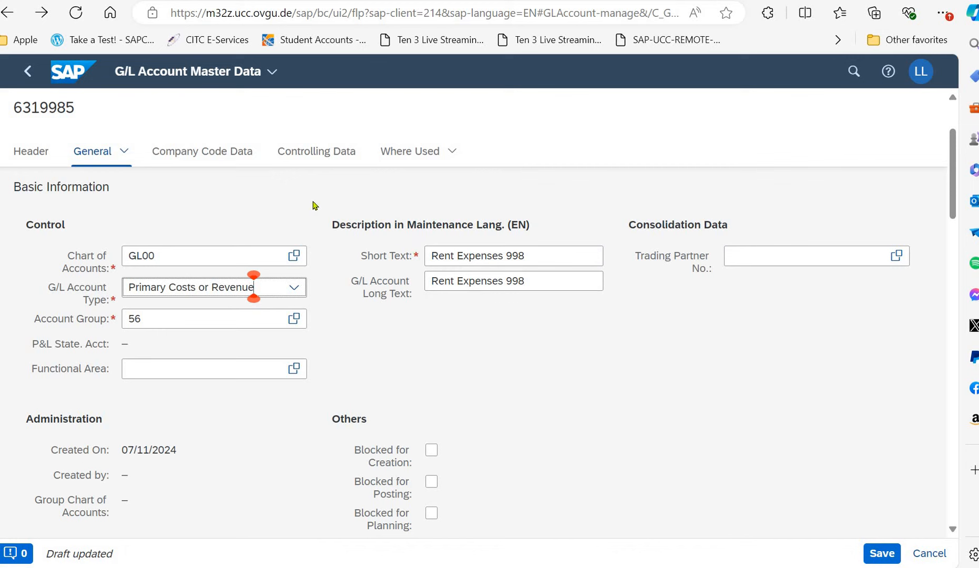
Set the cost element category for controlling area NA00 to 01 in the rent expenses account and save the account.
{"action": "left_click", "coordinate": [225, 154]}
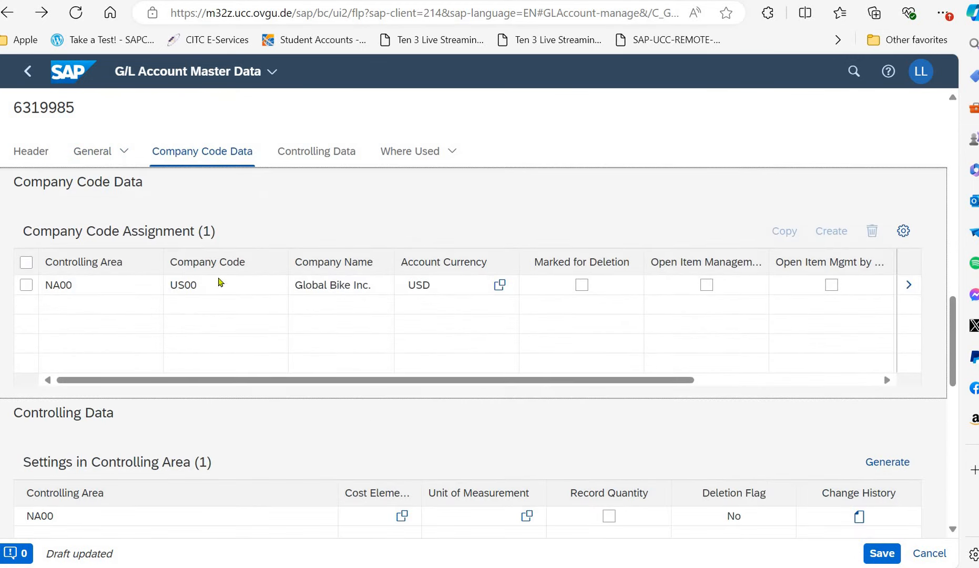
{"action": "left_click", "coordinate": [447, 289]}
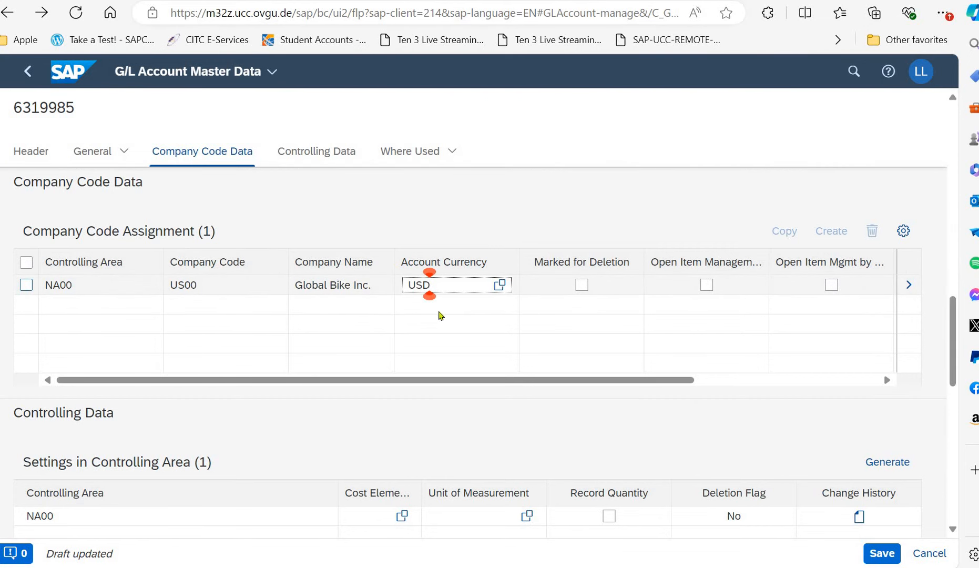
{"action": "scroll", "coordinate": [285, 346], "scroll_direction": "down", "scroll_amount": 4}
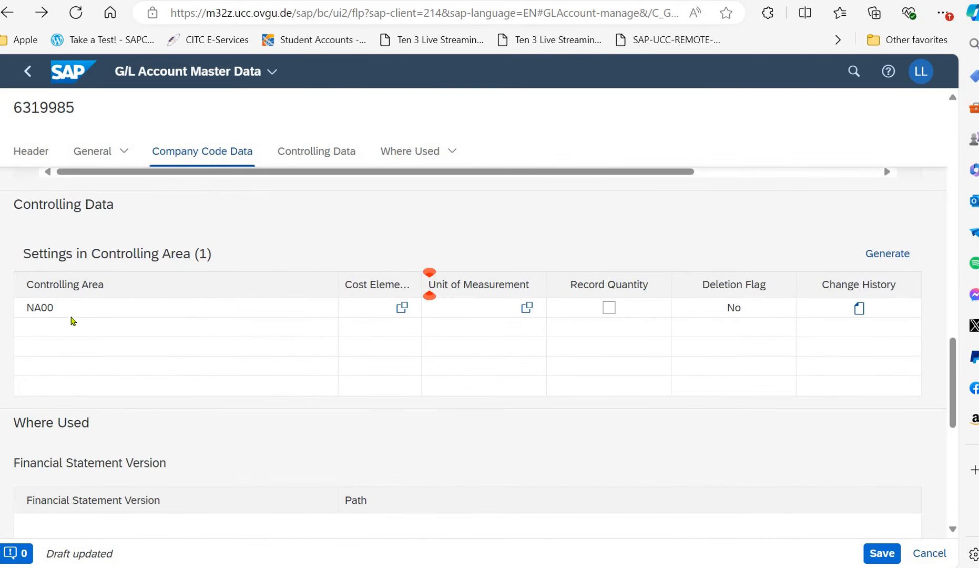
{"action": "left_click", "coordinate": [363, 307]}
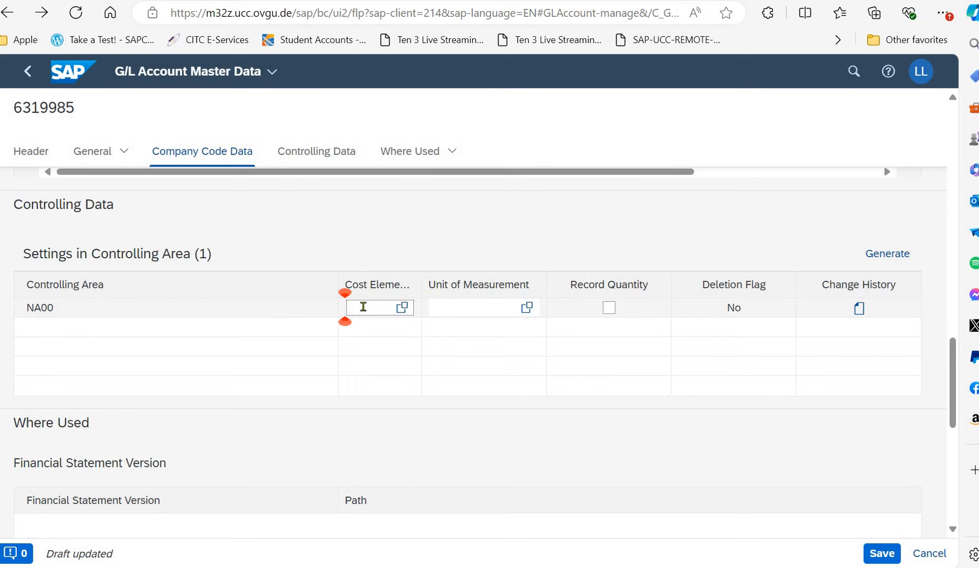
{"action": "type", "text": "01"}
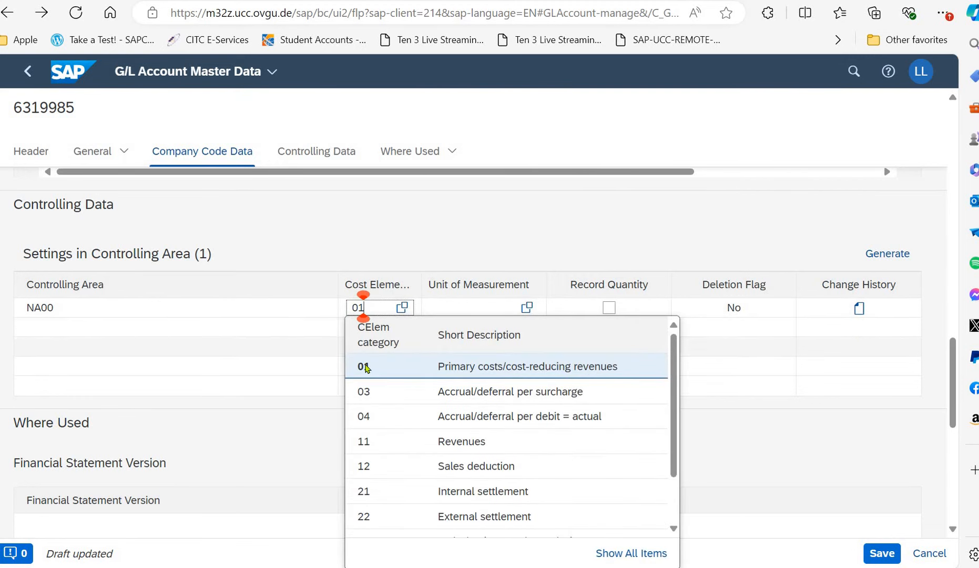
{"action": "left_click", "coordinate": [426, 377]}
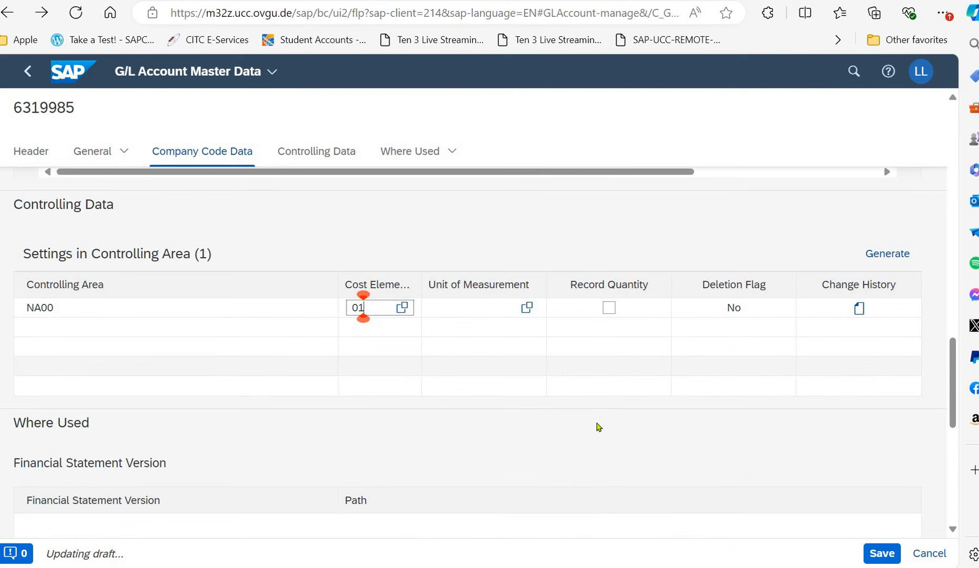
{"action": "left_click", "coordinate": [615, 457]}
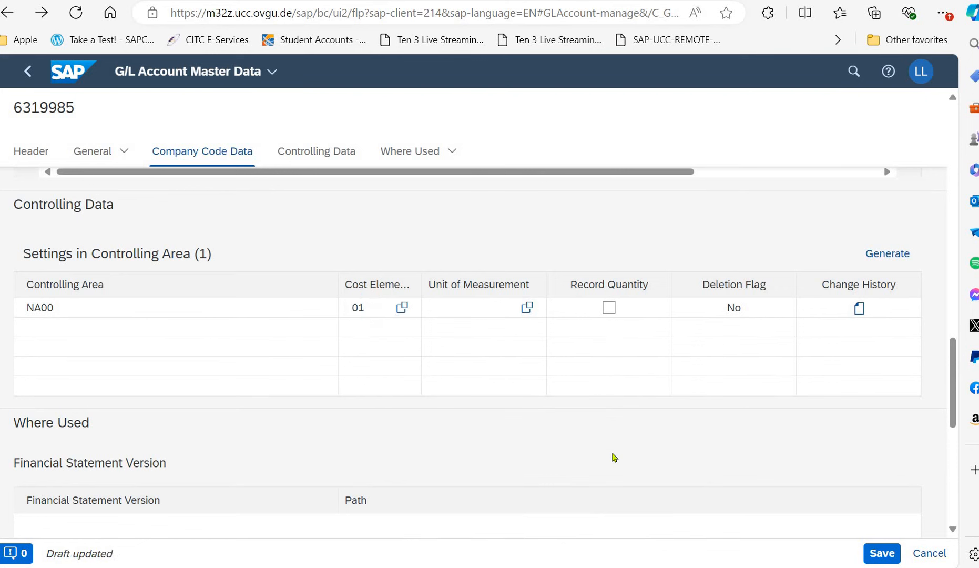
{"action": "left_click", "coordinate": [871, 557]}
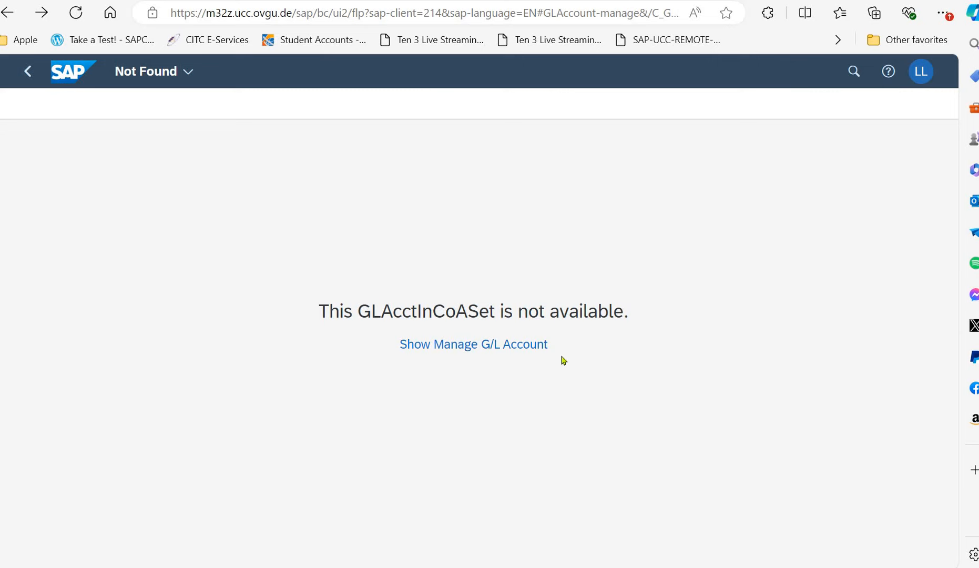
Go back from the G/L account list to the rent expenses draft, review its messages and try to save it again.
{"action": "left_click", "coordinate": [523, 344]}
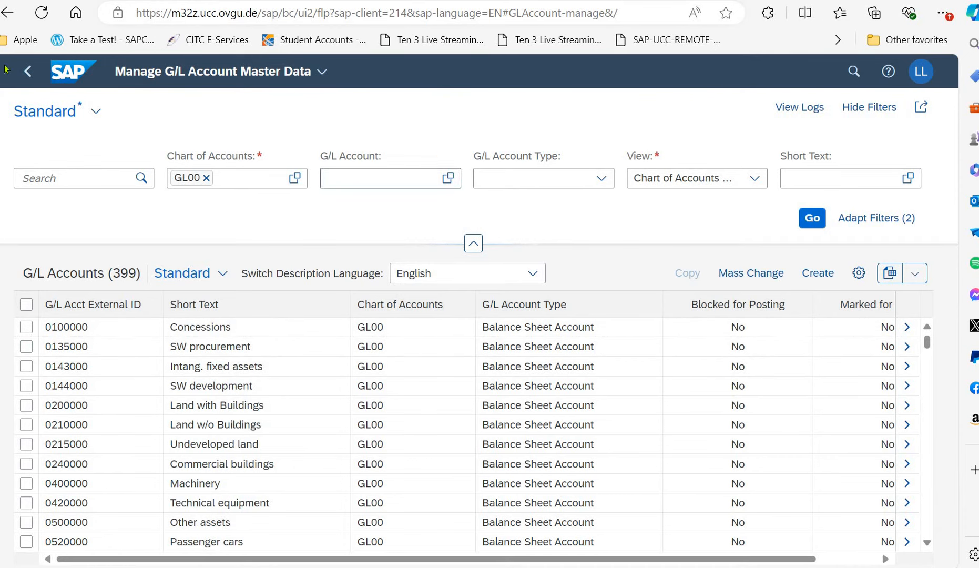
{"action": "key", "text": "alt+Left"}
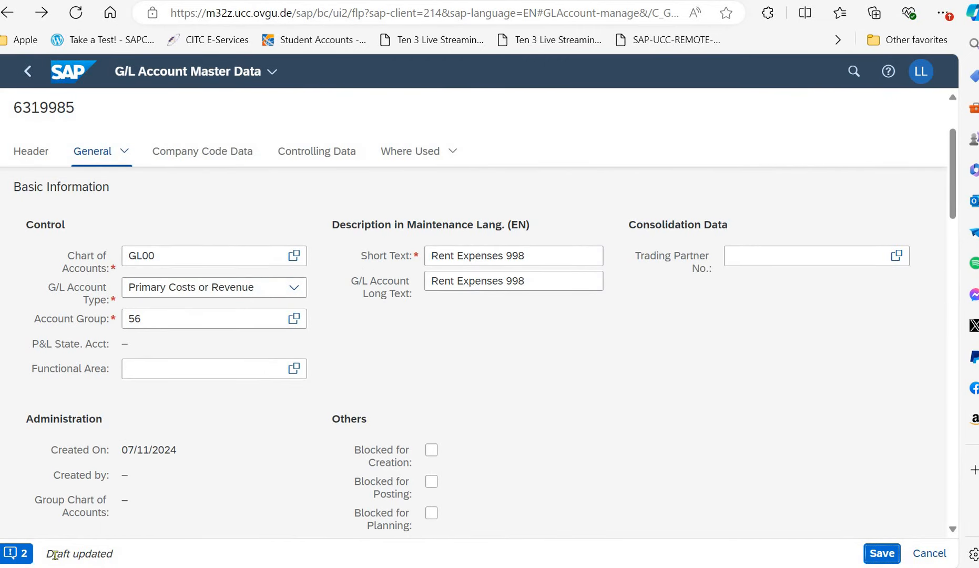
{"action": "left_click", "coordinate": [17, 553]}
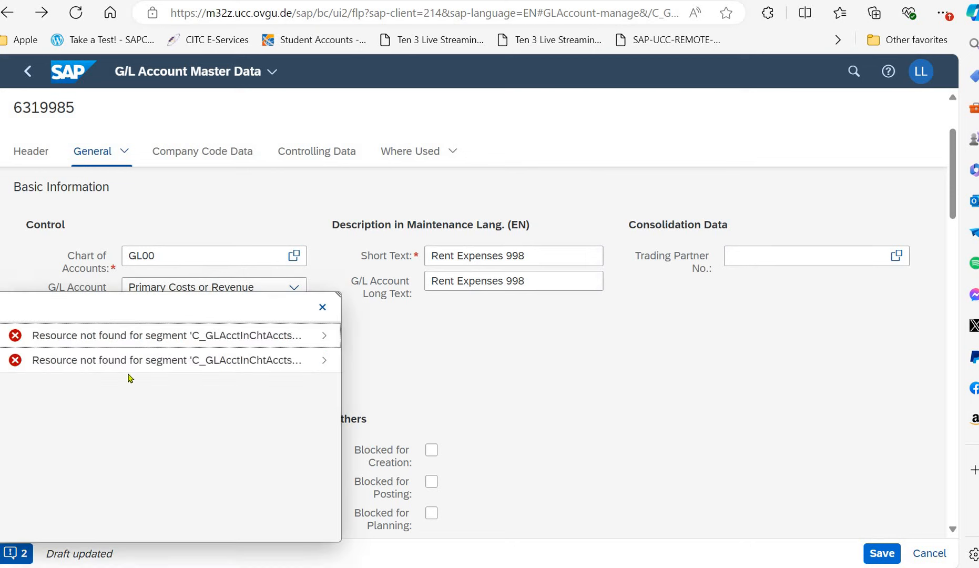
{"action": "left_click", "coordinate": [323, 308]}
{"action": "left_click", "coordinate": [882, 552]}
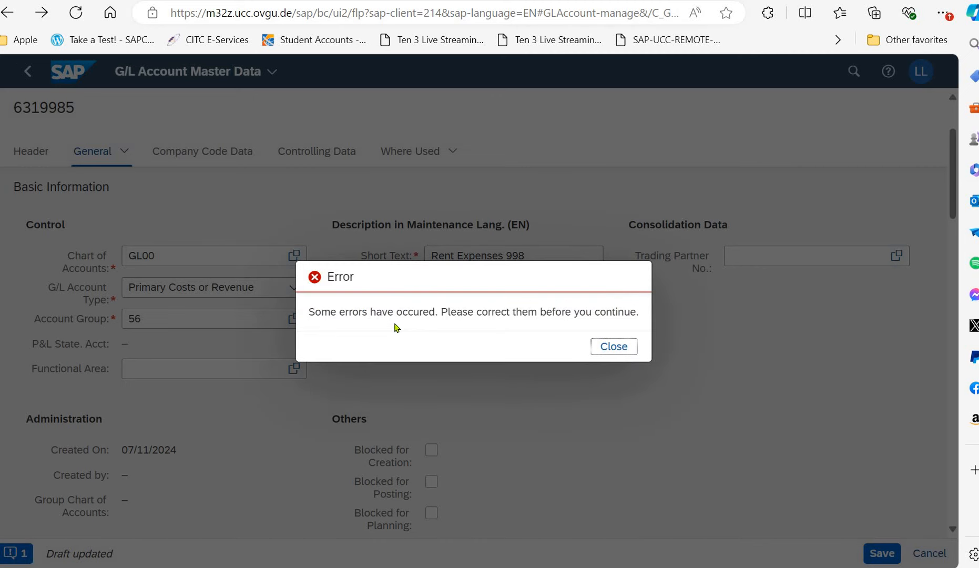
{"action": "left_click", "coordinate": [611, 348]}
Examine the rent expenses account's general information, translation, change history, company code assignment and controlling area settings for the cause of the save error.
{"action": "scroll", "coordinate": [187, 468], "scroll_direction": "down", "scroll_amount": 15}
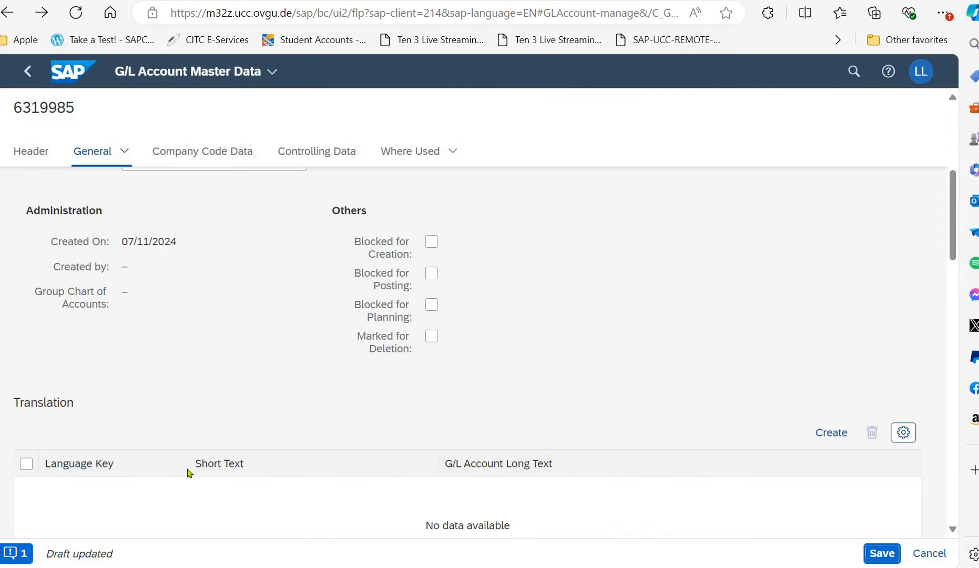
{"action": "scroll", "coordinate": [188, 470], "scroll_direction": "up", "scroll_amount": 4}
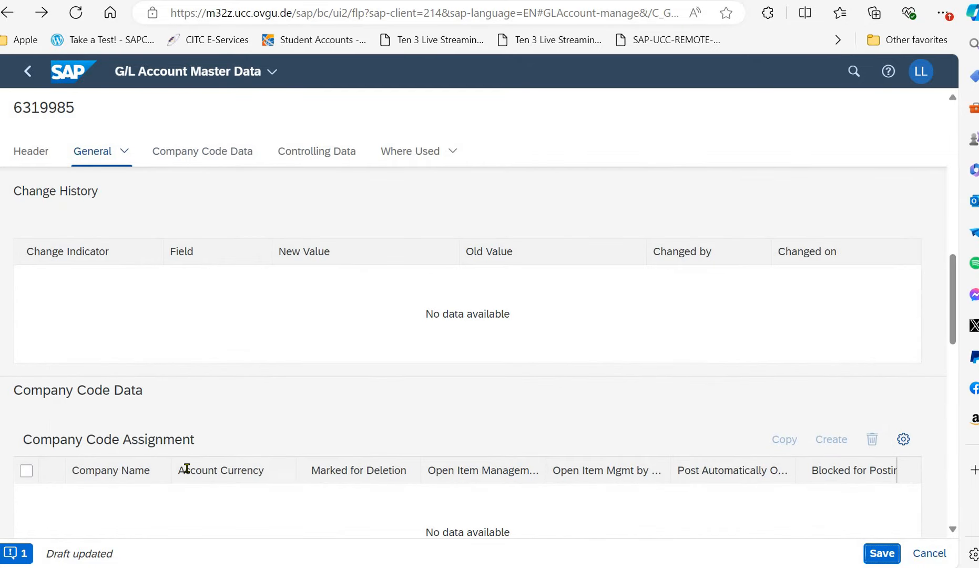
{"action": "scroll", "coordinate": [187, 468], "scroll_direction": "up", "scroll_amount": 4}
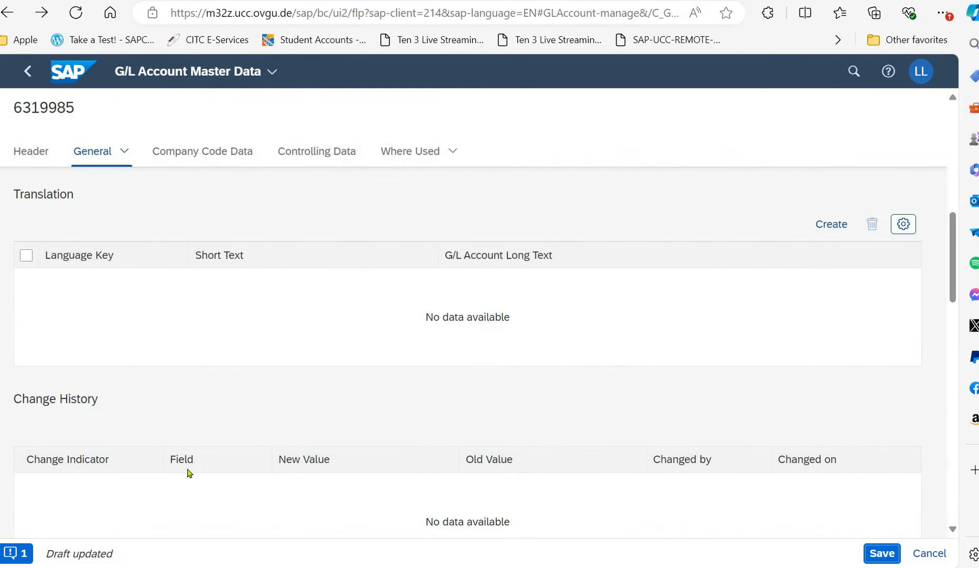
{"action": "scroll", "coordinate": [186, 468], "scroll_direction": "up", "scroll_amount": 4}
{"action": "scroll", "coordinate": [187, 468], "scroll_direction": "up", "scroll_amount": 5}
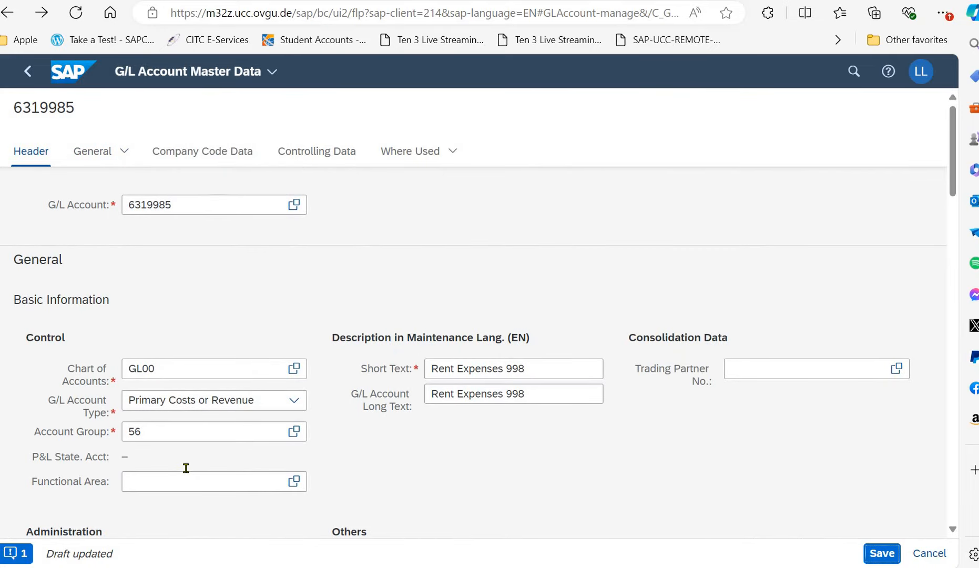
{"action": "scroll", "coordinate": [188, 471], "scroll_direction": "down", "scroll_amount": 8}
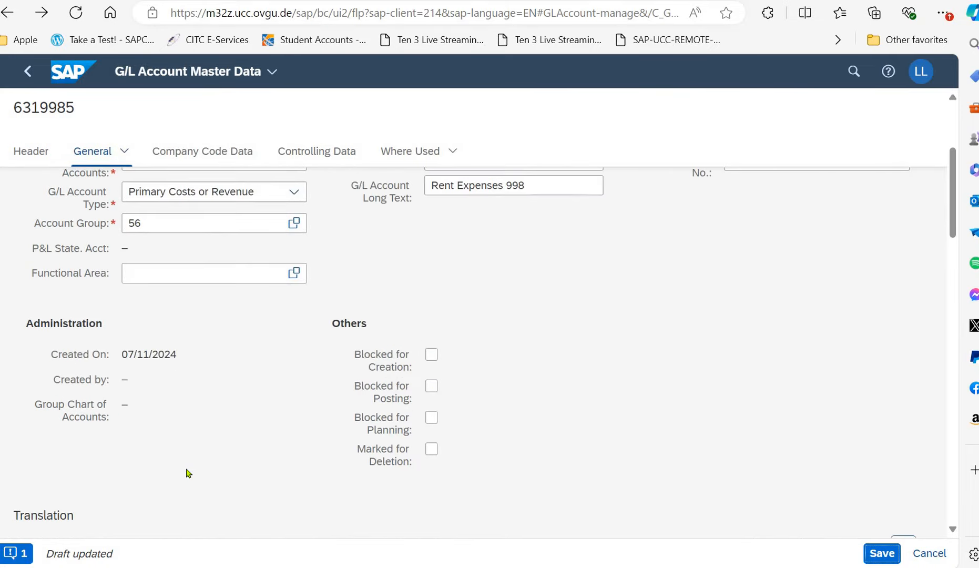
{"action": "left_click", "coordinate": [234, 153]}
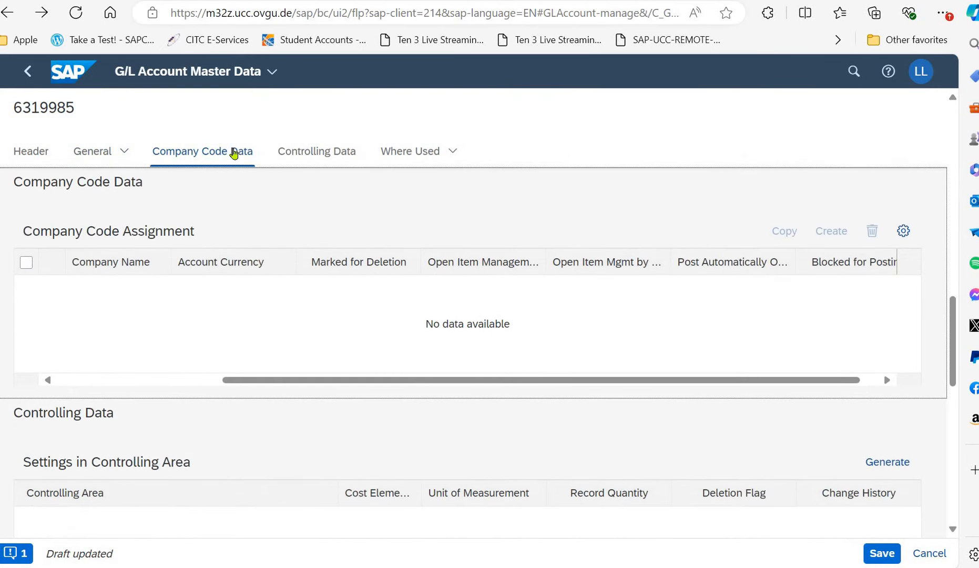
{"action": "scroll", "coordinate": [156, 396], "scroll_direction": "down", "scroll_amount": 4}
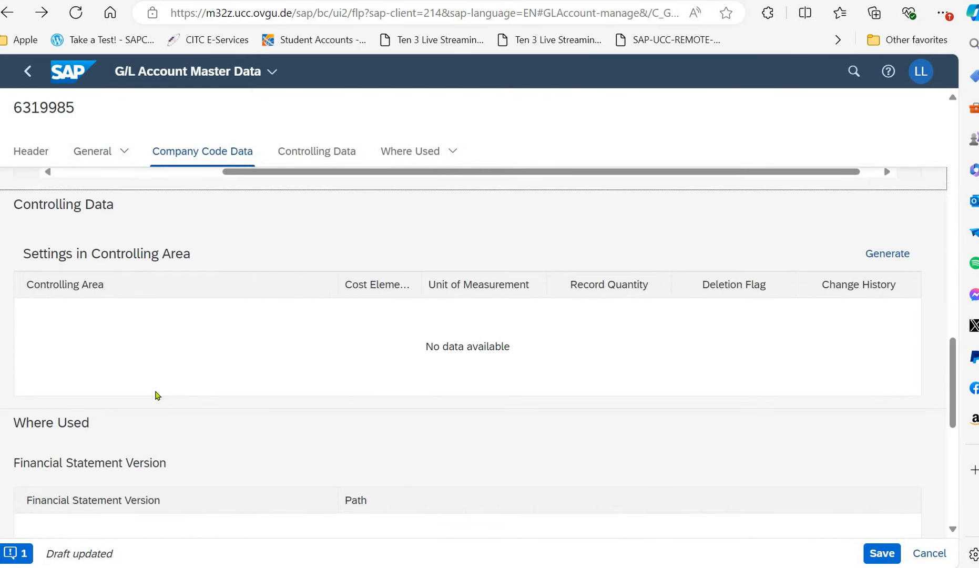
{"action": "scroll", "coordinate": [155, 393], "scroll_direction": "up", "scroll_amount": 4}
{"action": "scroll", "coordinate": [156, 393], "scroll_direction": "up", "scroll_amount": 6}
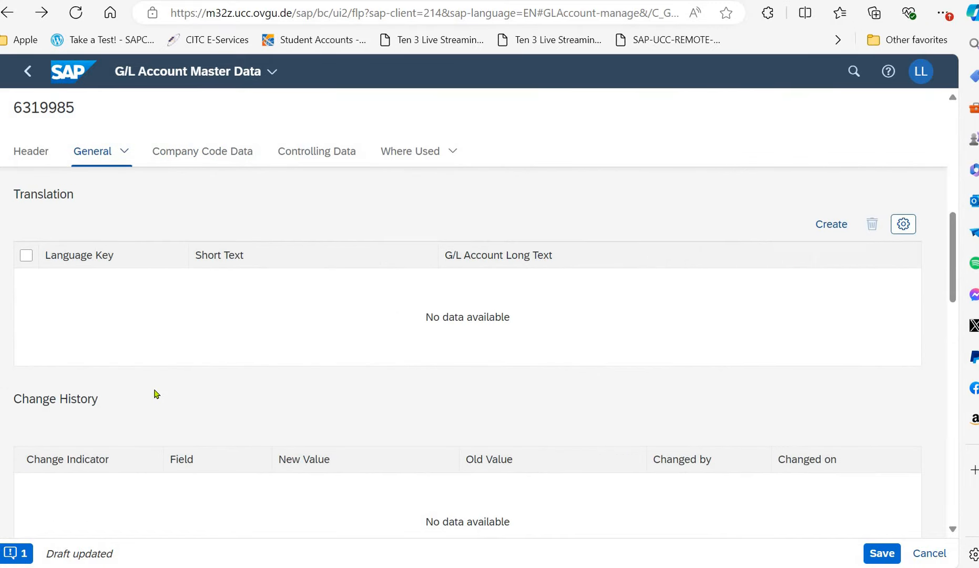
{"action": "scroll", "coordinate": [157, 397], "scroll_direction": "down", "scroll_amount": 3}
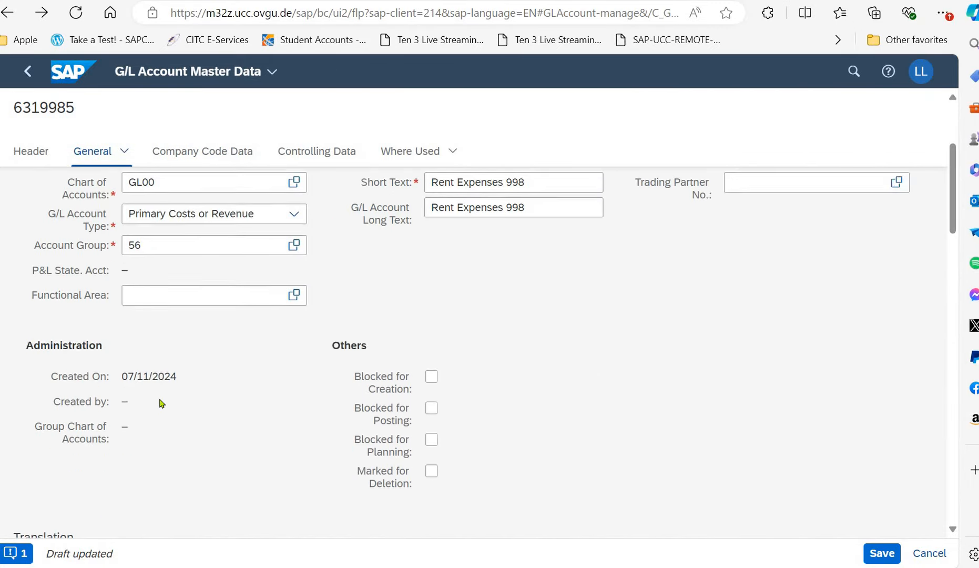
Review the rent expenses draft's error message and retry saving the account.
{"action": "left_click", "coordinate": [30, 554]}
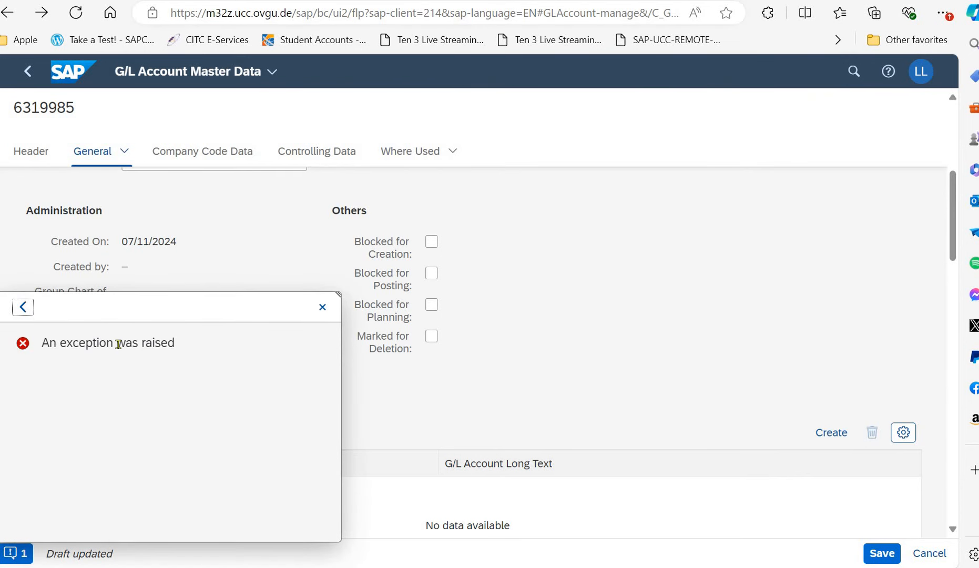
{"action": "left_click", "coordinate": [321, 307]}
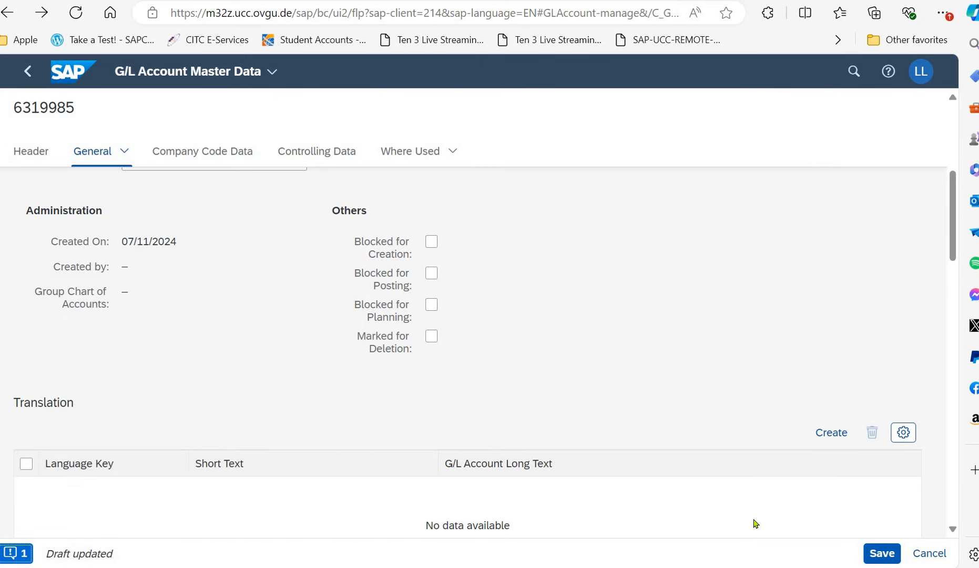
{"action": "key", "text": "ctrl+s"}
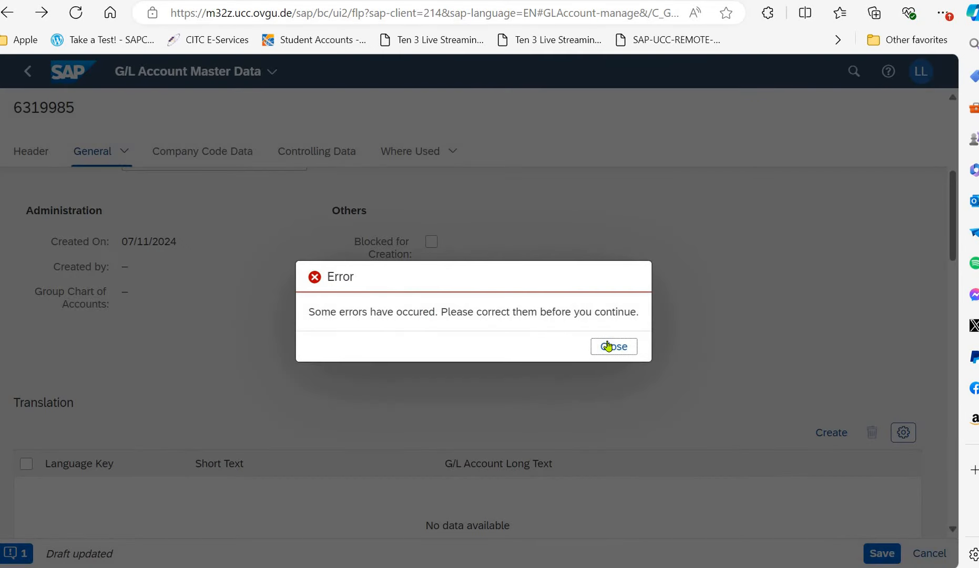
{"action": "left_click", "coordinate": [609, 346]}
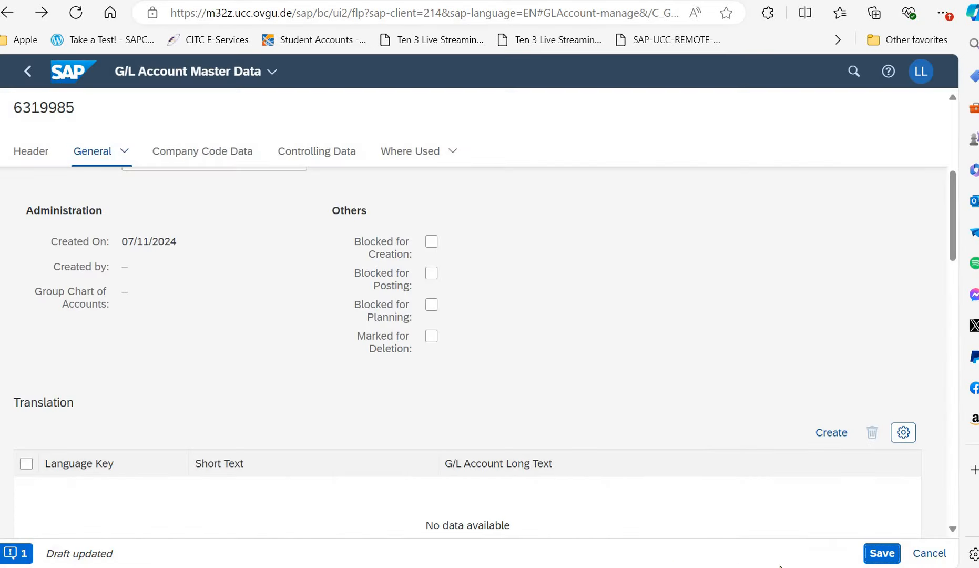
{"action": "left_click", "coordinate": [877, 554]}
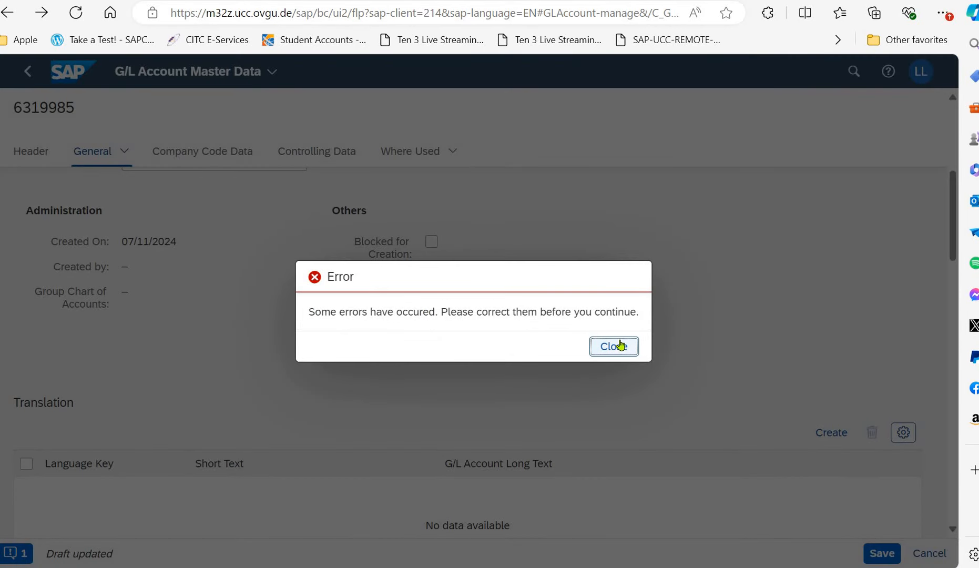
{"action": "left_click", "coordinate": [618, 345]}
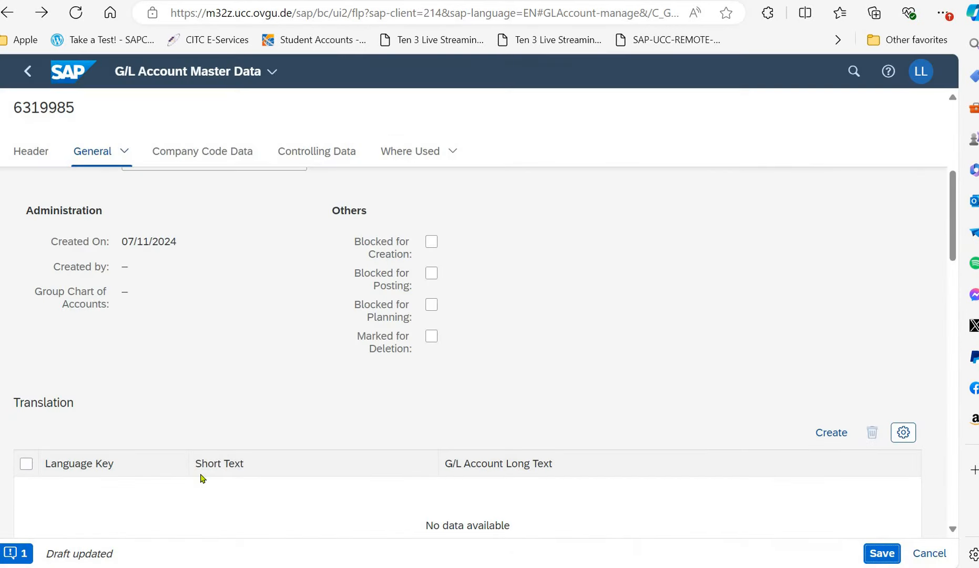
Recheck the account's company code and controlling data, and cancel the rent expenses draft to return to the home page.
{"action": "scroll", "coordinate": [202, 478], "scroll_direction": "down", "scroll_amount": 4}
{"action": "scroll", "coordinate": [198, 472], "scroll_direction": "up", "scroll_amount": 8}
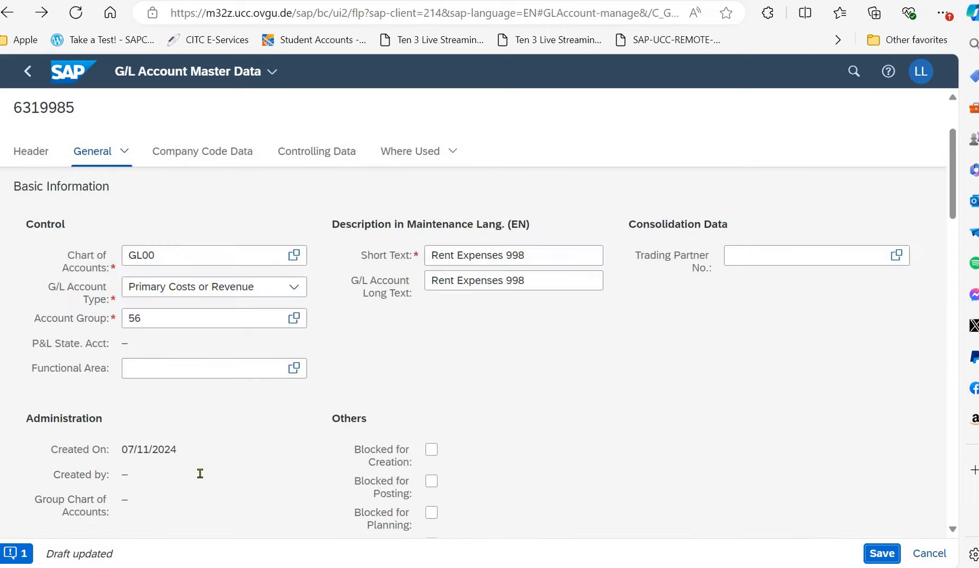
{"action": "left_click", "coordinate": [200, 150]}
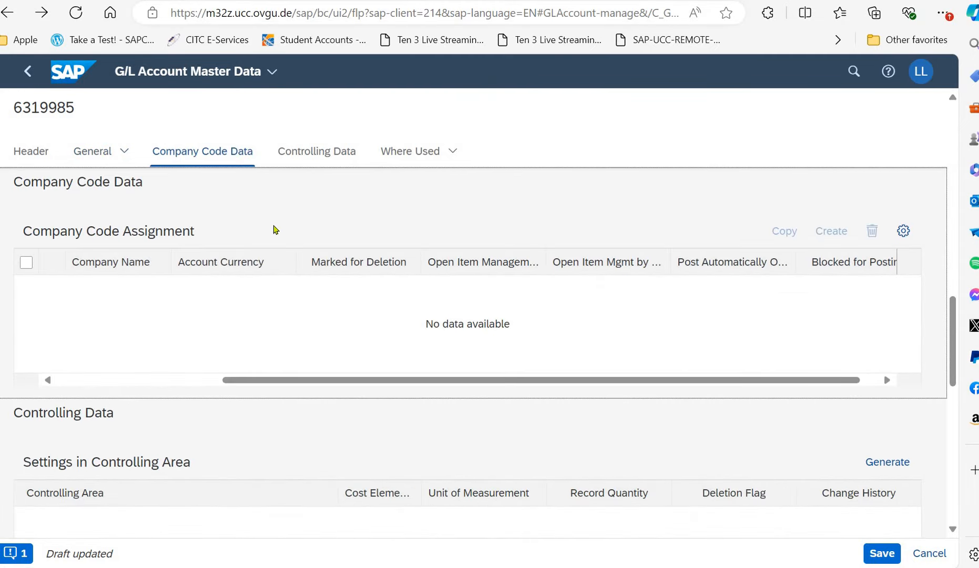
{"action": "left_click", "coordinate": [325, 151]}
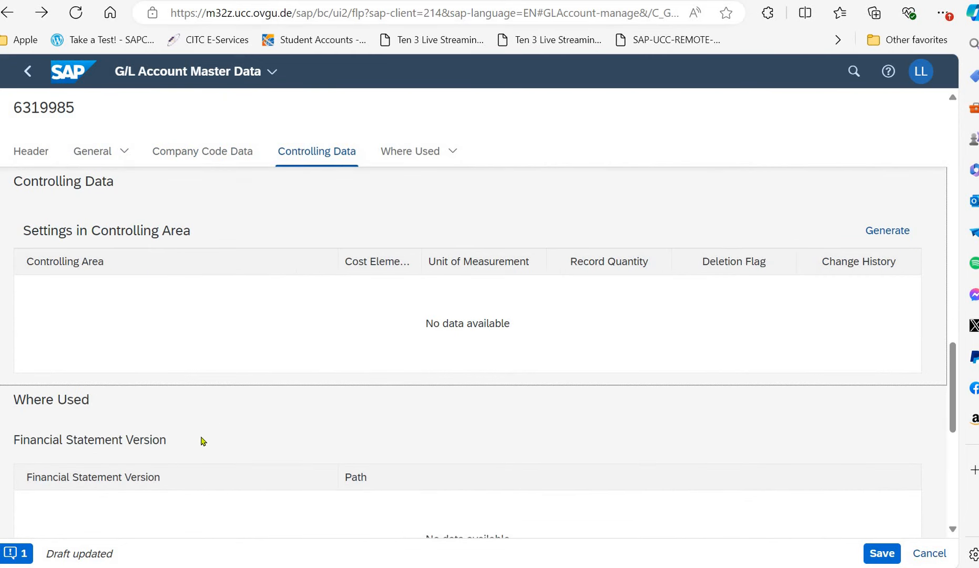
{"action": "left_click", "coordinate": [934, 553]}
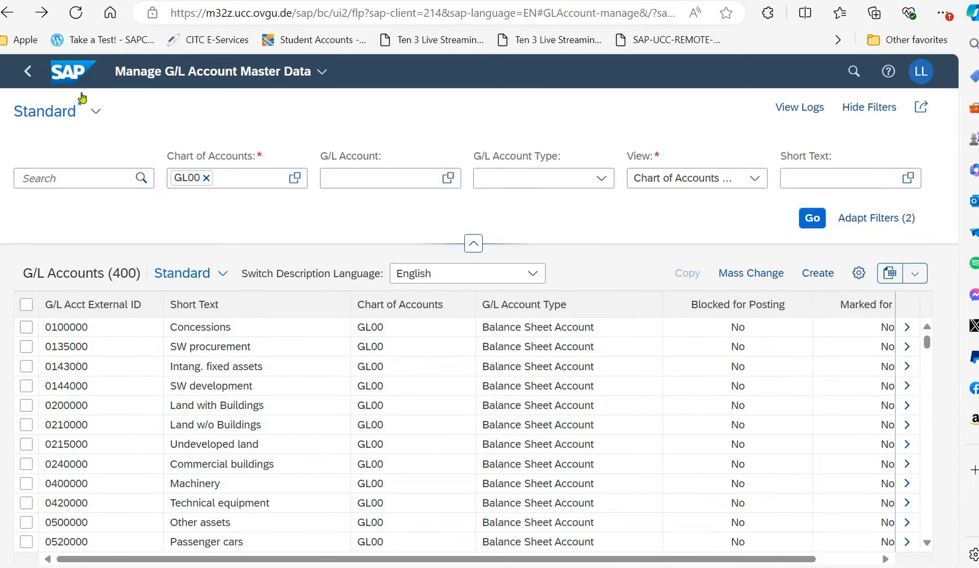
{"action": "left_click", "coordinate": [28, 74]}
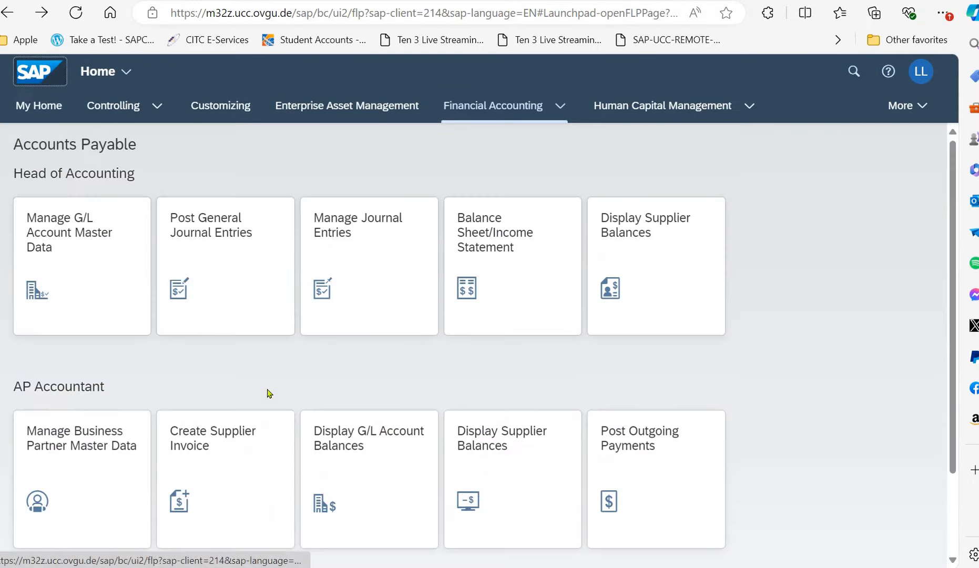
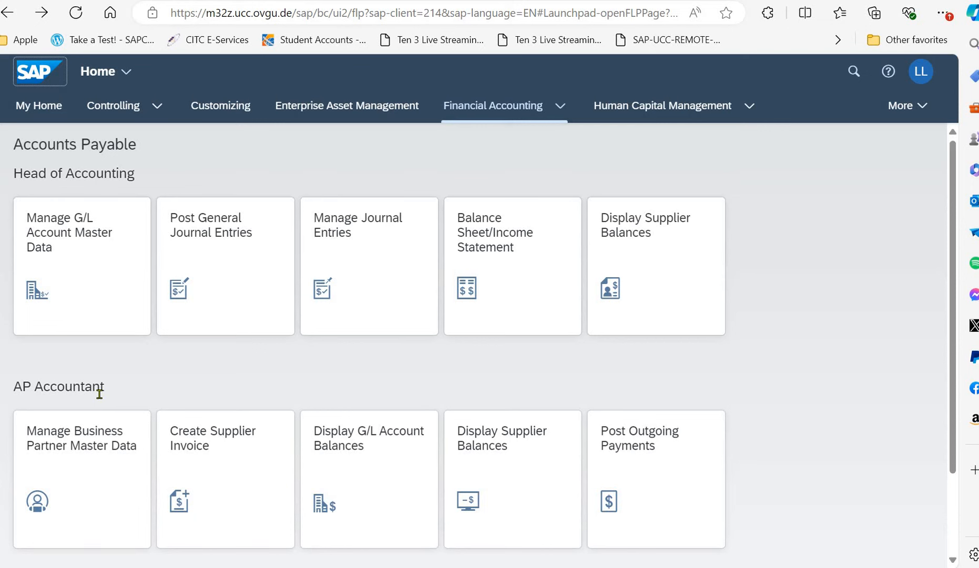
Start a new organization in Manage Business Partner Master Data and assign it the BP role FLVN00 (FI Vendor).
{"action": "left_click", "coordinate": [98, 464]}
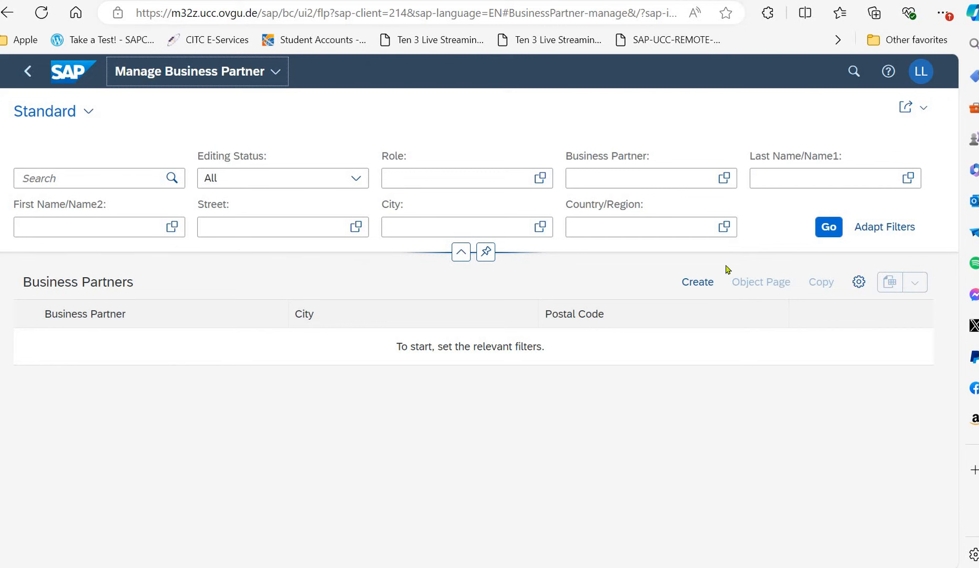
{"action": "left_click", "coordinate": [689, 282]}
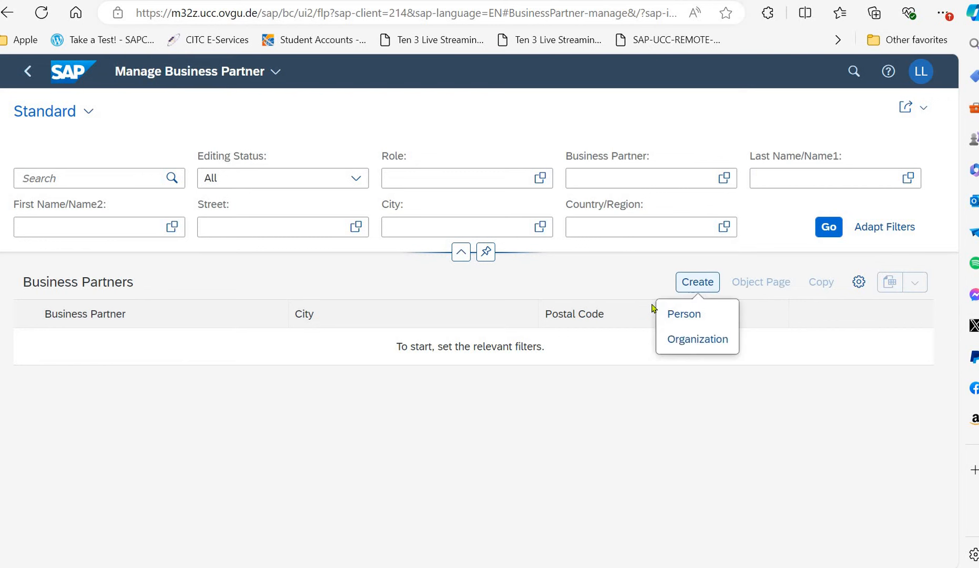
{"action": "left_click", "coordinate": [682, 339]}
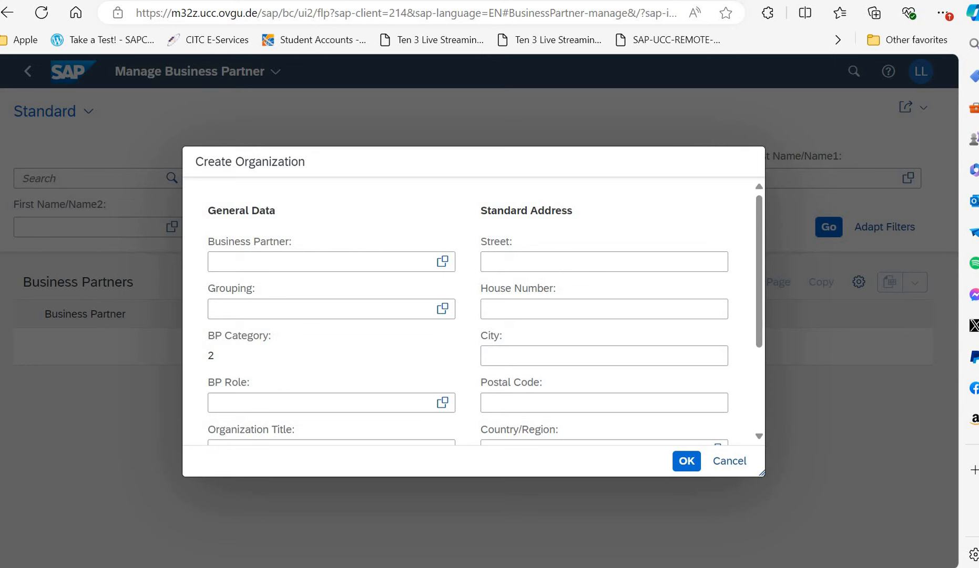
{"action": "left_click", "coordinate": [347, 402]}
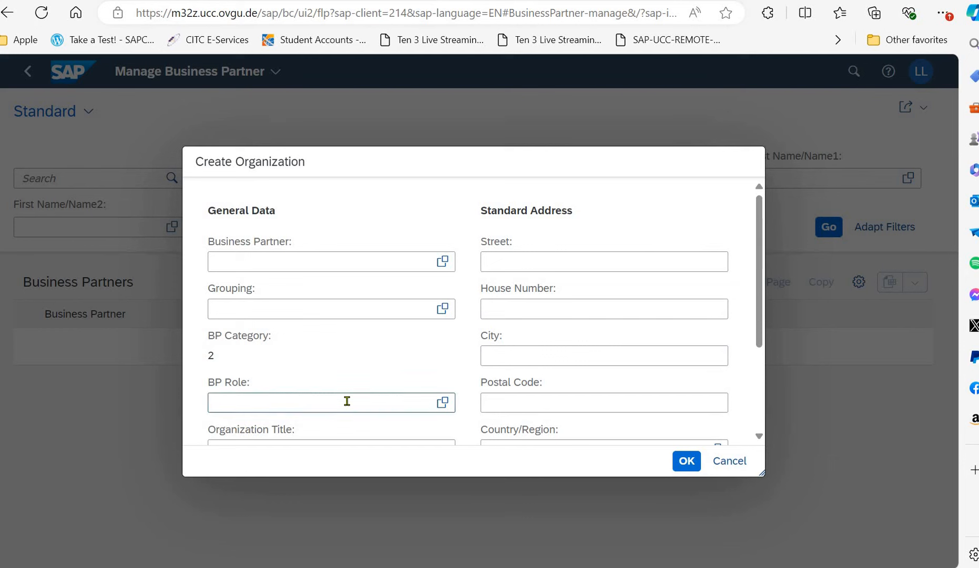
{"action": "type", "text": "FLVN00"}
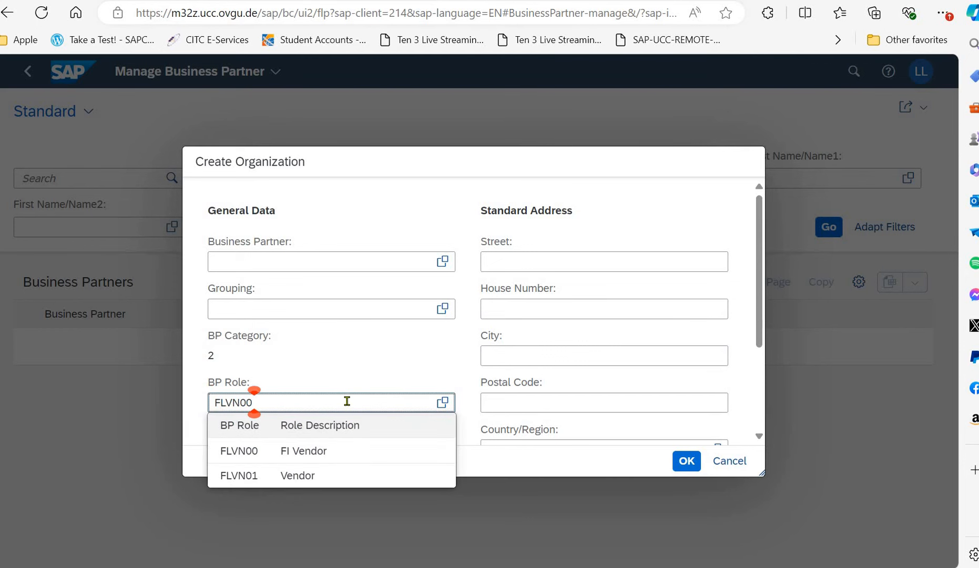
{"action": "key", "text": "BackSpace"}
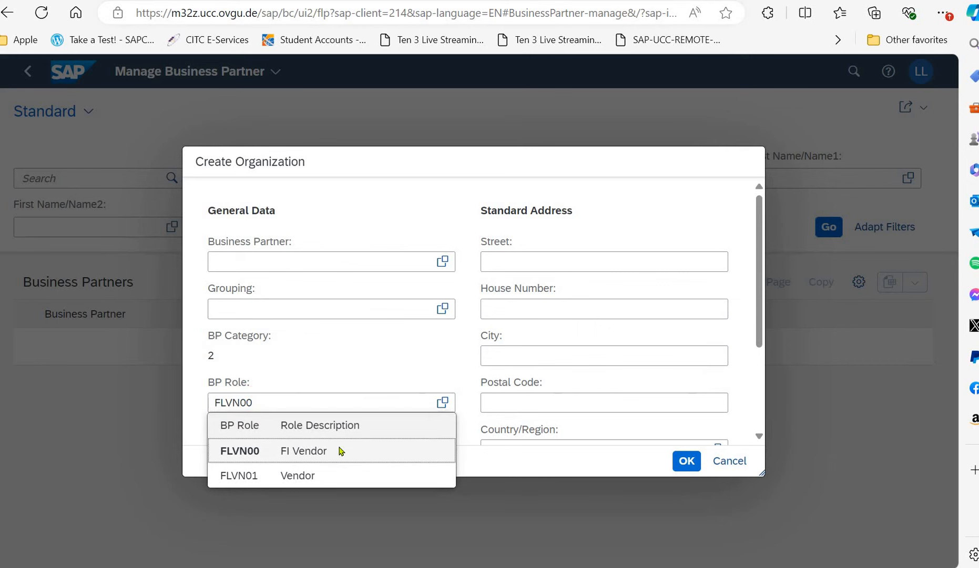
{"action": "left_click", "coordinate": [341, 449]}
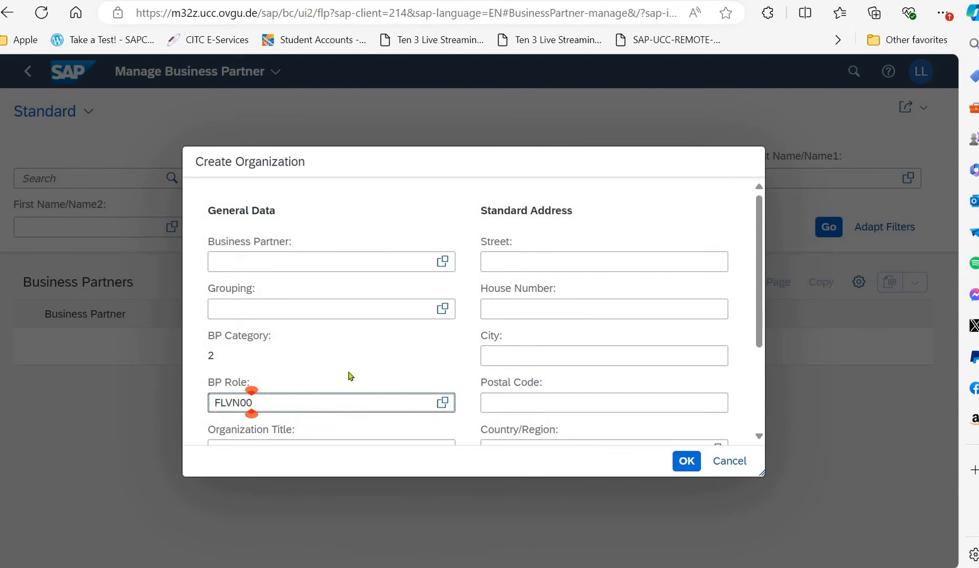
Set the organization title to Company and Name 1 to Cardinal Properties 999.
{"action": "scroll", "coordinate": [363, 342], "scroll_direction": "down", "scroll_amount": 3}
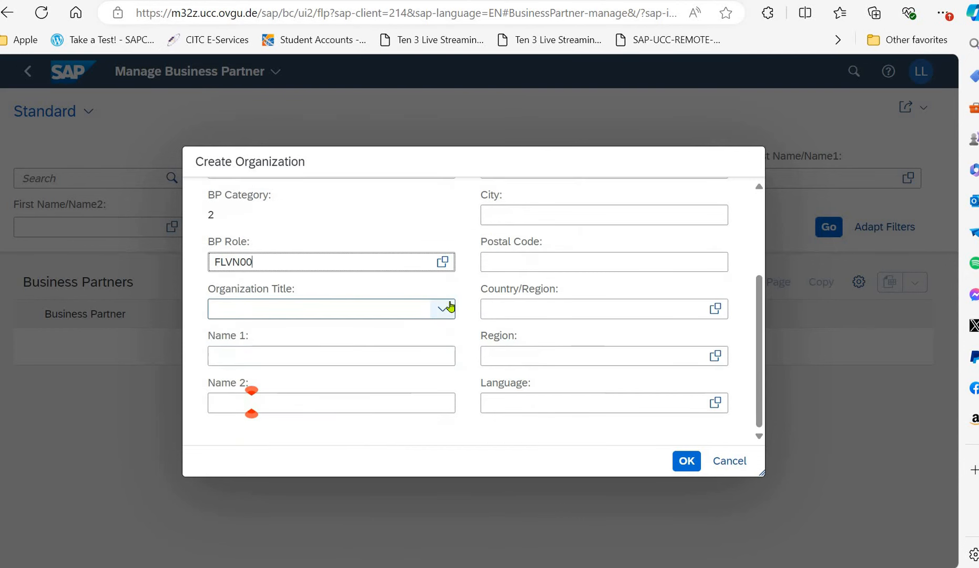
{"action": "left_click", "coordinate": [410, 308]}
{"action": "left_click", "coordinate": [382, 331]}
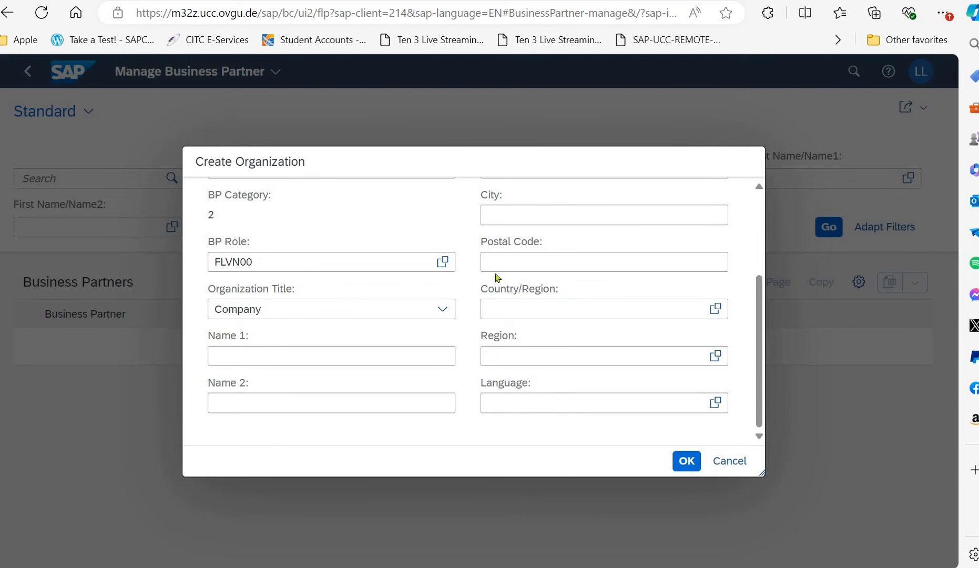
{"action": "left_click", "coordinate": [391, 354]}
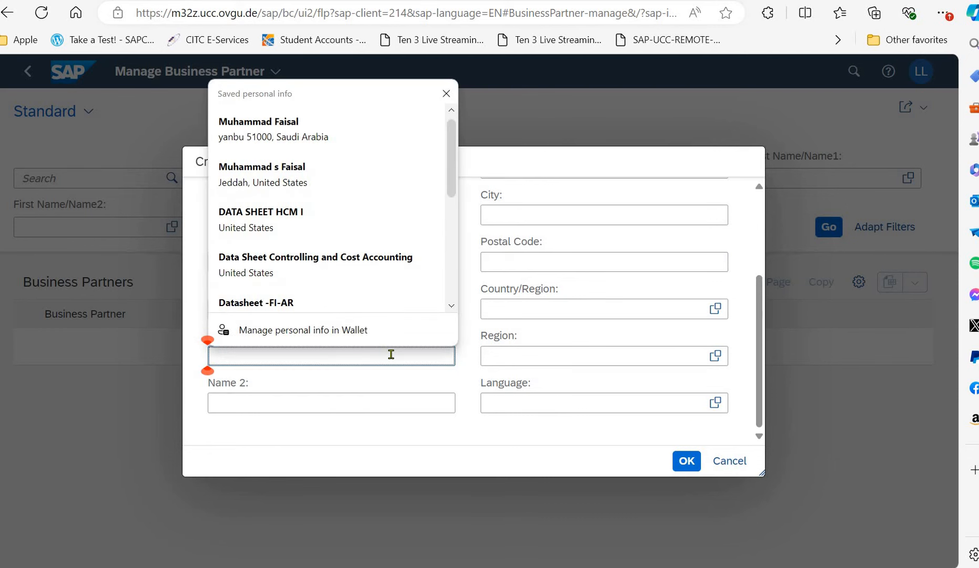
{"action": "type", "text": "Cardinal Properties ###"}
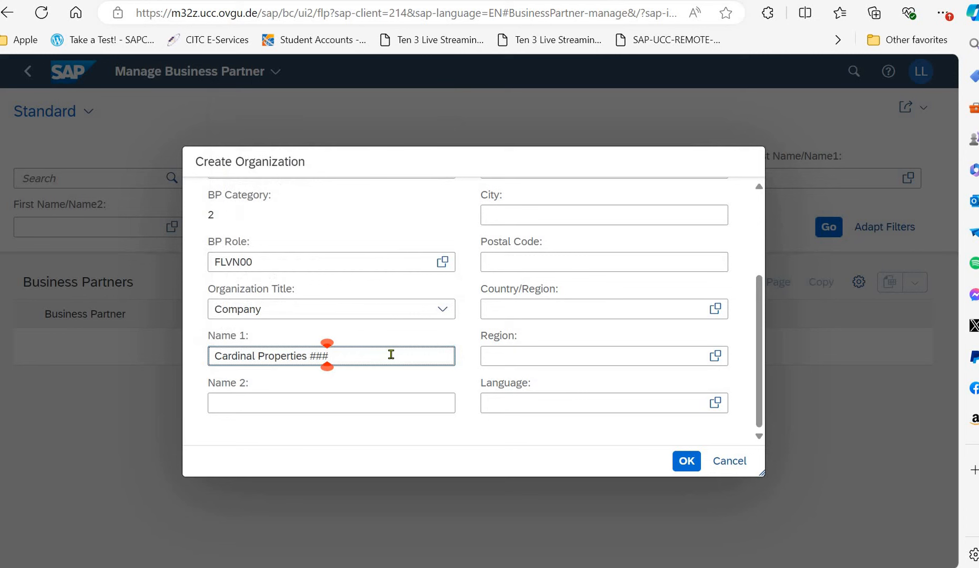
{"action": "key", "text": "BackSpace"}
{"action": "key", "text": "BackSpace"}
{"action": "key", "text": "BackSpace"}
{"action": "type", "text": "999"}
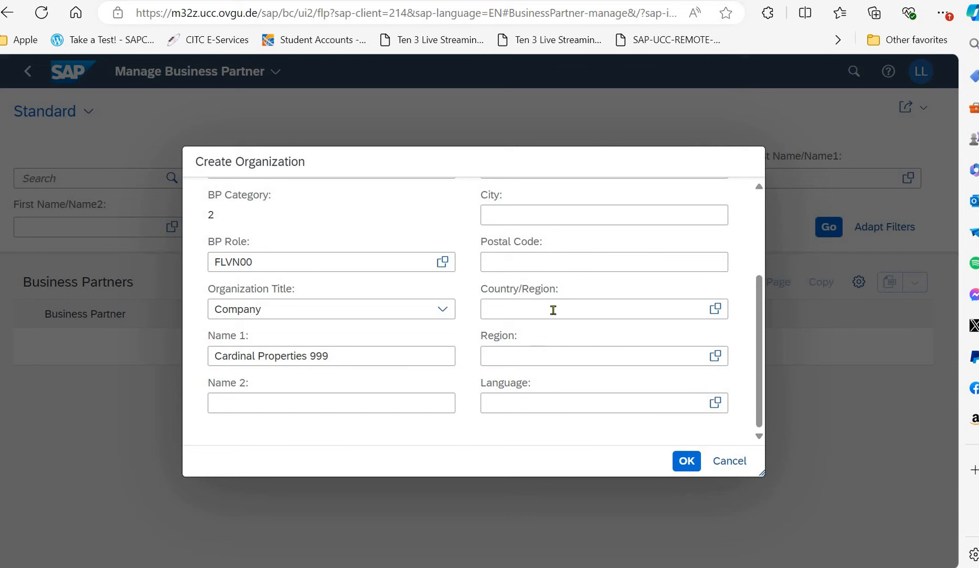
Fill in the street, city and postal code of the organization's standard address.
{"action": "left_click", "coordinate": [568, 255]}
{"action": "scroll", "coordinate": [632, 316], "scroll_direction": "up", "scroll_amount": 3}
{"action": "left_click", "coordinate": [594, 257]}
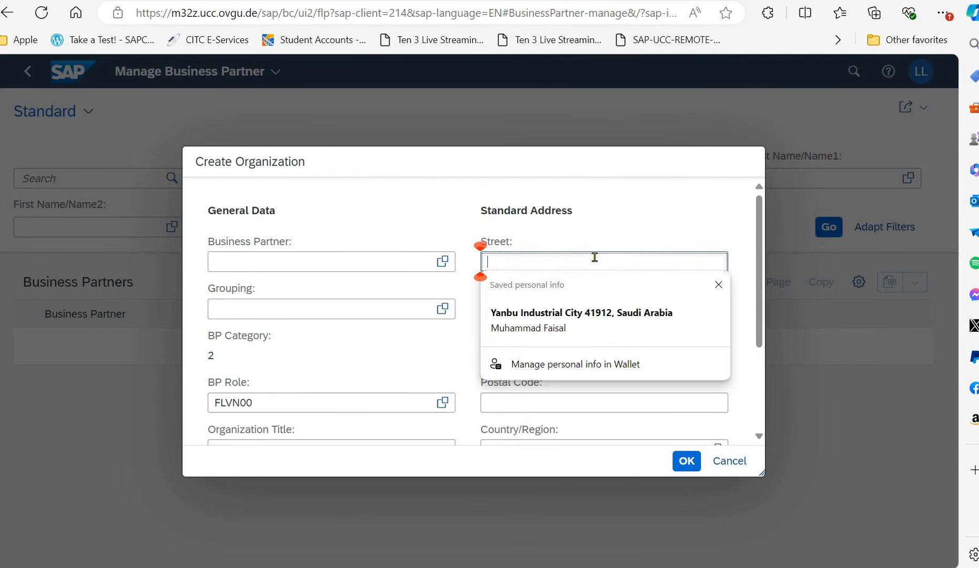
{"action": "type", "text": "Pioneer Trail"}
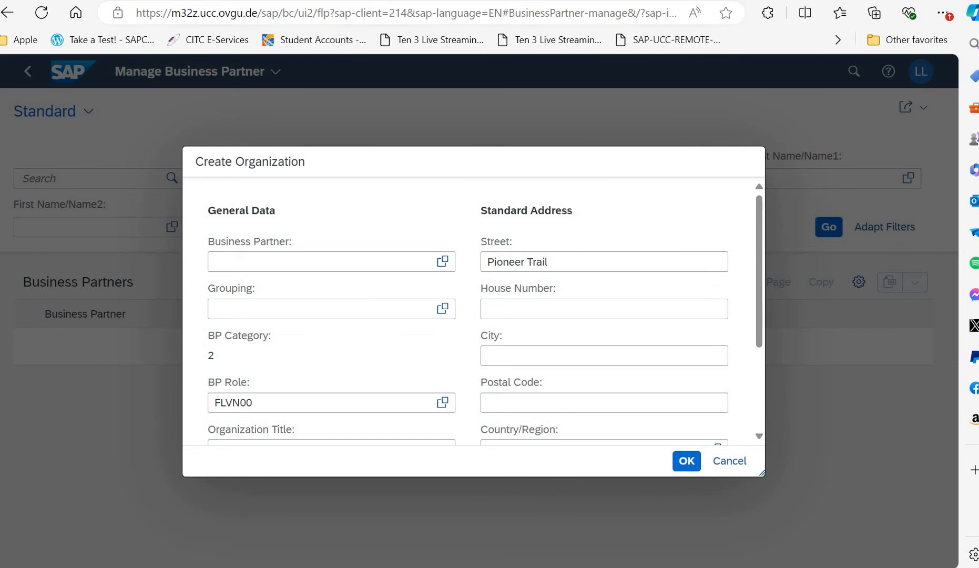
{"action": "left_click", "coordinate": [553, 361]}
{"action": "type", "text": "Eden Prairie"}
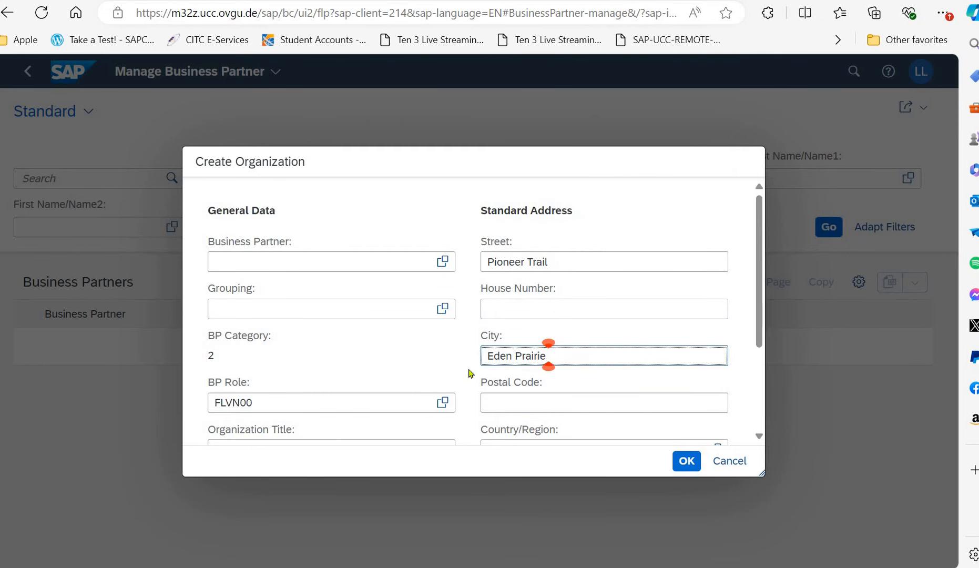
{"action": "left_click", "coordinate": [504, 398]}
{"action": "type", "text": "55"}
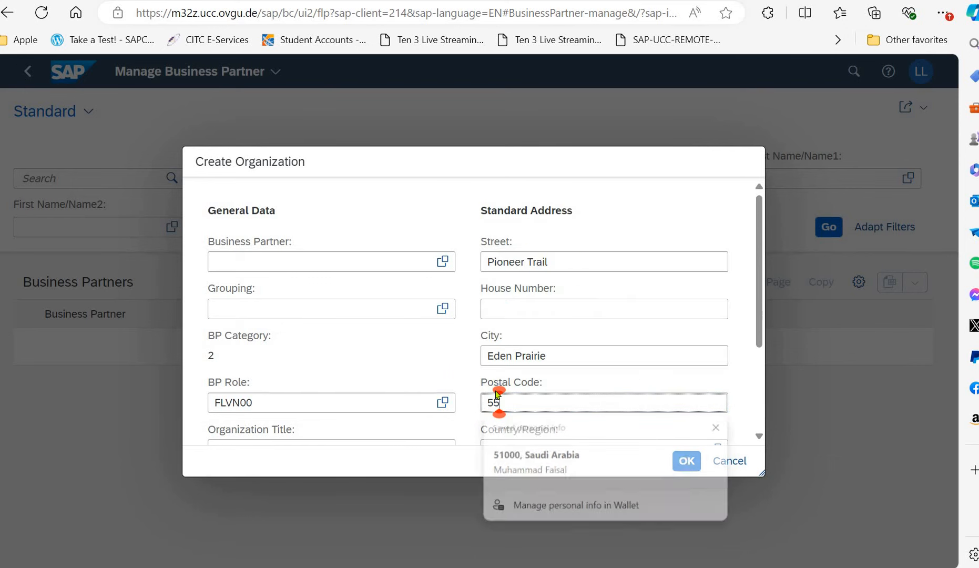
{"action": "type", "text": "347"}
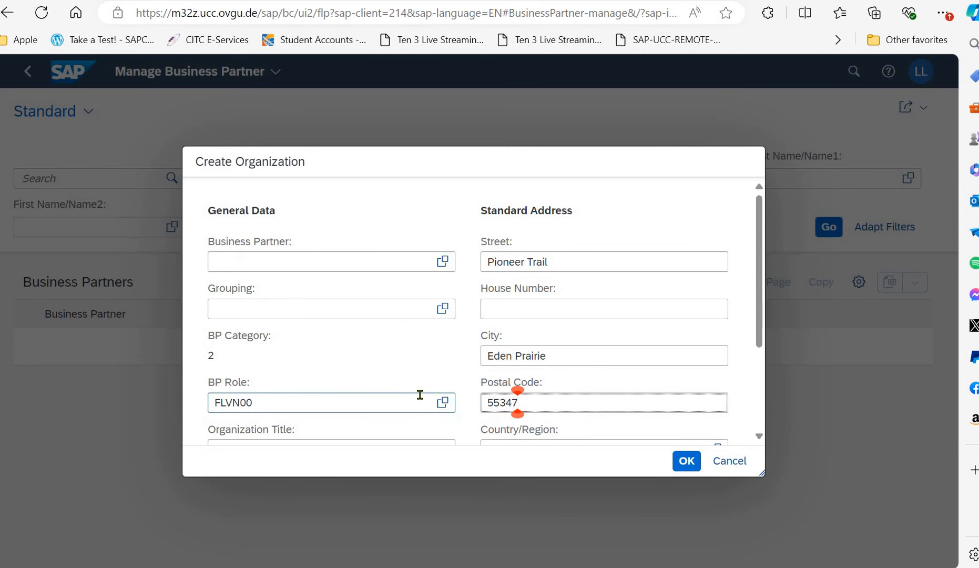
Set the address to country US, region MN and language EN, and confirm the new organization's data.
{"action": "scroll", "coordinate": [605, 309], "scroll_direction": "down", "scroll_amount": 3}
{"action": "left_click", "coordinate": [606, 311]}
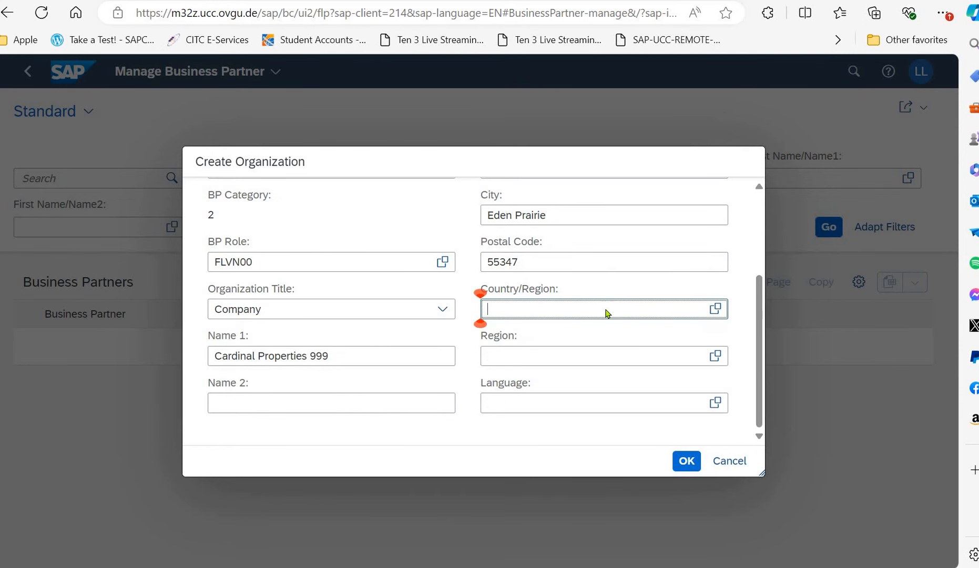
{"action": "type", "text": "us"}
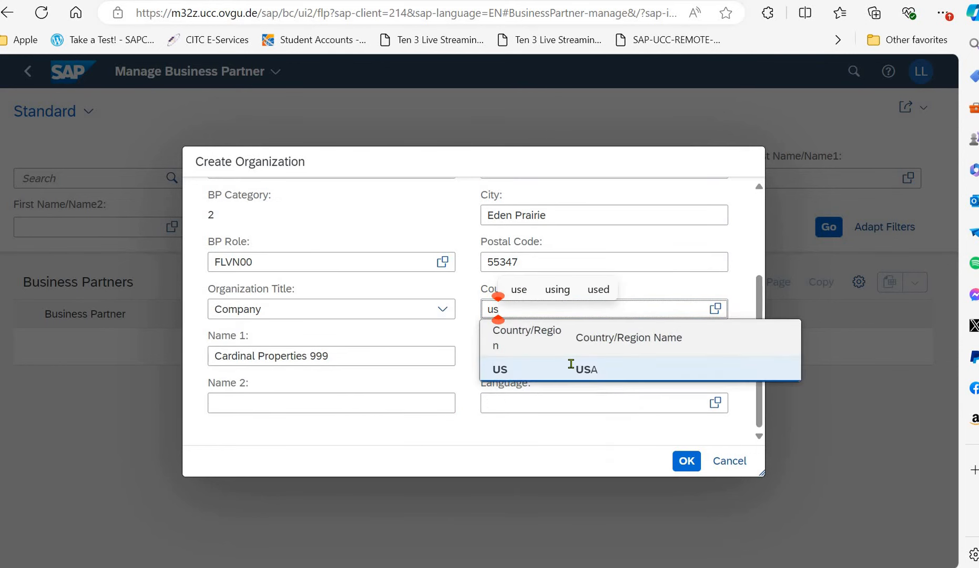
{"action": "left_click", "coordinate": [571, 364]}
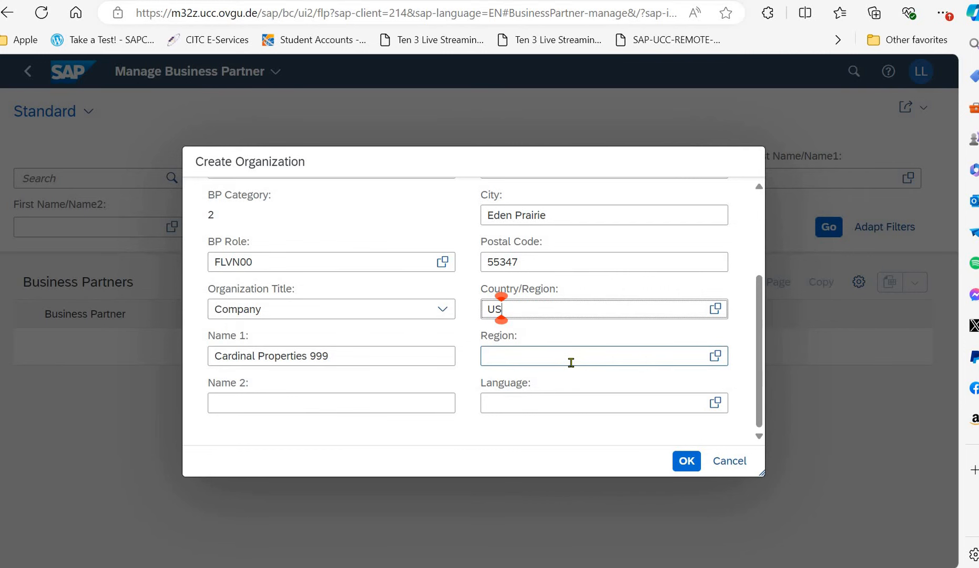
{"action": "left_click", "coordinate": [579, 360]}
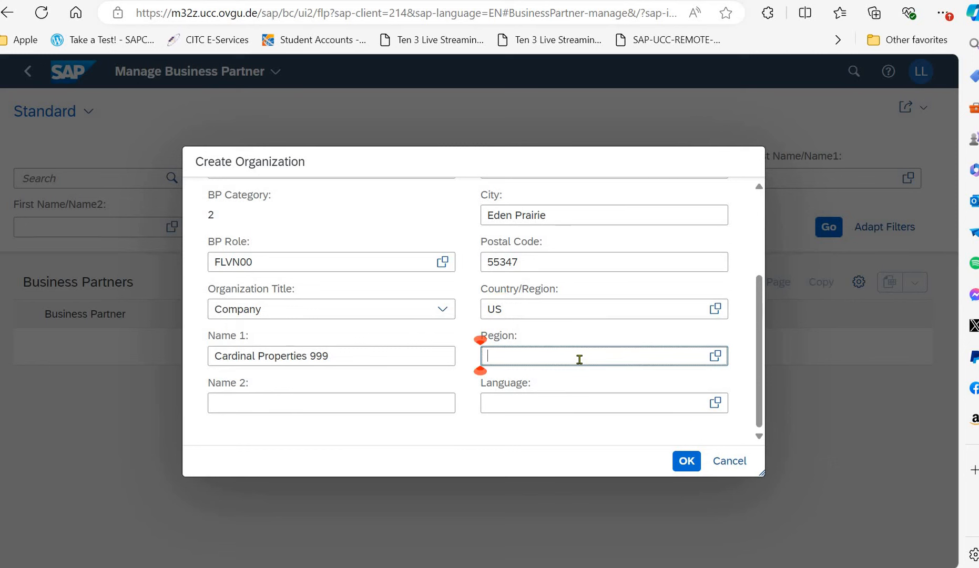
{"action": "type", "text": "mn"}
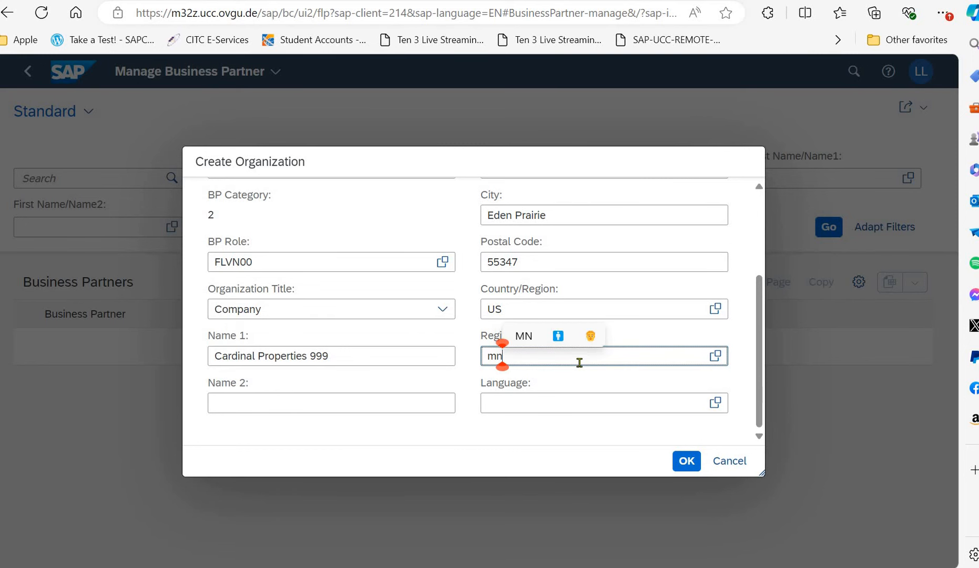
{"action": "left_click", "coordinate": [506, 403]}
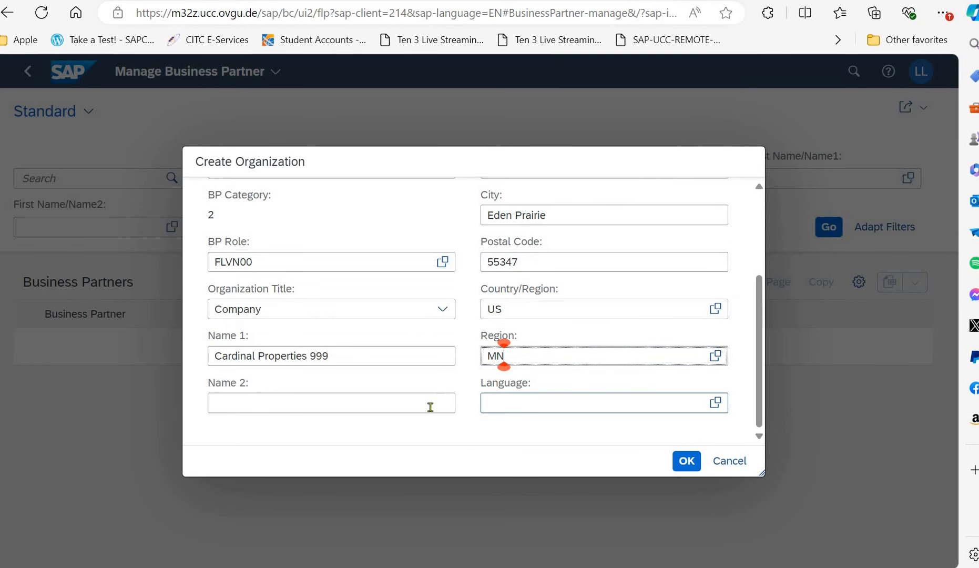
{"action": "left_click", "coordinate": [527, 399]}
{"action": "type", "text": "en"}
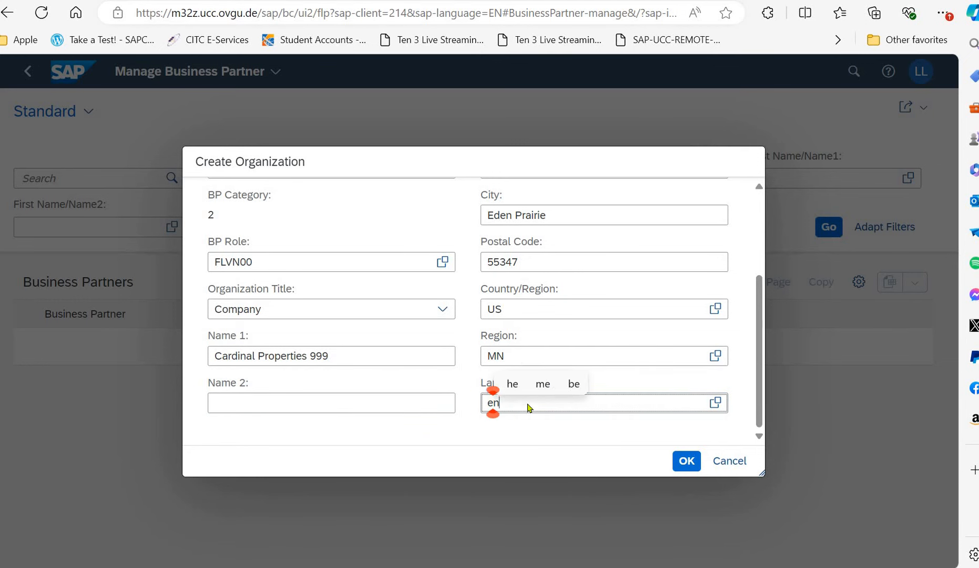
{"action": "left_click", "coordinate": [515, 459]}
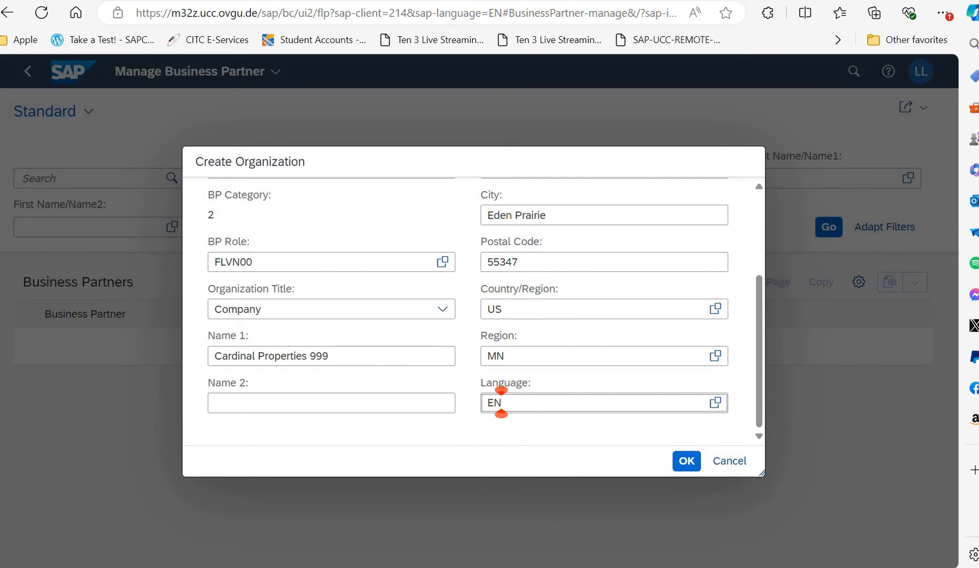
{"action": "left_click", "coordinate": [689, 460]}
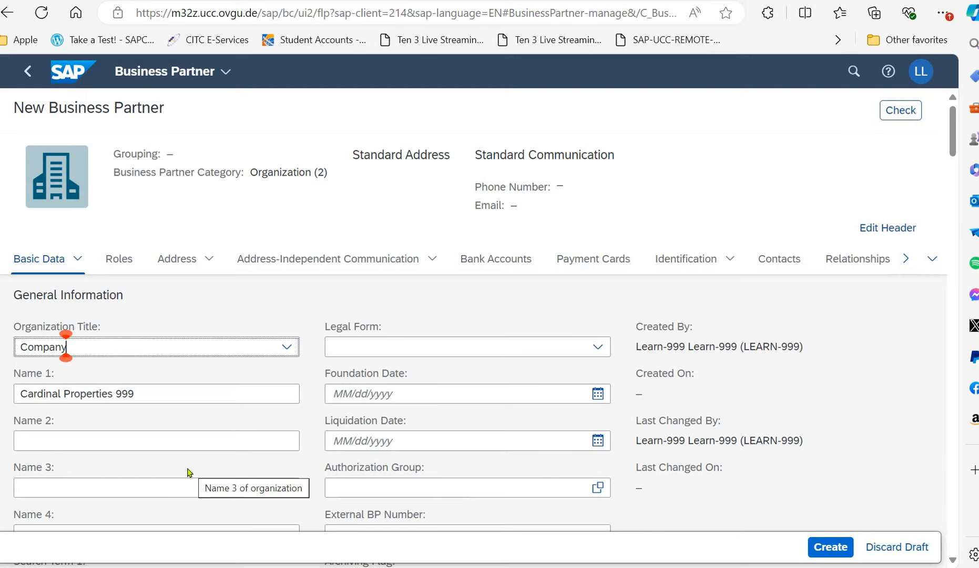
Enter 999 as Search Term 1 in the new business partner's general information.
{"action": "scroll", "coordinate": [173, 399], "scroll_direction": "down", "scroll_amount": 3}
{"action": "left_click", "coordinate": [165, 392]}
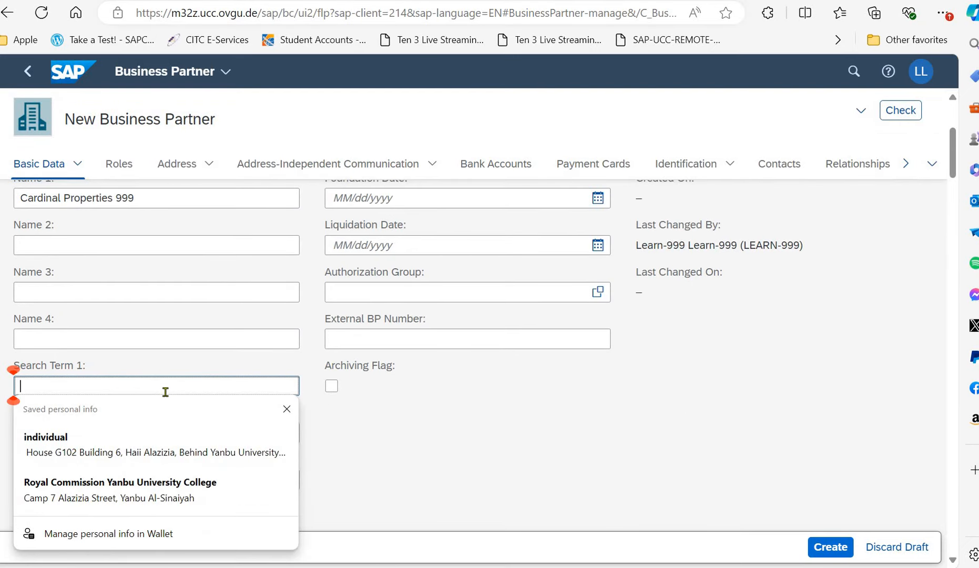
{"action": "type", "text": "###"}
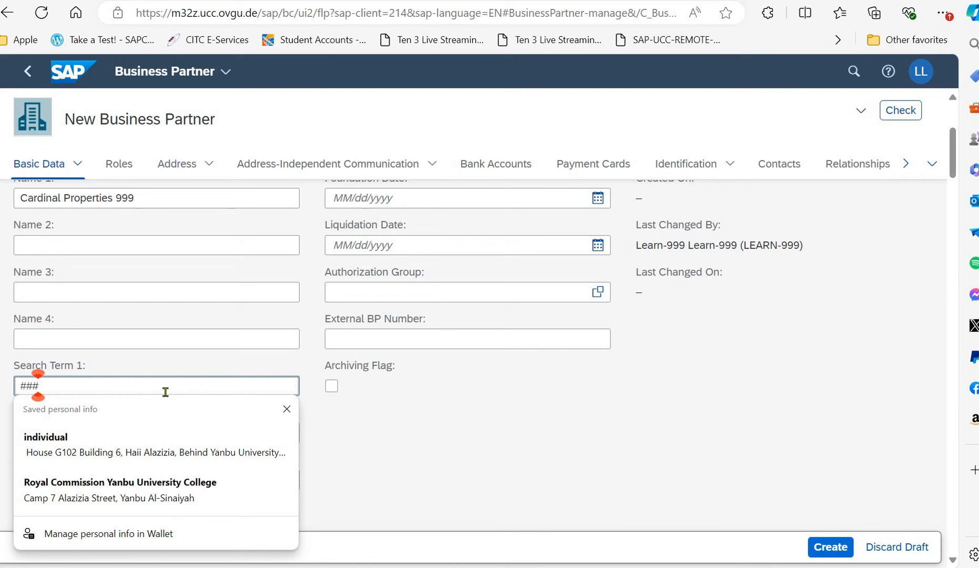
{"action": "key", "text": "BackSpace"}
{"action": "key", "text": "BackSpace"}
{"action": "key", "text": "BackSpace"}
{"action": "type", "text": "9"}
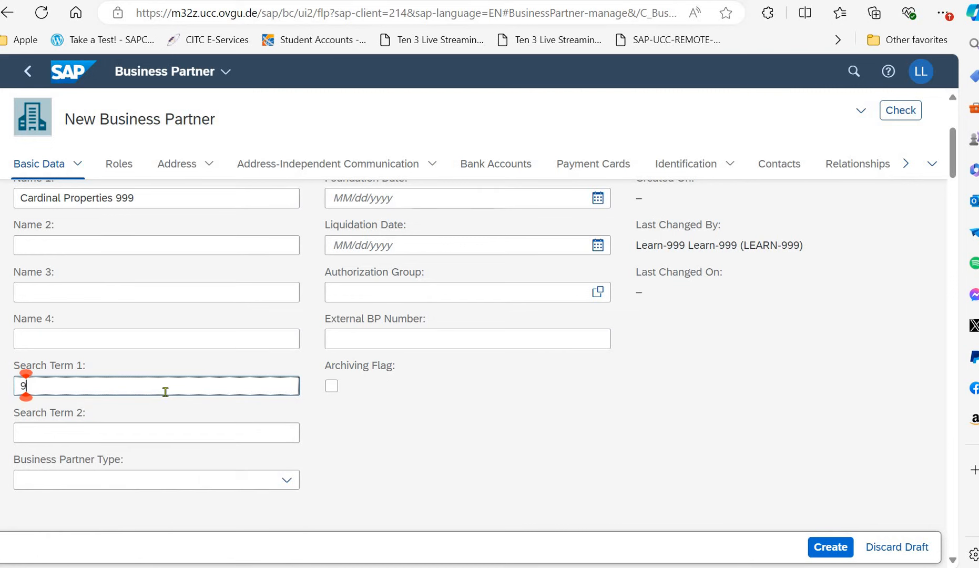
{"action": "type", "text": "99"}
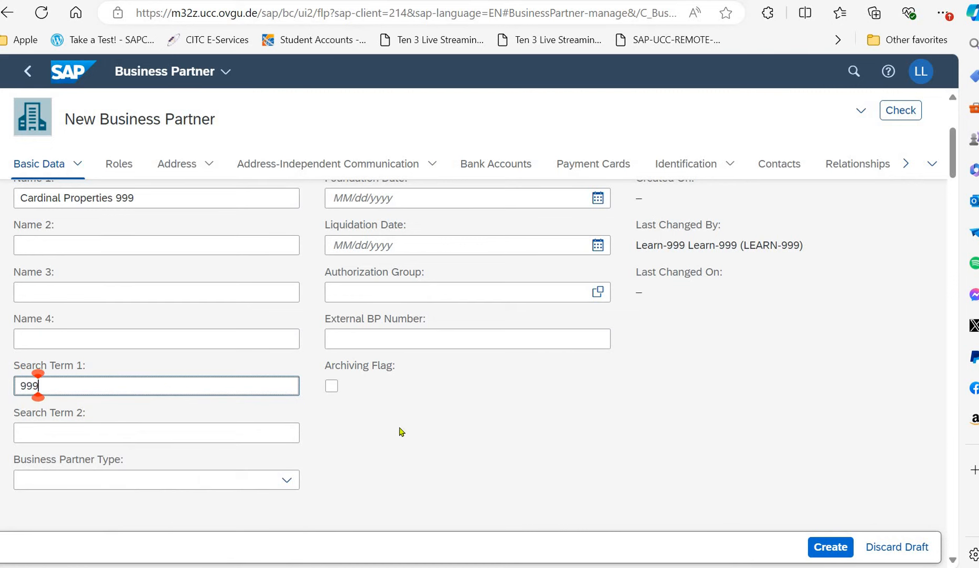
{"action": "left_click", "coordinate": [401, 432]}
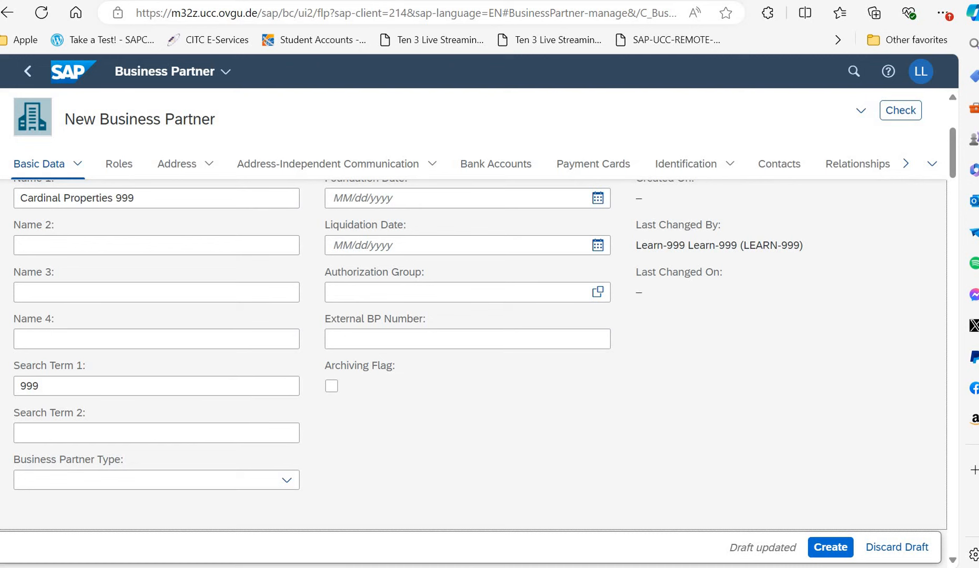
Add company code US00 to the supplier data of the business partner's FLVN00 role.
{"action": "left_click", "coordinate": [129, 174]}
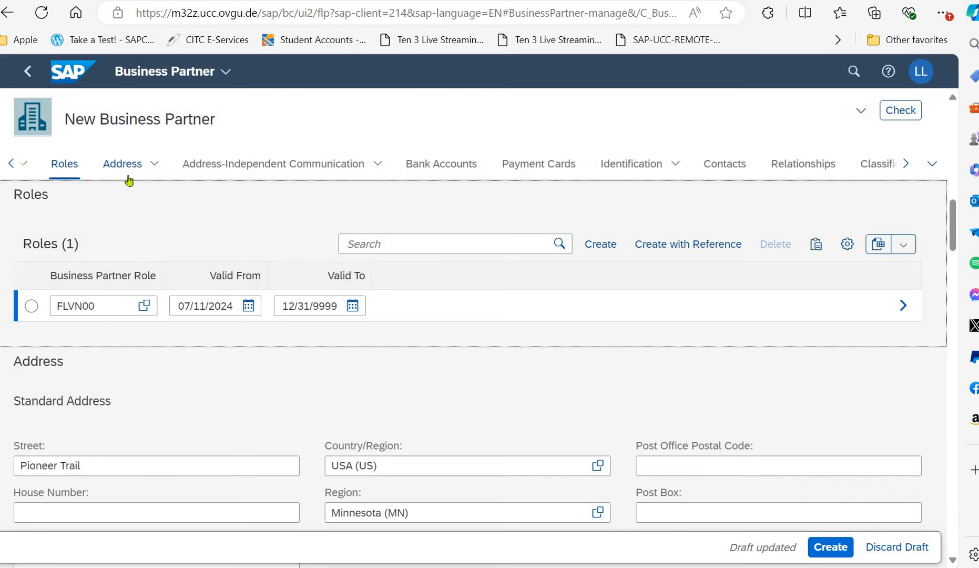
{"action": "left_click", "coordinate": [882, 306]}
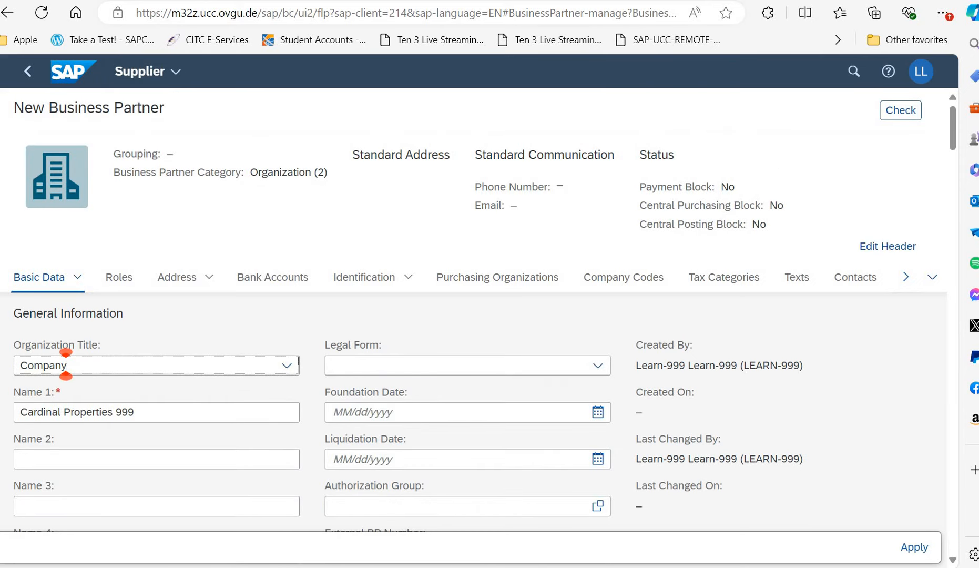
{"action": "left_click", "coordinate": [613, 277]}
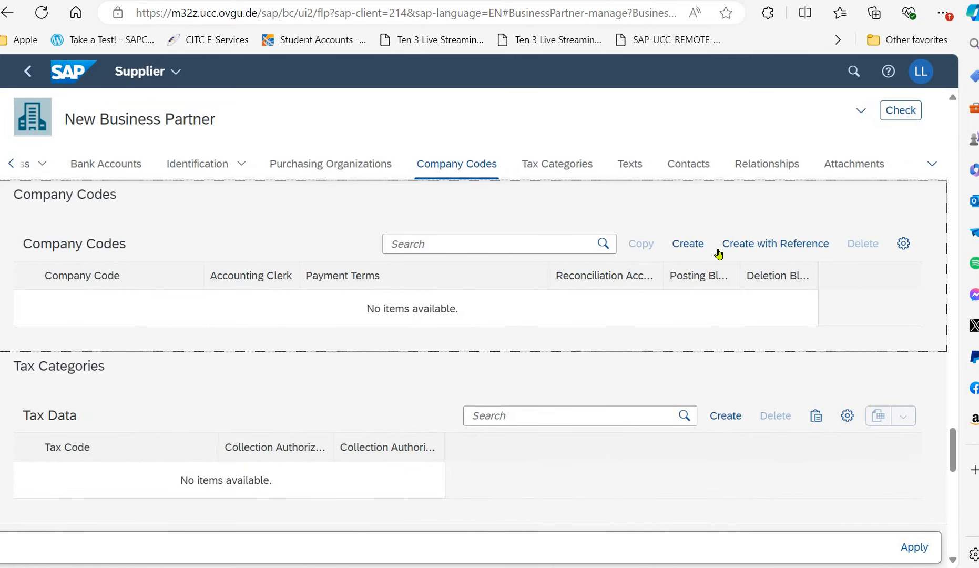
{"action": "left_click", "coordinate": [695, 245]}
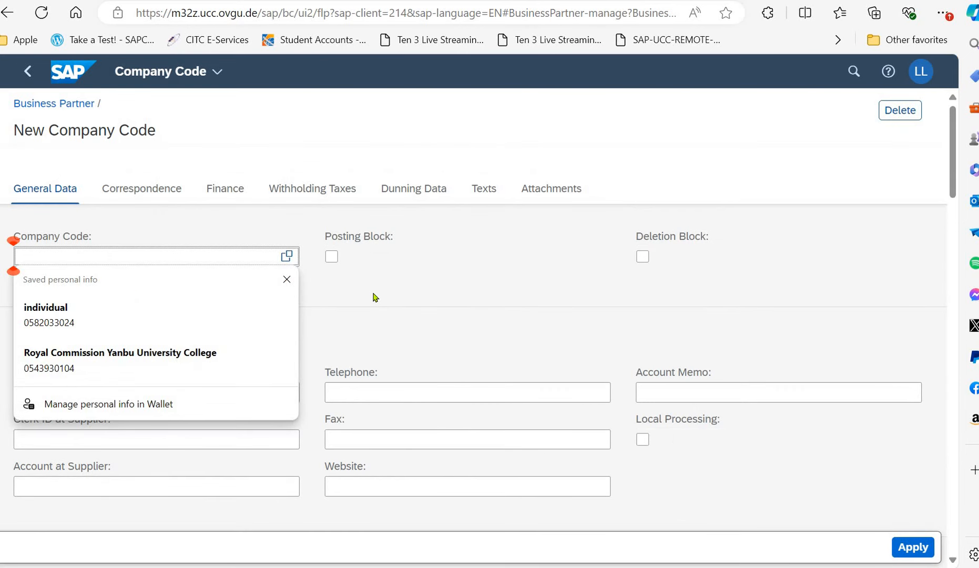
{"action": "type", "text": "u"}
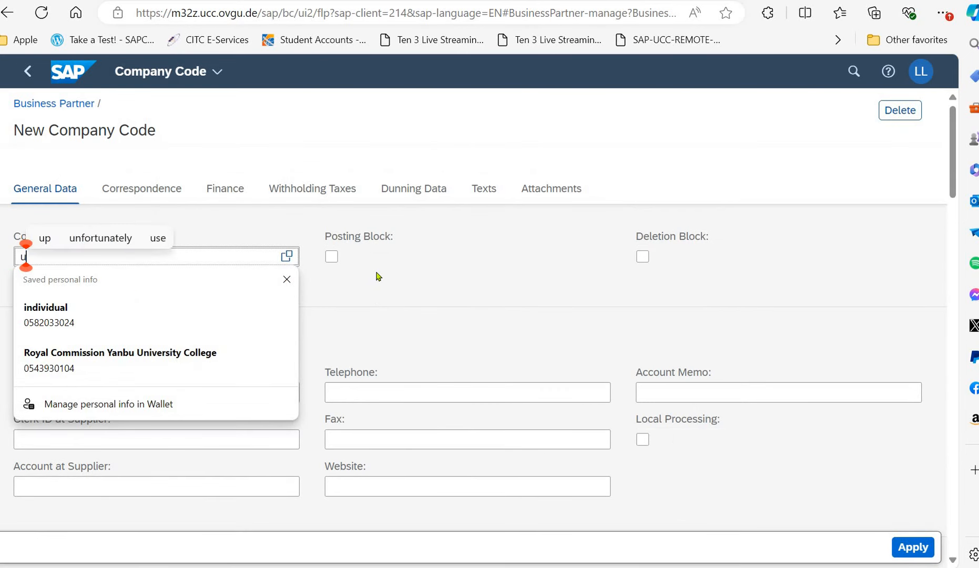
{"action": "type", "text": "s00"}
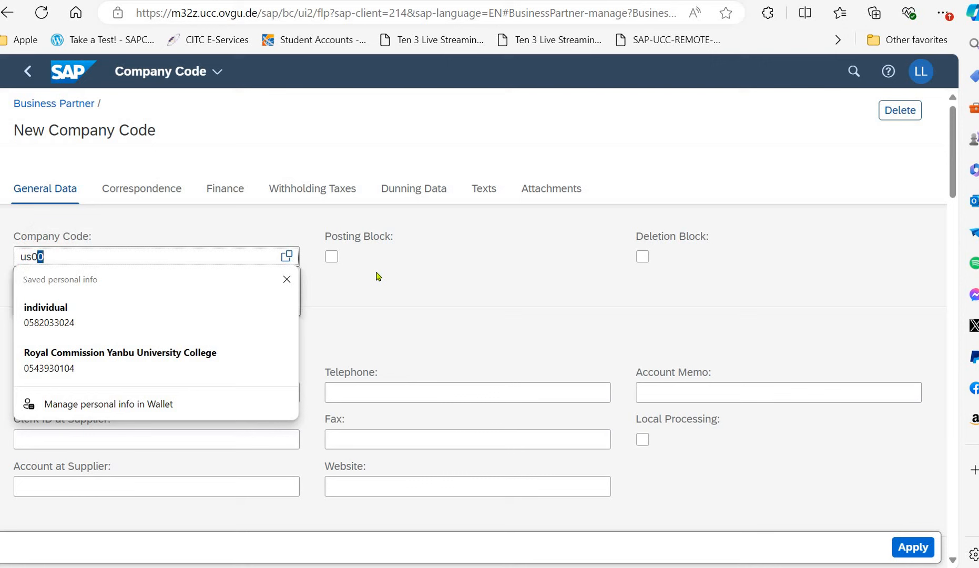
{"action": "key", "text": "Return"}
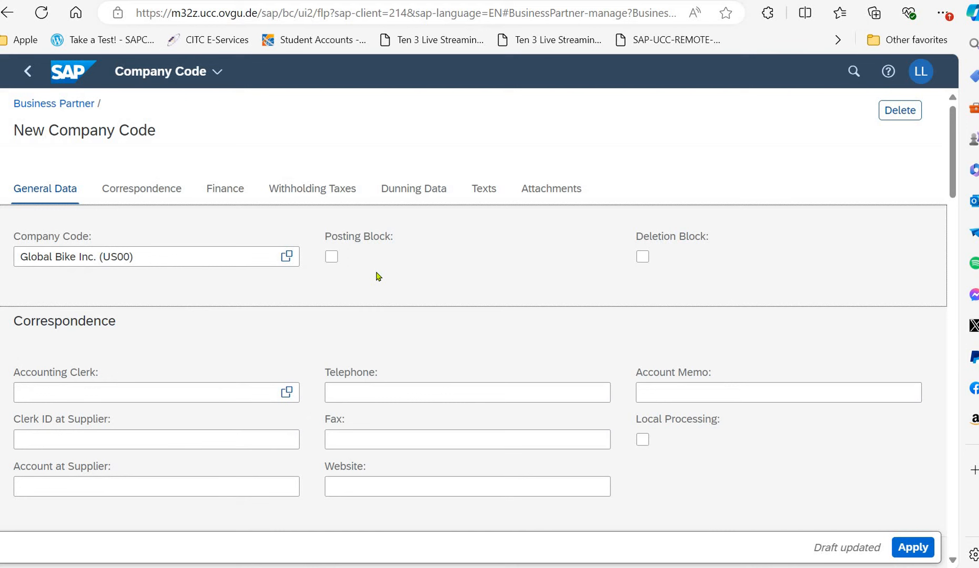
{"action": "left_click", "coordinate": [225, 188]}
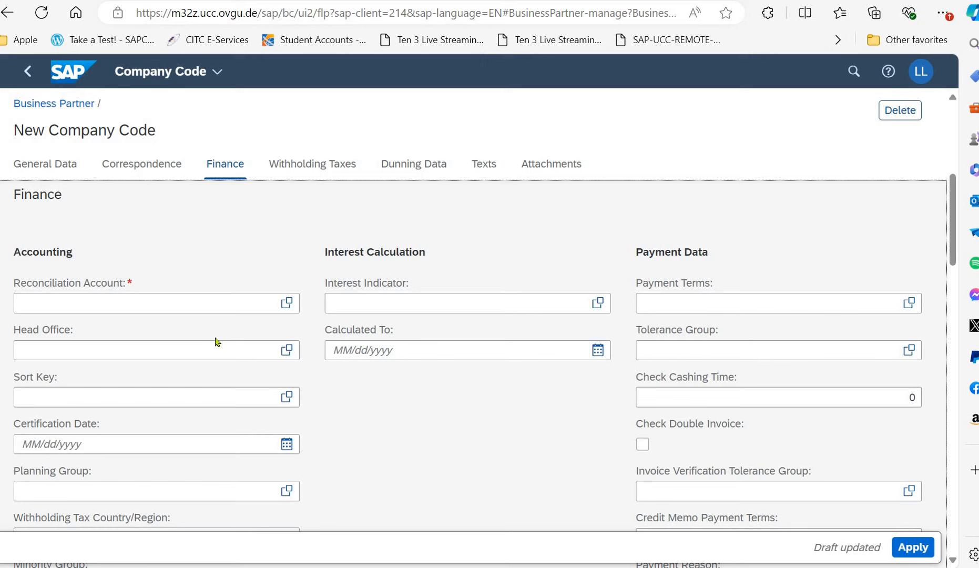
{"action": "left_click", "coordinate": [207, 309]}
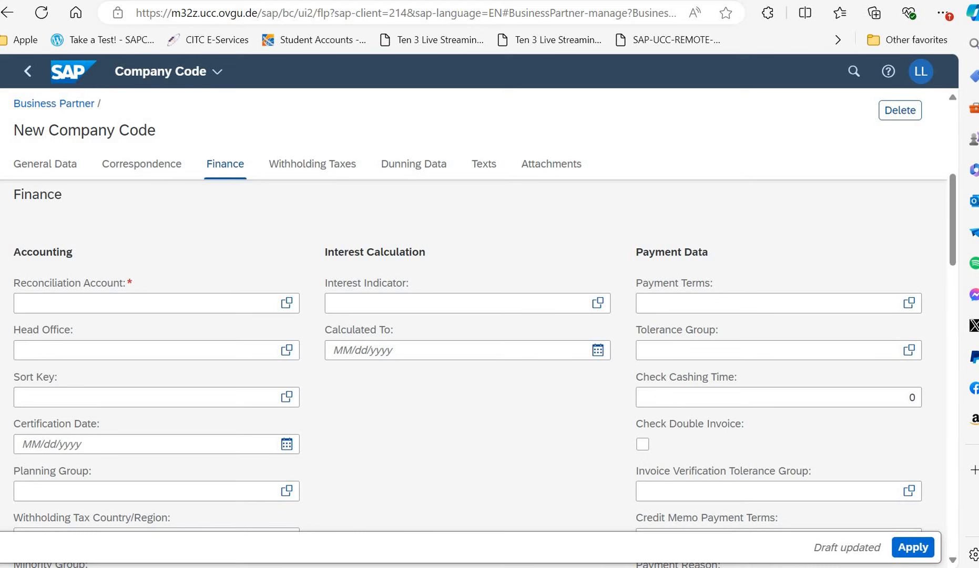
{"action": "left_click", "coordinate": [210, 296]}
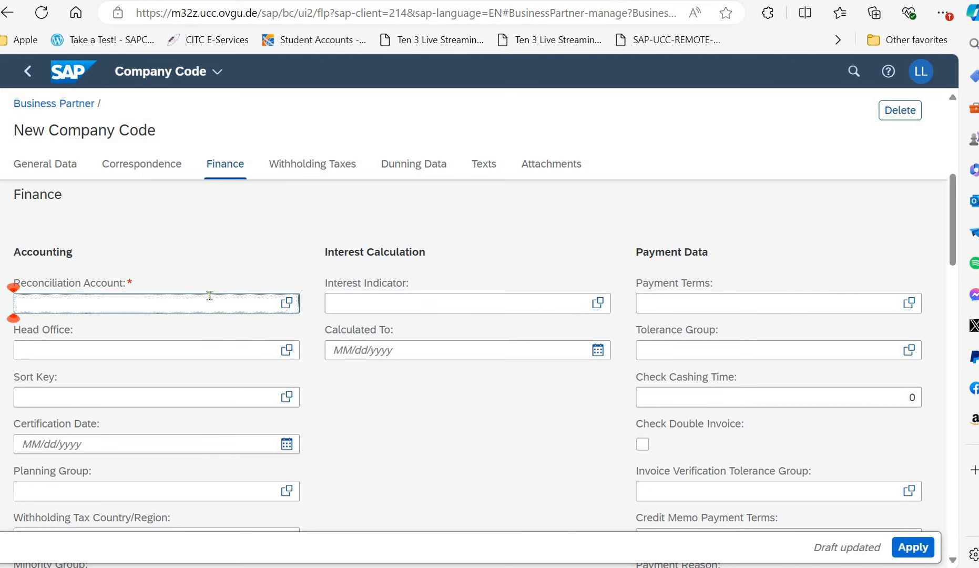
{"action": "type", "text": "330###5"}
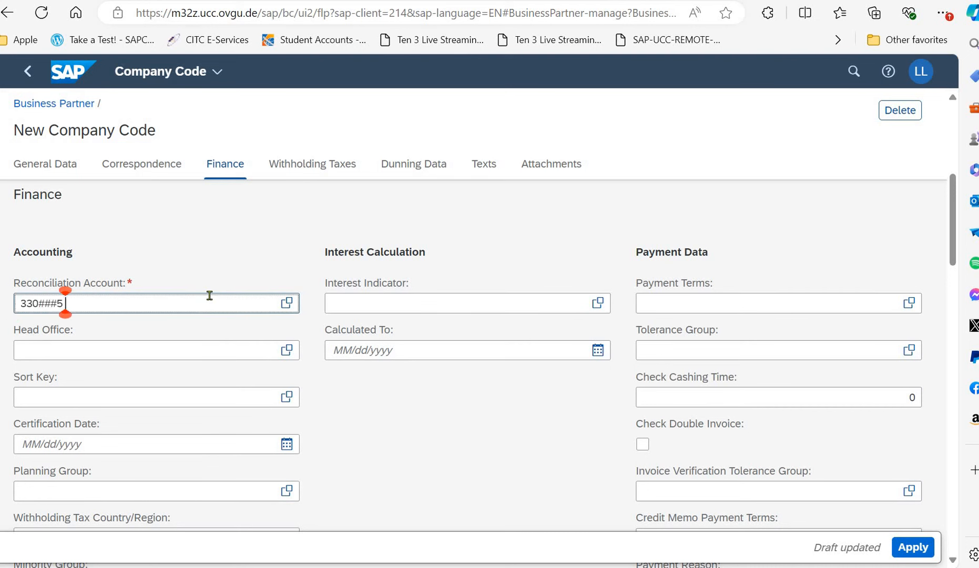
{"action": "key", "text": "Left"}
{"action": "key", "text": "BackSpace"}
{"action": "key", "text": "BackSpace"}
{"action": "key", "text": "BackSpace"}
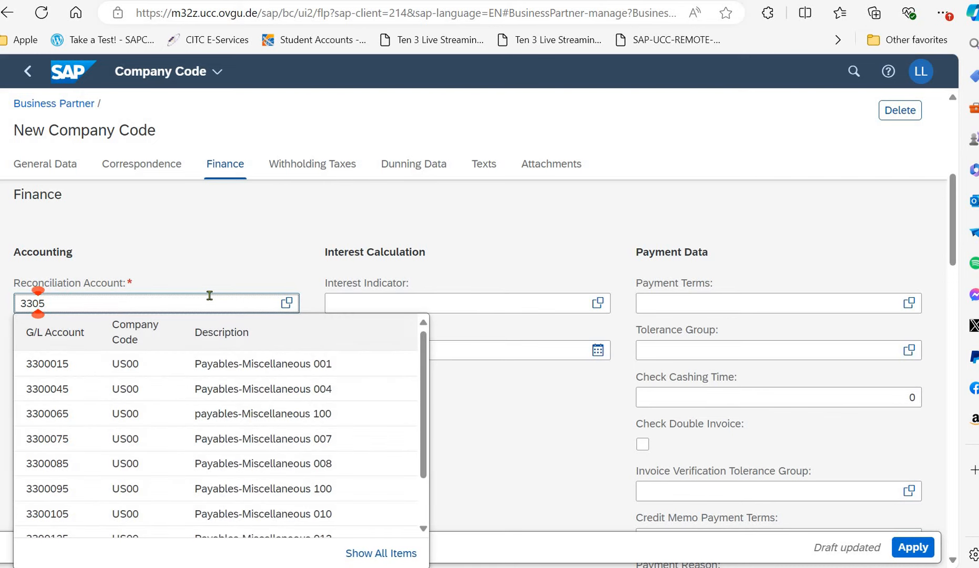
{"action": "type", "text": "998"}
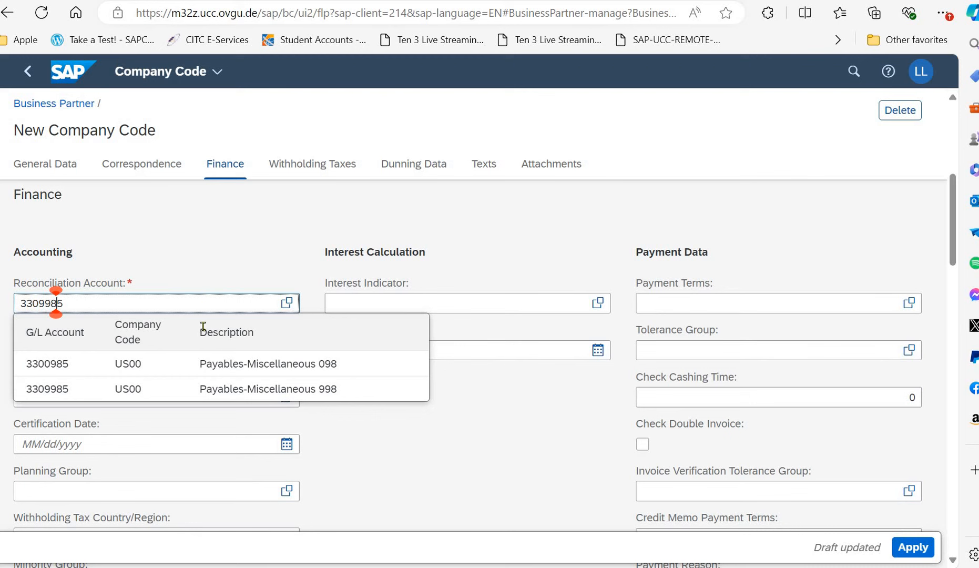
{"action": "left_click", "coordinate": [175, 389]}
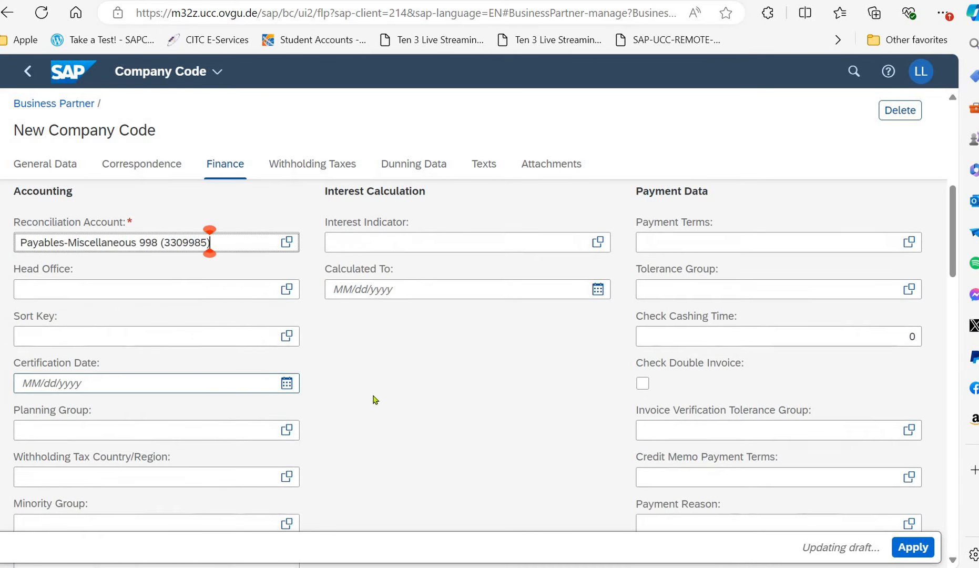
Set the company code's payment terms to 0001, Payable immediately Due net.
{"action": "scroll", "coordinate": [389, 384], "scroll_direction": "down", "scroll_amount": 2}
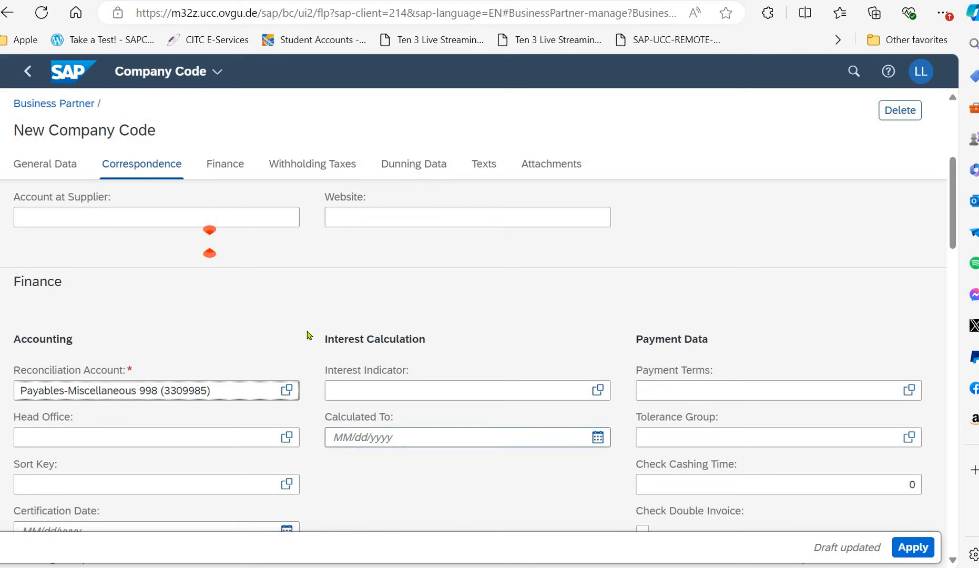
{"action": "left_click", "coordinate": [680, 383]}
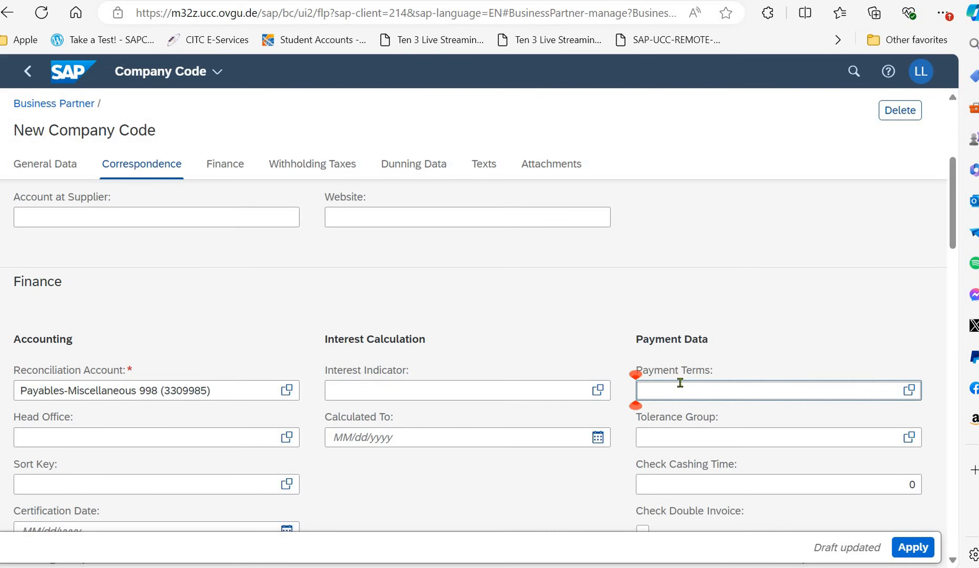
{"action": "type", "text": "0001"}
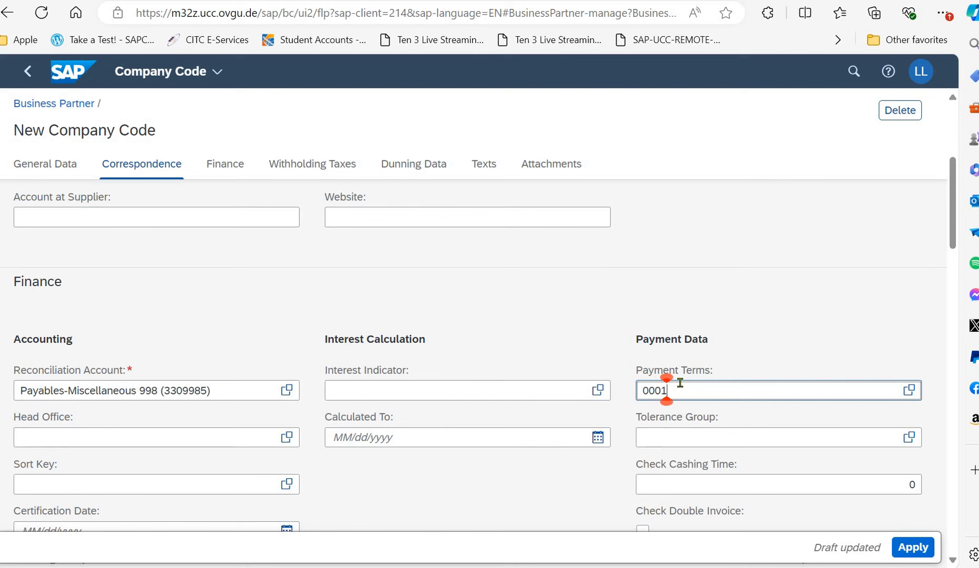
{"action": "key", "text": "Down"}
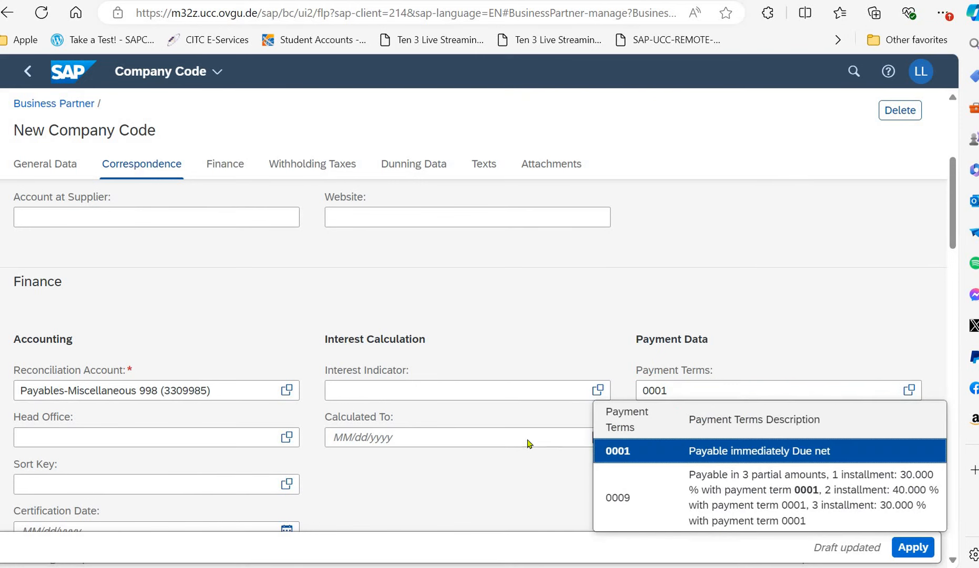
{"action": "key", "text": "Return"}
{"action": "scroll", "coordinate": [526, 443], "scroll_direction": "down", "scroll_amount": 2}
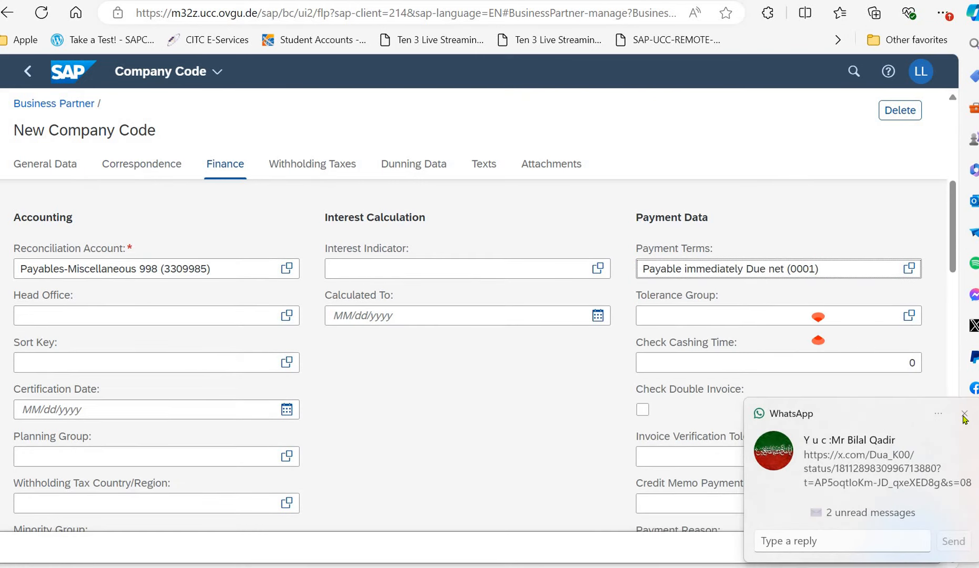
{"action": "left_click", "coordinate": [558, 398]}
{"action": "left_click", "coordinate": [819, 268]}
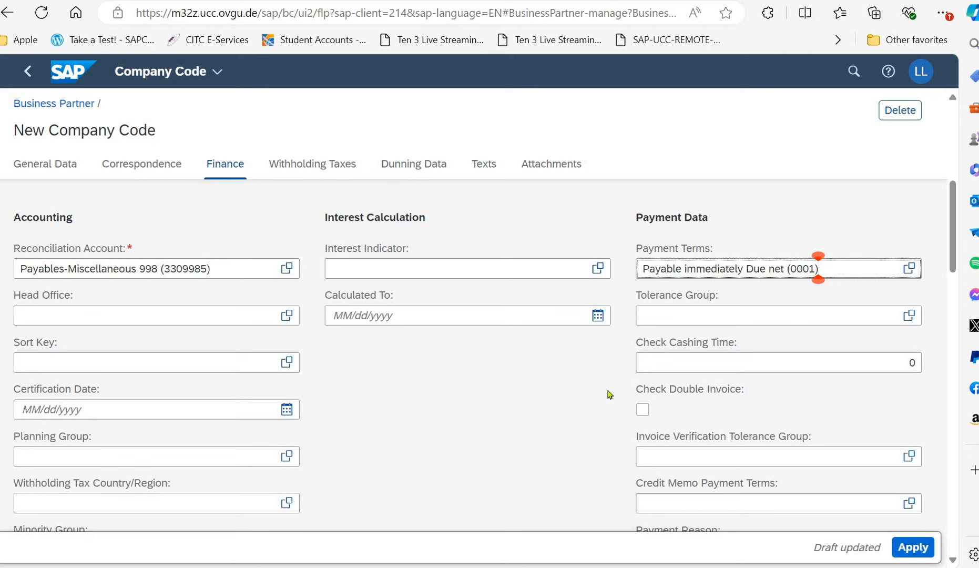
Enable the double invoice check and apply the company code and supplier role data.
{"action": "left_click", "coordinate": [642, 408]}
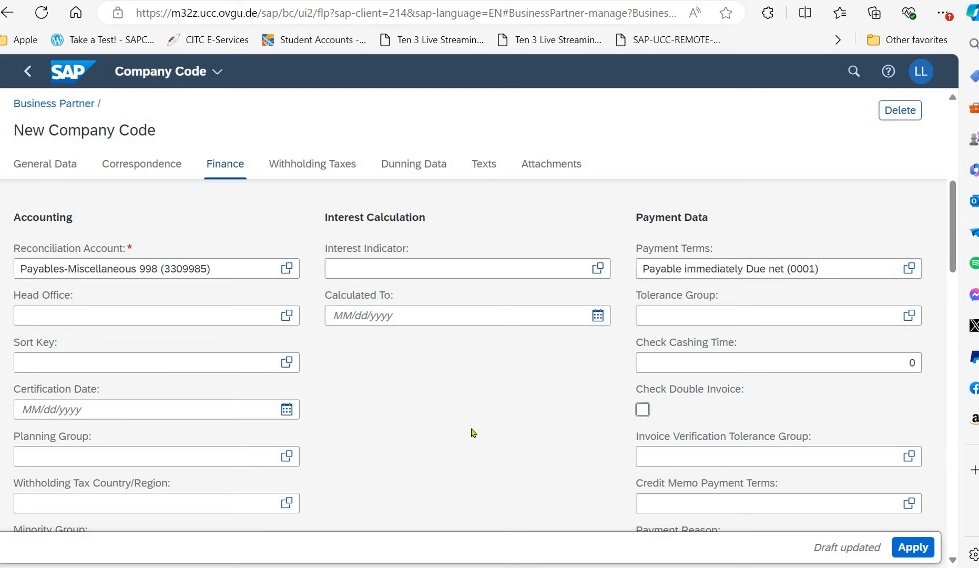
{"action": "scroll", "coordinate": [457, 435], "scroll_direction": "down", "scroll_amount": 1}
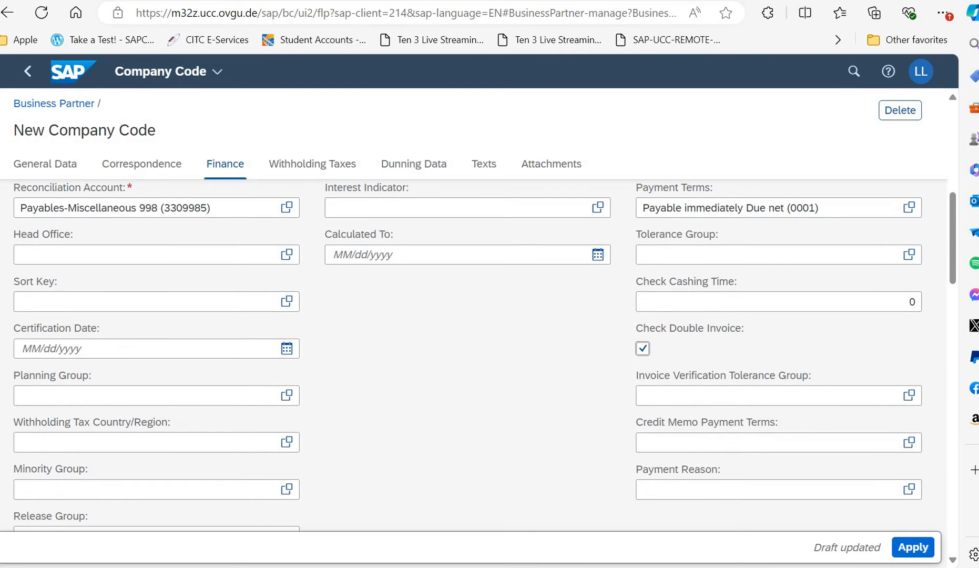
{"action": "left_click", "coordinate": [903, 547]}
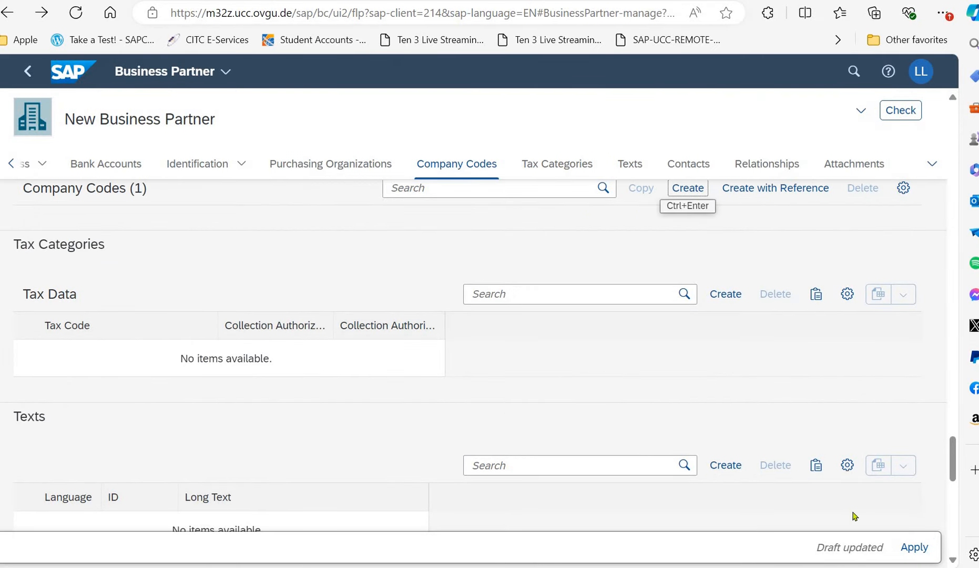
{"action": "left_click", "coordinate": [916, 547]}
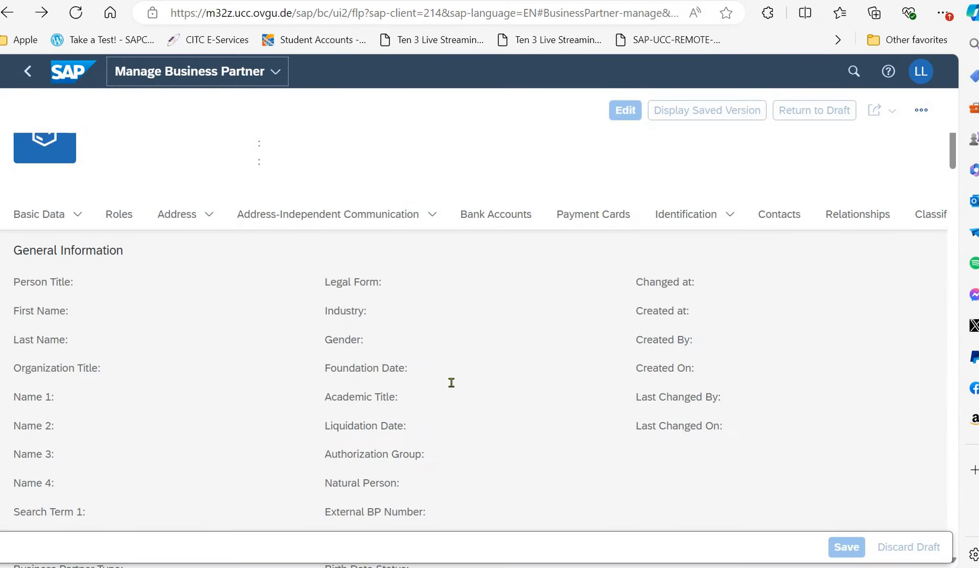
Create the business partner Cardinal Properties 999 from the completed draft.
{"action": "scroll", "coordinate": [453, 388], "scroll_direction": "down", "scroll_amount": 5}
{"action": "scroll", "coordinate": [455, 392], "scroll_direction": "down", "scroll_amount": 5}
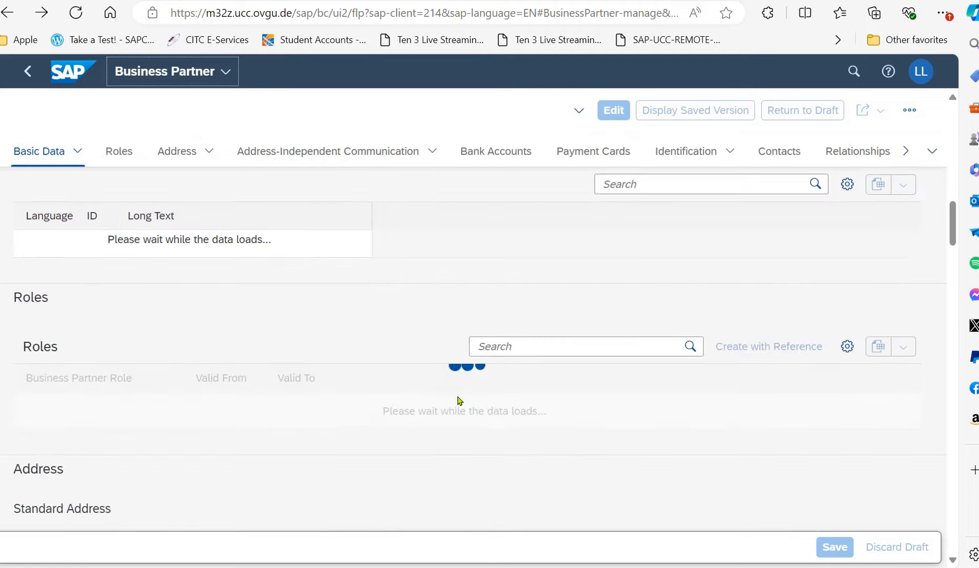
{"action": "left_click", "coordinate": [62, 165]}
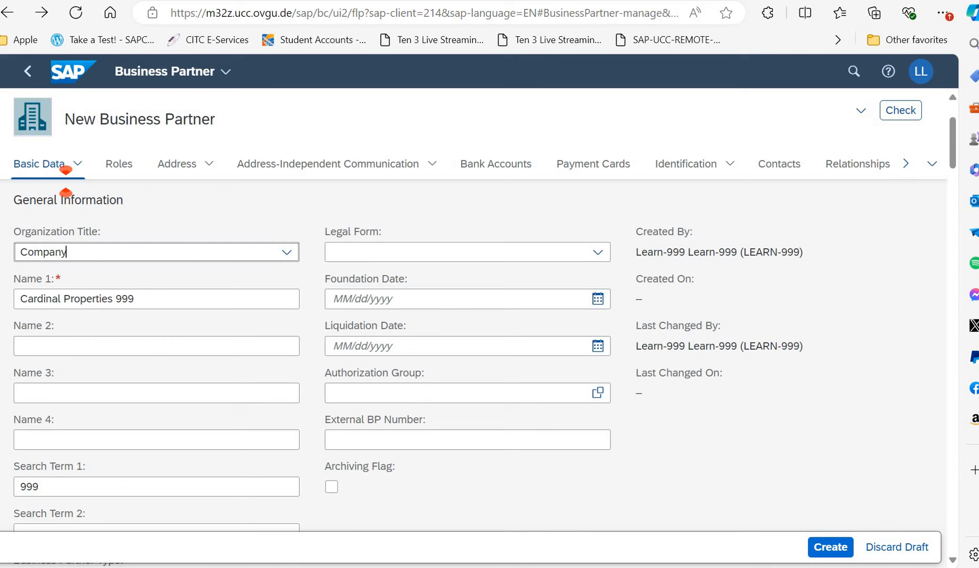
{"action": "left_click", "coordinate": [830, 550]}
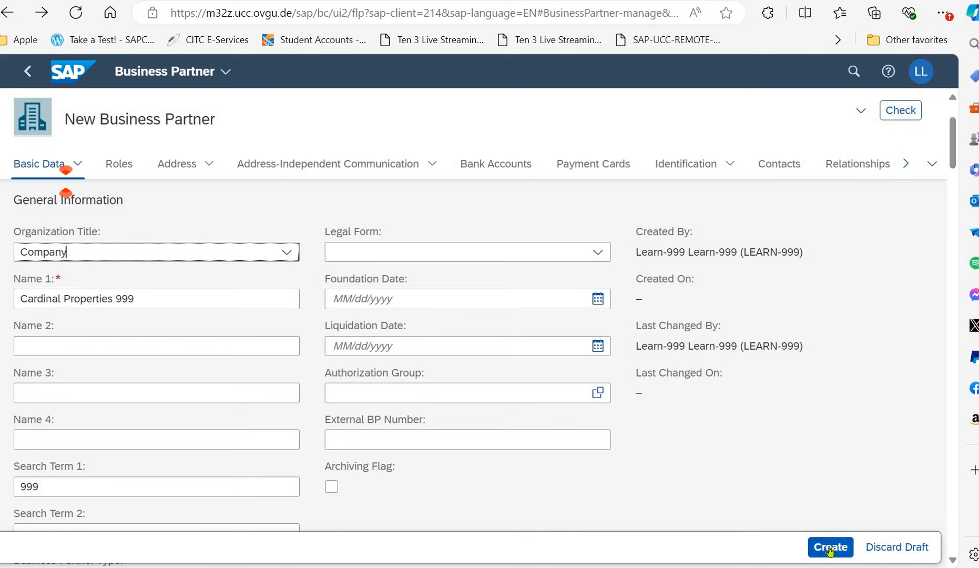
{"action": "left_click", "coordinate": [831, 550]}
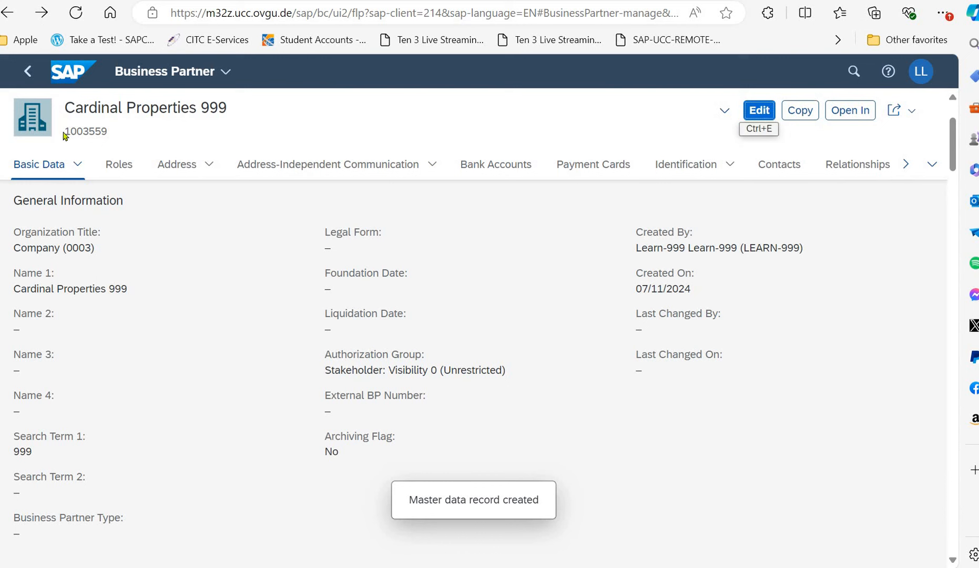
Look up the business partner number assigned to Cardinal Properties 999.
{"action": "left_click_drag", "start_coordinate": [95, 133], "coordinate": [112, 132]}
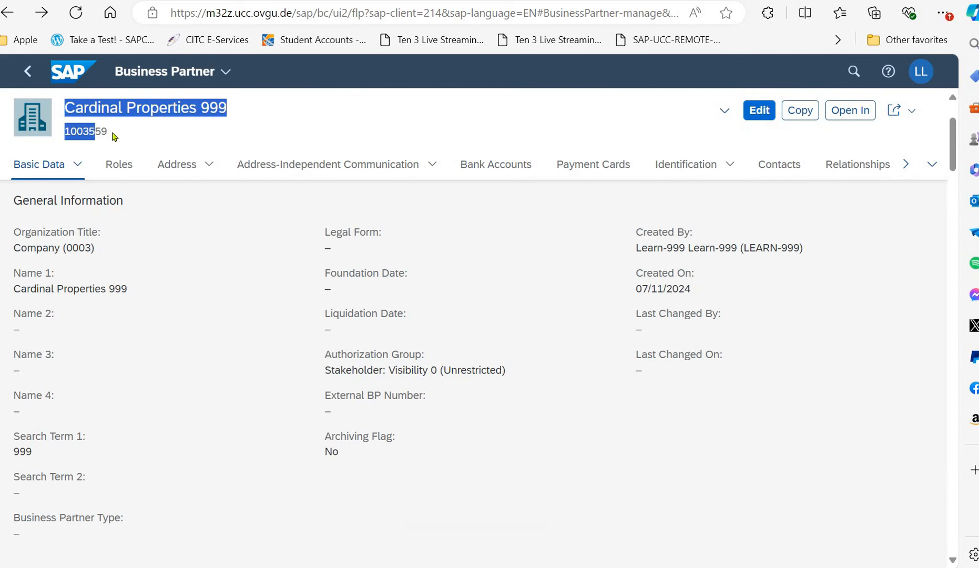
{"action": "left_click", "coordinate": [112, 132]}
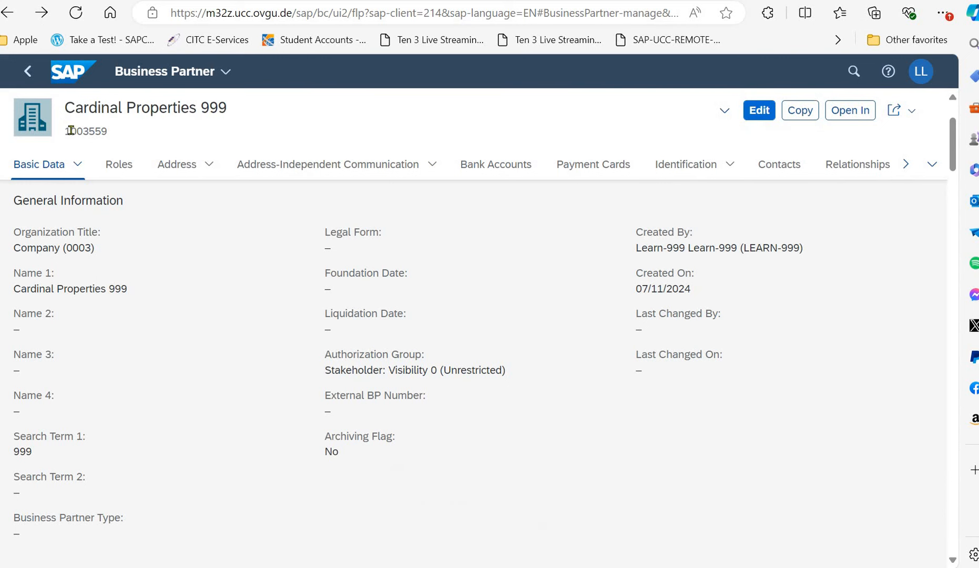
{"action": "left_click_drag", "start_coordinate": [65, 132], "coordinate": [110, 132]}
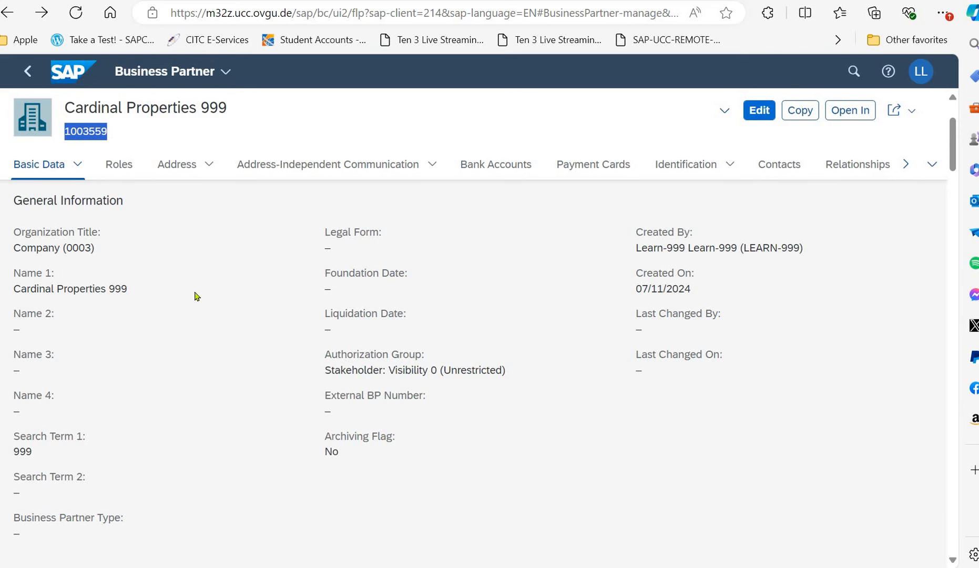
{"action": "left_click", "coordinate": [291, 108]}
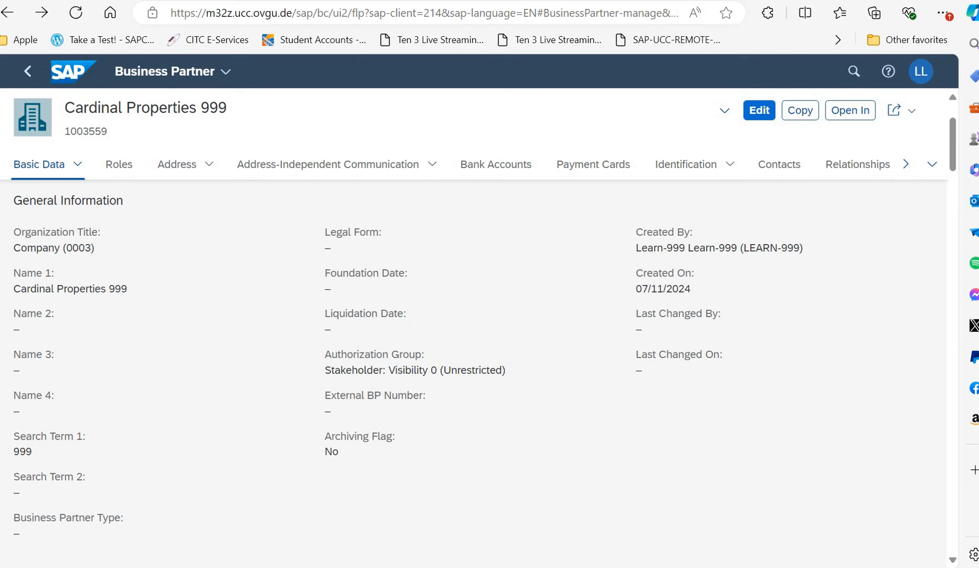
Leave business partner management and return to the Accounts Payable page of Financial Accounting.
{"action": "left_click", "coordinate": [38, 72]}
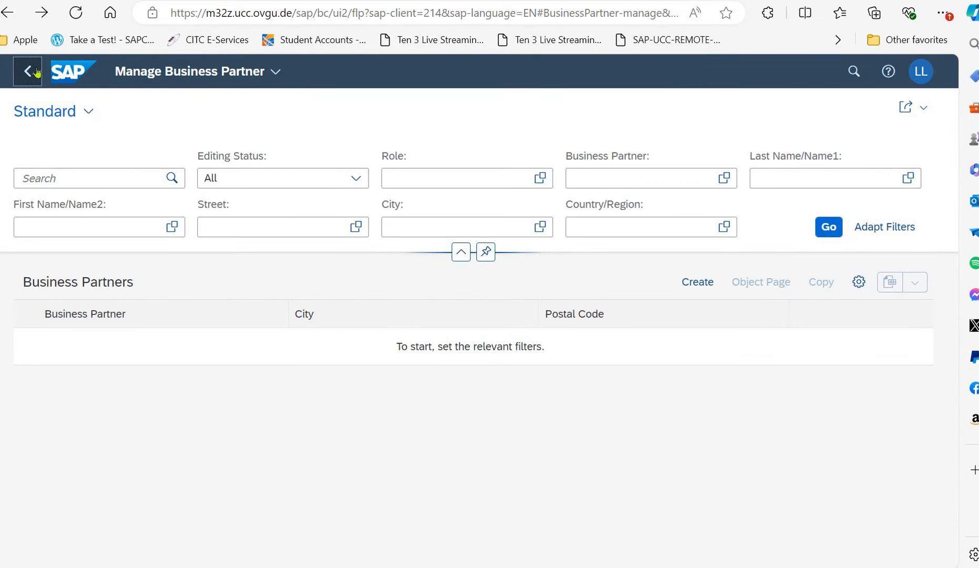
{"action": "left_click", "coordinate": [37, 72]}
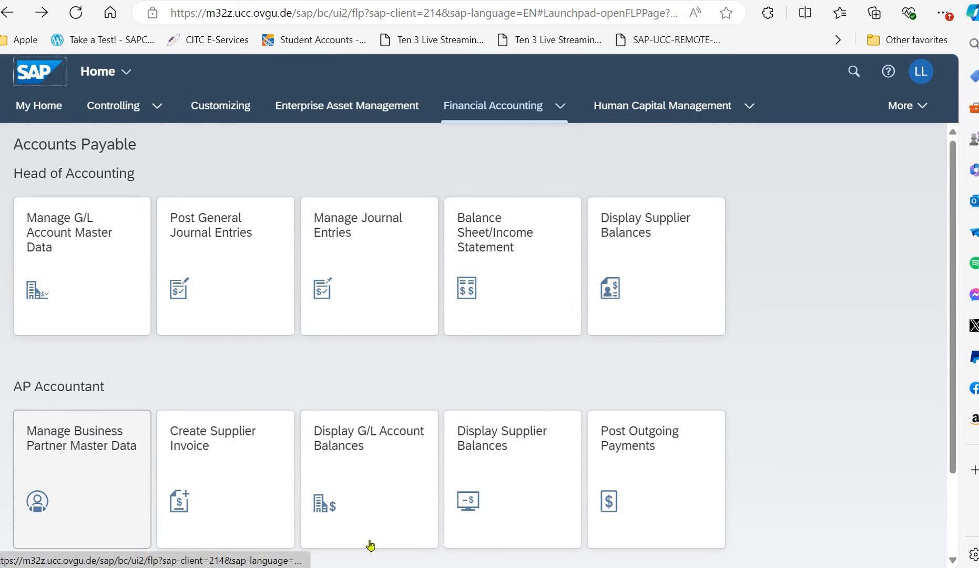
{"action": "left_click", "coordinate": [560, 107]}
{"action": "left_click", "coordinate": [519, 138]}
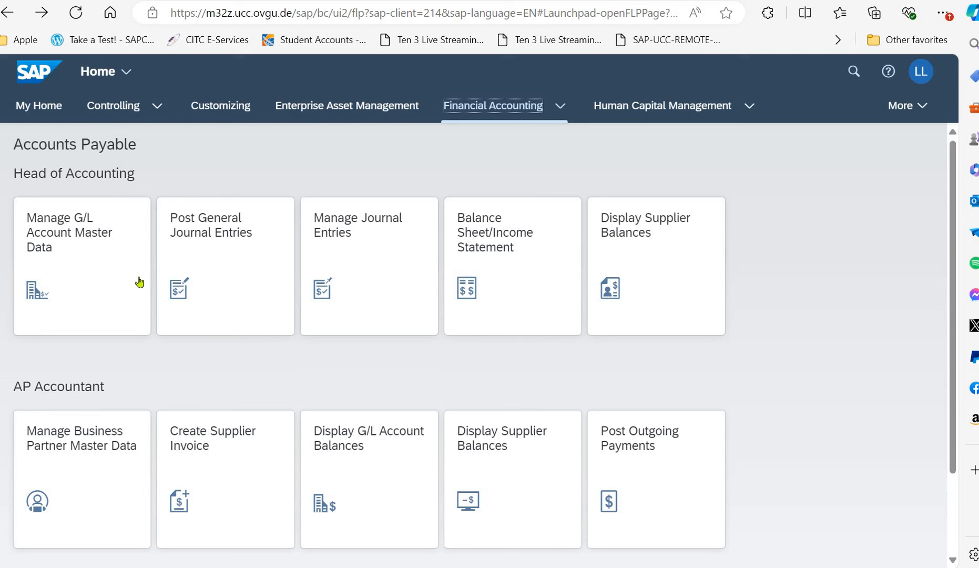
Start a general journal entry with journal entry date 07/11/2024 and period 07.
{"action": "left_click", "coordinate": [233, 259]}
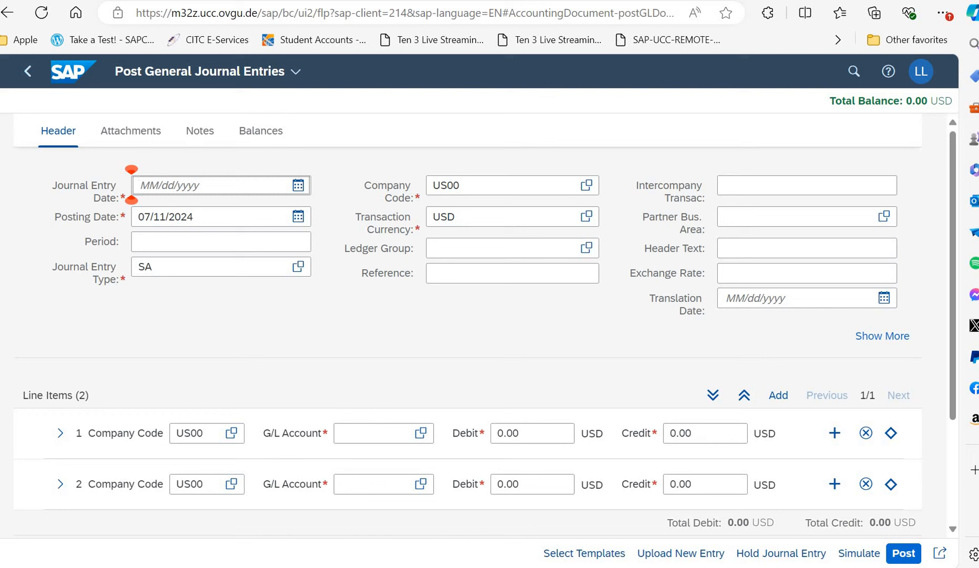
{"action": "left_click", "coordinate": [298, 186]}
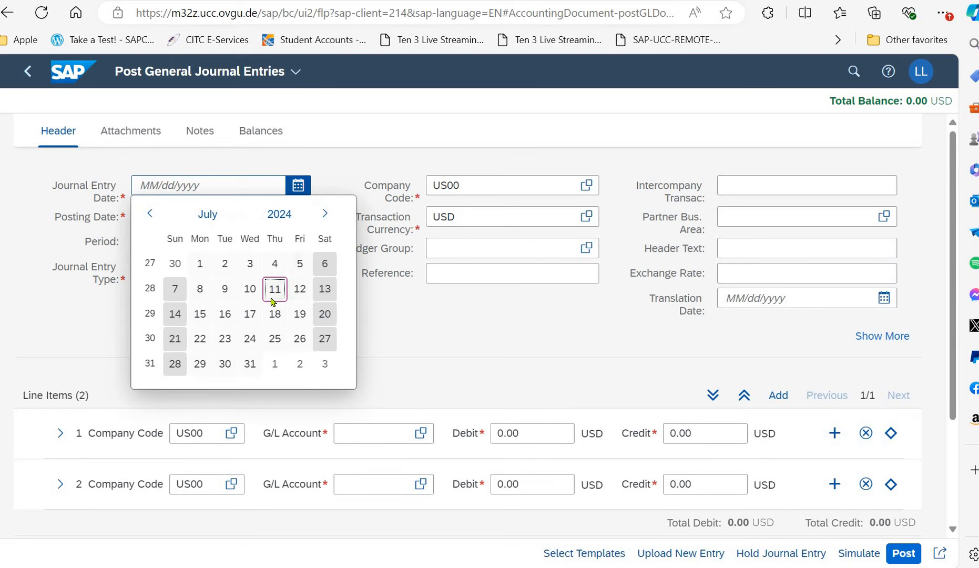
{"action": "left_click", "coordinate": [274, 290]}
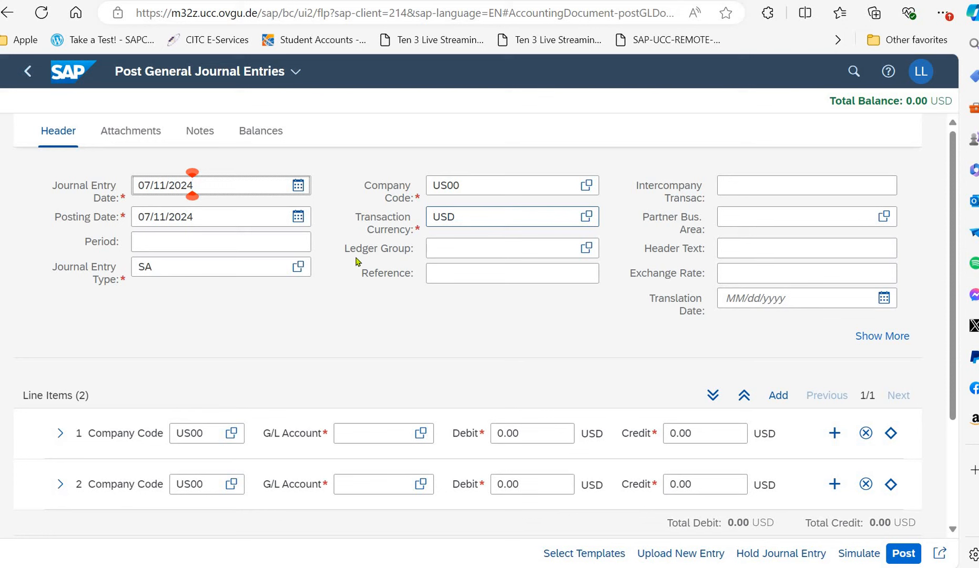
{"action": "left_click", "coordinate": [276, 247]}
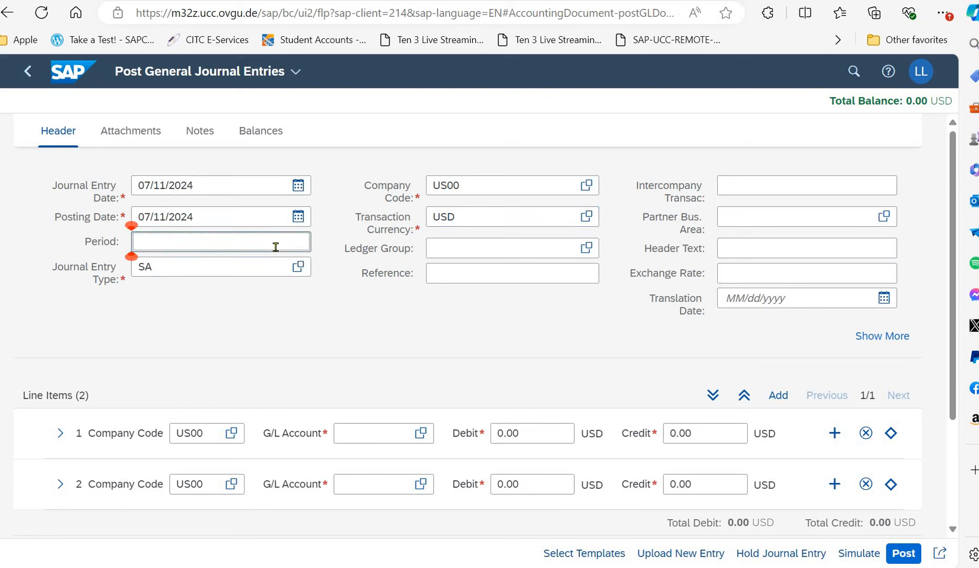
{"action": "type", "text": "07"}
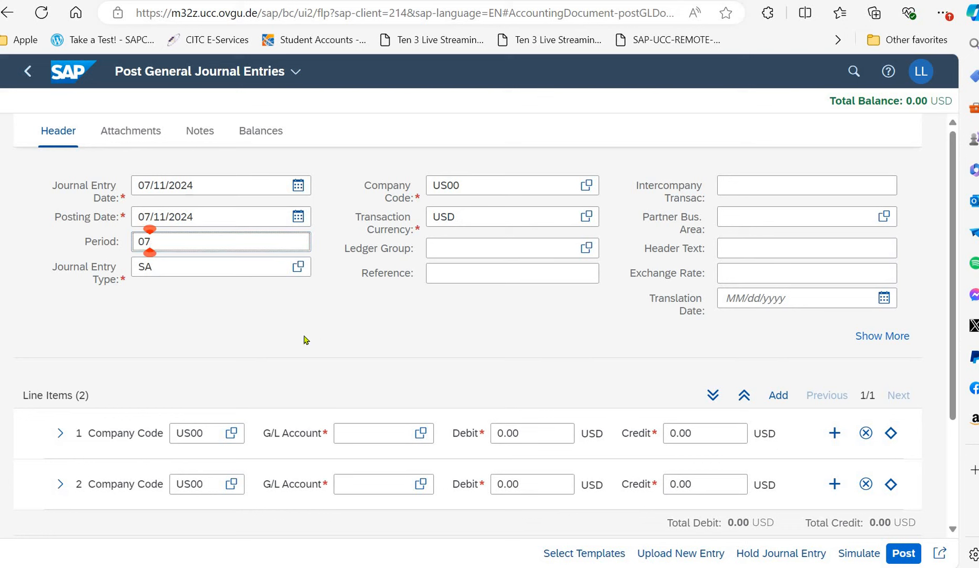
Set the journal entry's reference to 999 and its header text to "Transfer of Funds".
{"action": "left_click", "coordinate": [456, 277]}
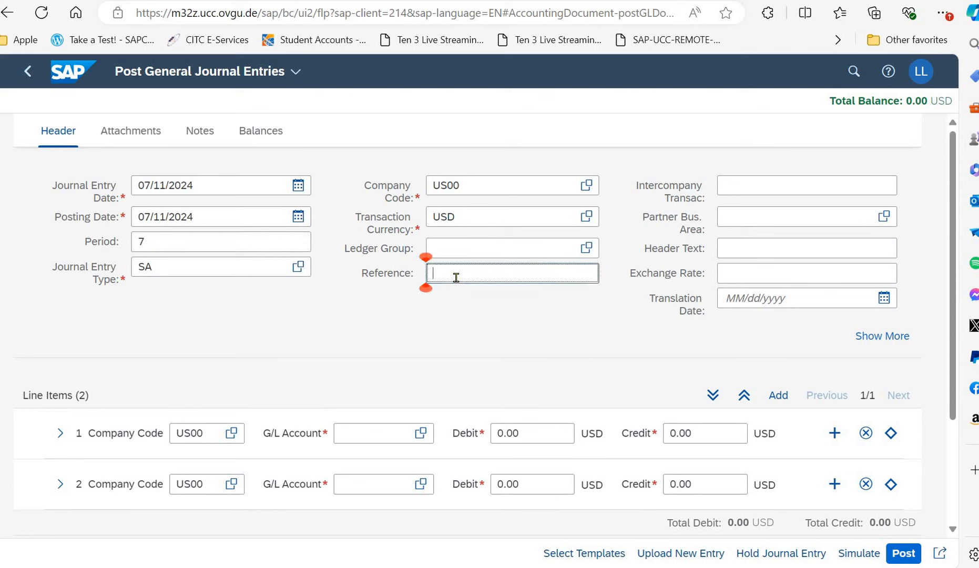
{"action": "type", "text": "###"}
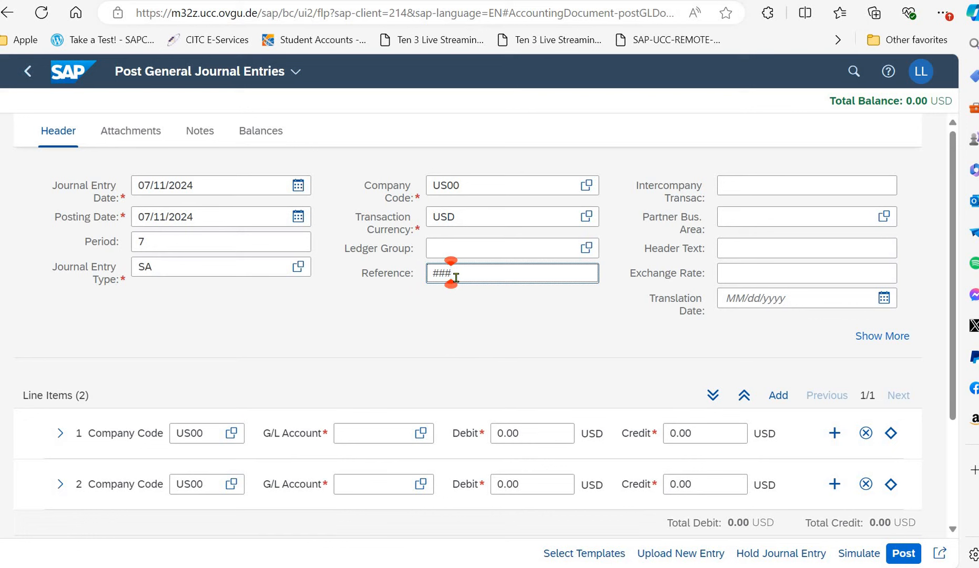
{"action": "key", "text": "BackSpace"}
{"action": "key", "text": "BackSpace"}
{"action": "key", "text": "BackSpace"}
{"action": "type", "text": "999"}
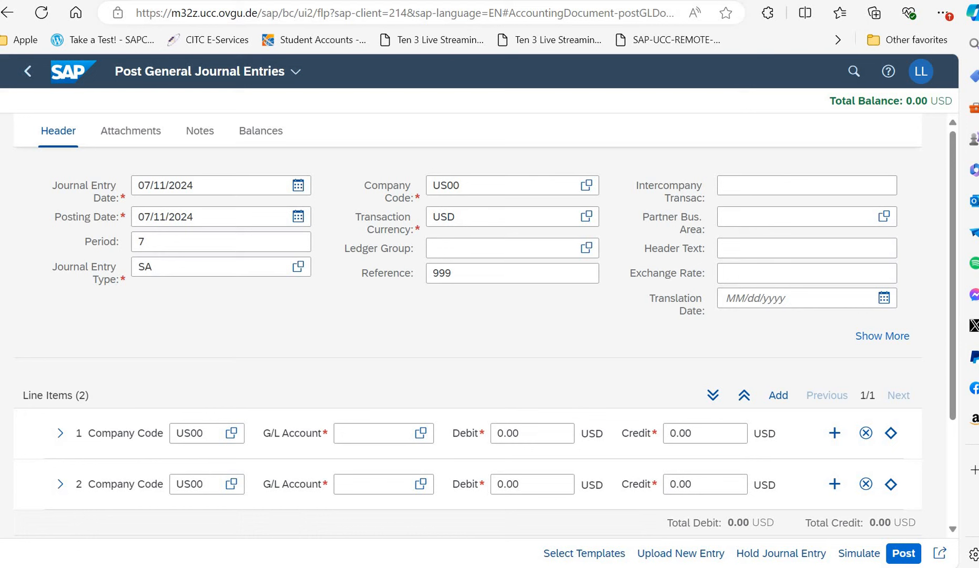
{"action": "left_click", "coordinate": [753, 247]}
{"action": "type", "text": "Transfer of Funds"}
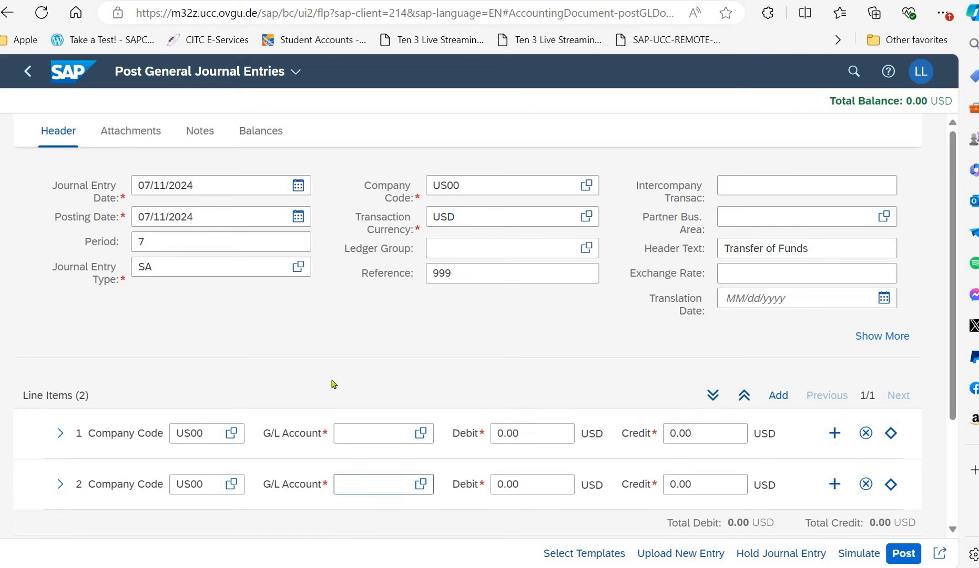
Fill the first line item with G/L account 1809995 (Bank 999) and a debit of 5,000.00 USD.
{"action": "left_click", "coordinate": [378, 425]}
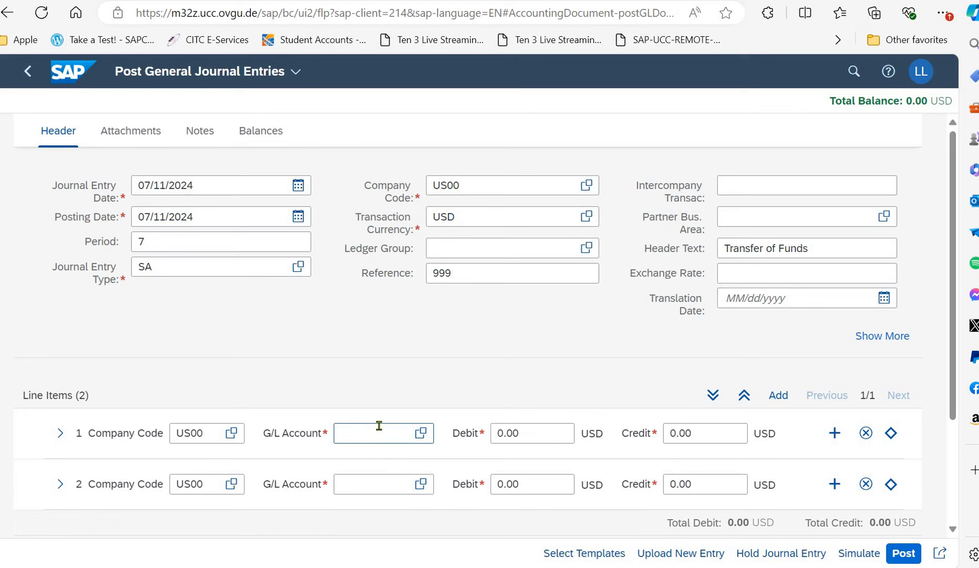
{"action": "left_click", "coordinate": [378, 425]}
{"action": "type", "text": "180###5"}
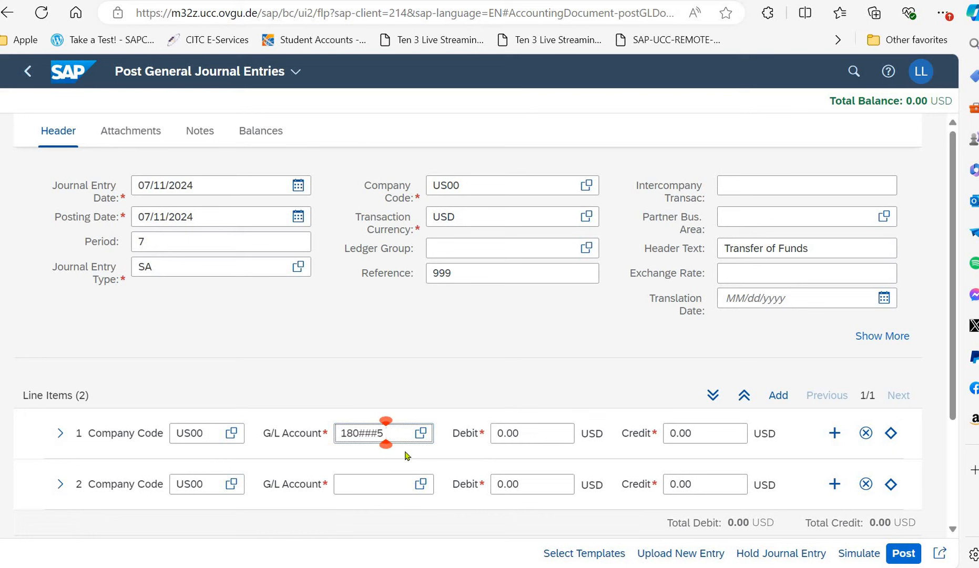
{"action": "key", "text": "Left"}
{"action": "key", "text": "BackSpace"}
{"action": "key", "text": "BackSpace"}
{"action": "key", "text": "BackSpace"}
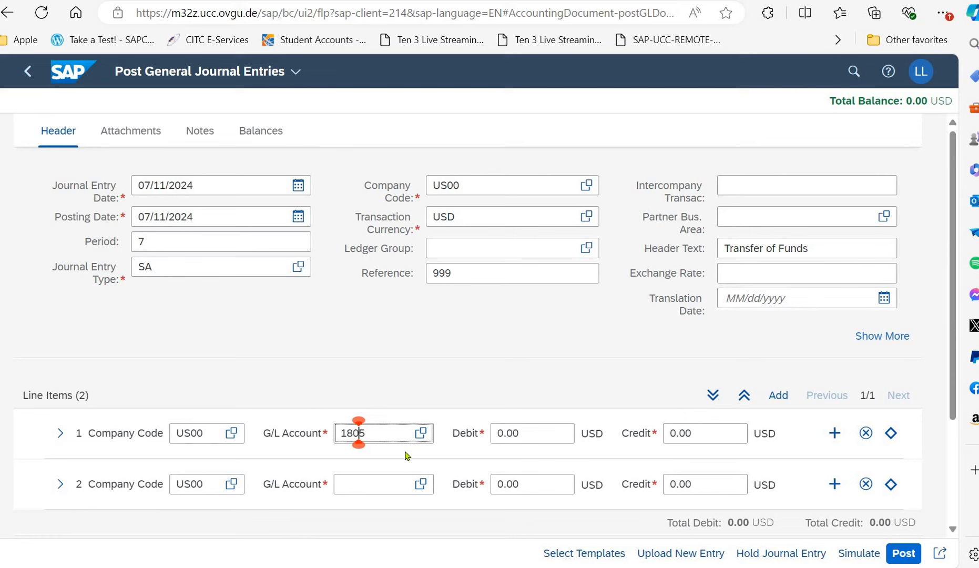
{"action": "type", "text": "999"}
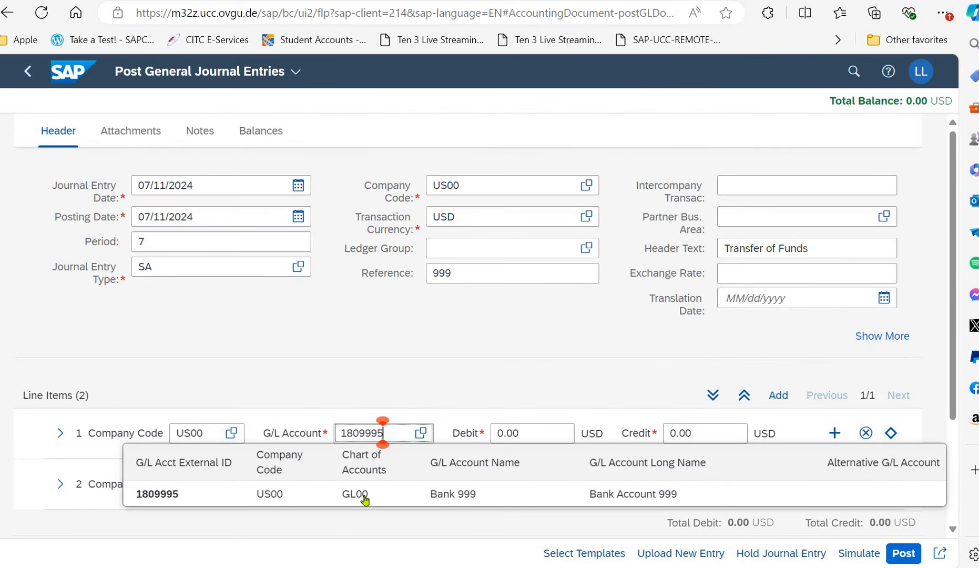
{"action": "left_click", "coordinate": [367, 495]}
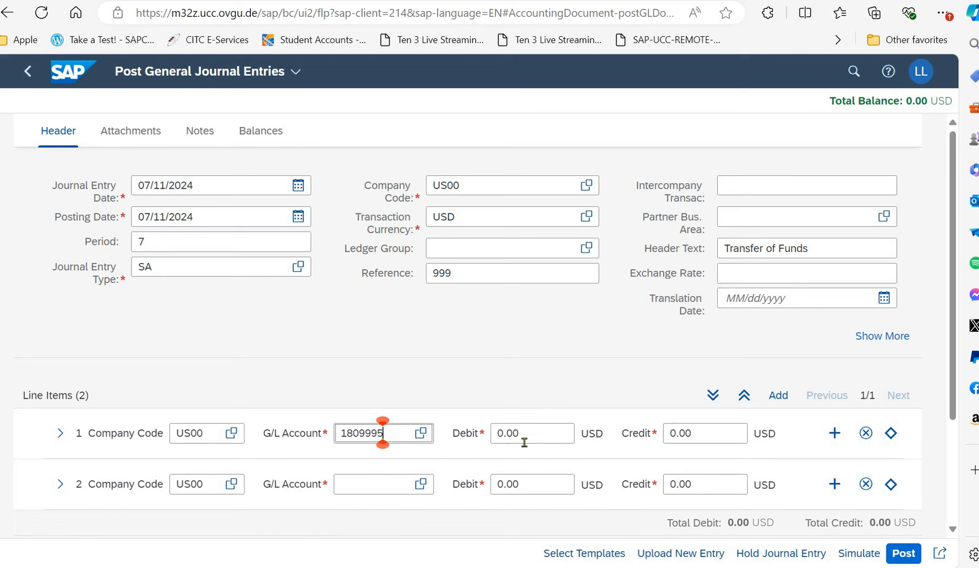
{"action": "left_click", "coordinate": [491, 432]}
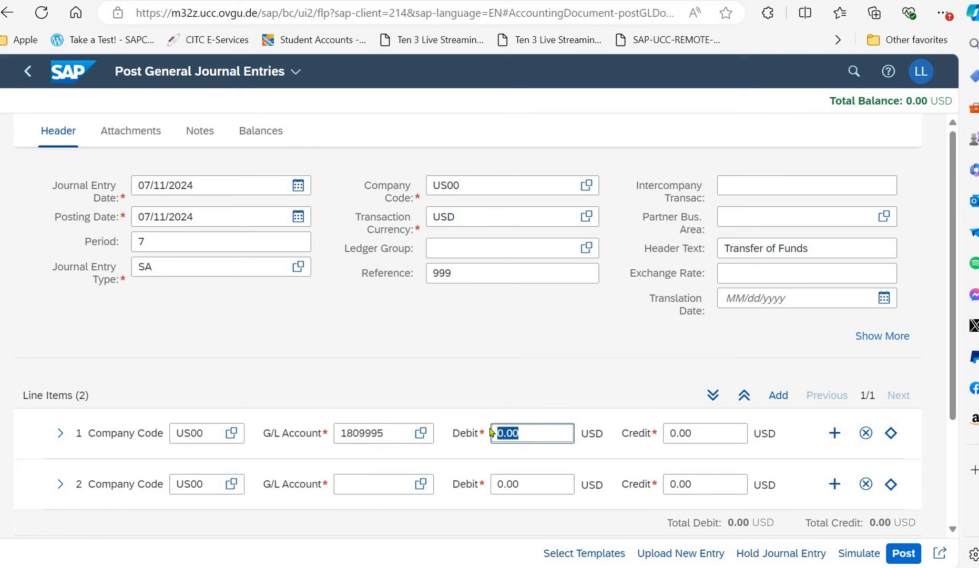
{"action": "type", "text": "5000"}
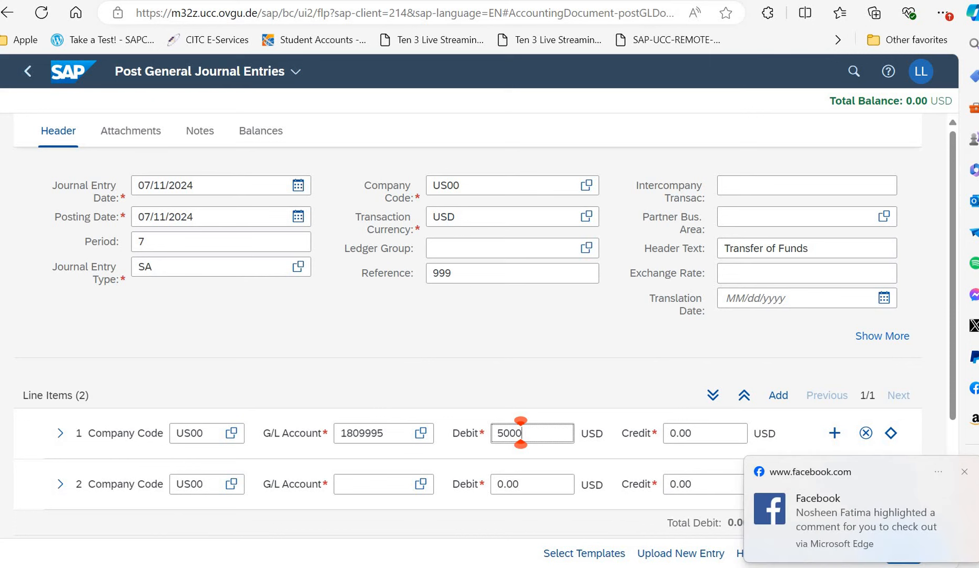
{"action": "key", "text": "Return"}
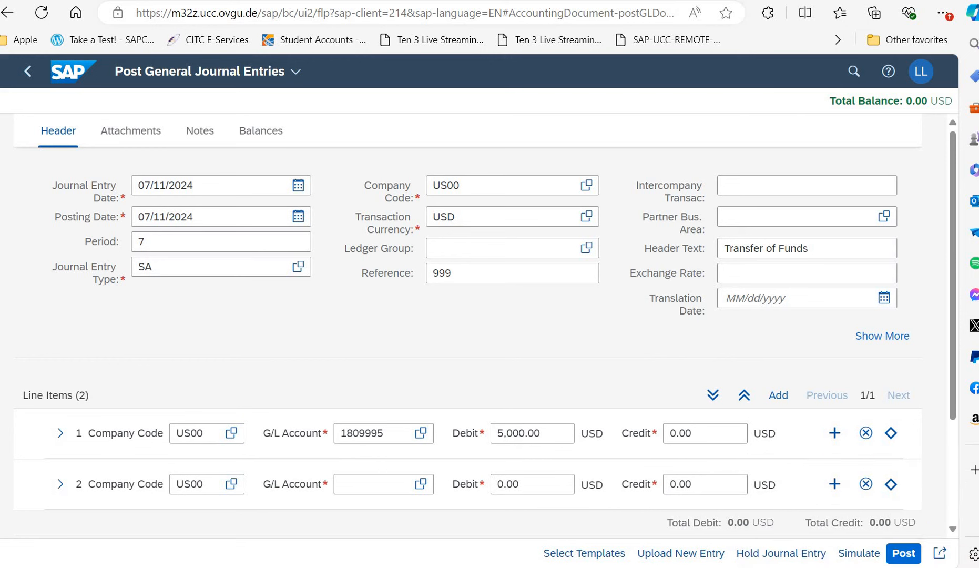
Fill the second line item with G/L account 1800000 (Bank) and a credit of 5,000.00 USD.
{"action": "left_click", "coordinate": [388, 480]}
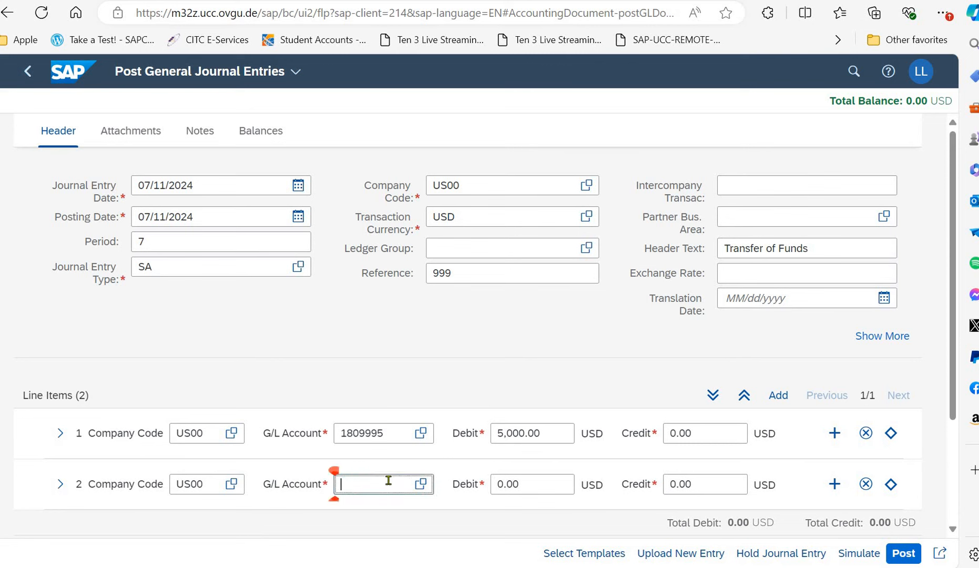
{"action": "type", "text": "1800000"}
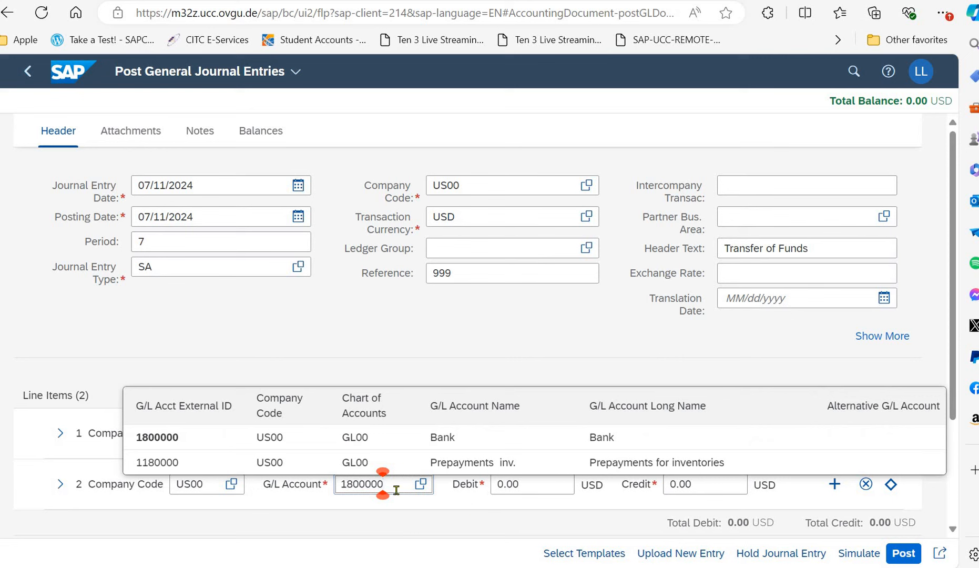
{"action": "left_click", "coordinate": [202, 441]}
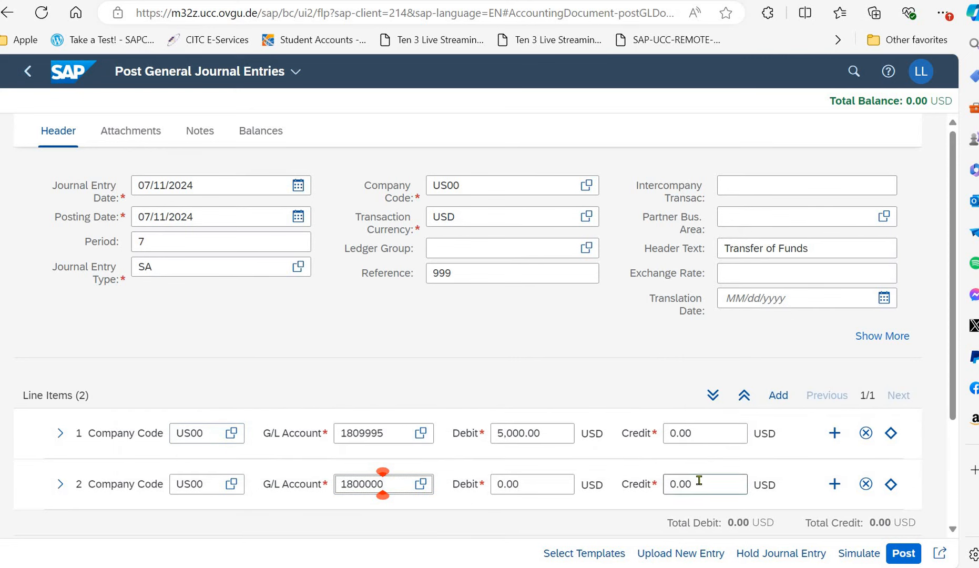
{"action": "left_click", "coordinate": [668, 484]}
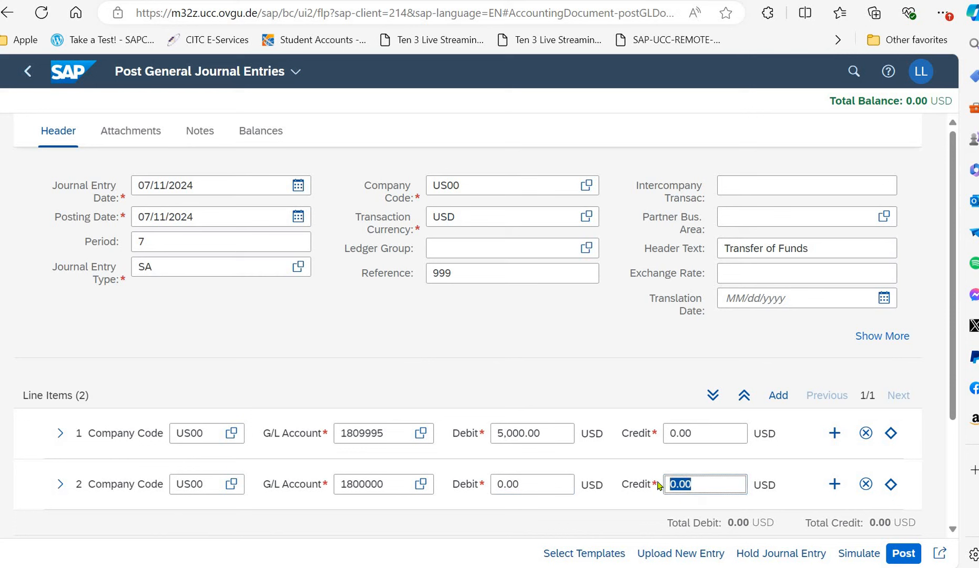
{"action": "type", "text": "5000"}
{"action": "key", "text": "Return"}
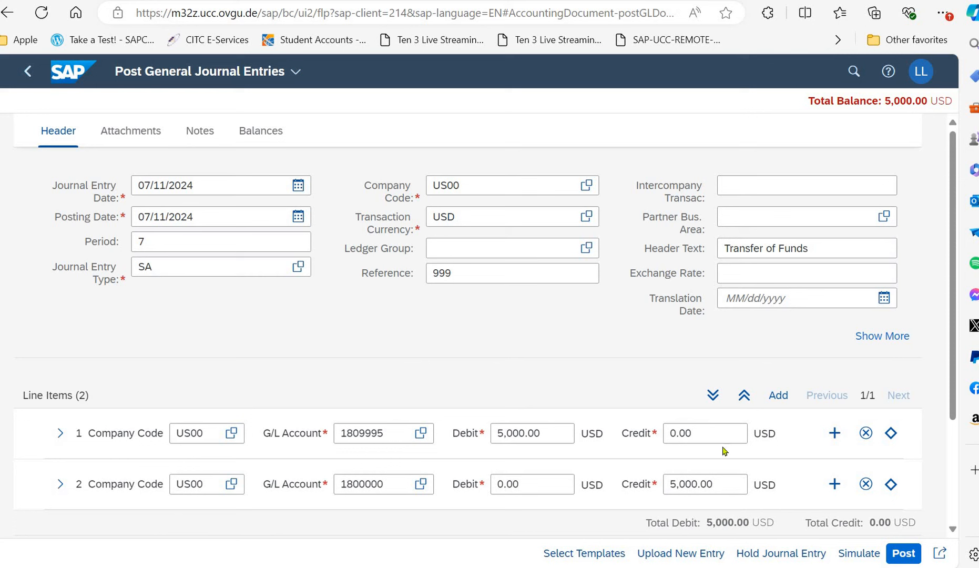
{"action": "left_click", "coordinate": [726, 481]}
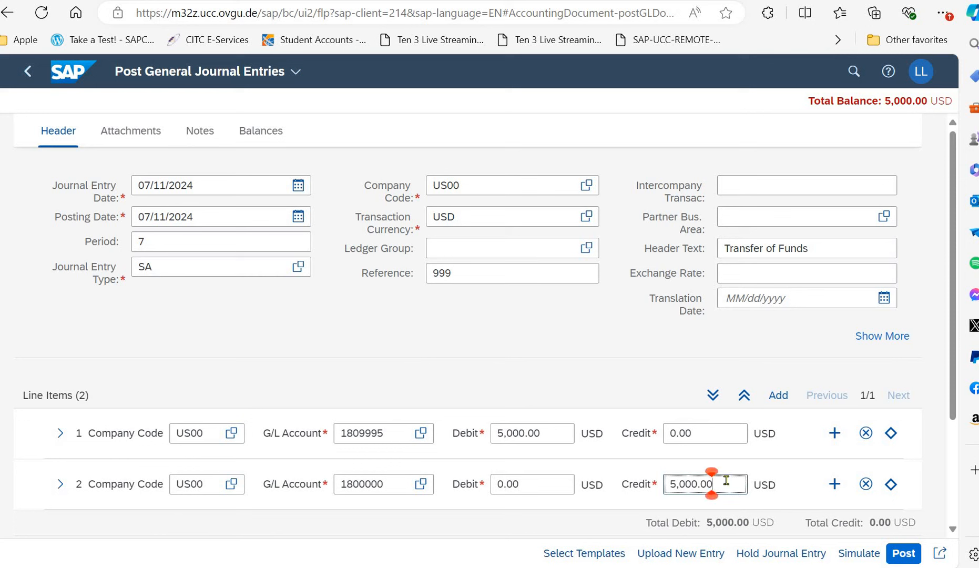
{"action": "key", "text": "Return"}
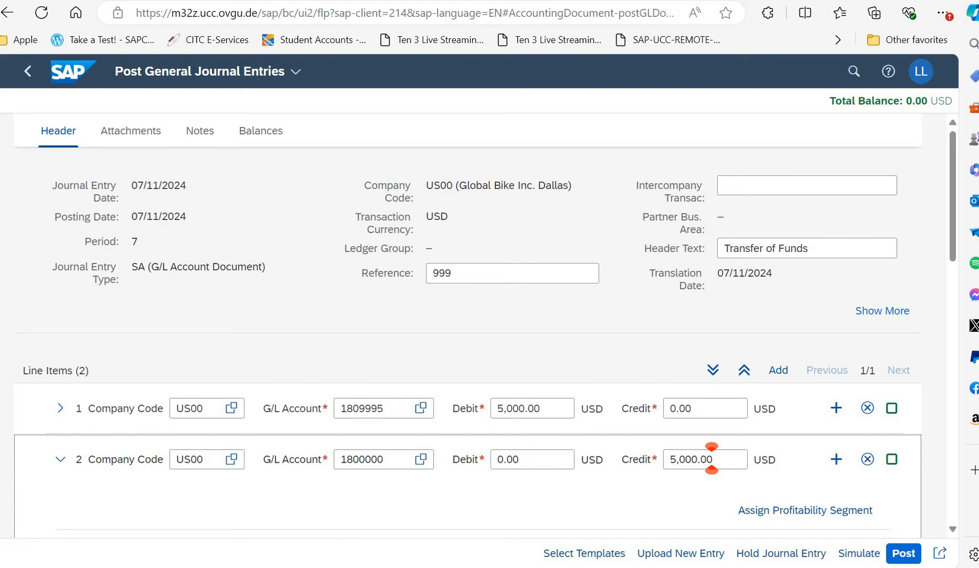
Simulate and post the funds transfer journal entry, and return to the Accounts Payable page.
{"action": "left_click", "coordinate": [858, 553]}
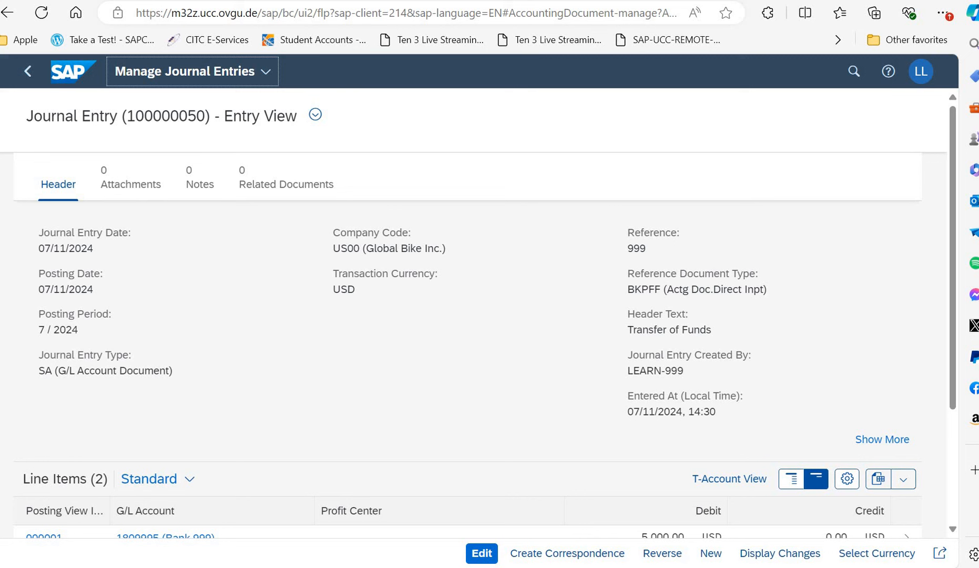
{"action": "left_click", "coordinate": [29, 72]}
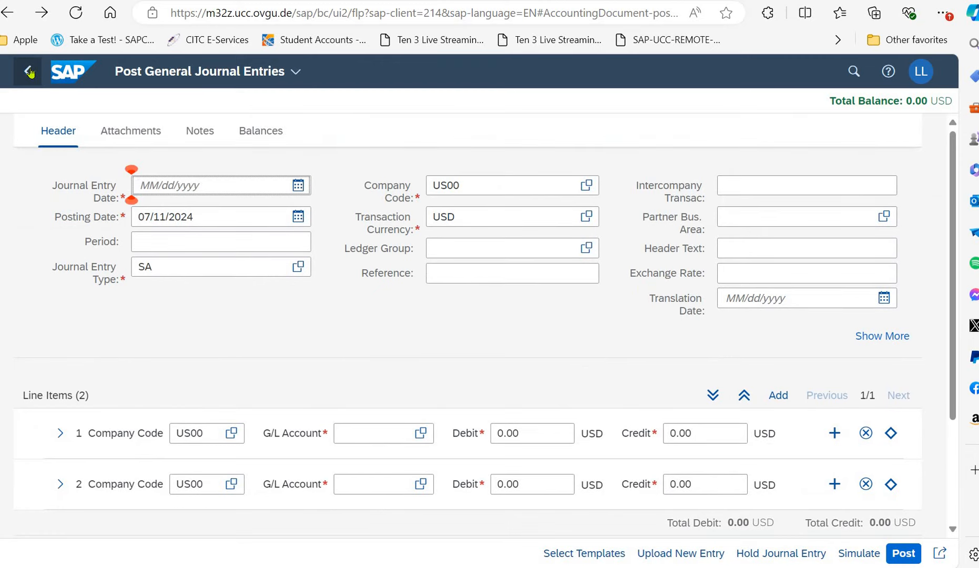
{"action": "left_click", "coordinate": [29, 71]}
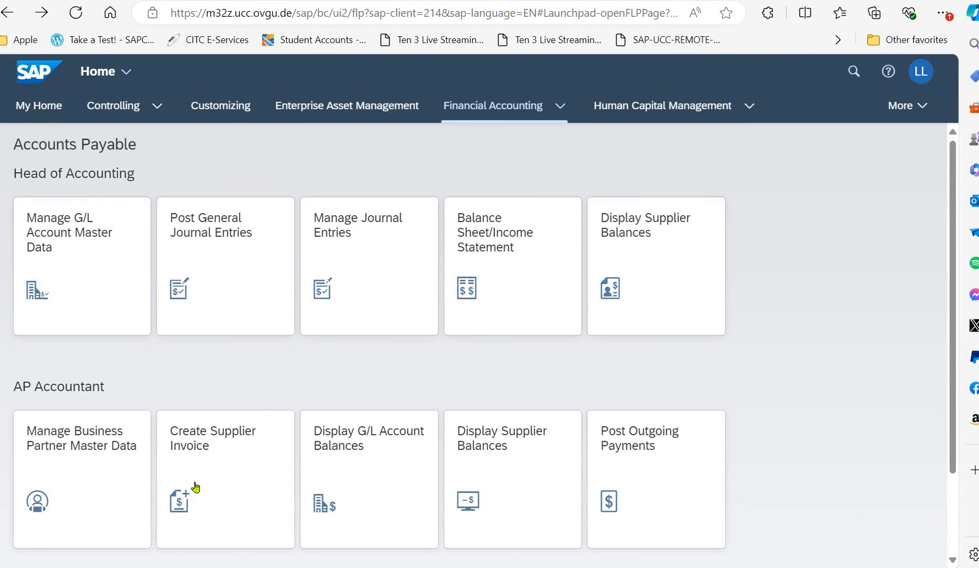
Start a new supplier invoice for company code US00 with invoice date 07/11/2024.
{"action": "left_click", "coordinate": [239, 487]}
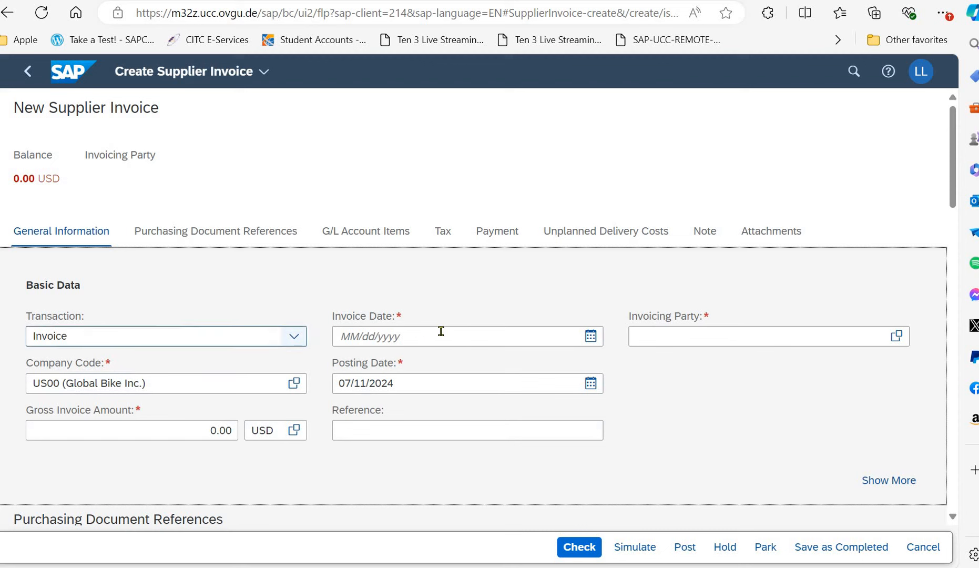
{"action": "left_click", "coordinate": [590, 336]}
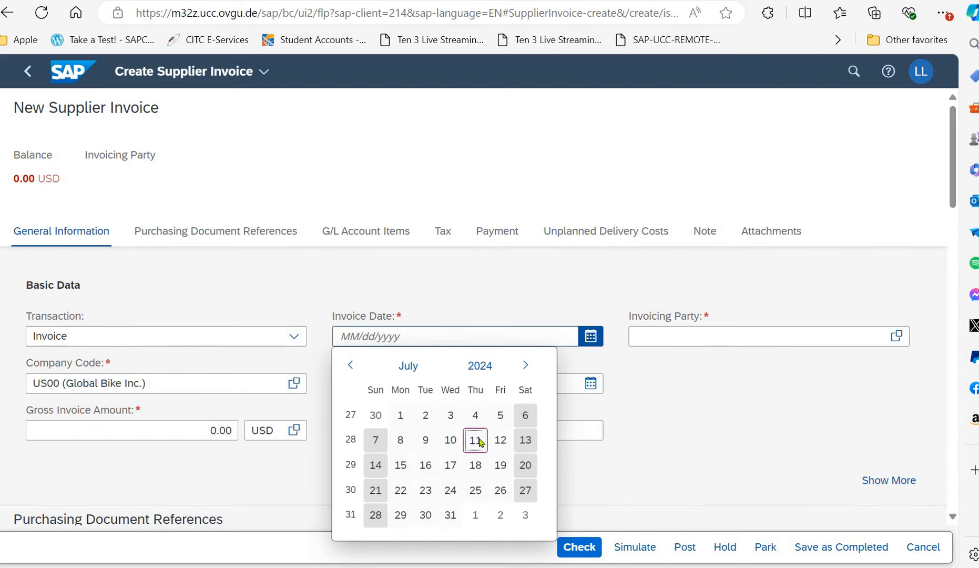
{"action": "left_click", "coordinate": [480, 442]}
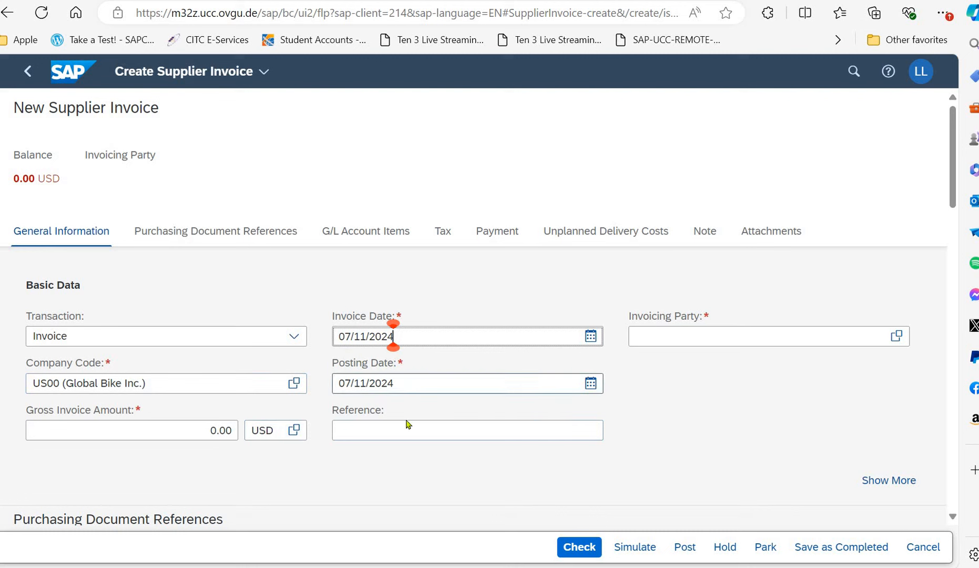
Set the supplier invoice's gross invoice amount to 1,500.00 USD.
{"action": "left_click", "coordinate": [168, 436]}
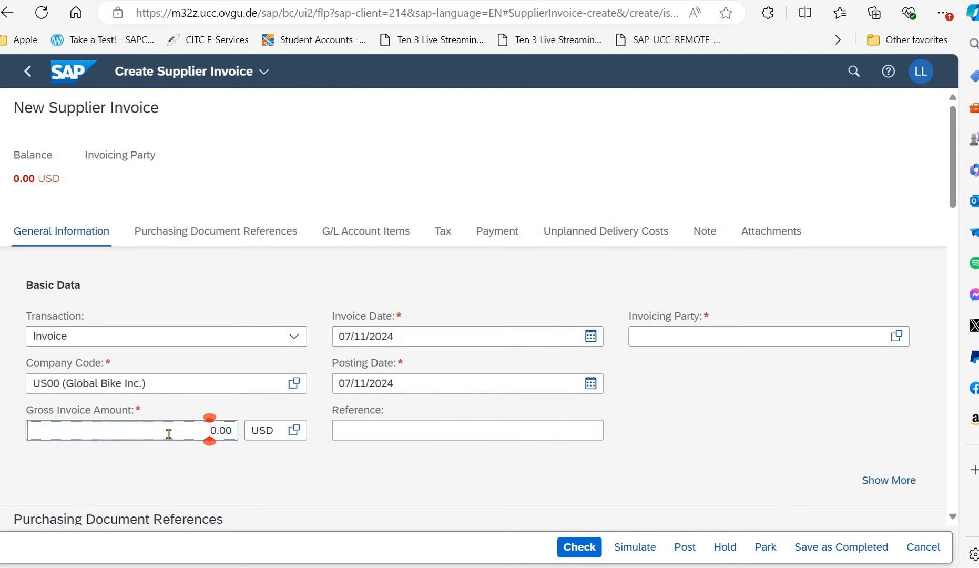
{"action": "key", "text": "Delete"}
{"action": "key", "text": "Delete"}
{"action": "key", "text": "Delete"}
{"action": "key", "text": "Delete"}
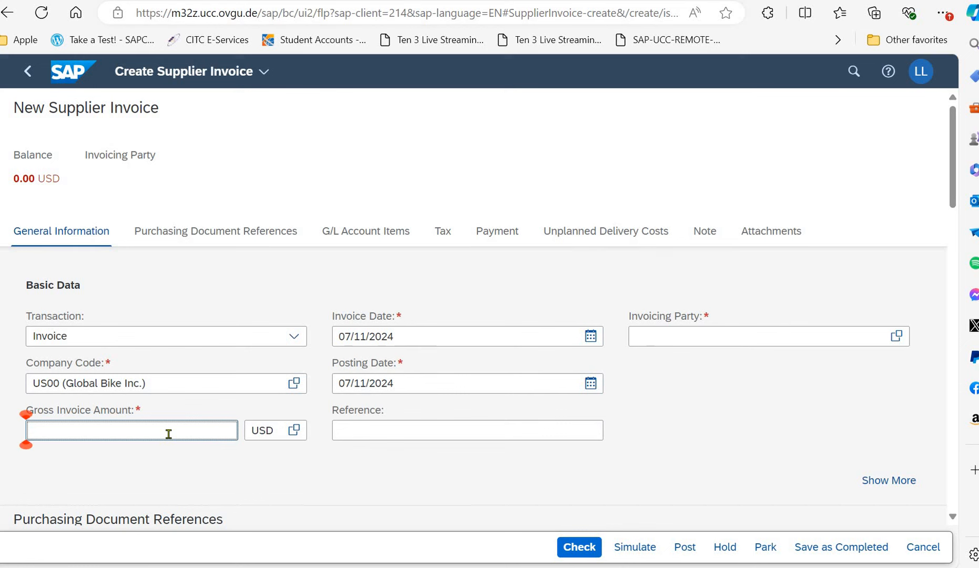
{"action": "type", "text": "1500"}
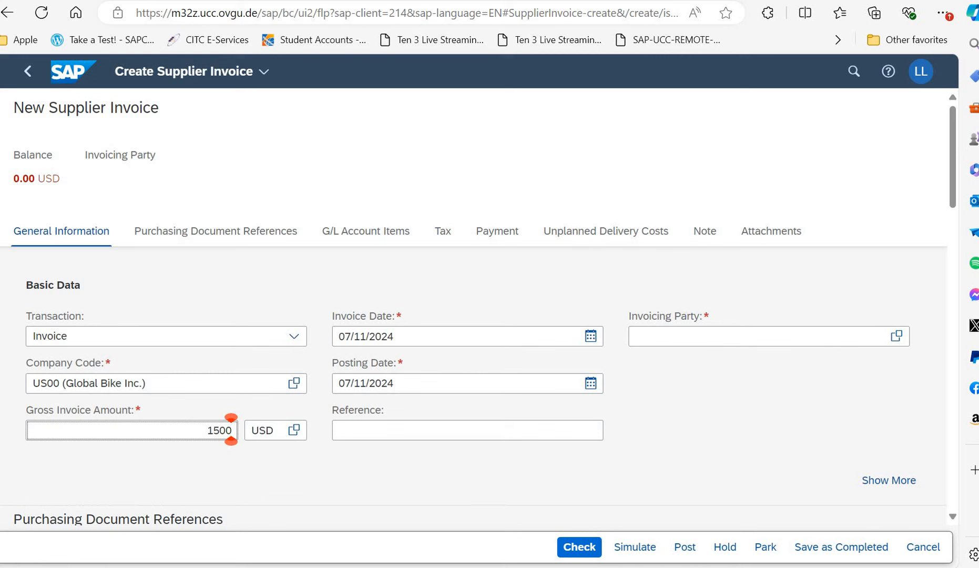
{"action": "key", "text": "Return"}
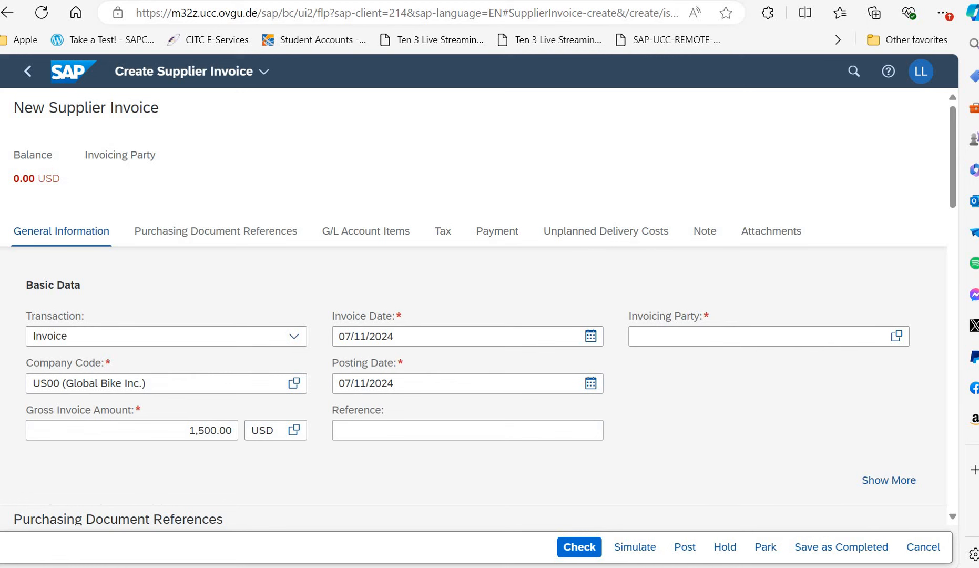
Set the supplier invoice's reference to 999 CARDINAL 1.
{"action": "left_click", "coordinate": [462, 431]}
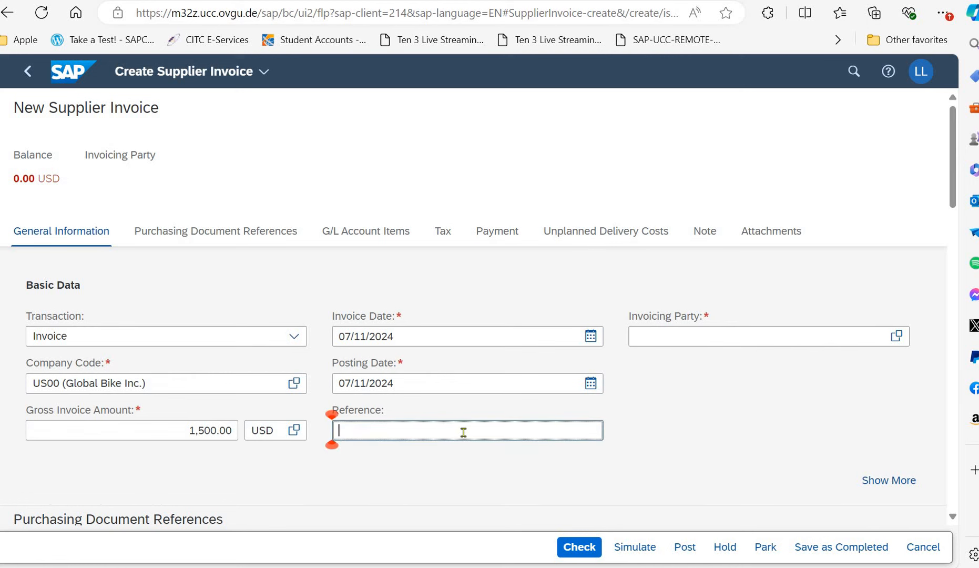
{"action": "type", "text": "### Cardinal 1"}
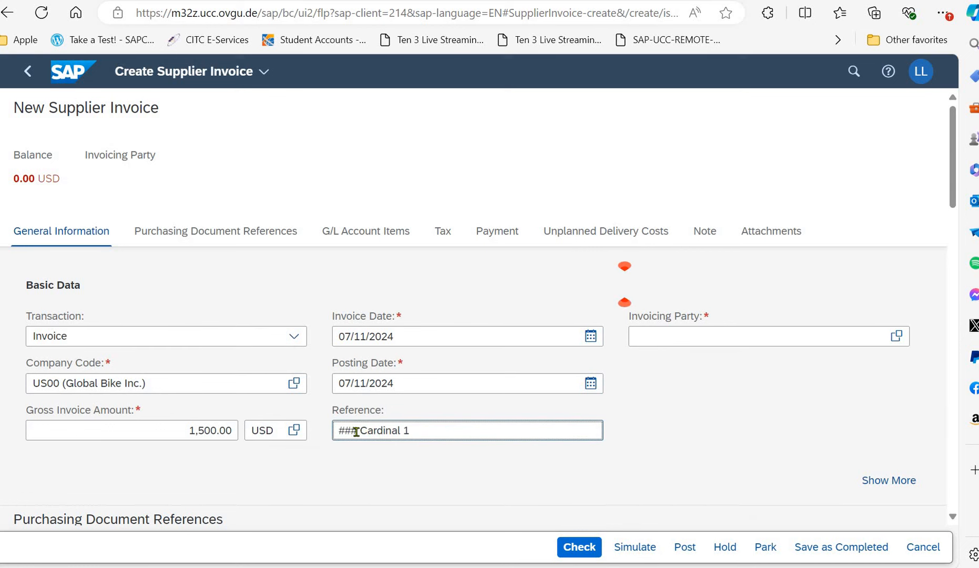
{"action": "key", "text": "Home"}
{"action": "key", "text": "Delete"}
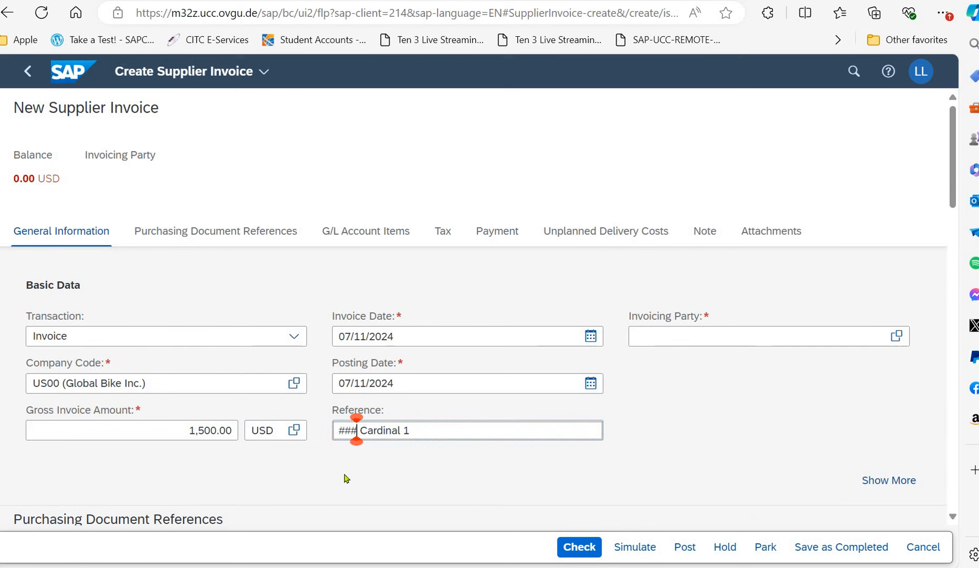
{"action": "key", "text": "Delete"}
{"action": "key", "text": "Delete"}
{"action": "key", "text": "Delete"}
{"action": "type", "text": "999"}
Set the invoicing party to the supplier Cardinal Properties 999.
{"action": "left_click", "coordinate": [754, 336]}
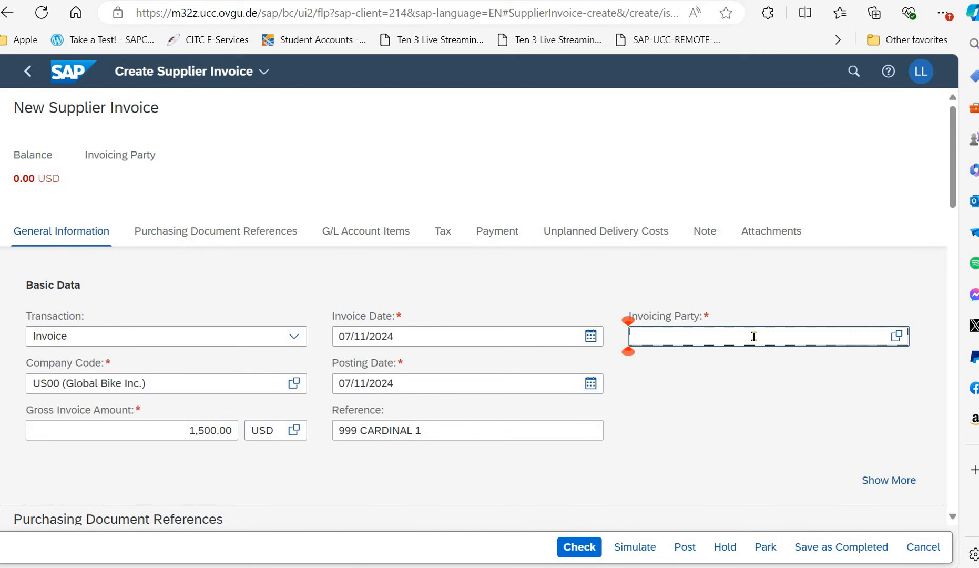
{"action": "type", "text": "1003"}
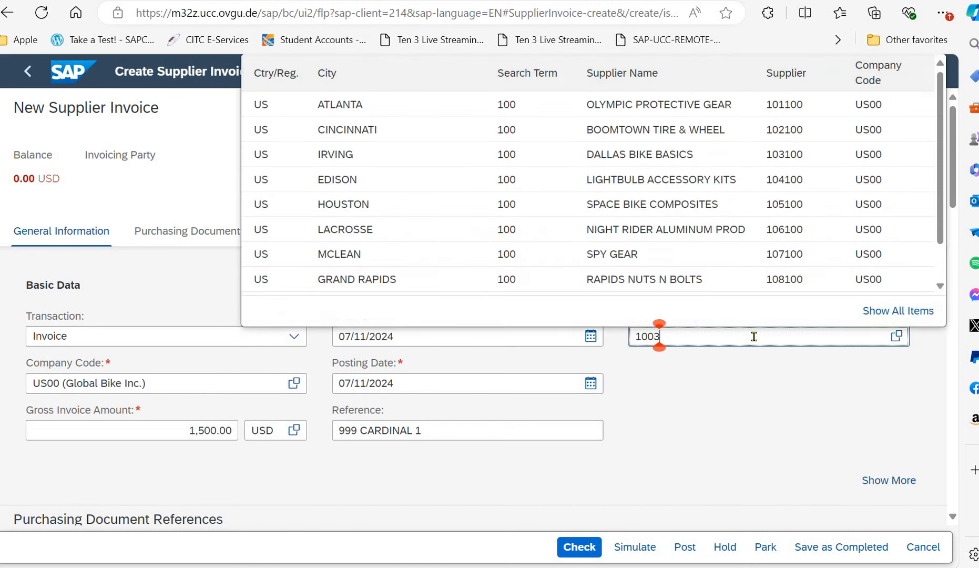
{"action": "type", "text": "559"}
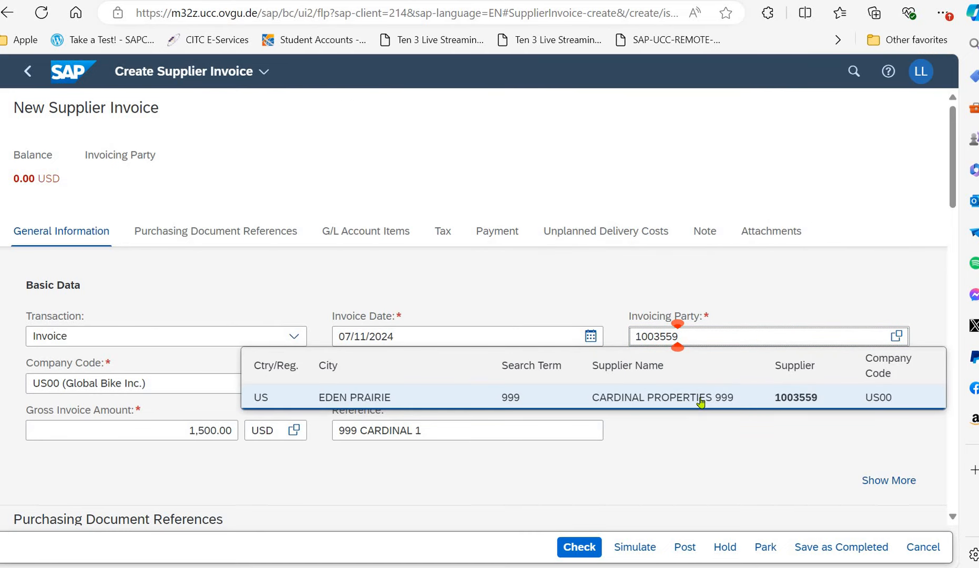
{"action": "left_click", "coordinate": [701, 402]}
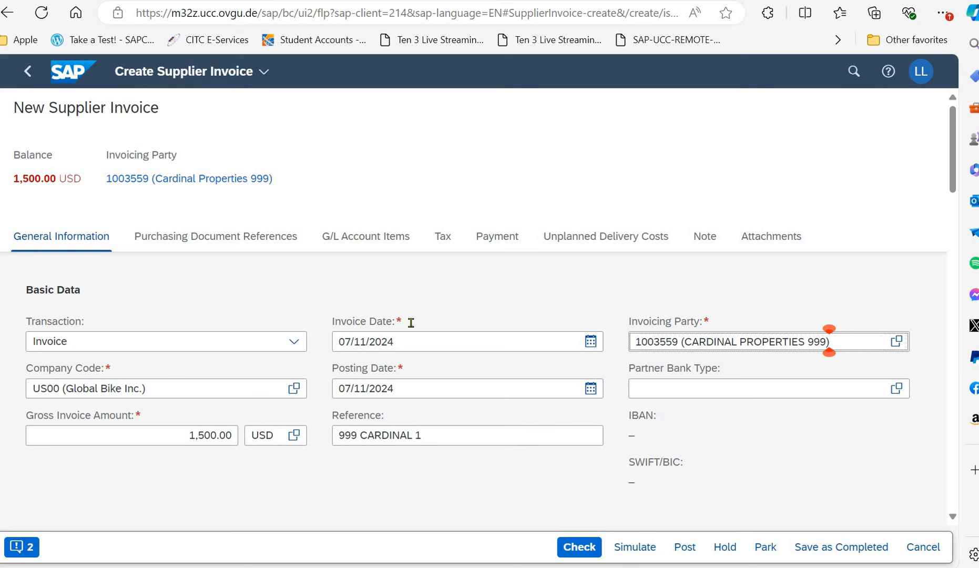
Add a debit G/L account item to the invoice with rent expense account 6319995.
{"action": "left_click", "coordinate": [380, 237]}
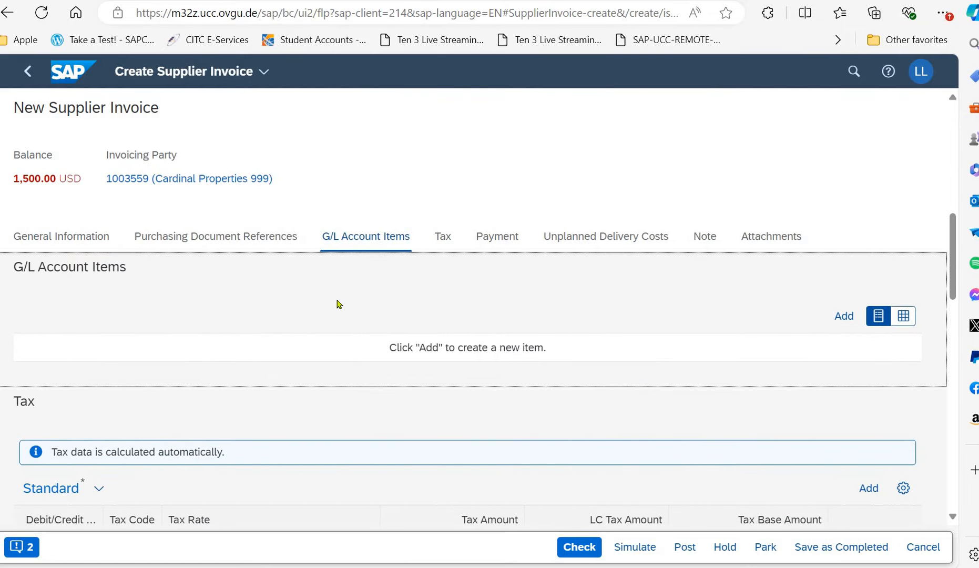
{"action": "left_click", "coordinate": [843, 315]}
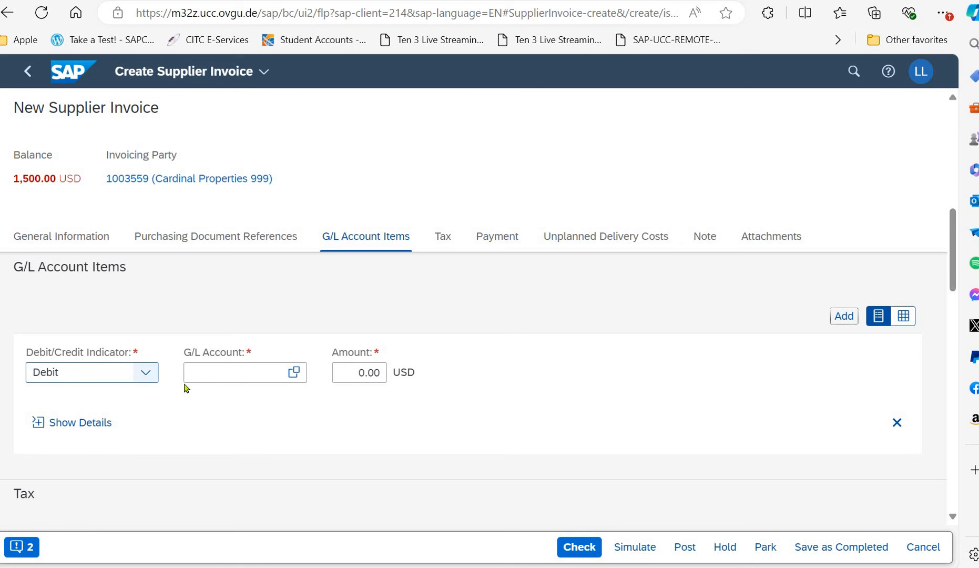
{"action": "left_click", "coordinate": [217, 371]}
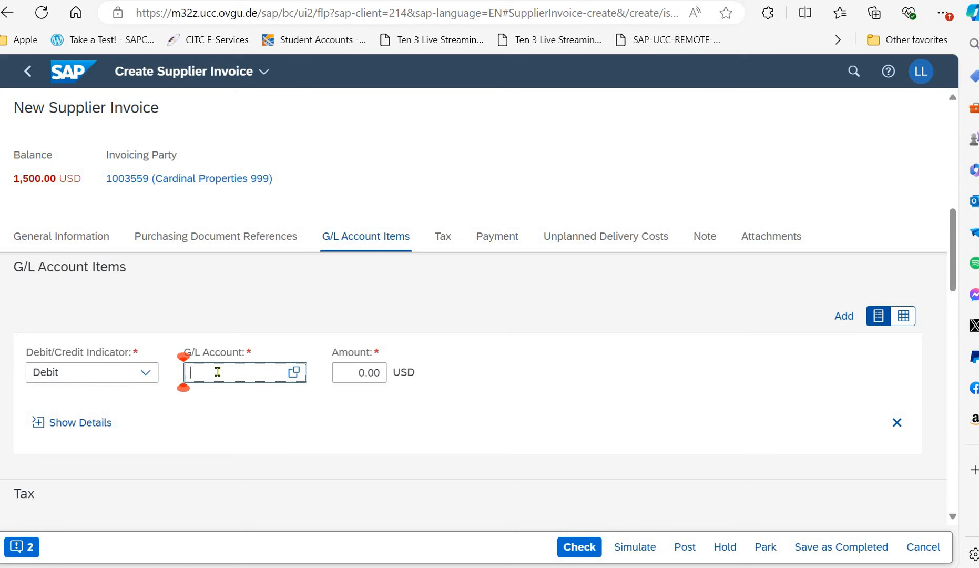
{"action": "type", "text": "631"}
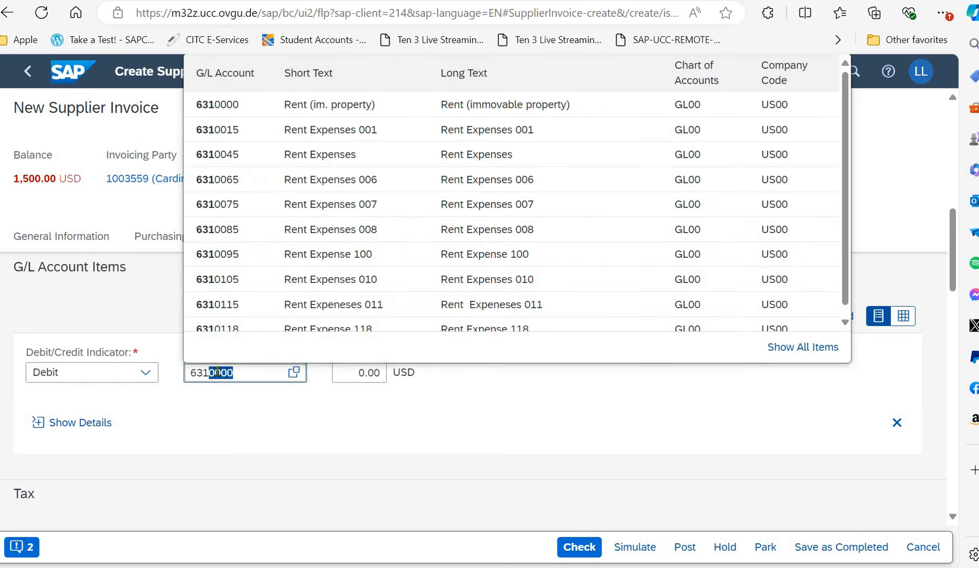
{"action": "type", "text": "999"}
{"action": "left_click", "coordinate": [231, 371]}
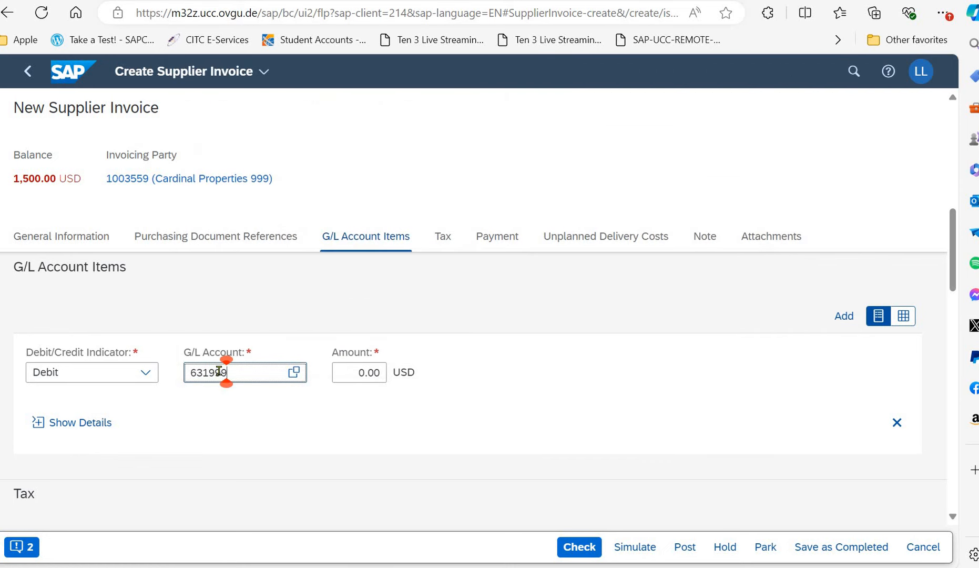
{"action": "key", "text": "Return"}
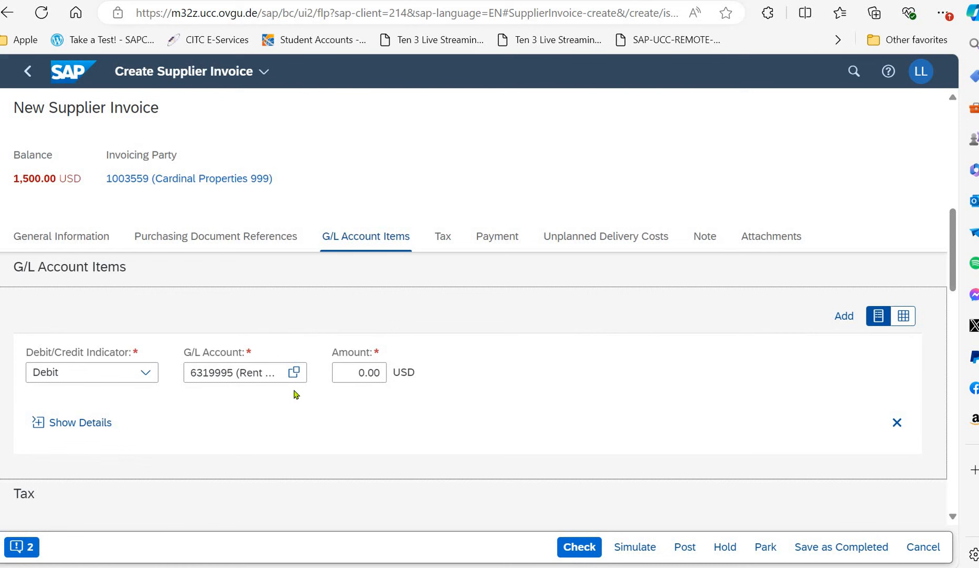
Set the G/L item's amount to 1,500 USD and check the invoice.
{"action": "left_click", "coordinate": [339, 372]}
{"action": "type", "text": "1"}
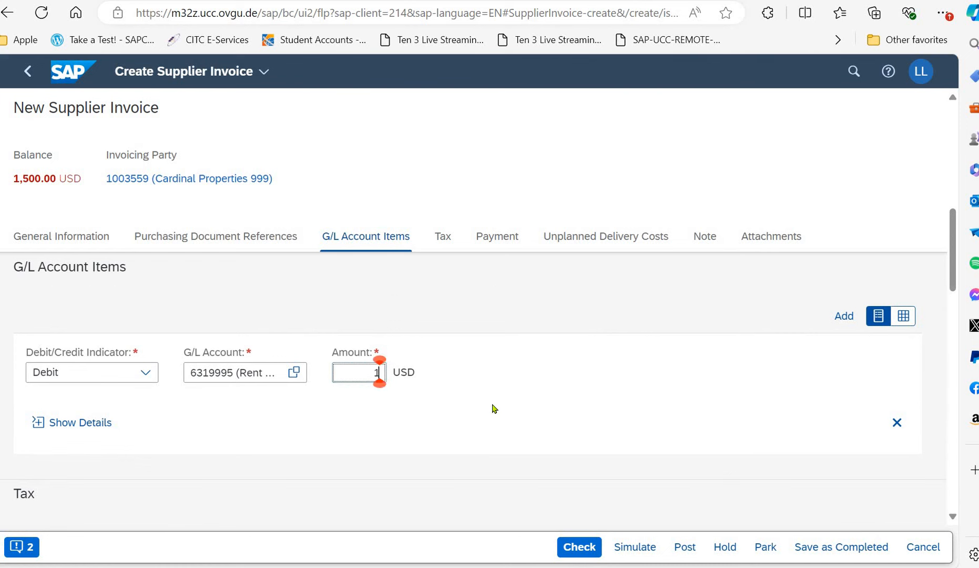
{"action": "type", "text": "500"}
{"action": "left_click", "coordinate": [581, 546]}
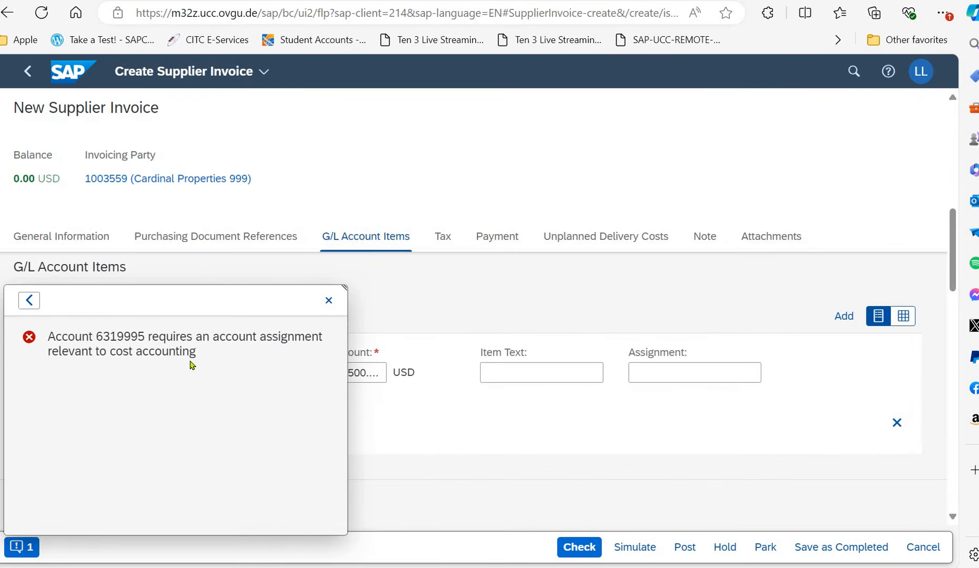
{"action": "left_click", "coordinate": [329, 300]}
Change the item's G/L account to 6319985 and recheck the invoice, reading its message.
{"action": "left_click", "coordinate": [229, 373]}
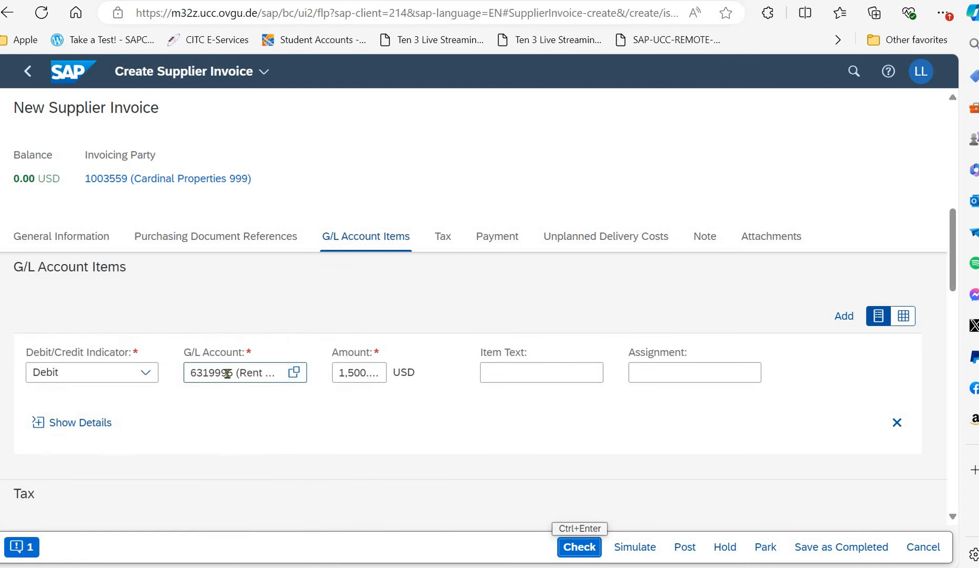
{"action": "left_click", "coordinate": [227, 373]}
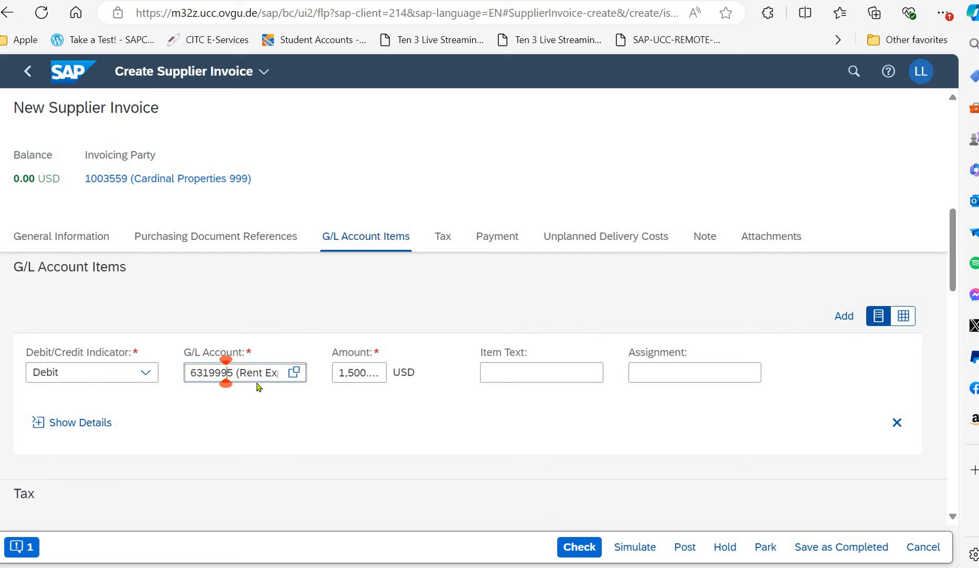
{"action": "key", "text": "BackSpace"}
{"action": "type", "text": "8"}
{"action": "left_click", "coordinate": [575, 547]}
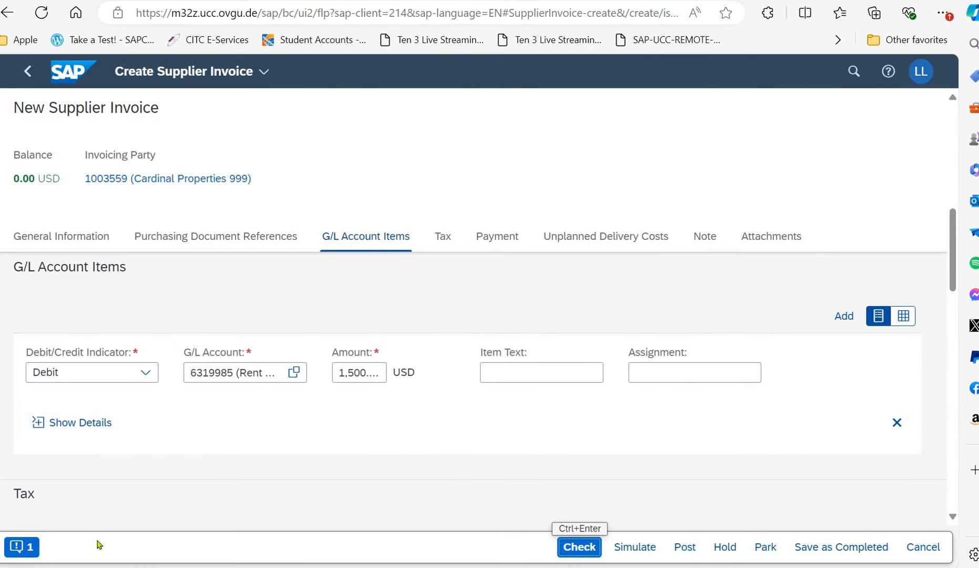
{"action": "left_click", "coordinate": [30, 550]}
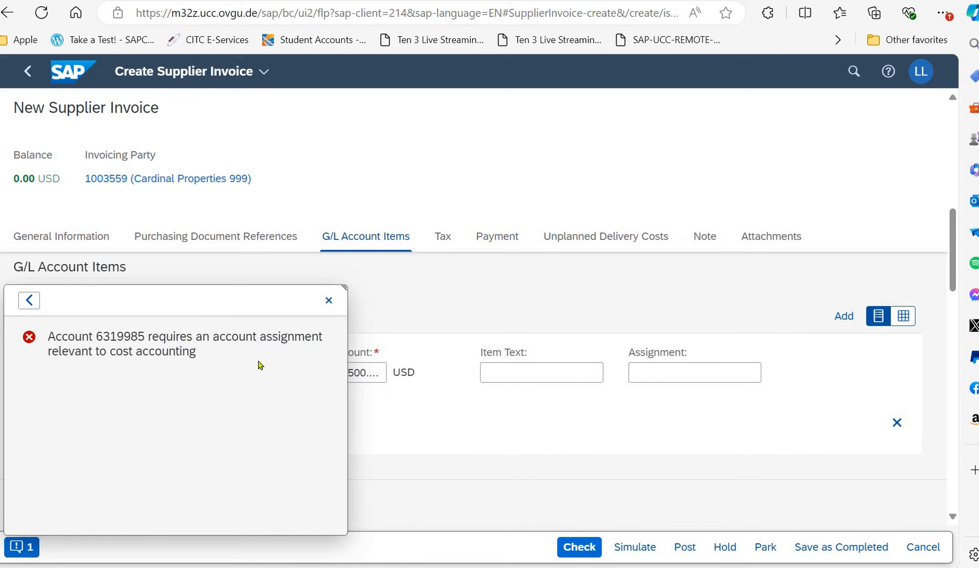
{"action": "left_click", "coordinate": [329, 301]}
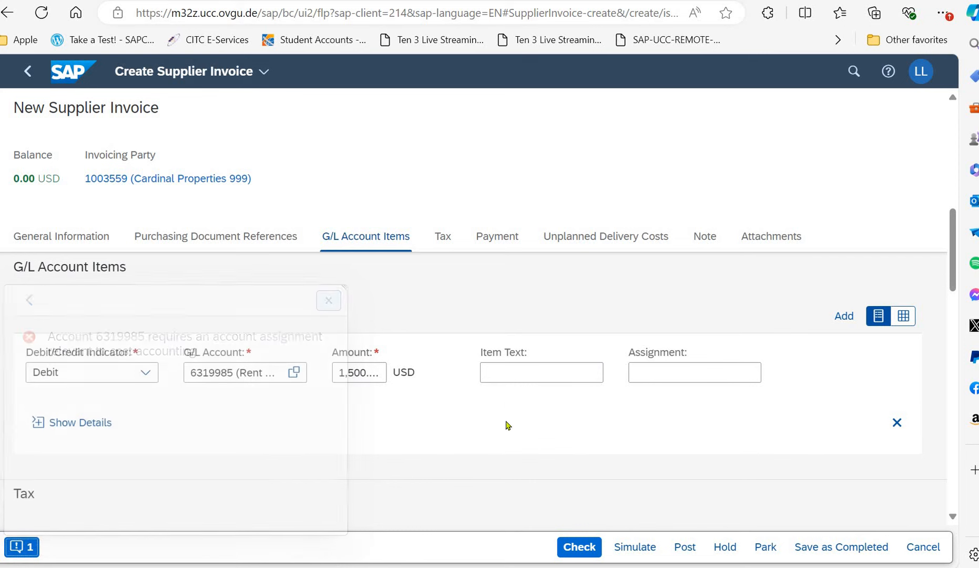
Expand the G/L item's details and assign cost center NAAD1000 (Admin Costs).
{"action": "left_click", "coordinate": [639, 372]}
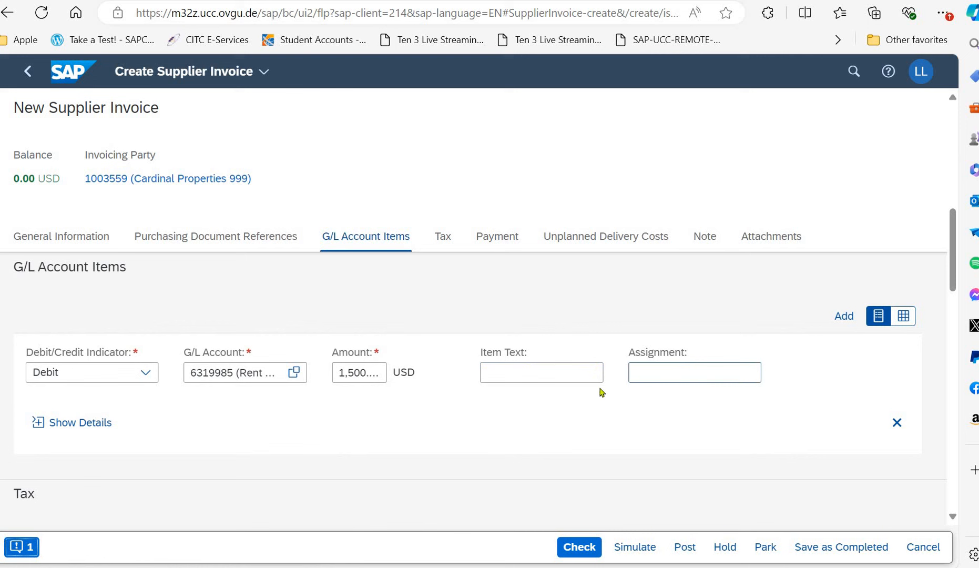
{"action": "left_click", "coordinate": [474, 411]}
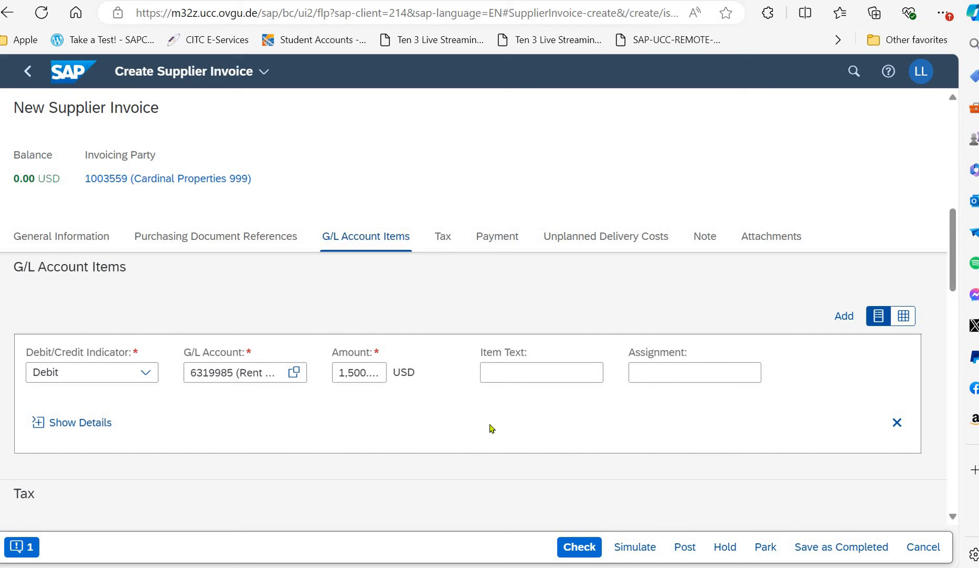
{"action": "left_click", "coordinate": [94, 428]}
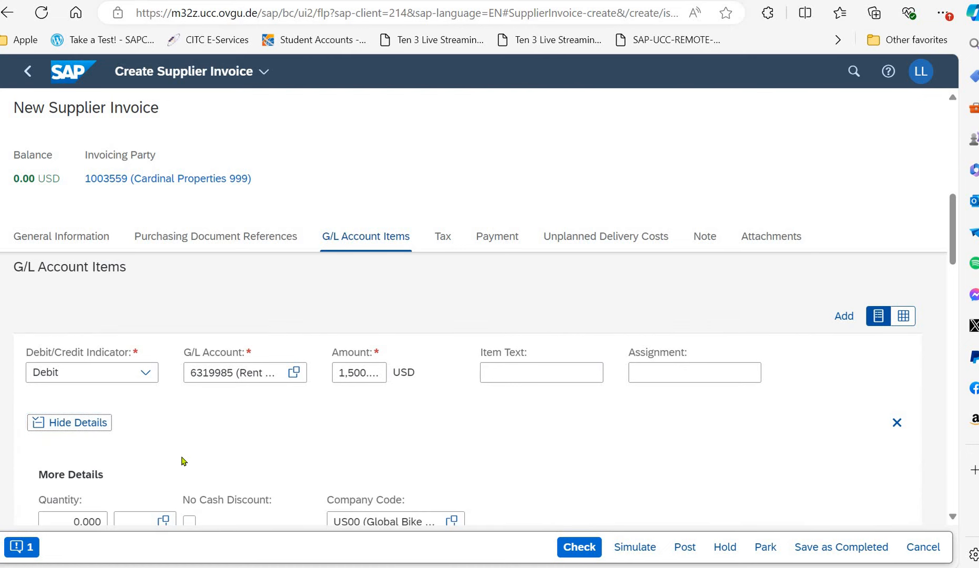
{"action": "scroll", "coordinate": [182, 461], "scroll_direction": "down", "scroll_amount": 4}
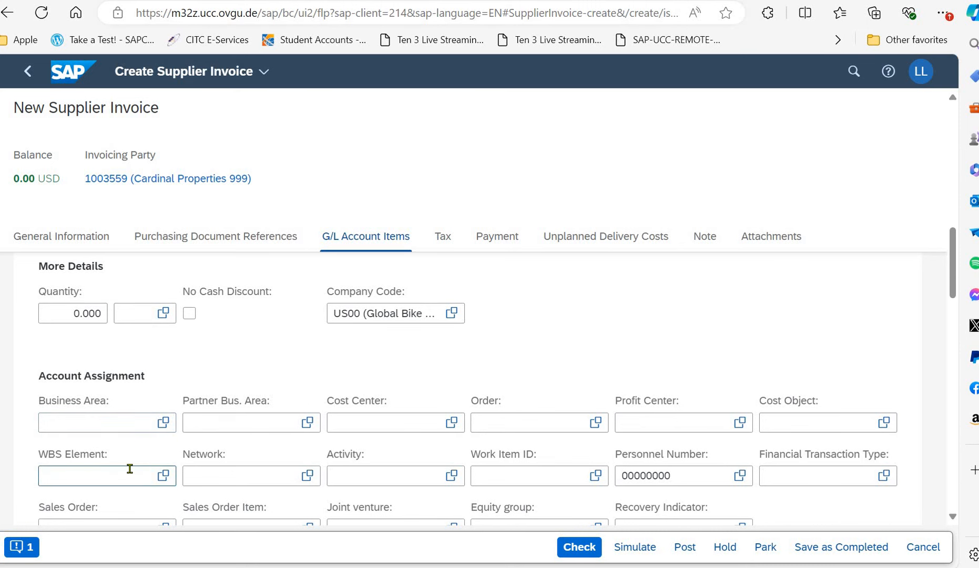
{"action": "scroll", "coordinate": [177, 431], "scroll_direction": "down", "scroll_amount": 4}
{"action": "scroll", "coordinate": [182, 442], "scroll_direction": "up", "scroll_amount": 8}
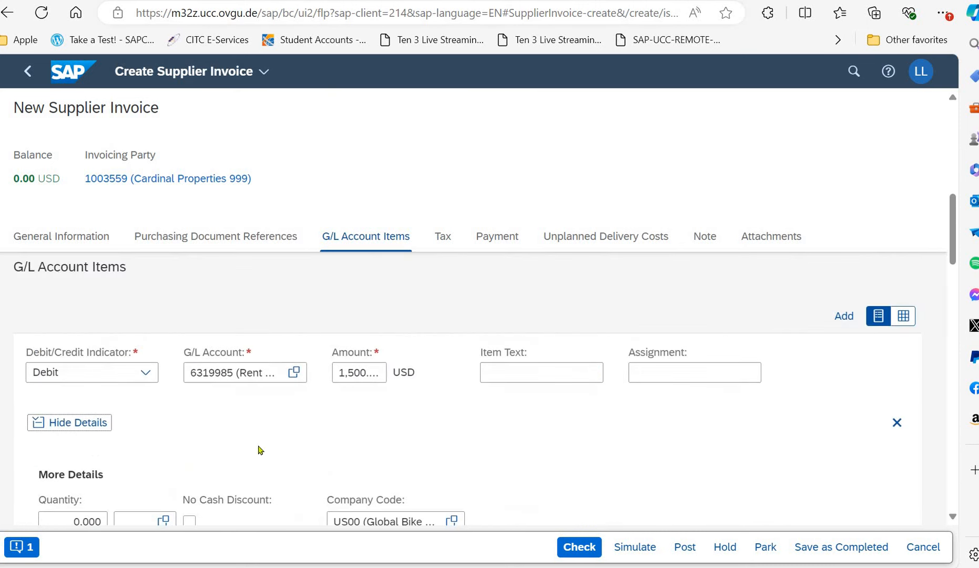
{"action": "scroll", "coordinate": [259, 450], "scroll_direction": "down", "scroll_amount": 4}
{"action": "left_click", "coordinate": [347, 422]}
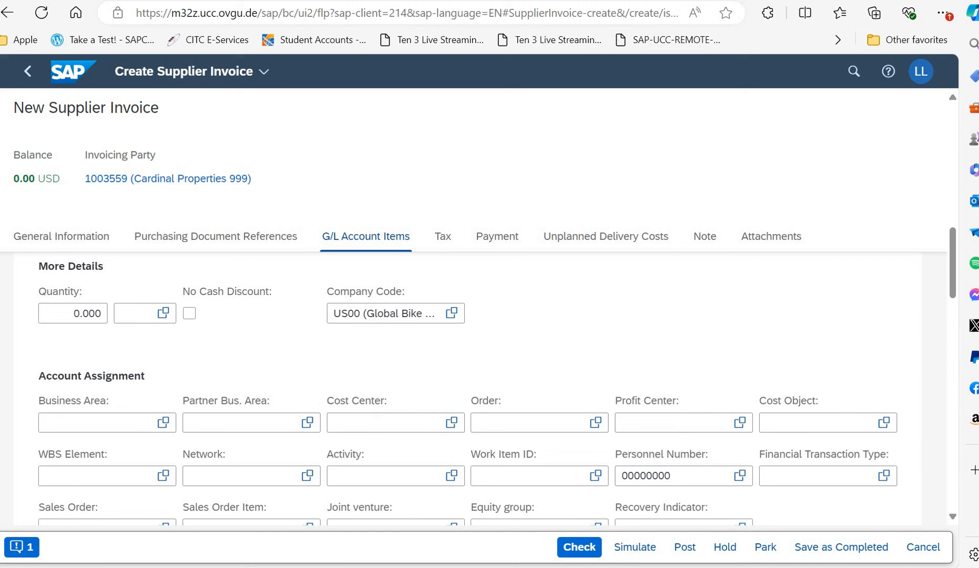
{"action": "left_click", "coordinate": [289, 418]}
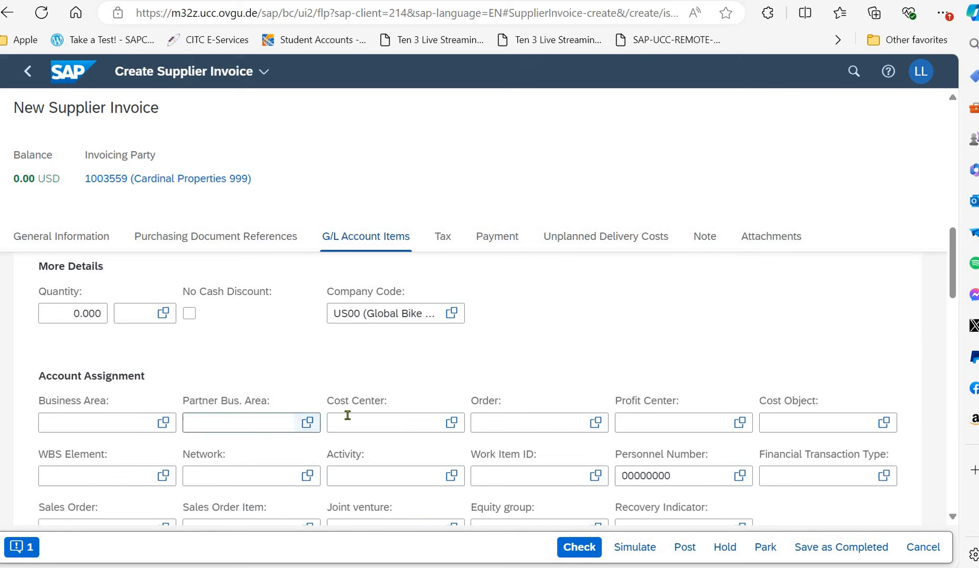
{"action": "left_click", "coordinate": [347, 415]}
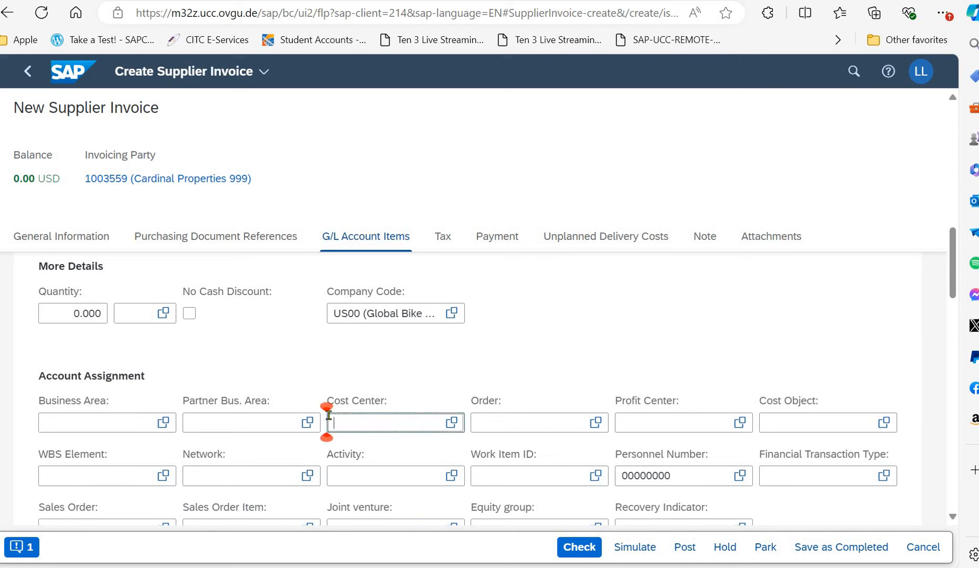
{"action": "type", "text": "NAAD1000"}
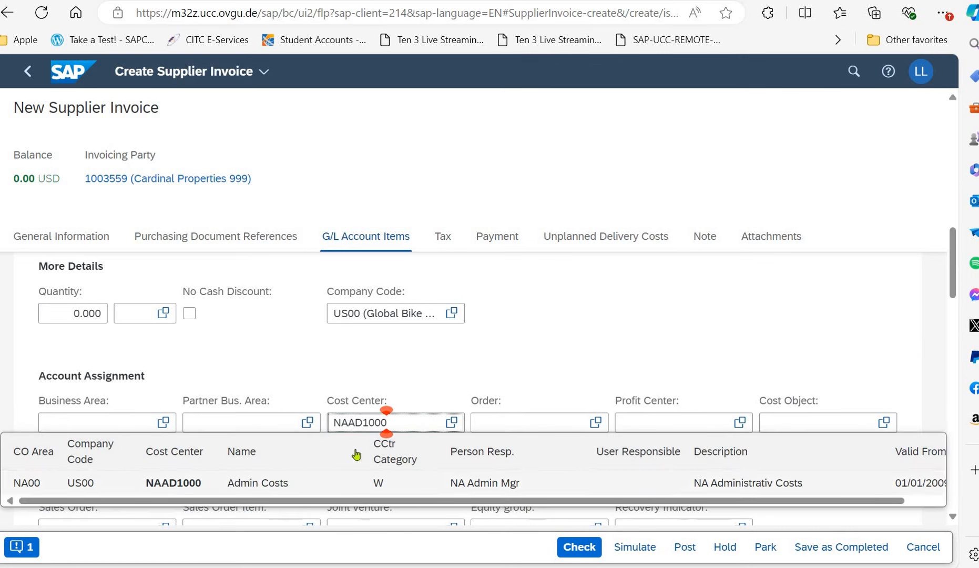
{"action": "left_click", "coordinate": [358, 480]}
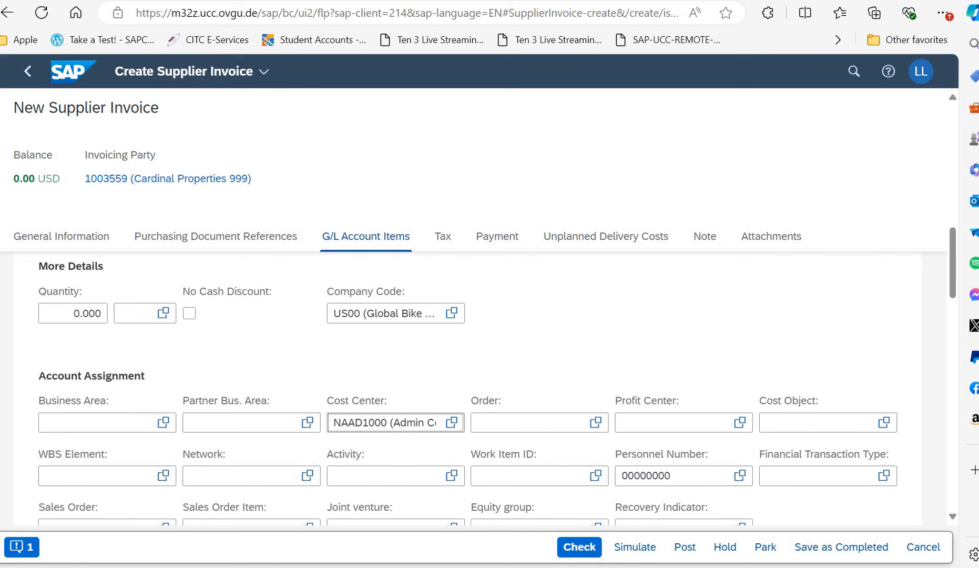
Check and post the supplier invoice, declining to create another one.
{"action": "left_click", "coordinate": [572, 550]}
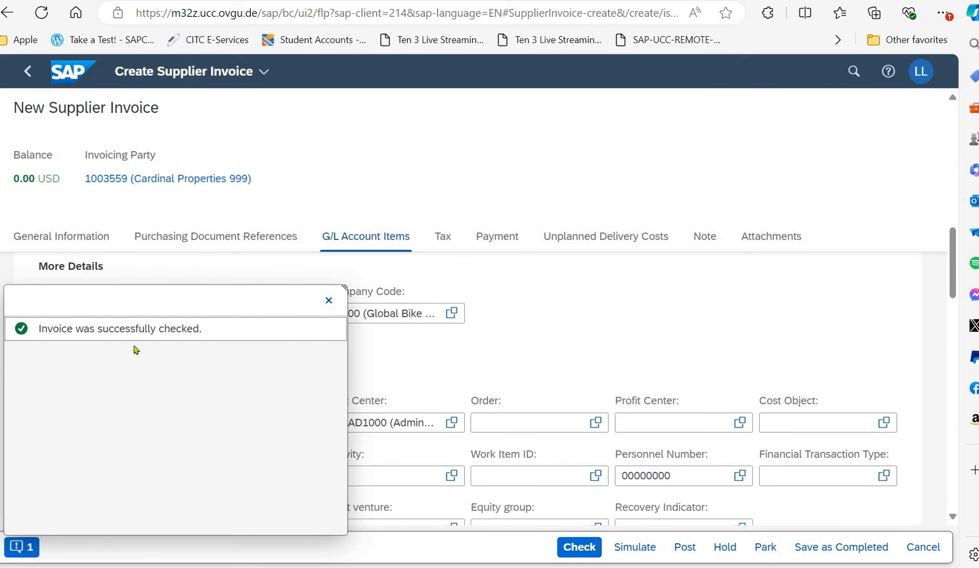
{"action": "left_click", "coordinate": [326, 301]}
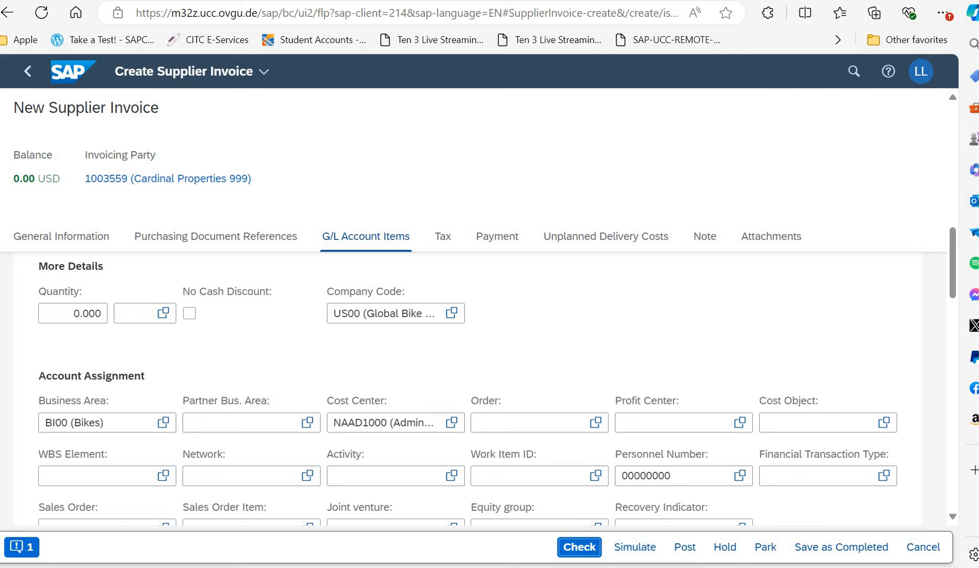
{"action": "left_click", "coordinate": [681, 547]}
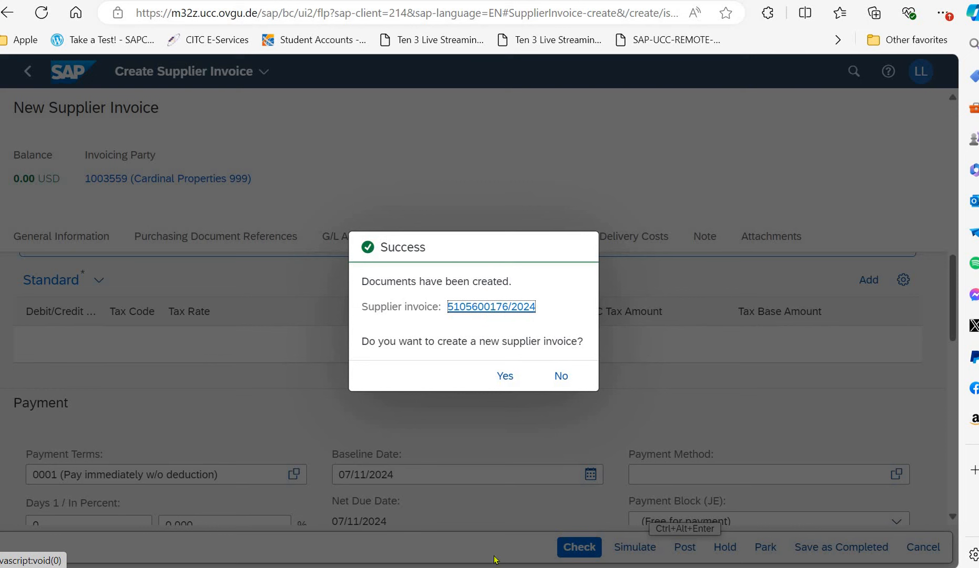
{"action": "left_click", "coordinate": [570, 377]}
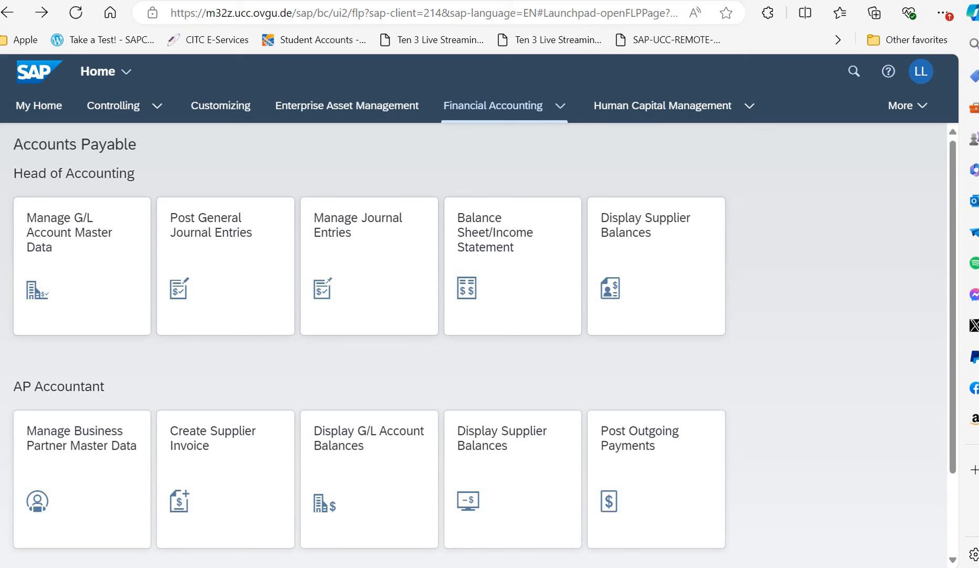
Open the Post Outgoing Payments app from the AP Accountant section of the Accounts Payable page.
{"action": "left_click", "coordinate": [671, 420]}
{"action": "left_click", "coordinate": [686, 291]}
{"action": "left_click", "coordinate": [677, 469]}
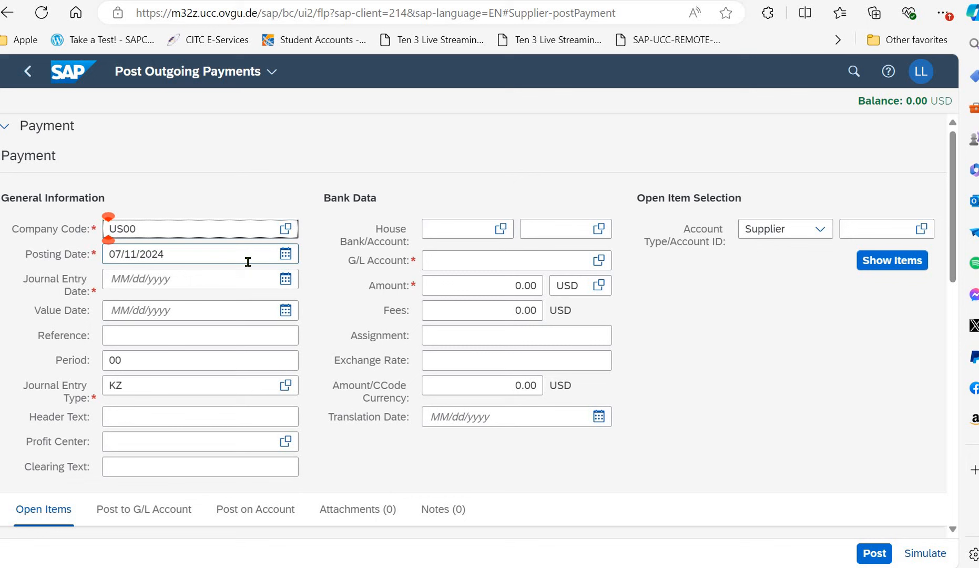
Set the payment's journal entry date to 07/11/2024 and enter the reference Inv Cardinal 999.
{"action": "left_click", "coordinate": [282, 279]}
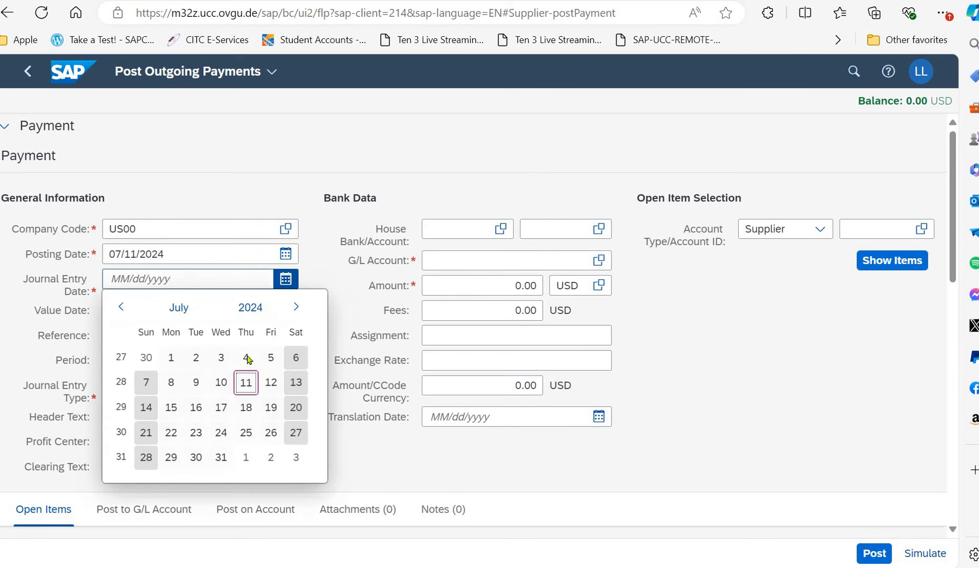
{"action": "left_click", "coordinate": [245, 385]}
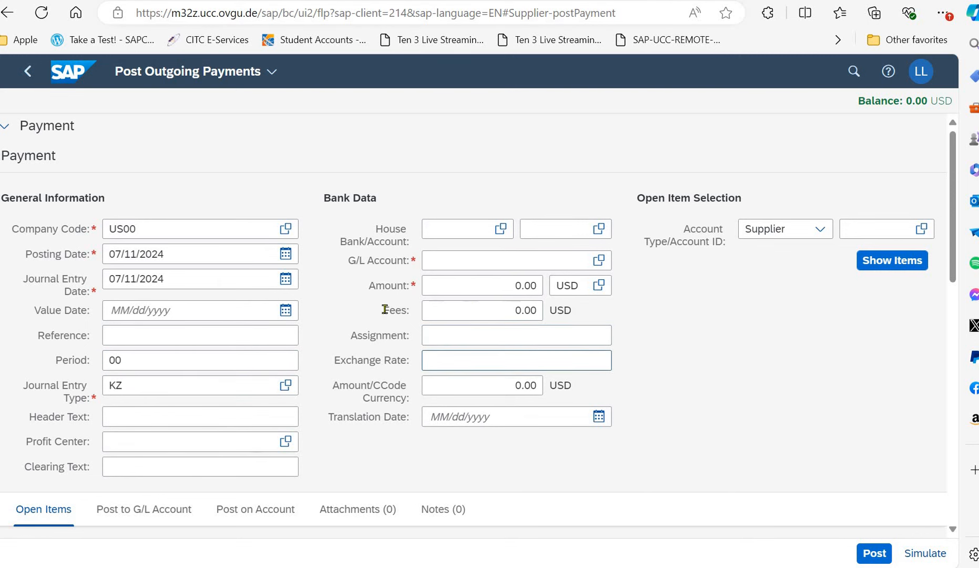
{"action": "left_click", "coordinate": [245, 334]}
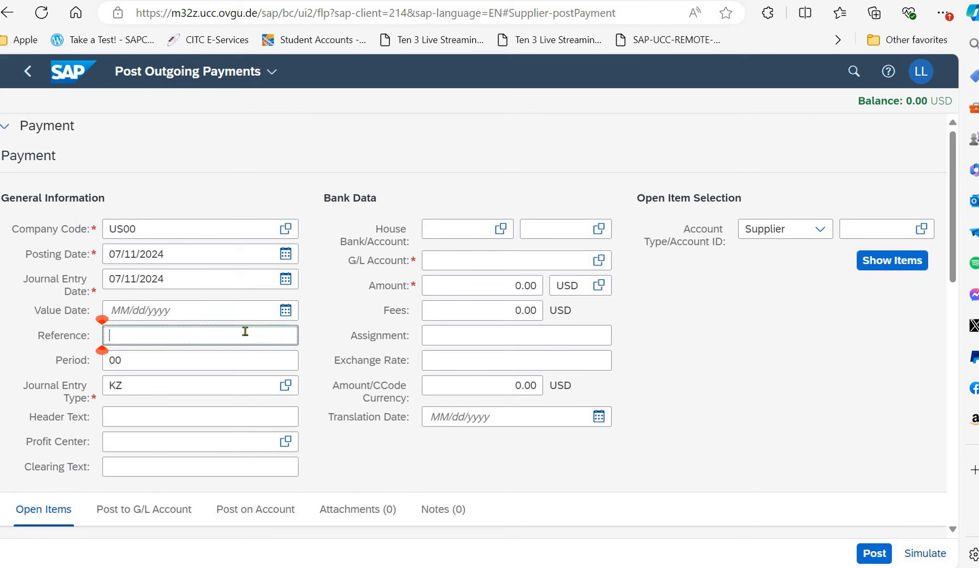
{"action": "type", "text": "Inv Cardinal ###"}
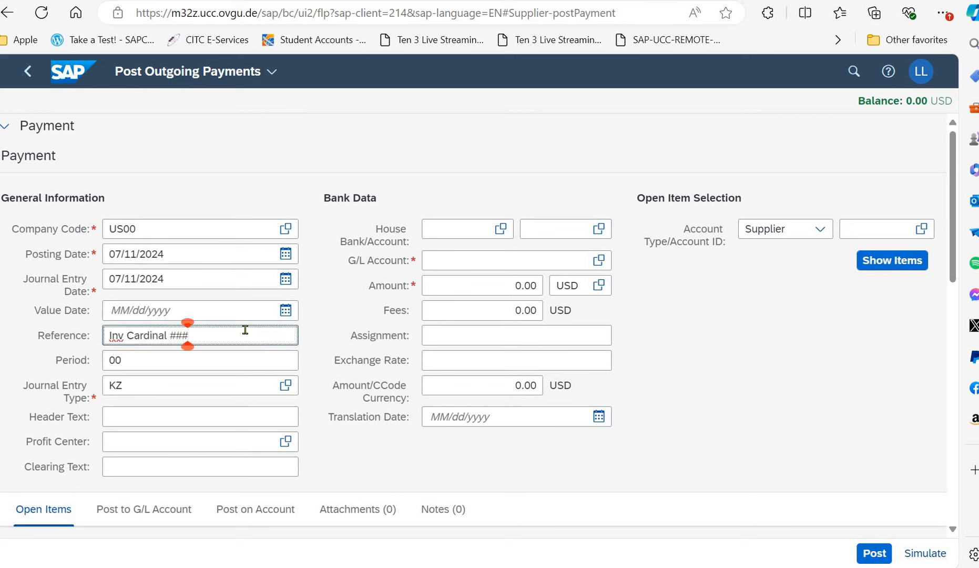
{"action": "key", "text": "BackSpace"}
{"action": "key", "text": "BackSpace"}
{"action": "key", "text": "BackSpace"}
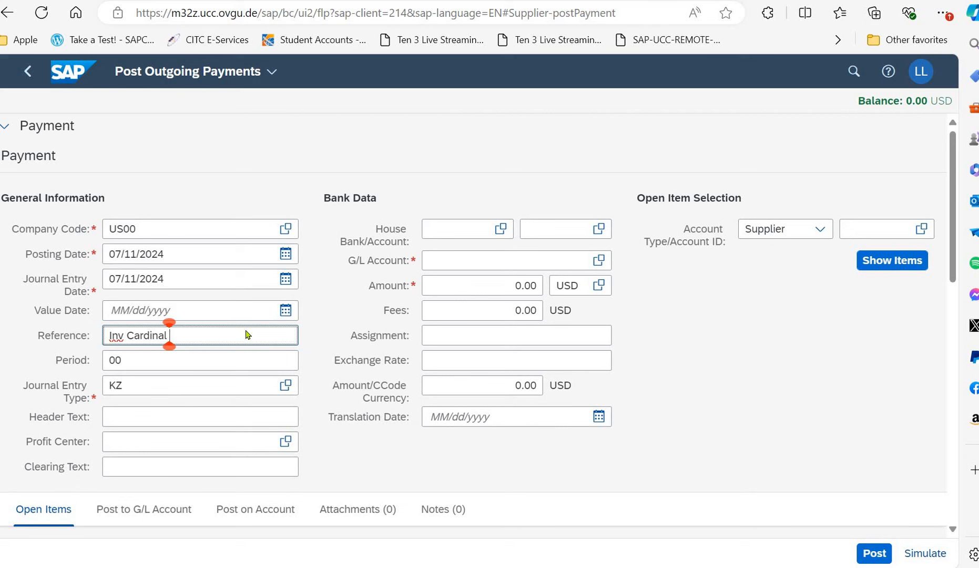
{"action": "type", "text": "999"}
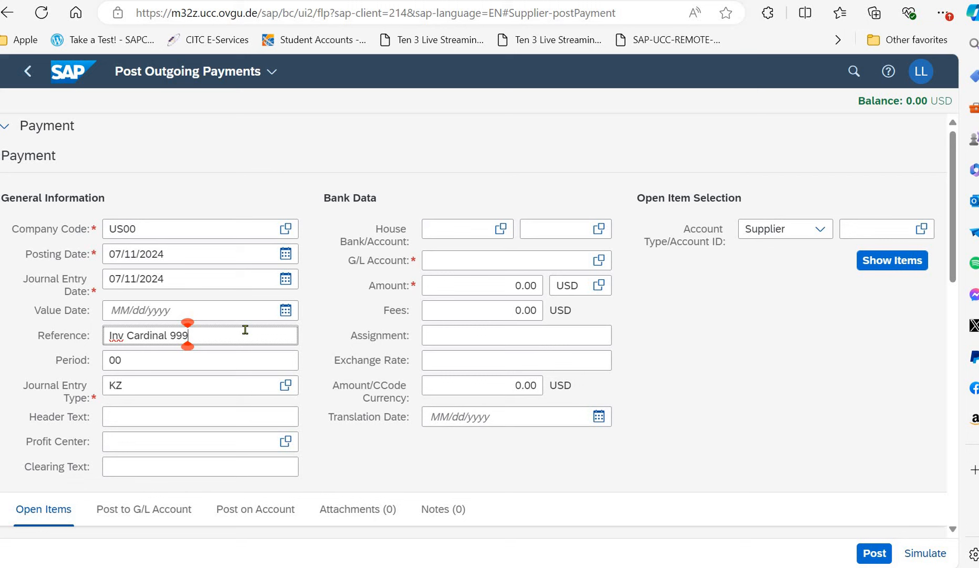
Set the payment's posting period to 07.
{"action": "left_click", "coordinate": [89, 362]}
{"action": "type", "text": "07"}
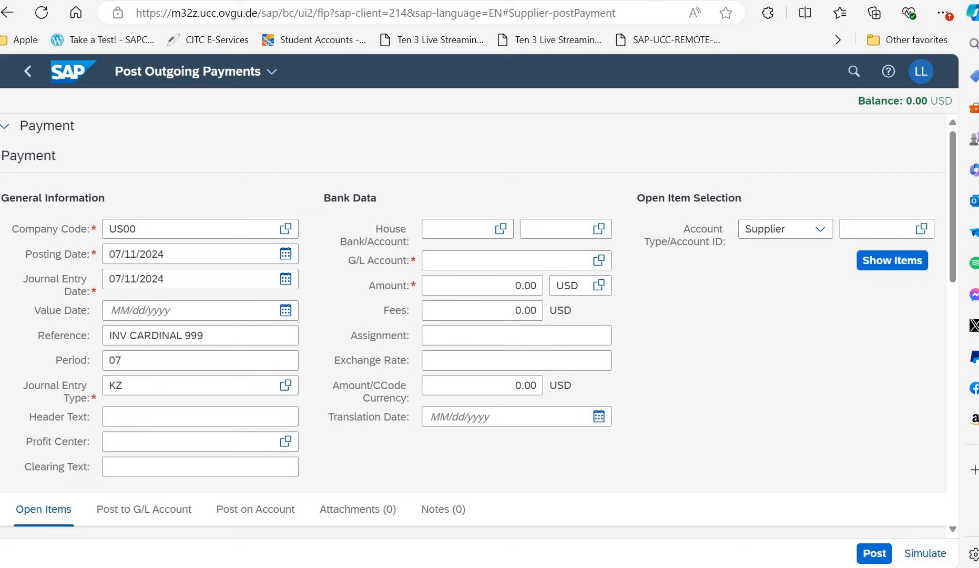
{"action": "left_click", "coordinate": [236, 418]}
Assign G/L account 1809995 (Bank 999) in the payment's bank data.
{"action": "left_click", "coordinate": [461, 259]}
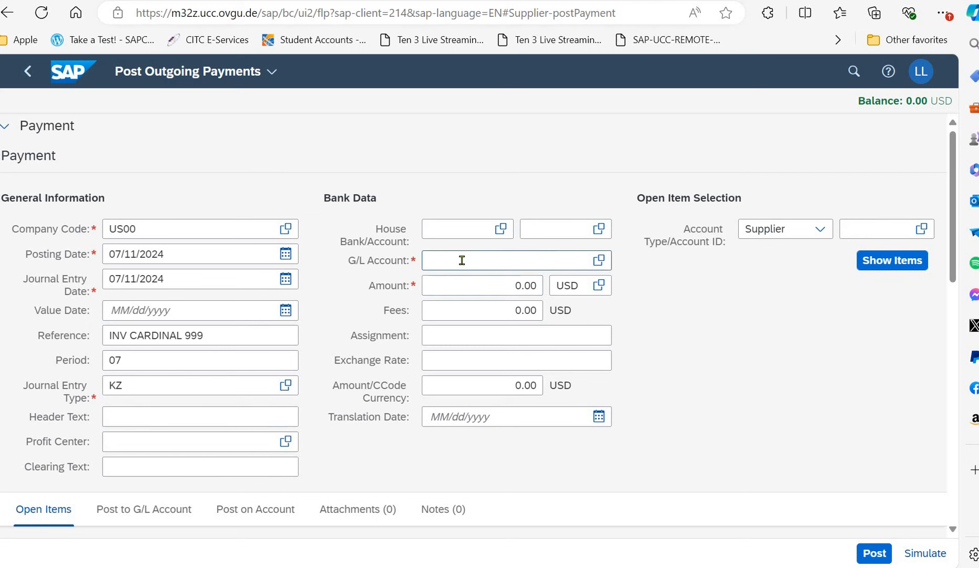
{"action": "type", "text": "180###5"}
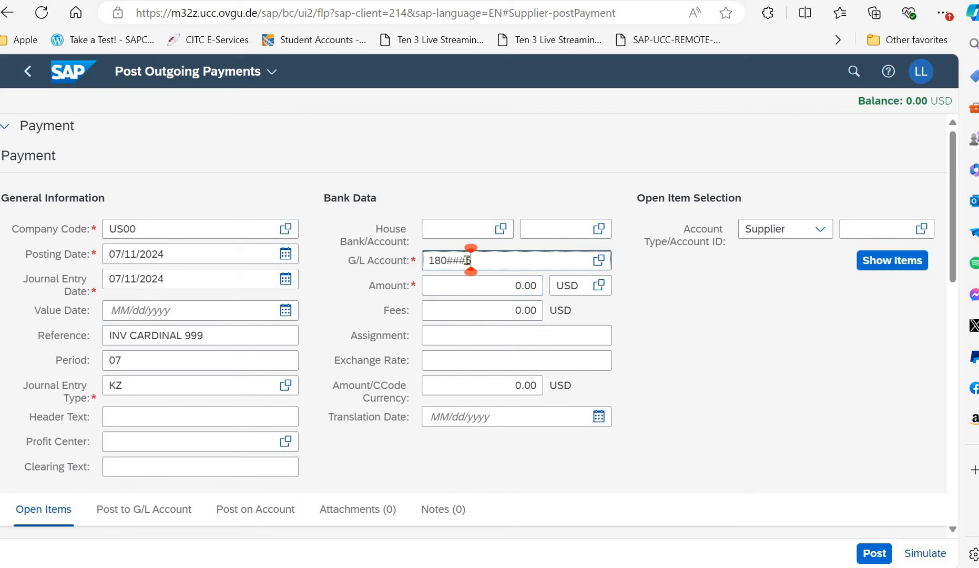
{"action": "key", "text": "Left"}
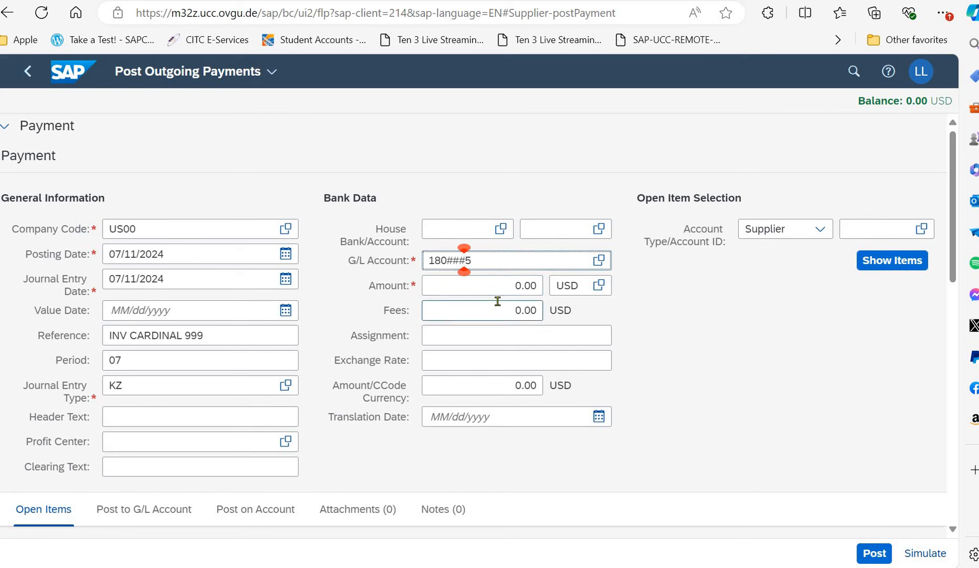
{"action": "key", "text": "BackSpace"}
{"action": "key", "text": "BackSpace"}
{"action": "key", "text": "BackSpace"}
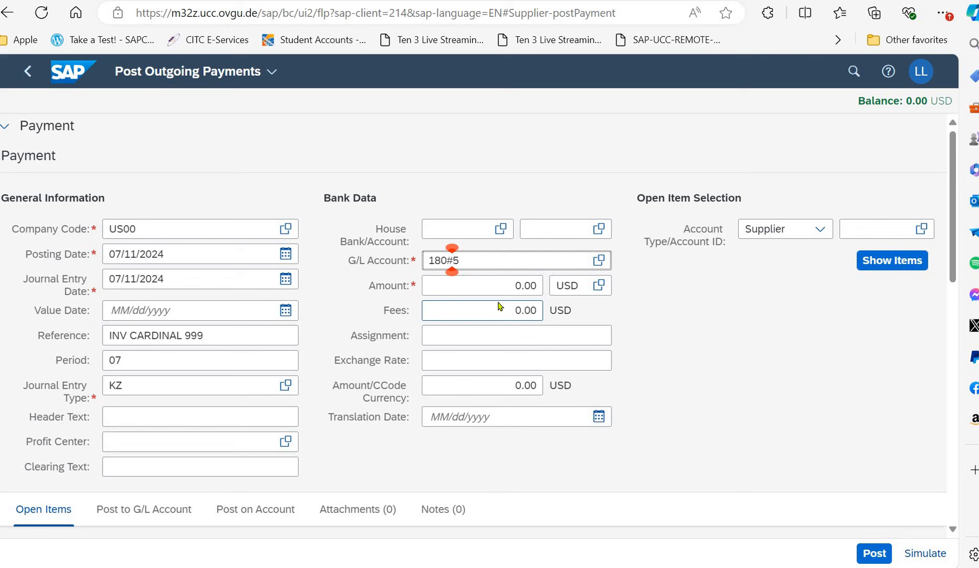
{"action": "type", "text": "999"}
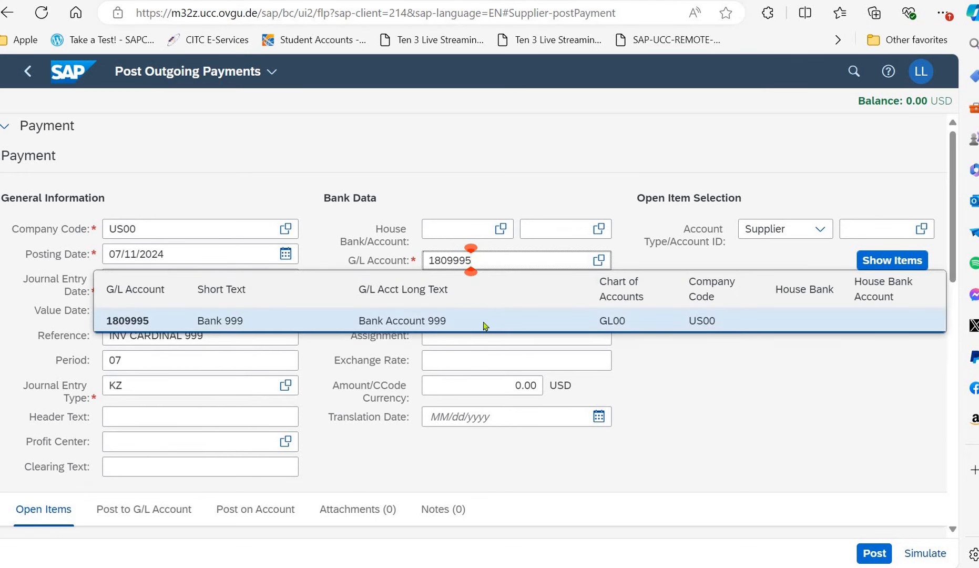
{"action": "left_click", "coordinate": [483, 326]}
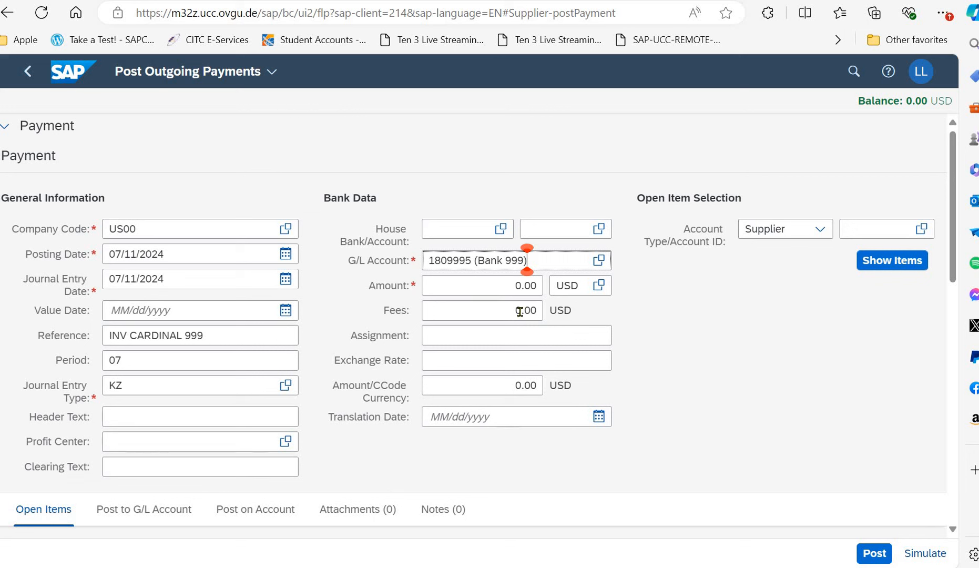
Enter a payment amount of 1500 USD in the bank data.
{"action": "key", "text": "Tab"}
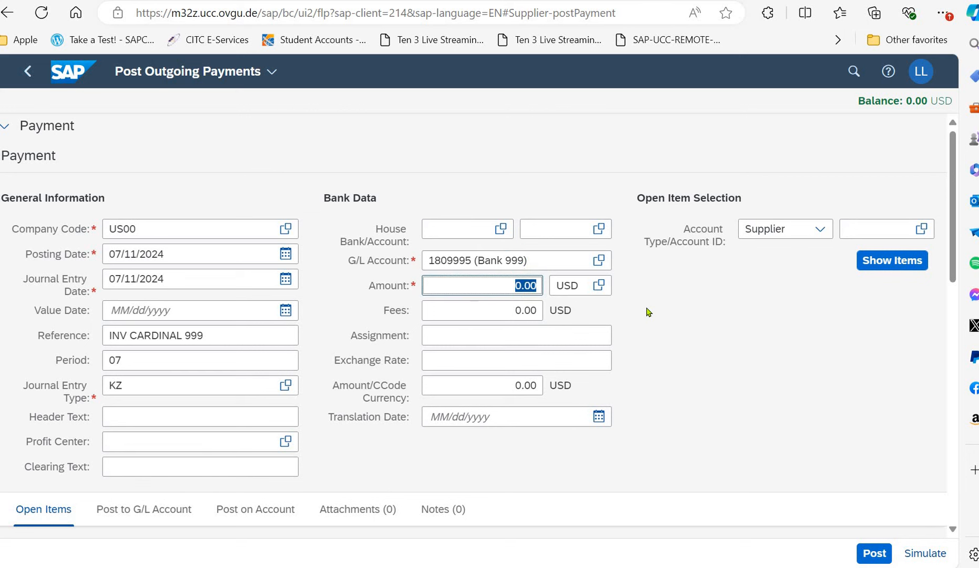
{"action": "type", "text": "15"}
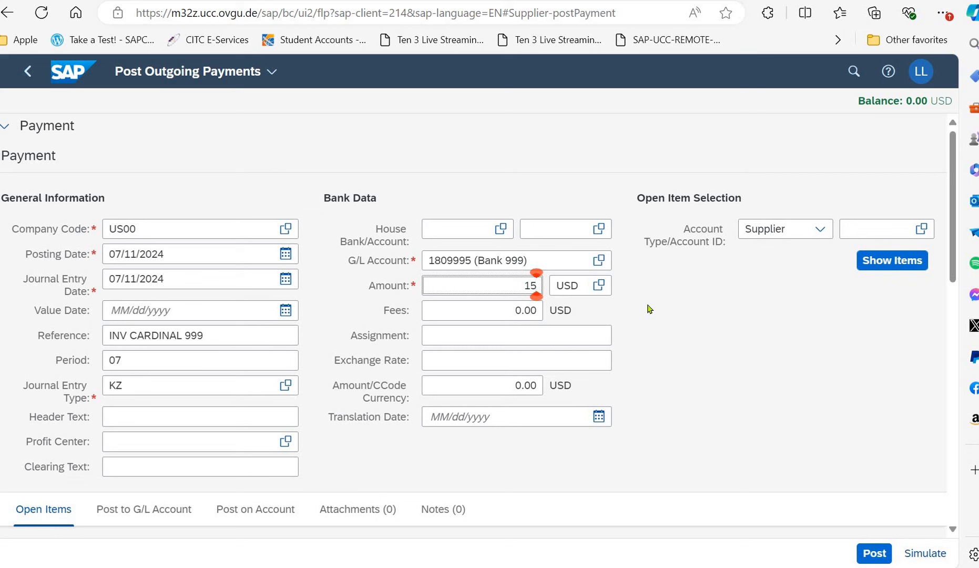
{"action": "type", "text": "00"}
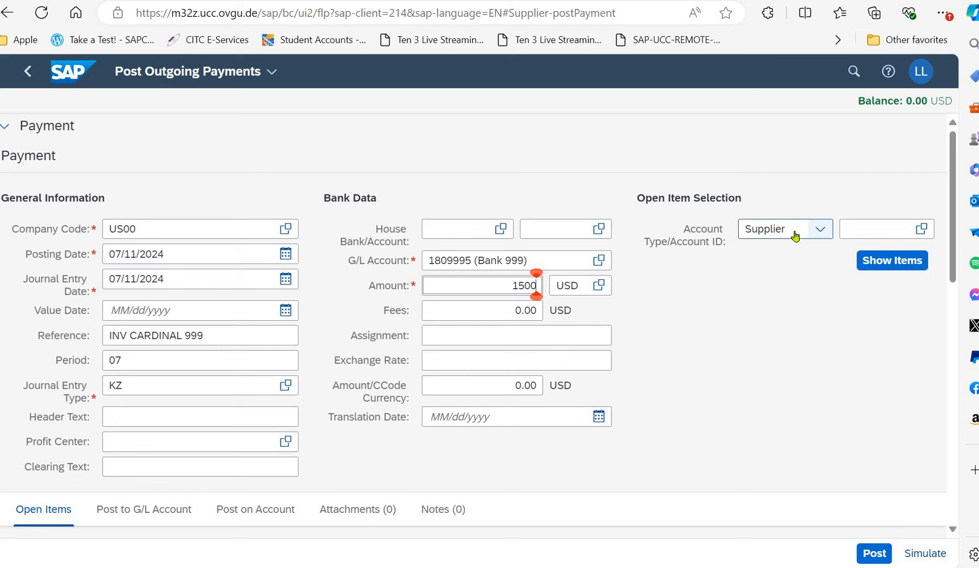
Show the open items of supplier Cardinal Properties 999 and clear its invoice item against the payment.
{"action": "left_click", "coordinate": [854, 225]}
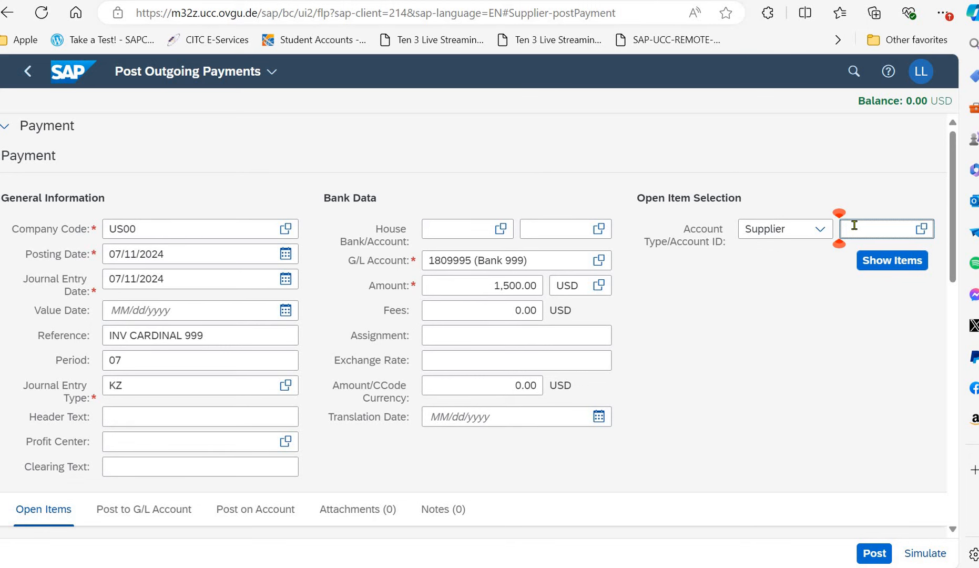
{"action": "type", "text": "100355"}
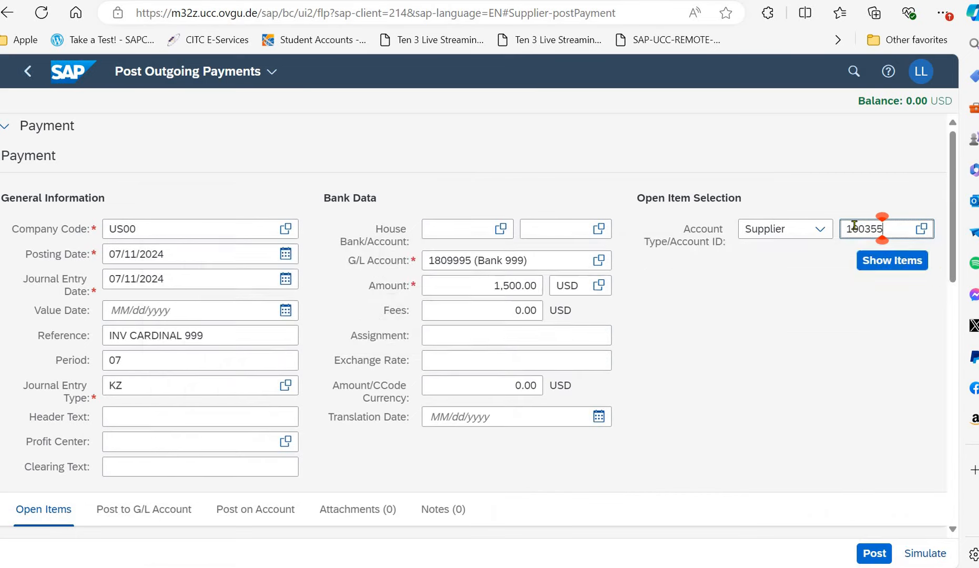
{"action": "type", "text": "9"}
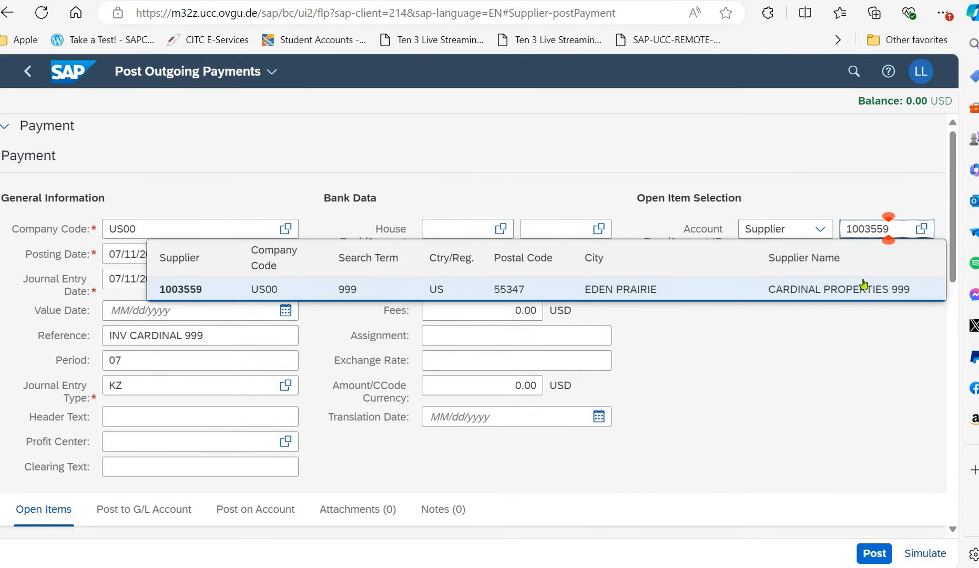
{"action": "left_click", "coordinate": [864, 289]}
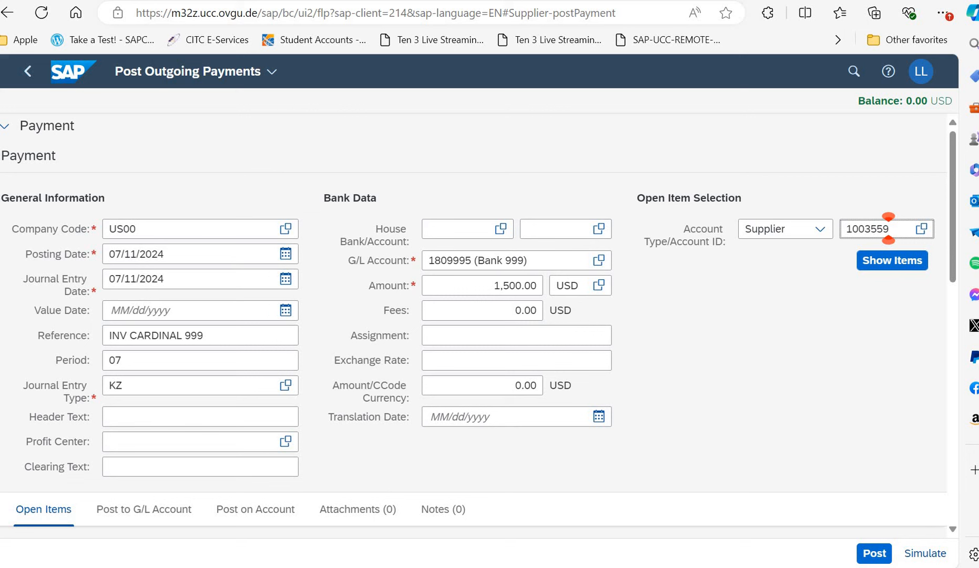
{"action": "left_click", "coordinate": [892, 271]}
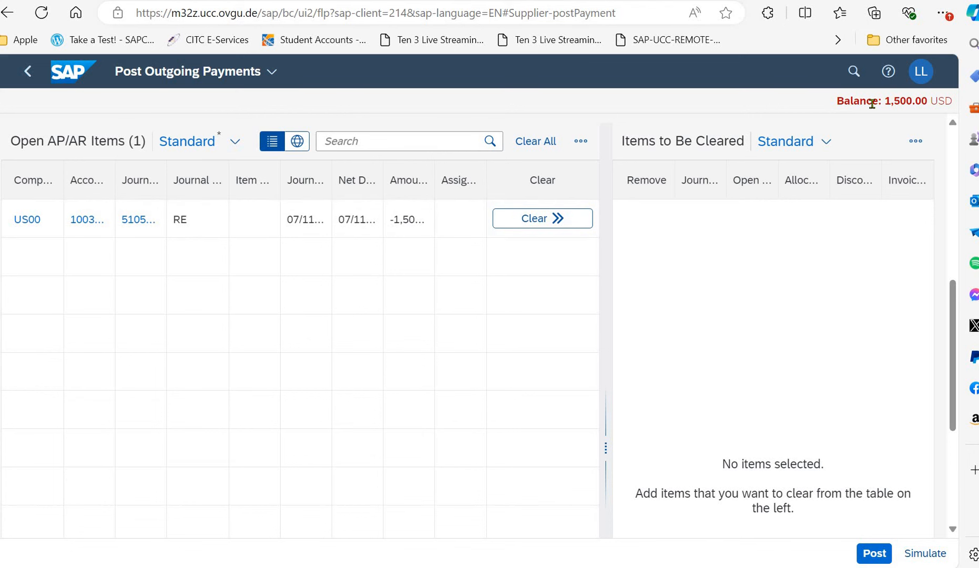
{"action": "left_click", "coordinate": [546, 217]}
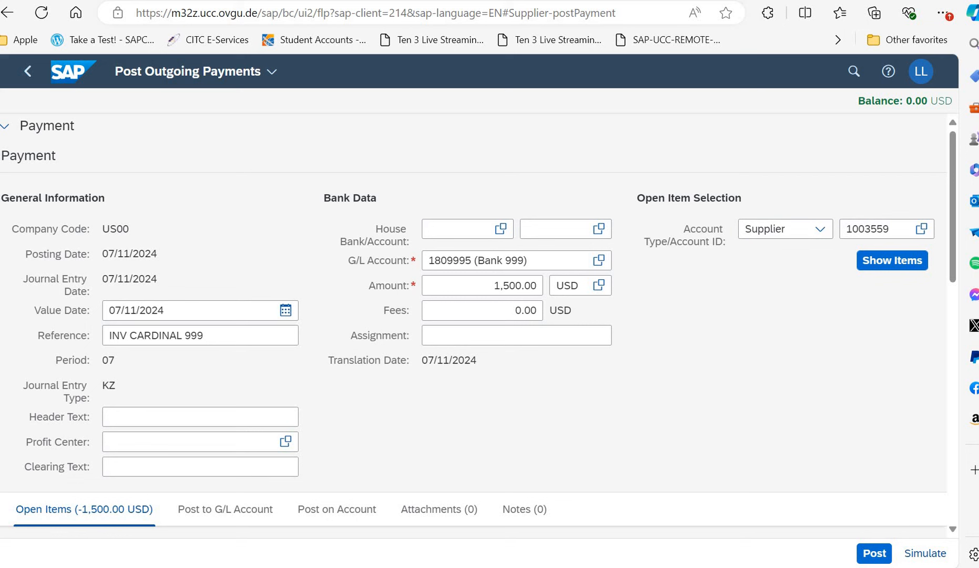
Post the outgoing payment and display its journal entry, reviewing the line items and header.
{"action": "left_click", "coordinate": [871, 558]}
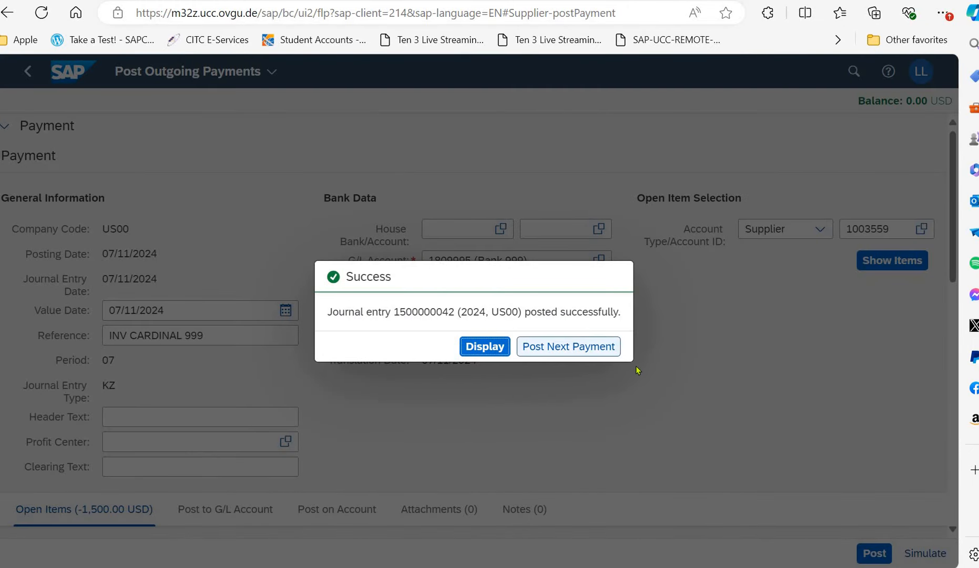
{"action": "left_click", "coordinate": [497, 352]}
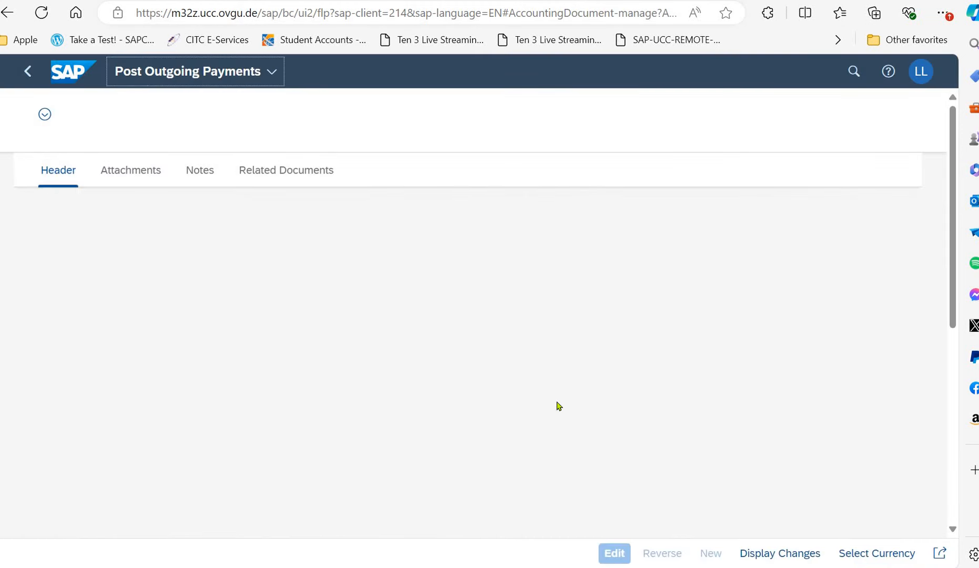
{"action": "scroll", "coordinate": [559, 369], "scroll_direction": "down", "scroll_amount": 2}
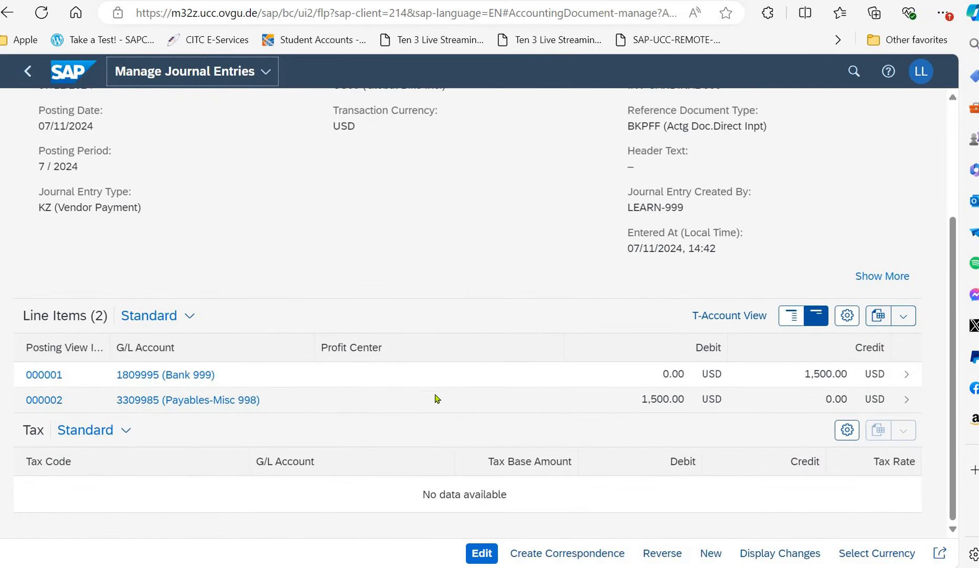
{"action": "scroll", "coordinate": [434, 398], "scroll_direction": "up", "scroll_amount": 3}
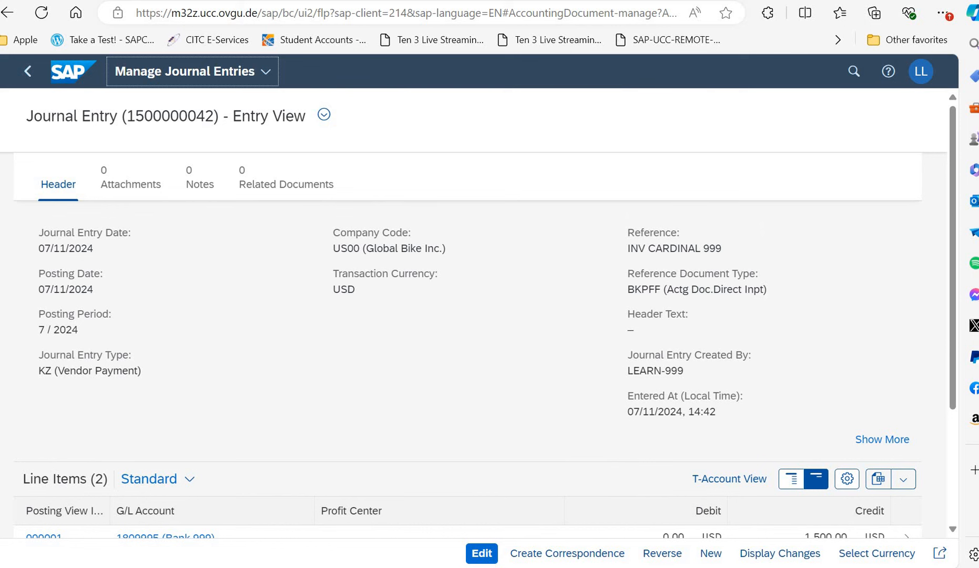